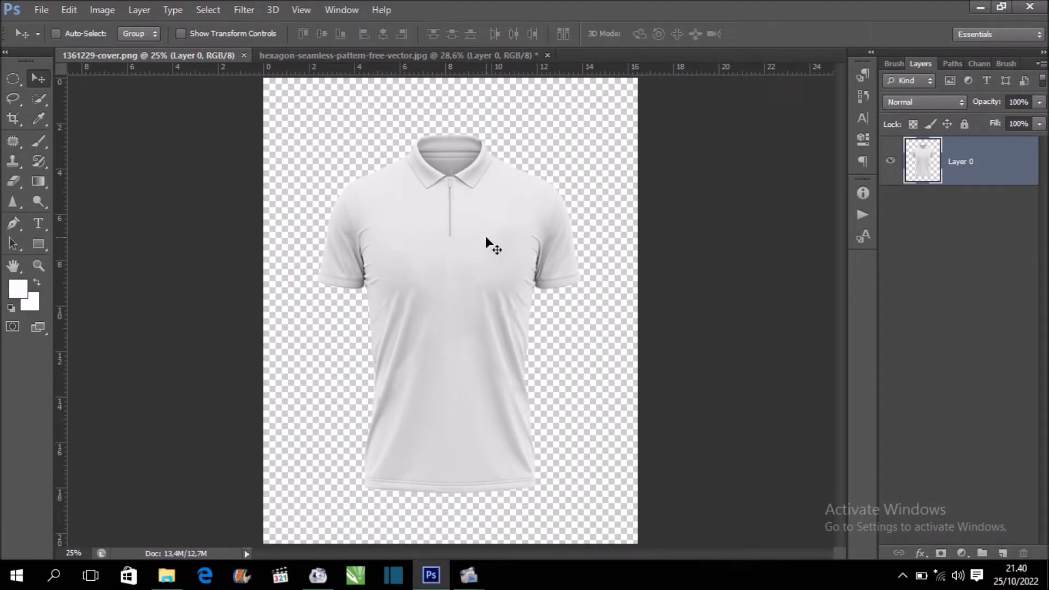
Add a dark grey (#616161) solid colour fill layer below the shirt, and nudge the shirt into place.
{"action": "left_click_drag", "start_coordinate": [486, 238], "coordinate": [492, 244]}
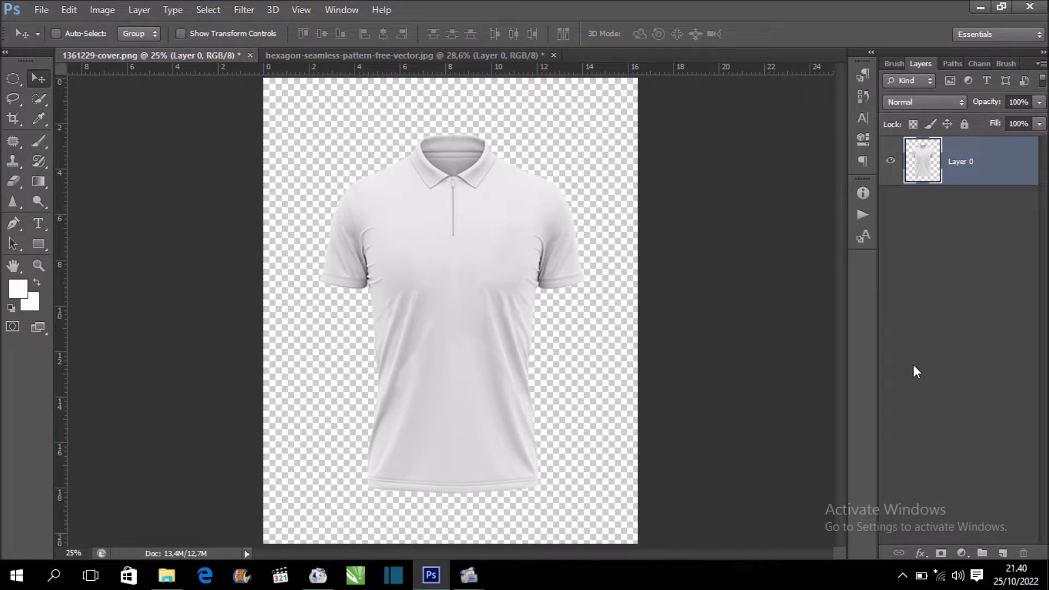
{"action": "left_click", "coordinate": [962, 553]}
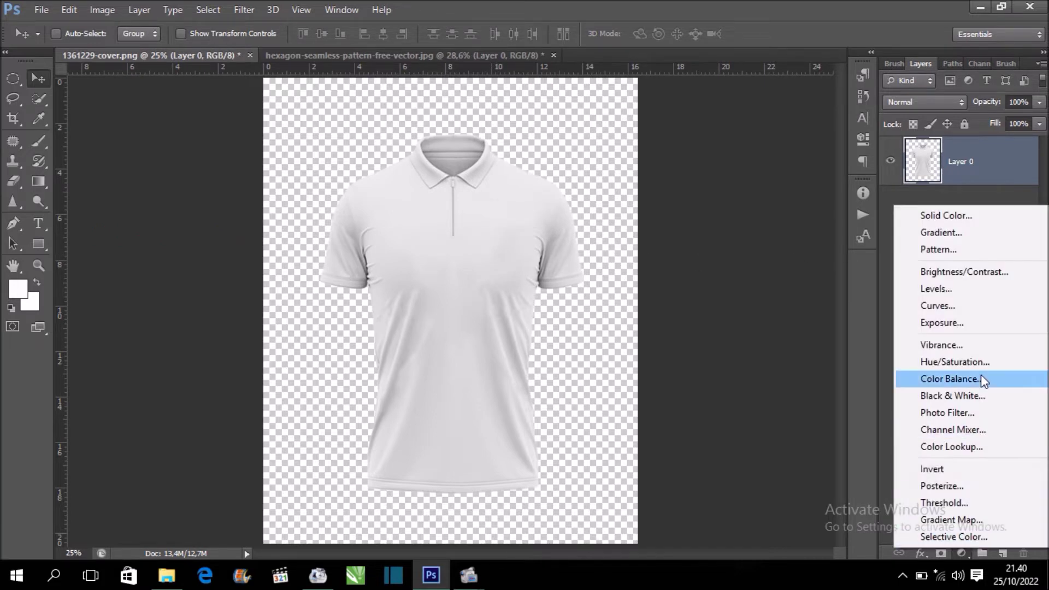
{"action": "left_click", "coordinate": [992, 221]}
{"action": "left_click", "coordinate": [591, 207]}
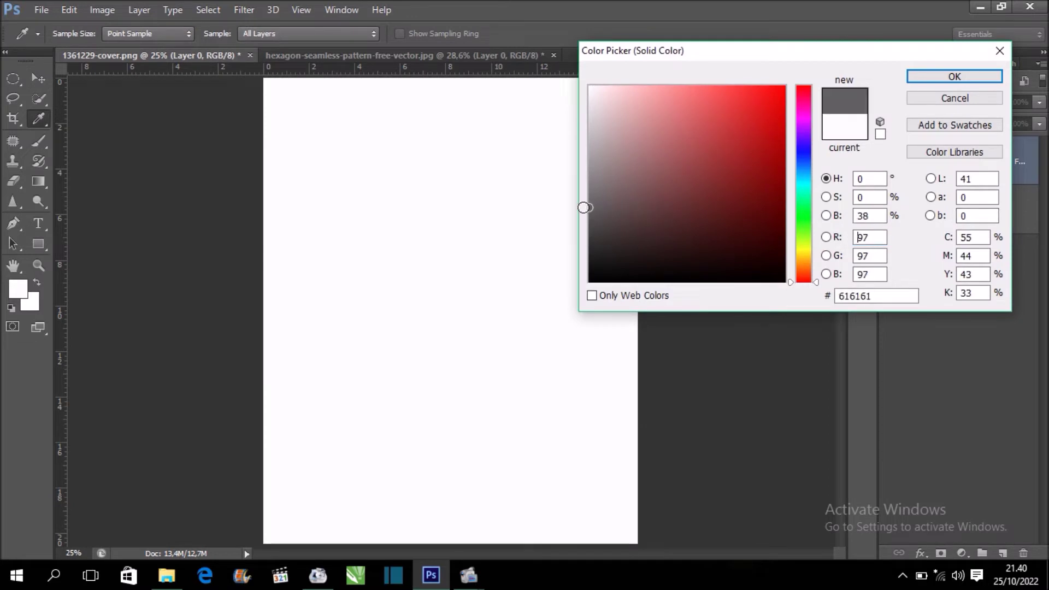
{"action": "left_click", "coordinate": [991, 77]}
{"action": "left_click_drag", "start_coordinate": [1003, 159], "coordinate": [1018, 250]}
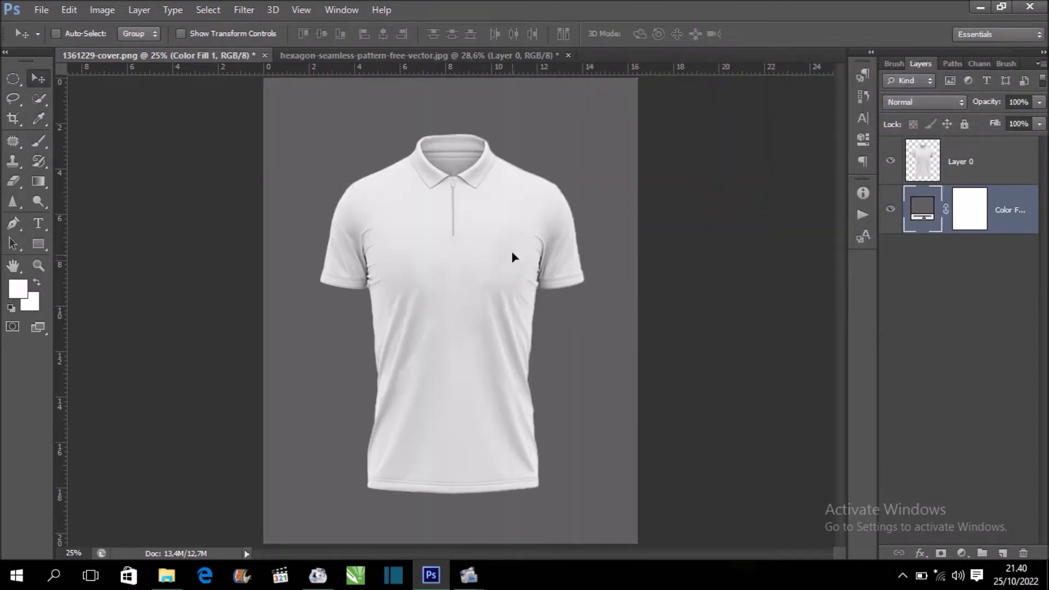
{"action": "left_click", "coordinate": [1034, 157]}
{"action": "left_click_drag", "start_coordinate": [431, 290], "coordinate": [433, 283]}
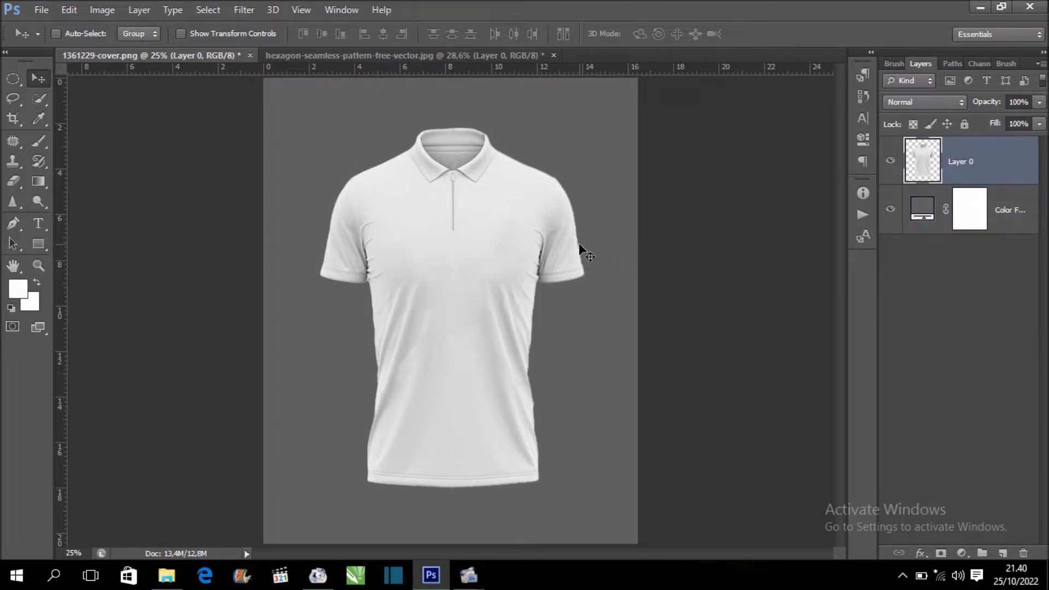
Select the Pen tool and zoom in on the shirt's chest and left underarm seam.
{"action": "key", "text": "ctrl+plus"}
{"action": "key", "text": "ctrl+plus"}
{"action": "left_click_drag", "start_coordinate": [600, 240], "coordinate": [591, 311]}
{"action": "left_click_drag", "start_coordinate": [560, 279], "coordinate": [571, 335]}
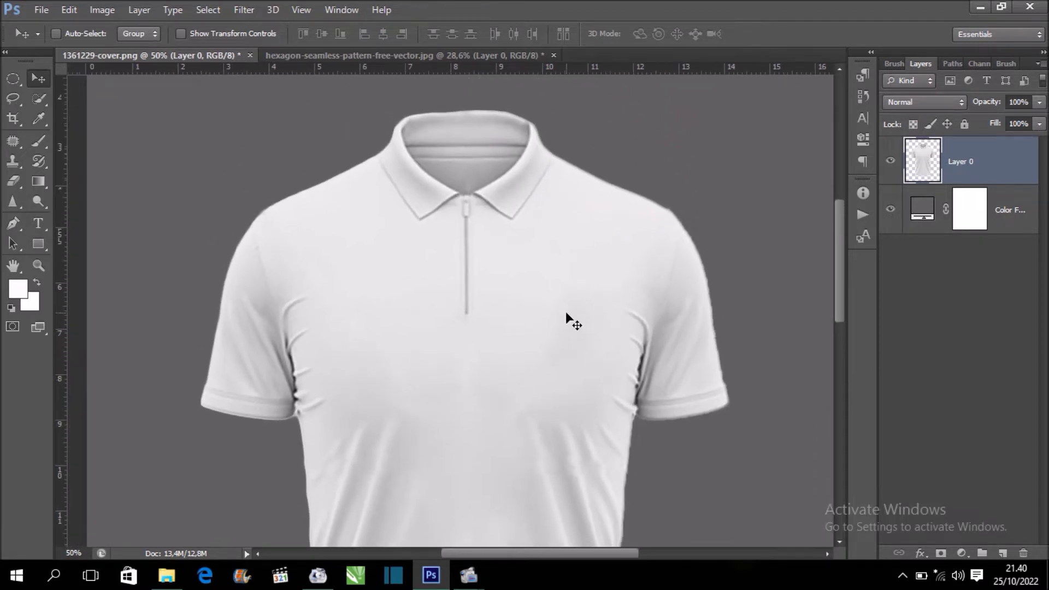
{"action": "key", "text": "ctrl+minus"}
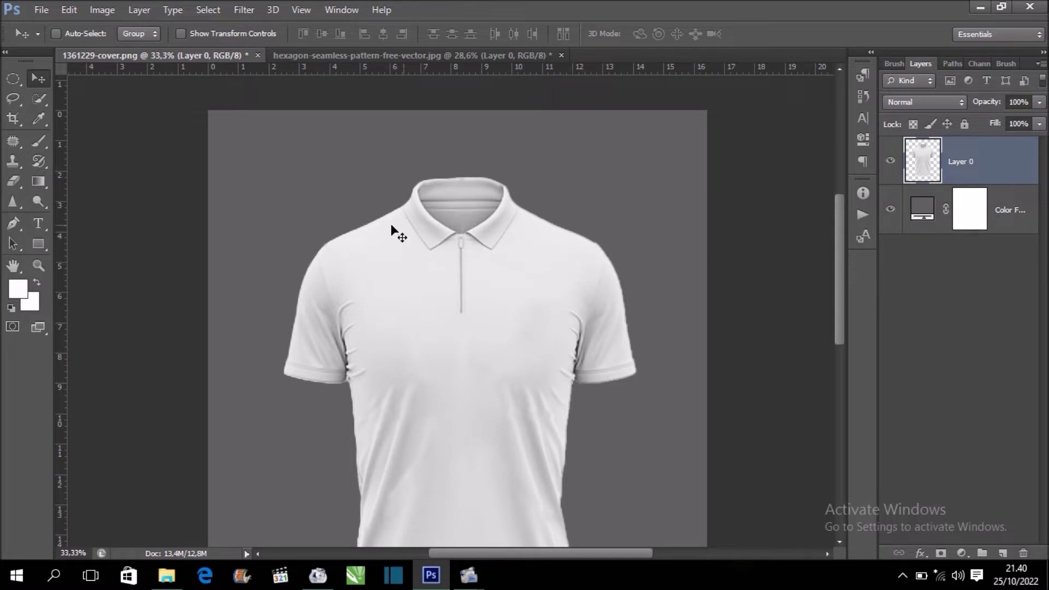
{"action": "left_click", "coordinate": [17, 222]}
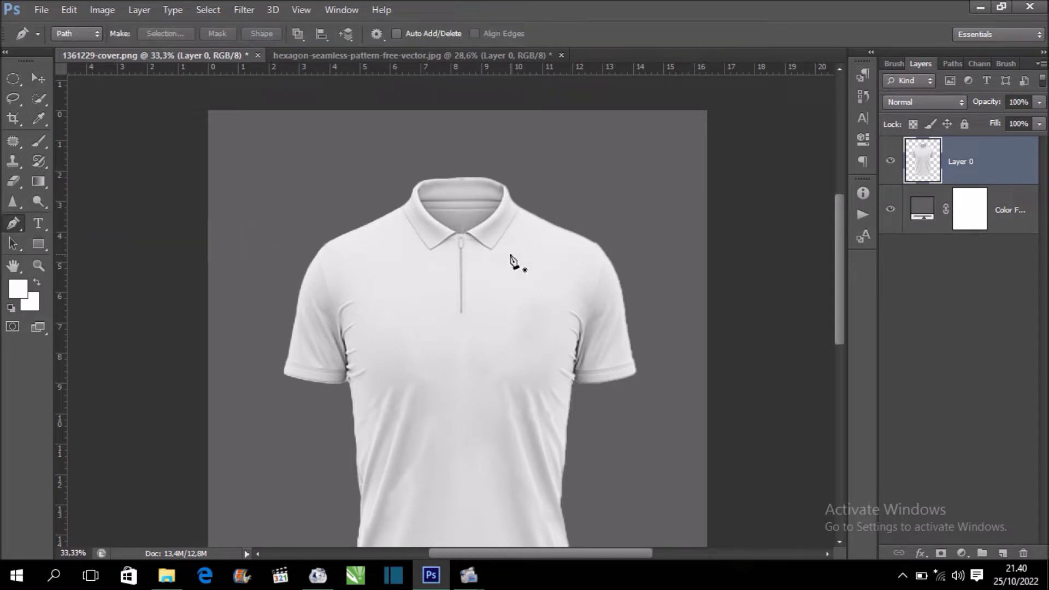
{"action": "key", "text": "ctrl+plus"}
{"action": "left_click_drag", "start_coordinate": [527, 249], "coordinate": [498, 185]}
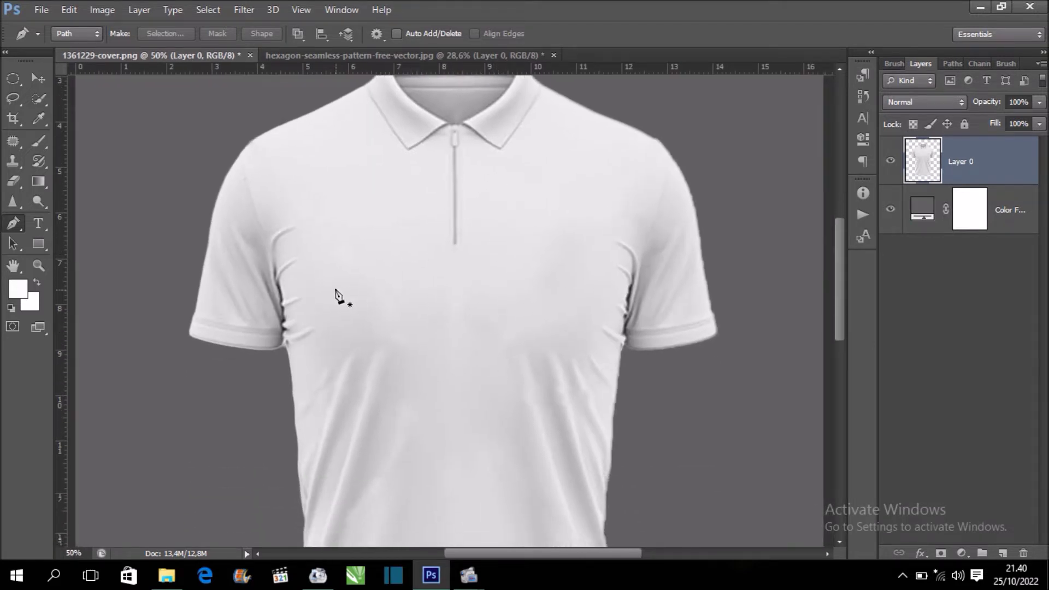
{"action": "left_click_drag", "start_coordinate": [405, 265], "coordinate": [405, 241]}
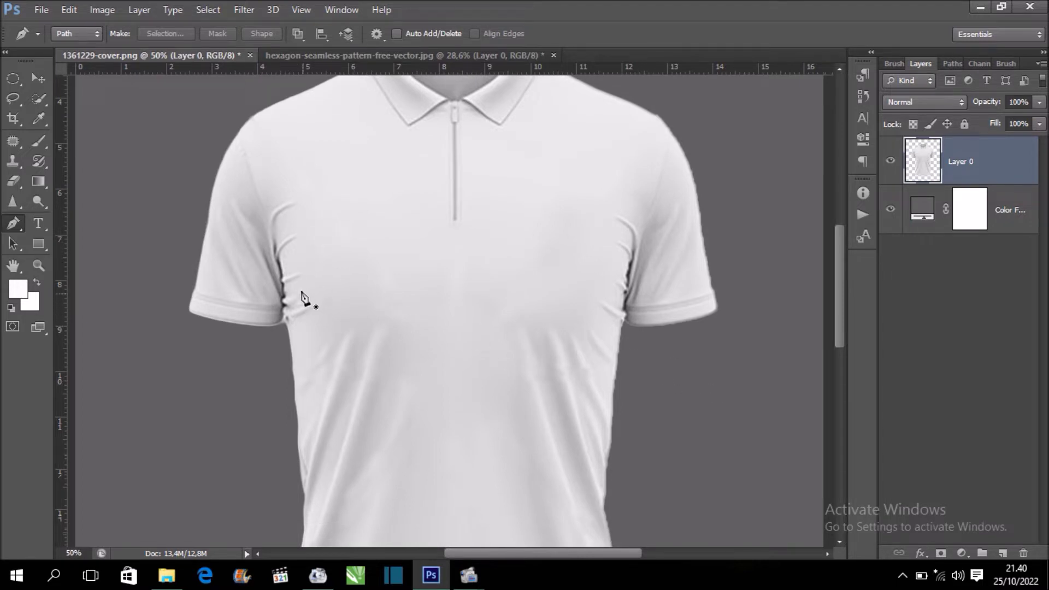
Place band anchors from the left underarm diagonally to the right side seam and back.
{"action": "left_click", "coordinate": [283, 263]}
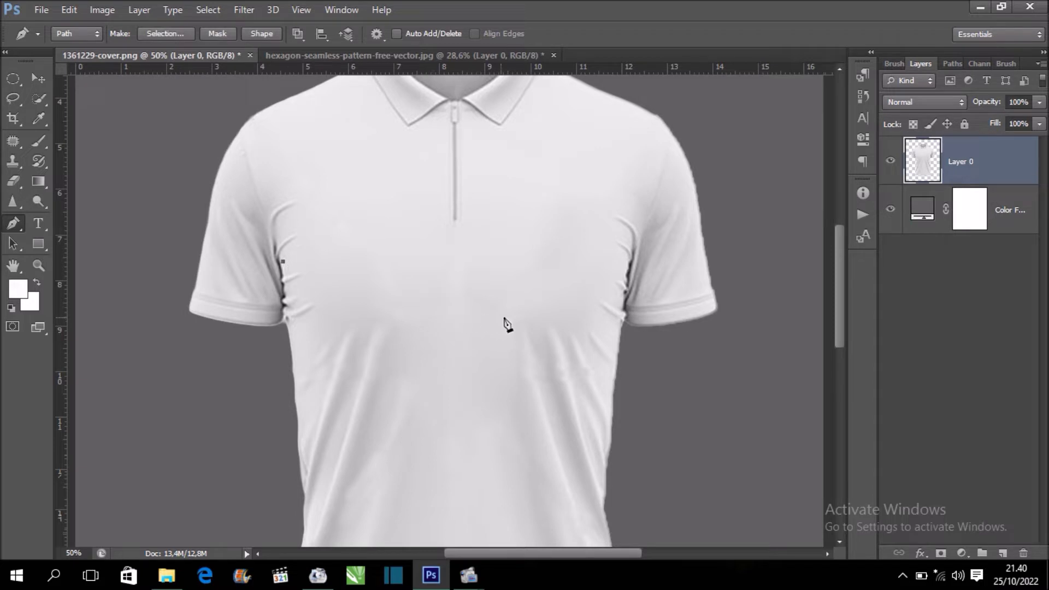
{"action": "left_click", "coordinate": [625, 390]}
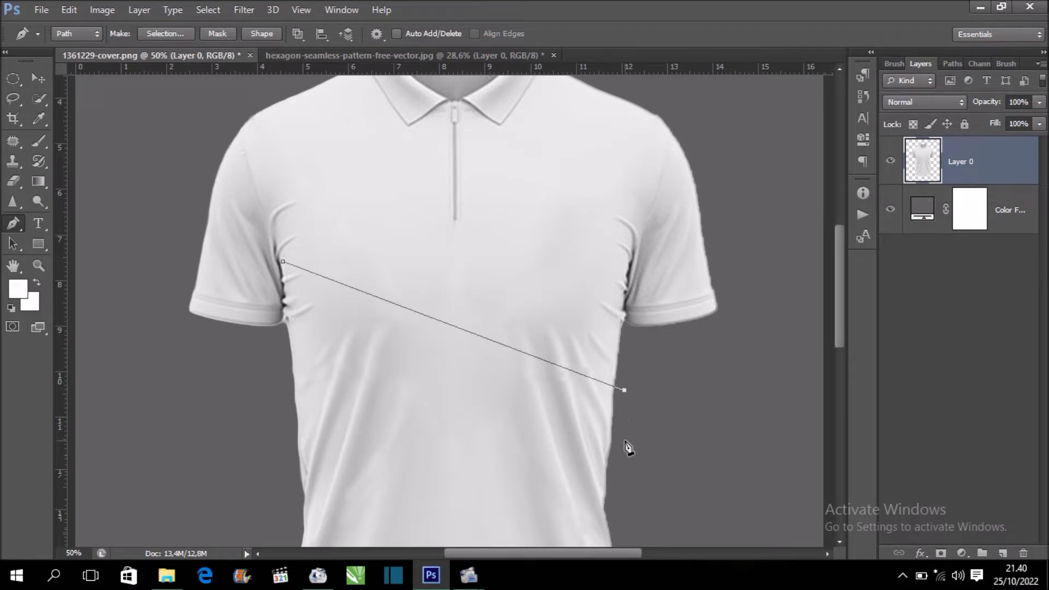
{"action": "key", "text": "ctrl+plus"}
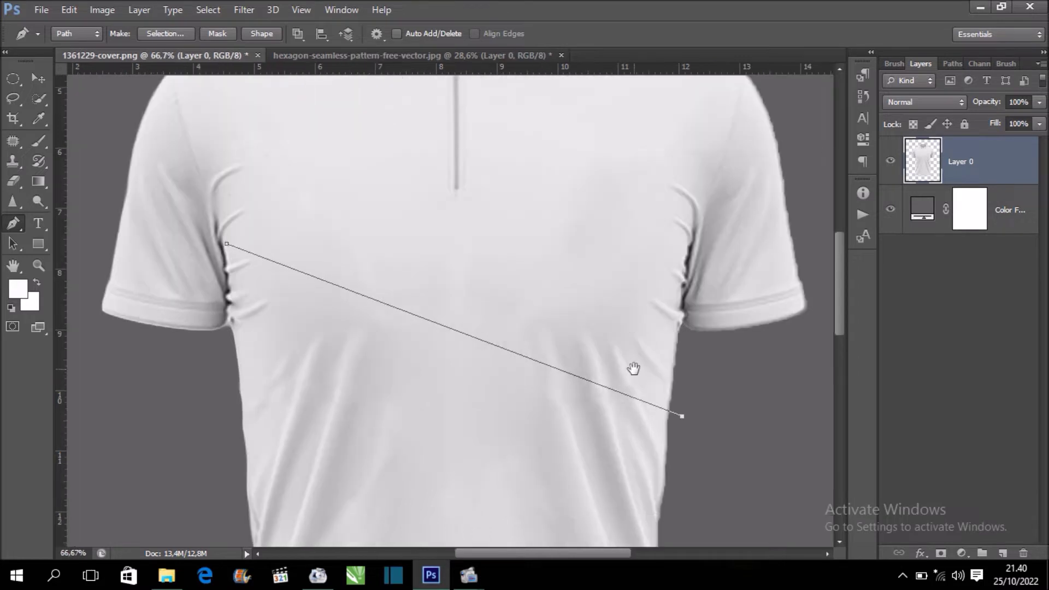
{"action": "left_click_drag", "start_coordinate": [633, 368], "coordinate": [632, 283]}
{"action": "left_click", "coordinate": [663, 427]}
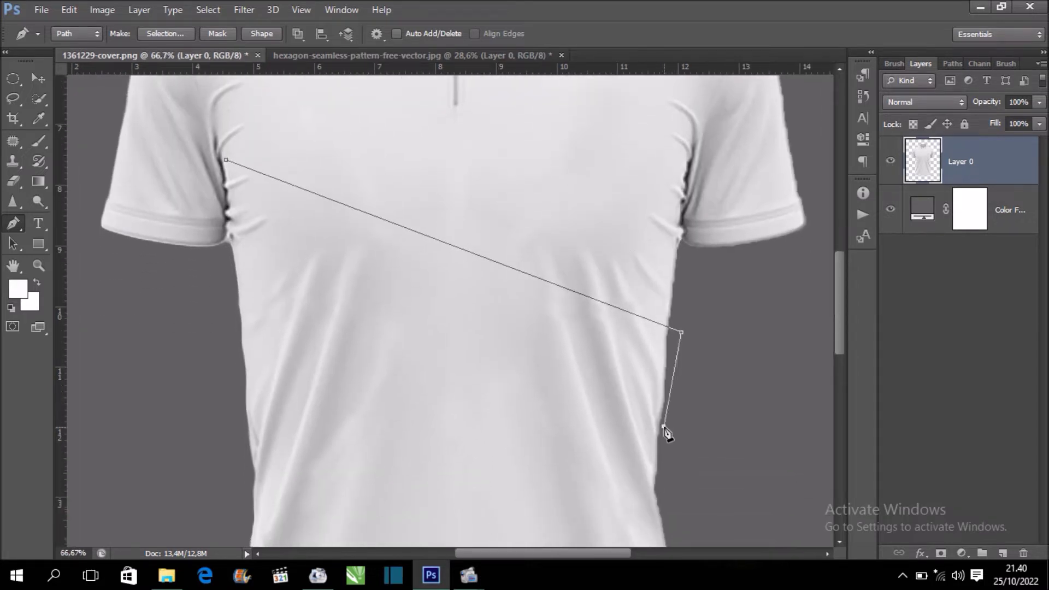
{"action": "left_click", "coordinate": [227, 228]}
Trace the path's left end along the underarm edge and close it at its start.
{"action": "key", "text": "ctrl+plus"}
{"action": "key", "text": "ctrl+plus"}
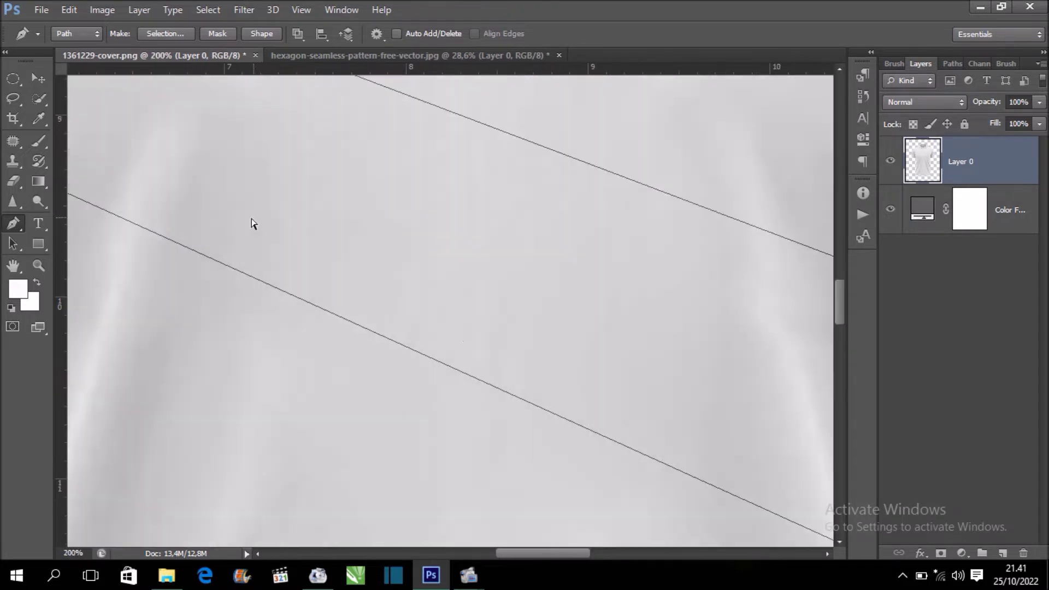
{"action": "mouse_move", "coordinate": [141, 189]}
{"action": "left_mouse_down"}
{"action": "mouse_move", "coordinate": [283, 288]}
{"action": "mouse_move", "coordinate": [365, 327]}
{"action": "left_mouse_up"}
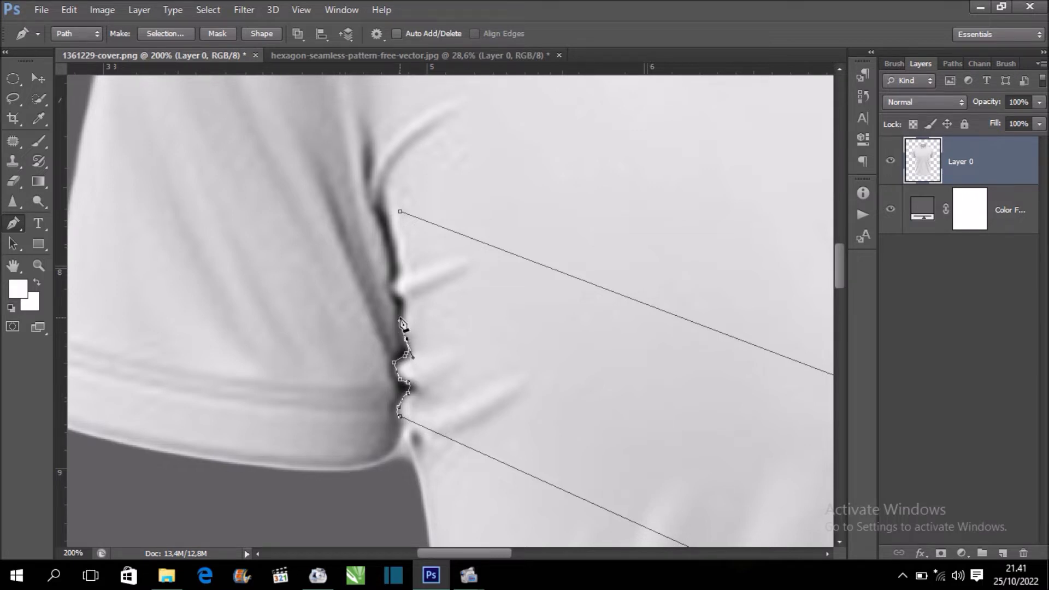
{"action": "left_click_drag", "start_coordinate": [407, 331], "coordinate": [411, 383]}
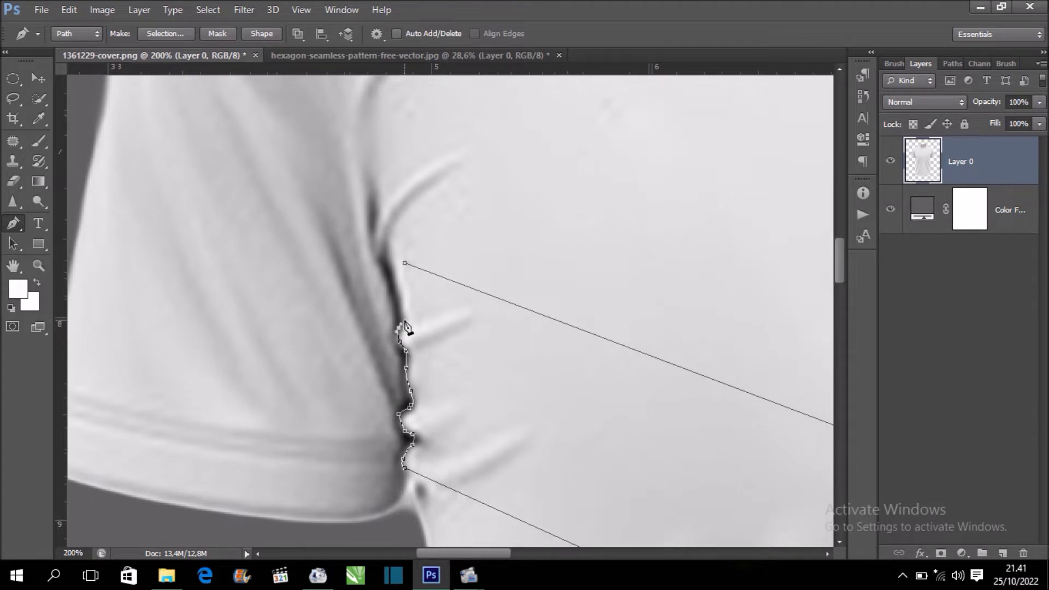
{"action": "left_click_drag", "start_coordinate": [406, 320], "coordinate": [406, 353]}
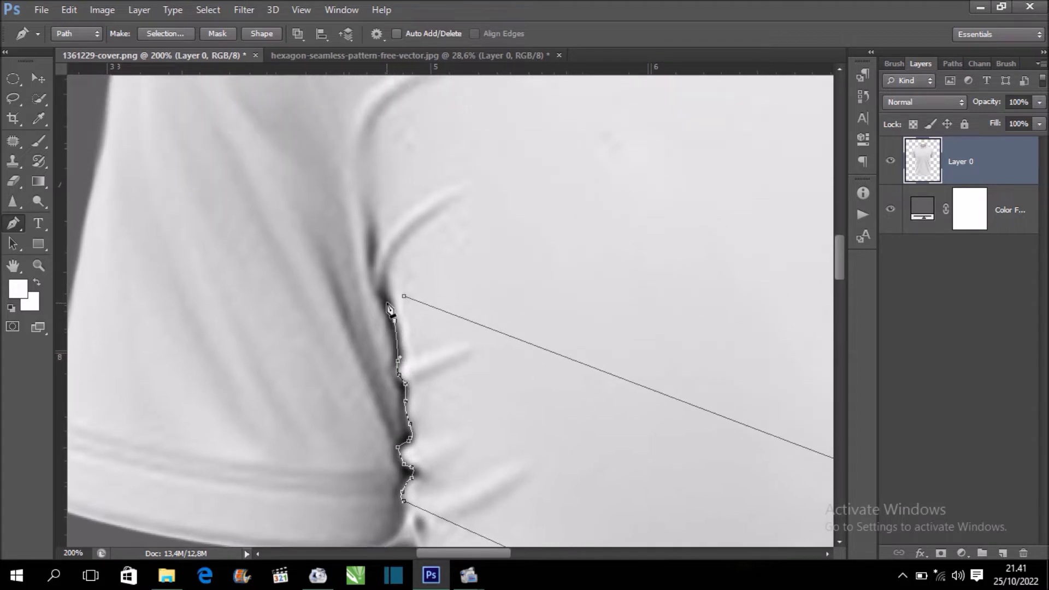
{"action": "left_click", "coordinate": [404, 297]}
{"action": "scroll", "coordinate": [415, 316], "scroll_direction": "down", "scroll_amount": 2}
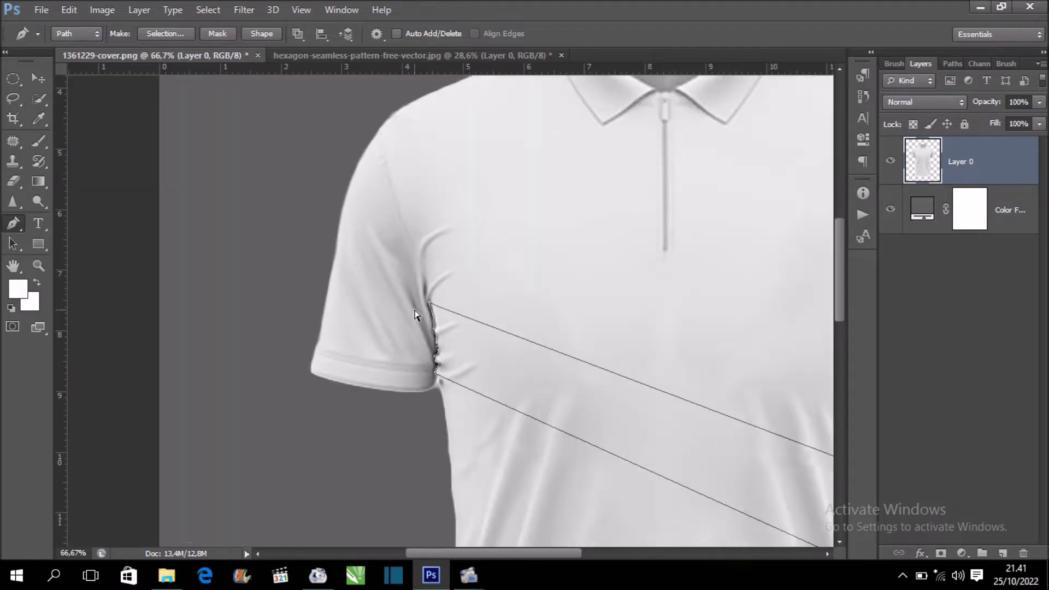
{"action": "scroll", "coordinate": [415, 315], "scroll_direction": "down", "scroll_amount": 1}
{"action": "left_click_drag", "start_coordinate": [484, 276], "coordinate": [468, 252]}
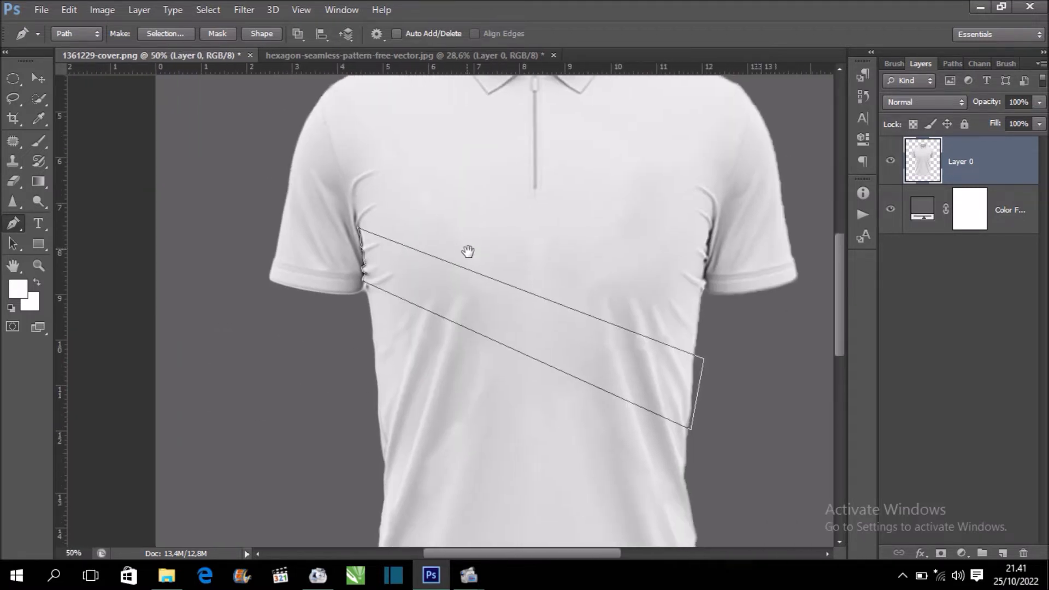
Turn the path into a selection and fill it with a #0655cc Solid Color layer.
{"action": "right_click", "coordinate": [516, 311]}
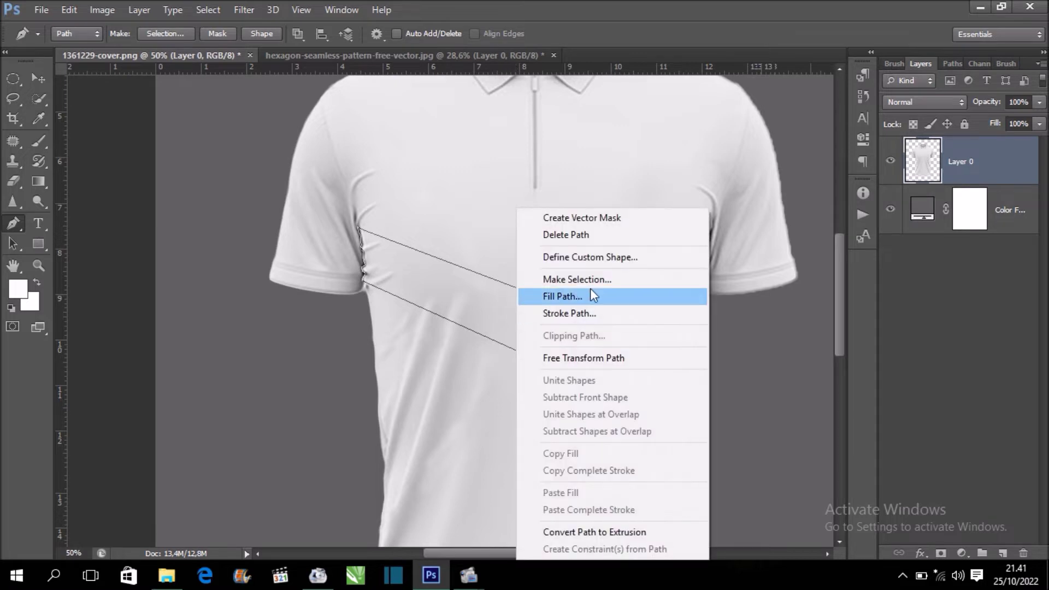
{"action": "left_click", "coordinate": [615, 279]}
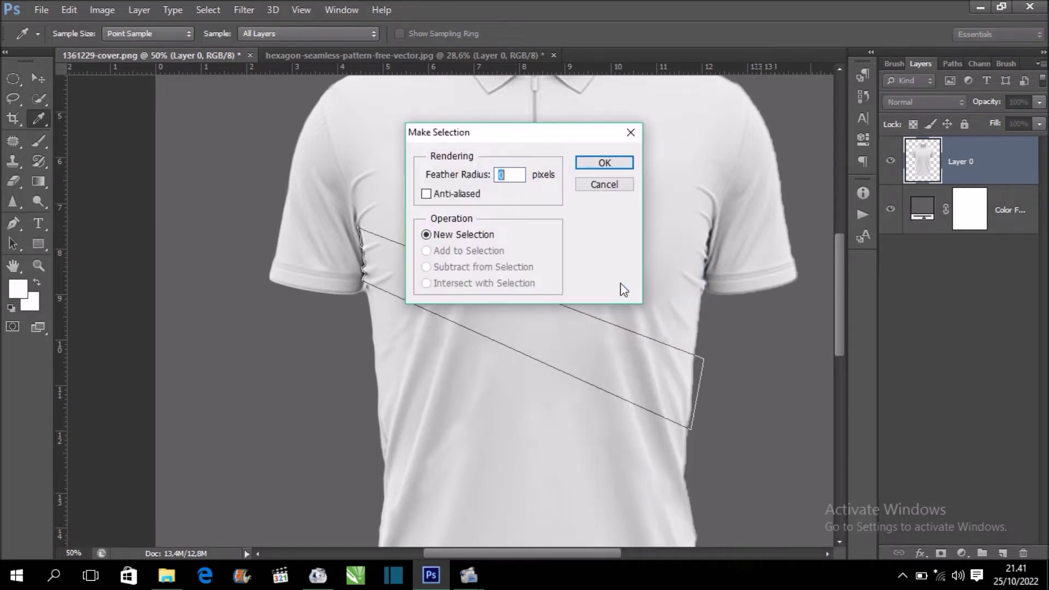
{"action": "left_click", "coordinate": [613, 162]}
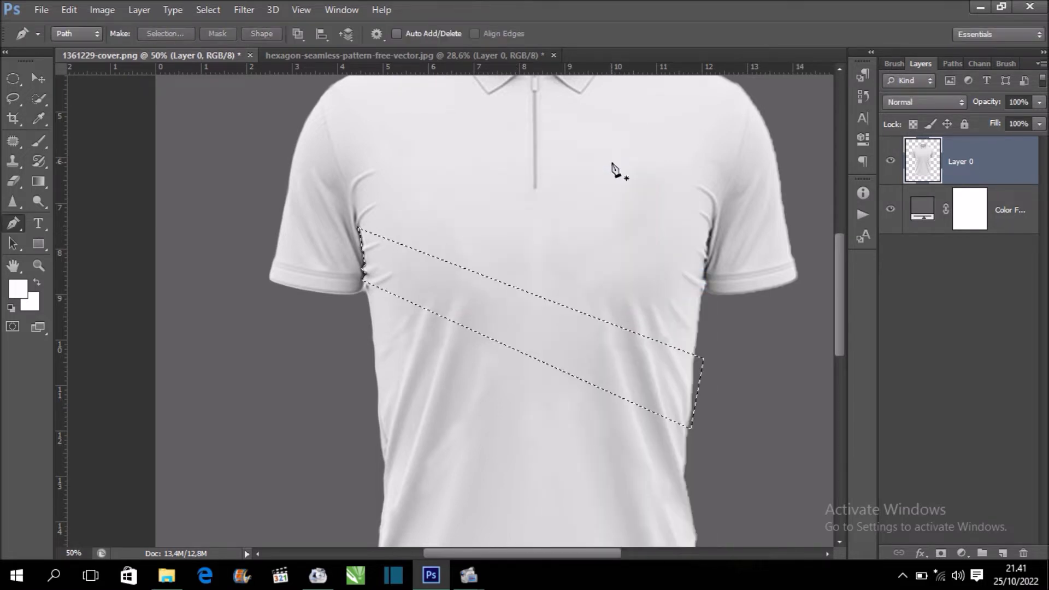
{"action": "left_click", "coordinate": [962, 552]}
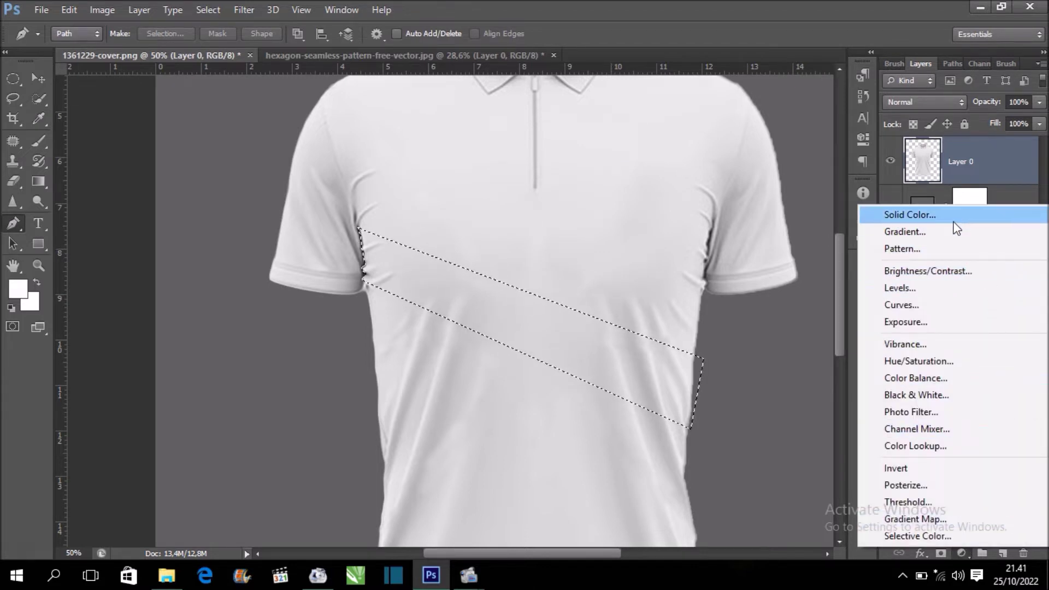
{"action": "left_click", "coordinate": [894, 216]}
{"action": "left_click", "coordinate": [802, 163]}
{"action": "left_click", "coordinate": [780, 126]}
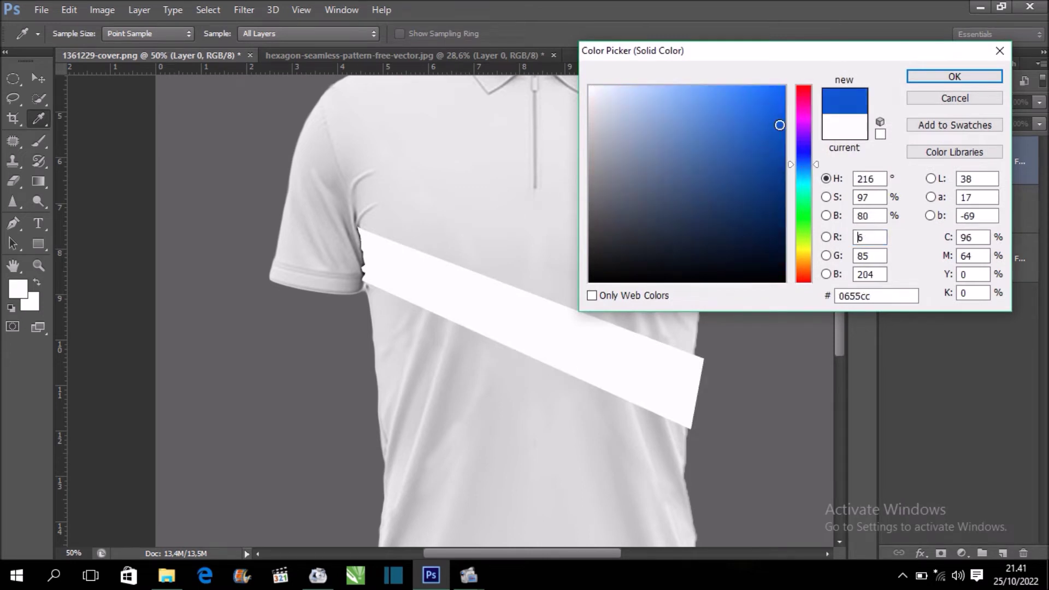
{"action": "left_click", "coordinate": [982, 76]}
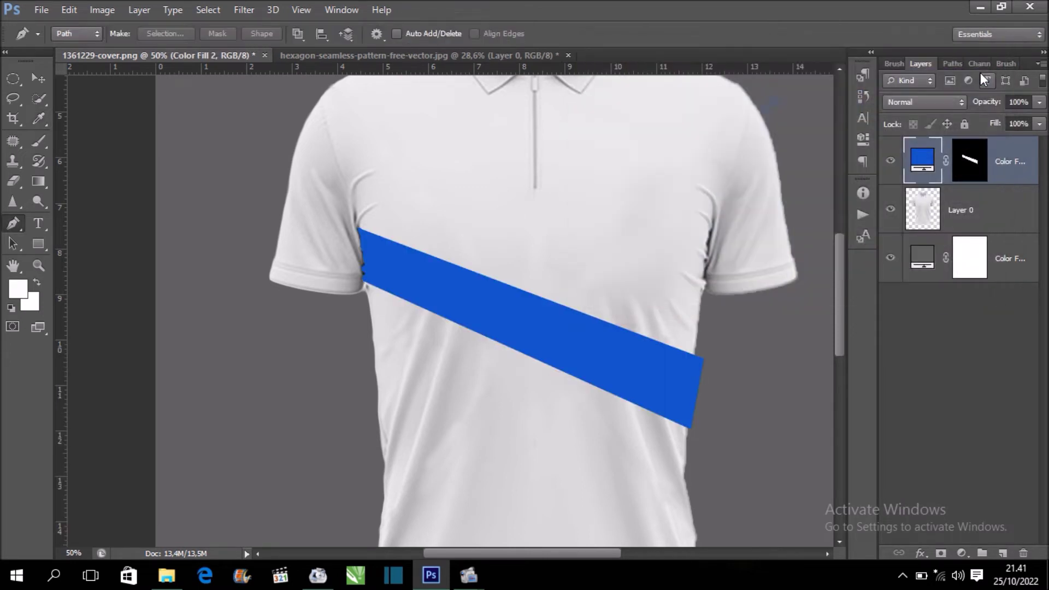
Set the blue stripe layer's blend mode to Linear Burn.
{"action": "left_click", "coordinate": [953, 101]}
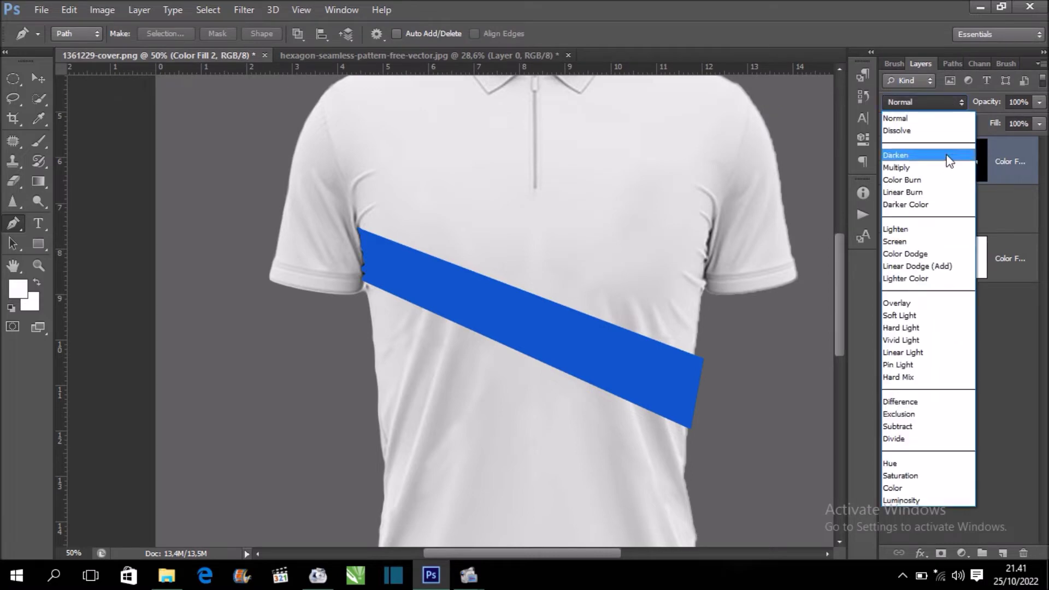
{"action": "left_click", "coordinate": [949, 190]}
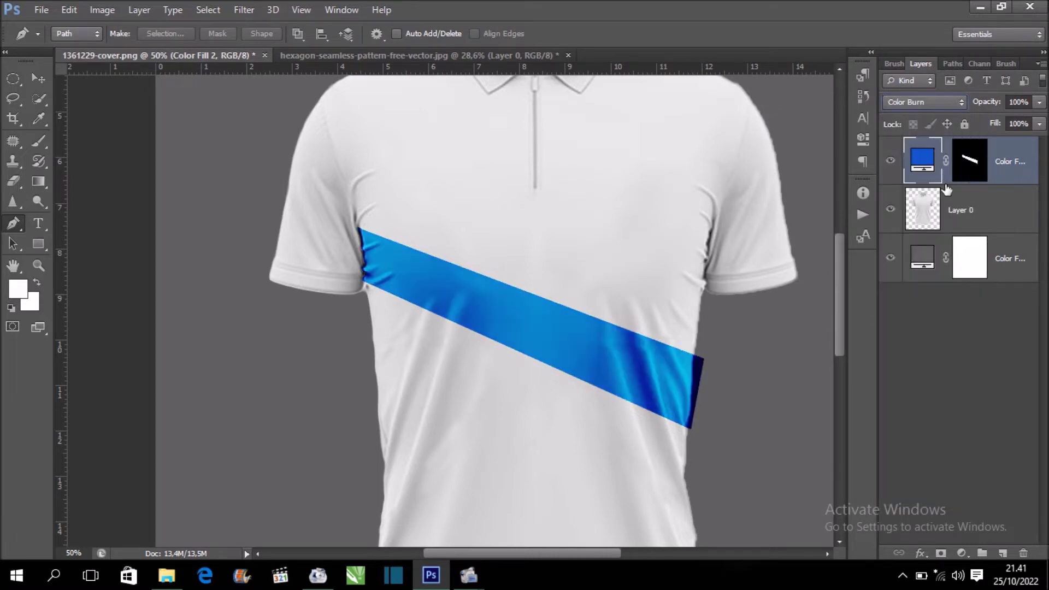
{"action": "left_click", "coordinate": [951, 102]}
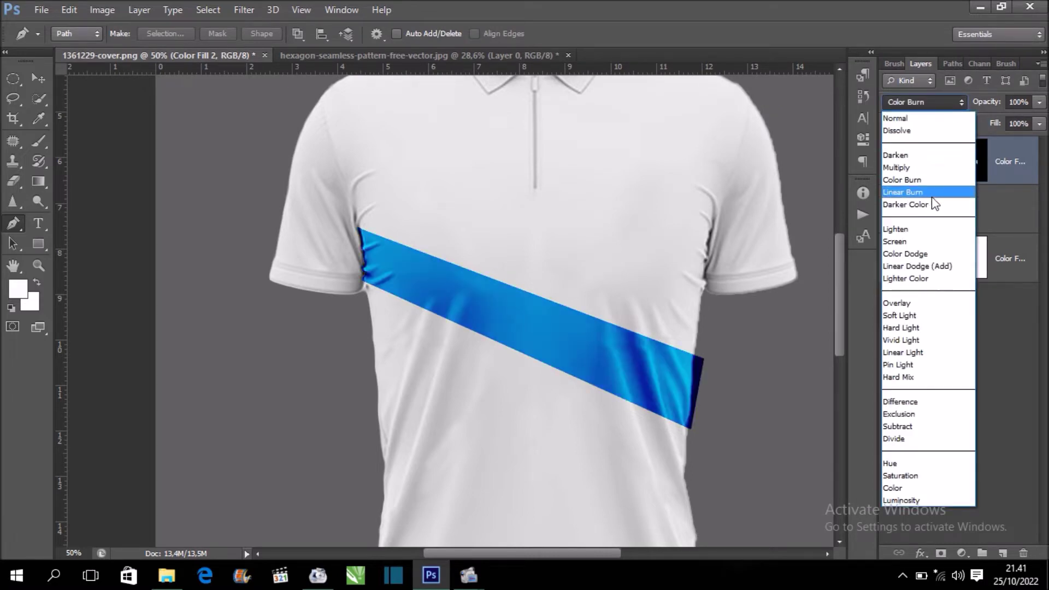
{"action": "left_click", "coordinate": [932, 196]}
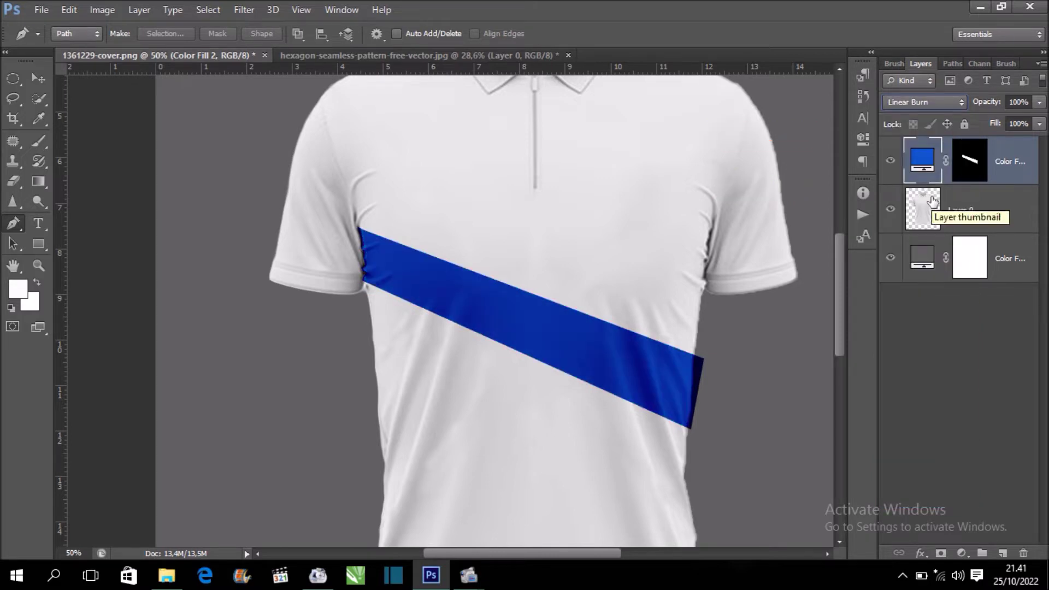
{"action": "left_click_drag", "start_coordinate": [749, 298], "coordinate": [732, 261]}
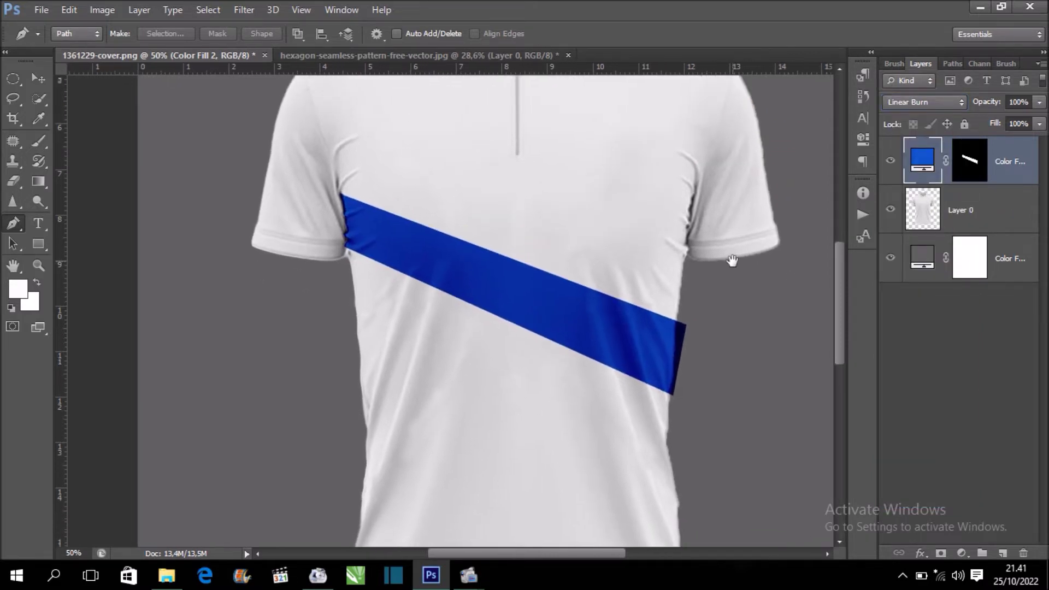
Create a clipping mask on the blue Color Fill layer so it clips to the shirt layer.
{"action": "right_click", "coordinate": [1002, 174]}
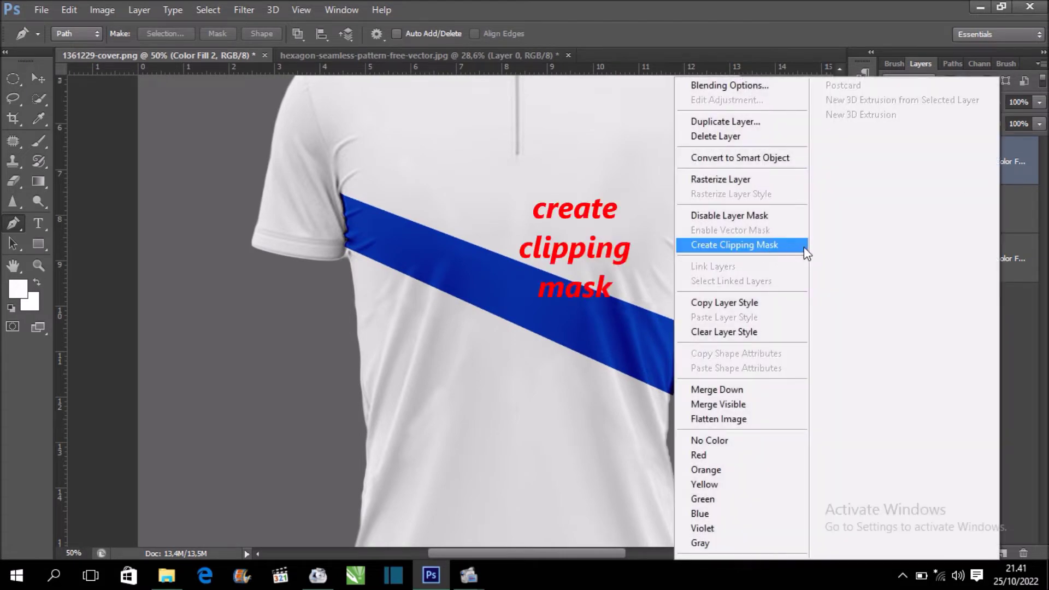
{"action": "left_click", "coordinate": [734, 245]}
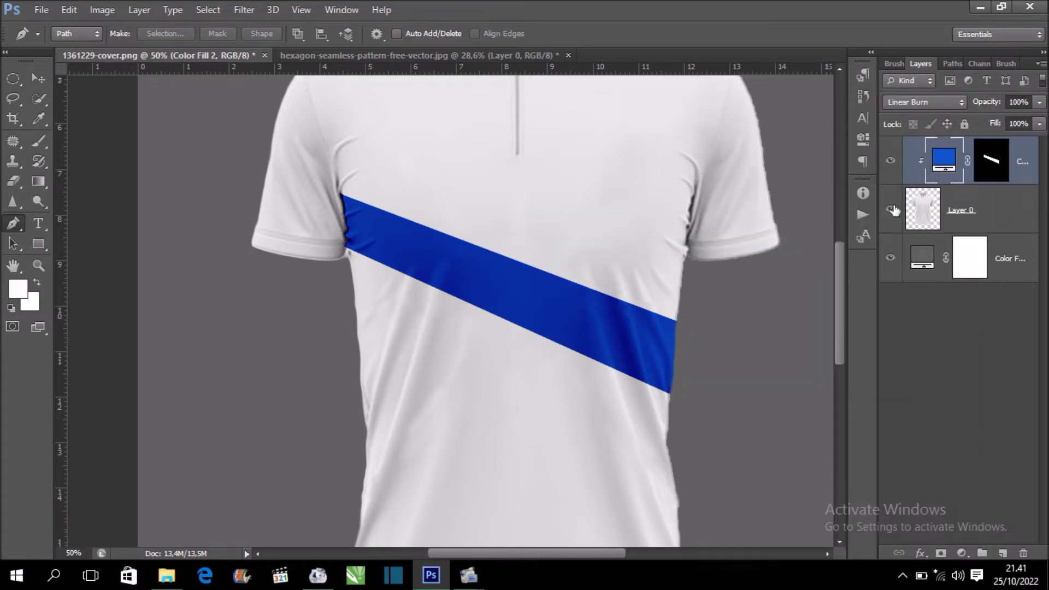
{"action": "key", "text": "ctrl+minus"}
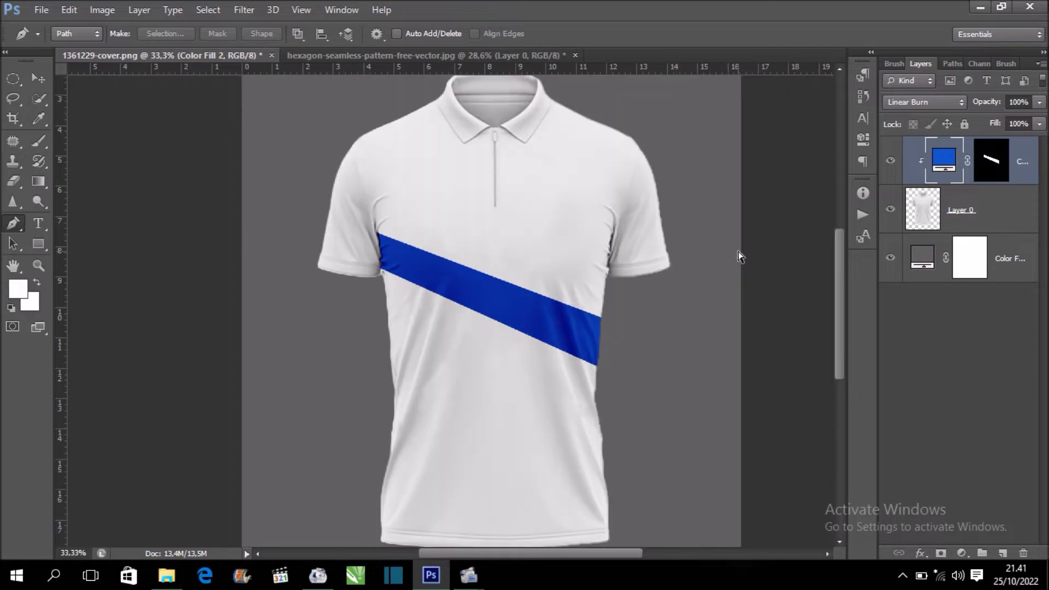
{"action": "key", "text": "ctrl+plus"}
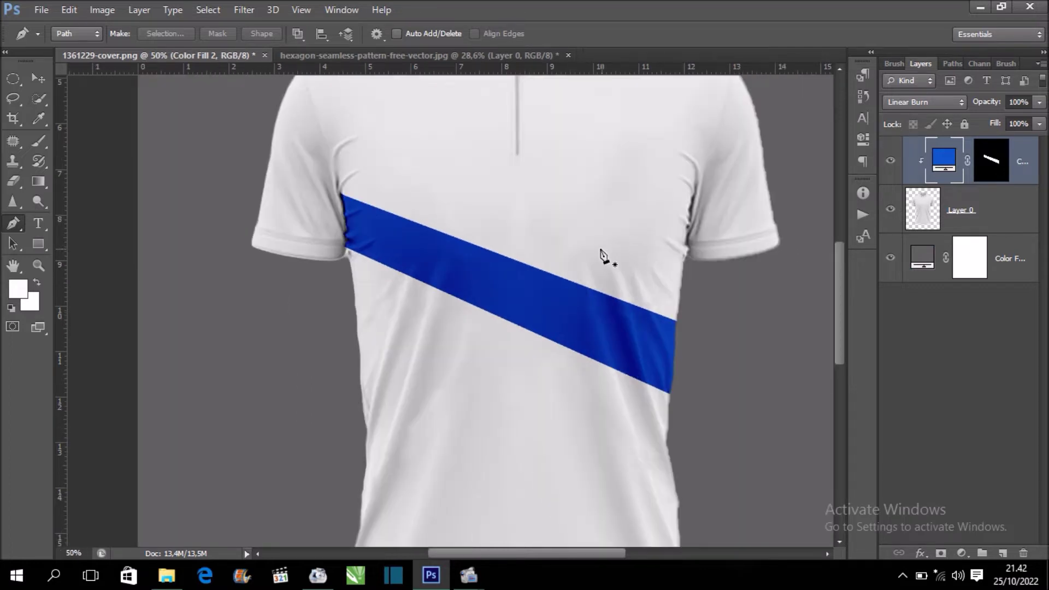
{"action": "mouse_move", "coordinate": [601, 248]}
{"action": "left_mouse_down"}
{"action": "mouse_move", "coordinate": [604, 299]}
{"action": "mouse_move", "coordinate": [604, 253]}
{"action": "mouse_move", "coordinate": [565, 206]}
{"action": "left_mouse_up"}
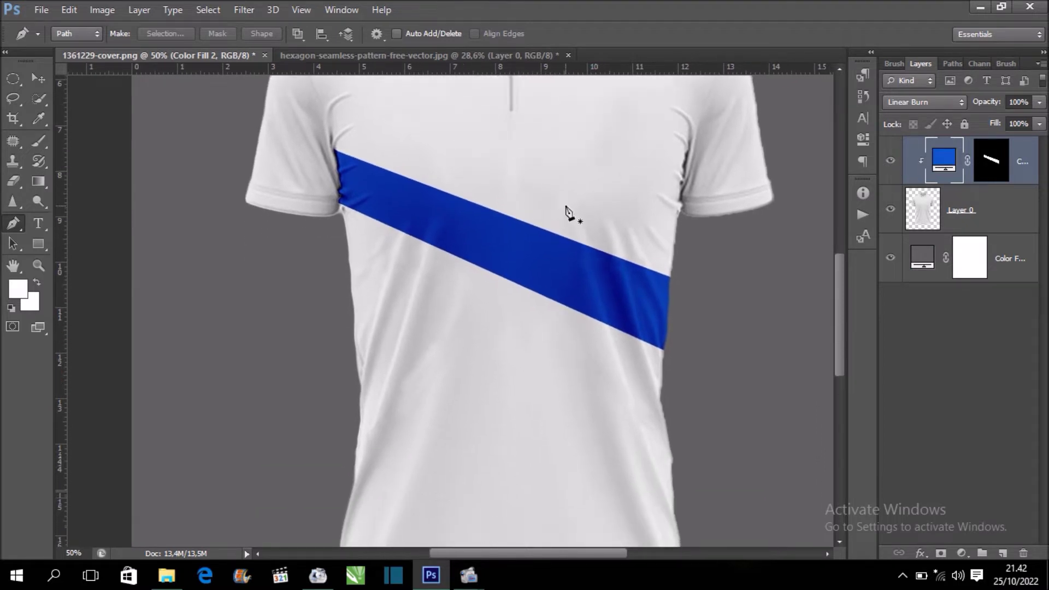
{"action": "left_click_drag", "start_coordinate": [673, 323], "coordinate": [667, 281]}
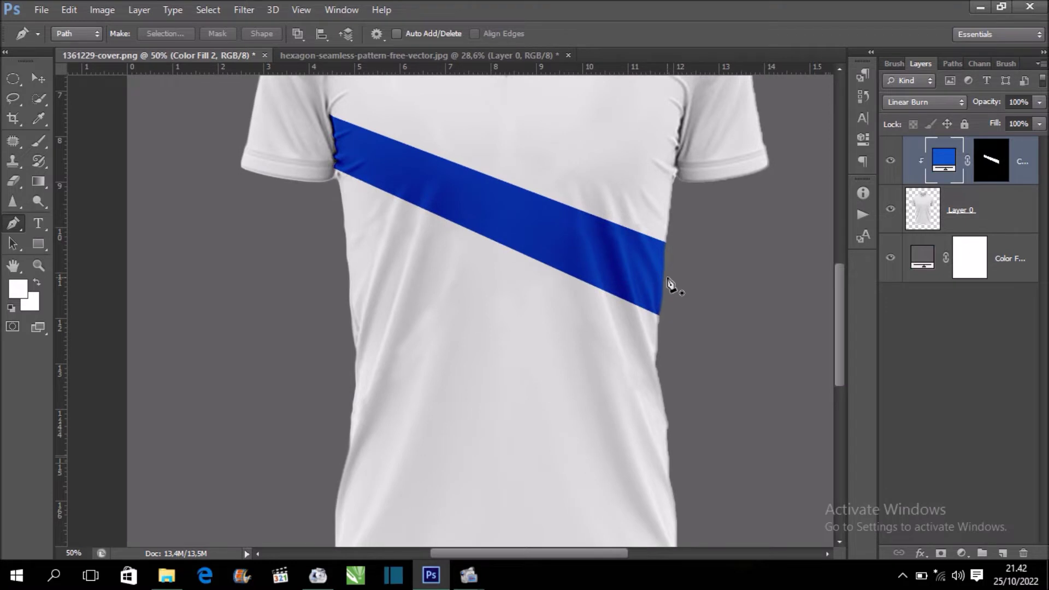
Start renaming Layer 0, then begin a pen path down the left shoulder edge.
{"action": "double_click", "coordinate": [966, 212]}
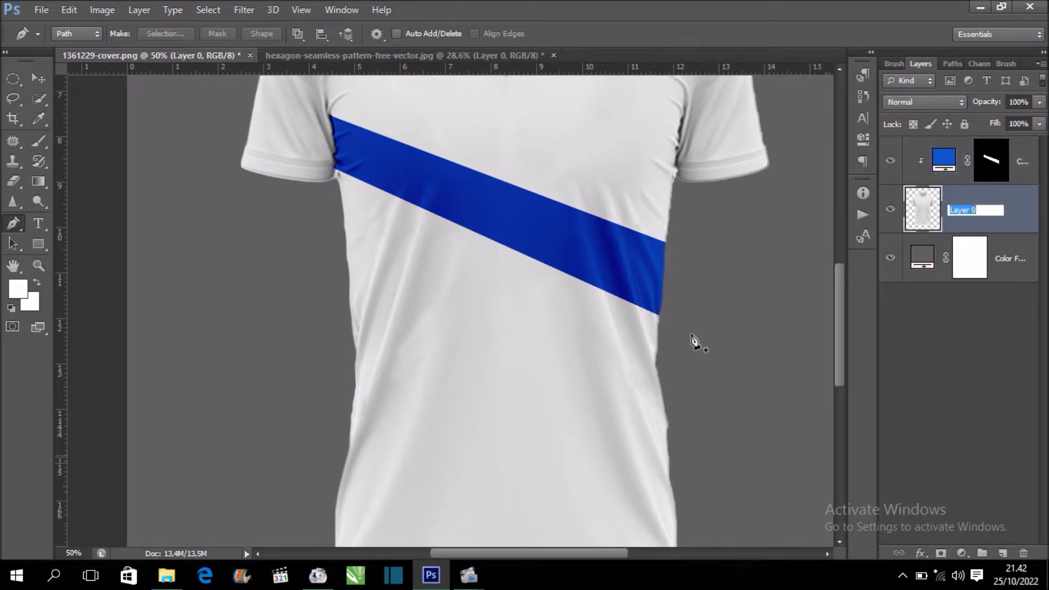
{"action": "mouse_move", "coordinate": [596, 323]}
{"action": "left_mouse_down"}
{"action": "mouse_move", "coordinate": [578, 352]}
{"action": "mouse_move", "coordinate": [599, 407]}
{"action": "left_mouse_up"}
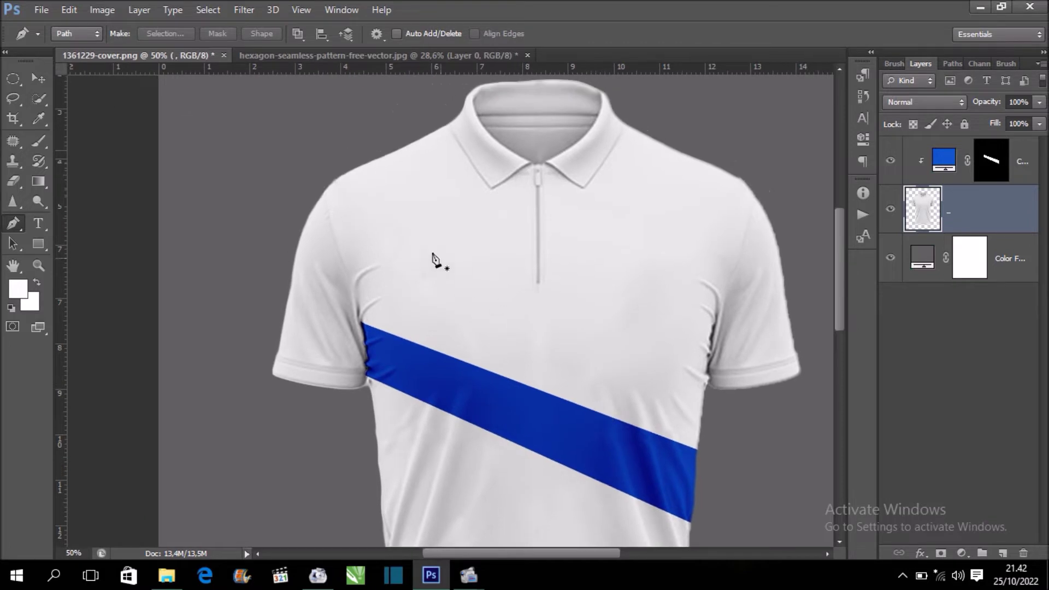
{"action": "key", "text": "ctrl+plus"}
{"action": "key", "text": "ctrl+plus"}
{"action": "left_click_drag", "start_coordinate": [335, 206], "coordinate": [370, 321]}
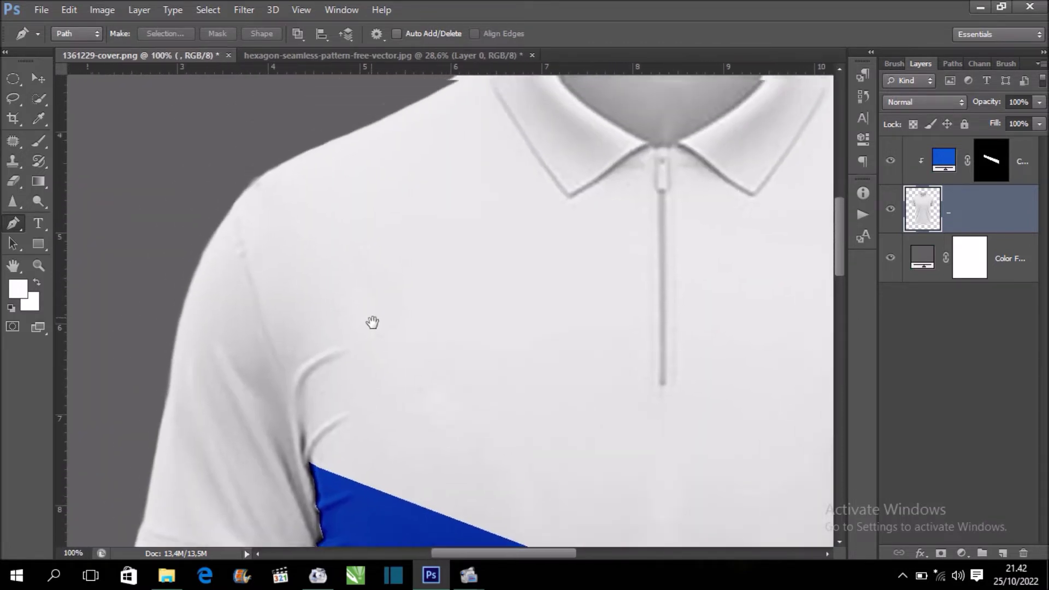
{"action": "left_click", "coordinate": [238, 207]}
{"action": "left_click_drag", "start_coordinate": [248, 273], "coordinate": [251, 281]}
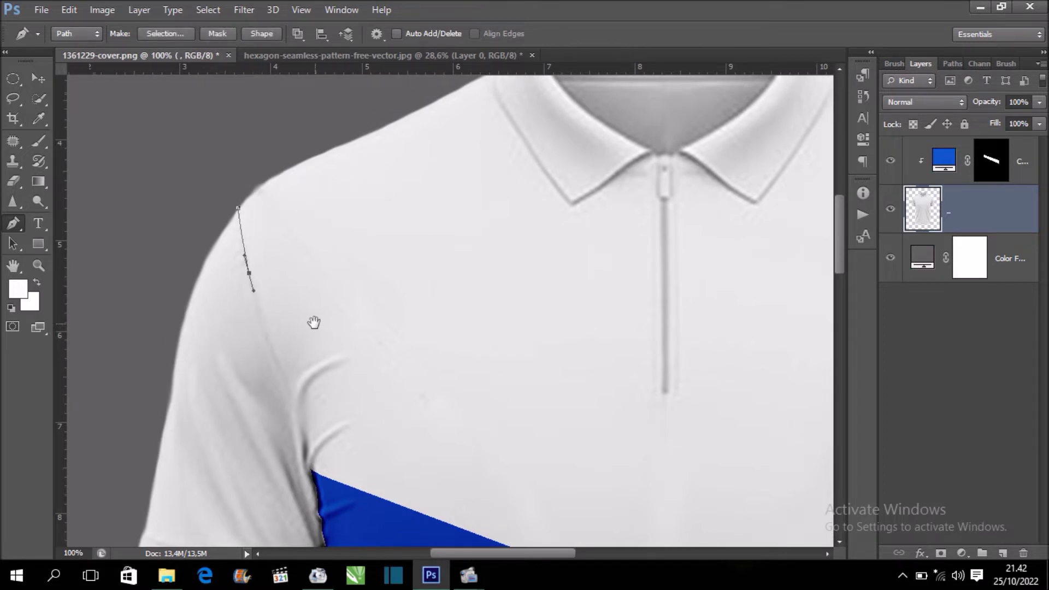
Extend the path across the chest with an upward lightning-bolt zigzag point.
{"action": "left_click_drag", "start_coordinate": [314, 325], "coordinate": [288, 262]}
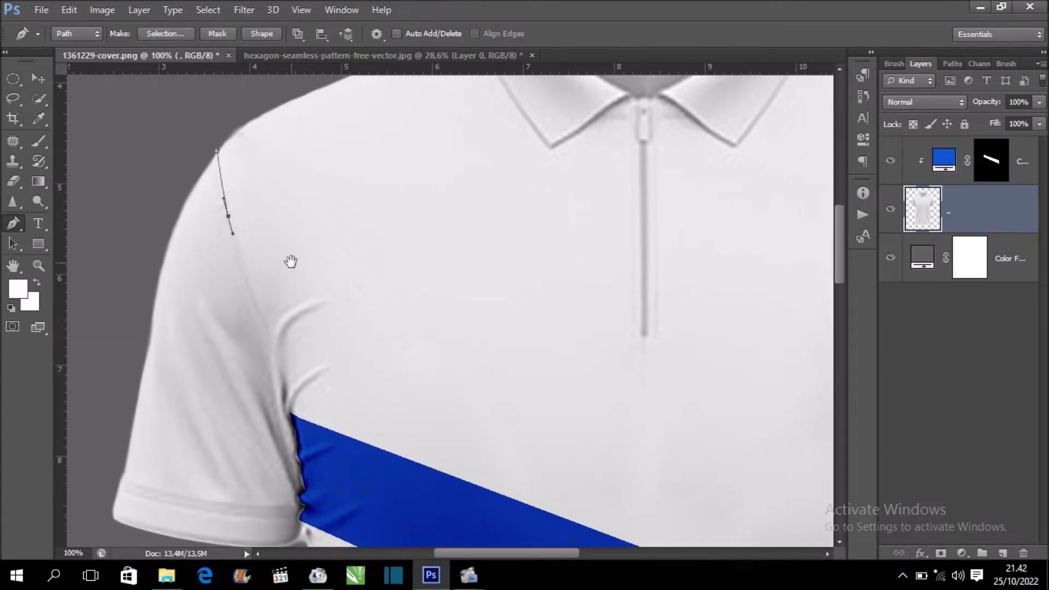
{"action": "left_click", "coordinate": [514, 299]}
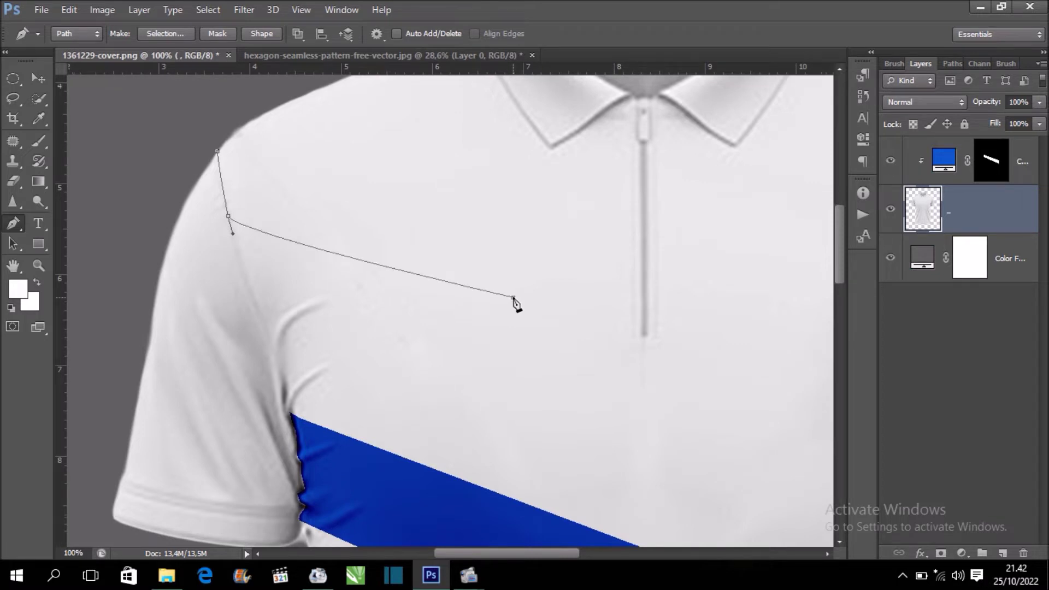
{"action": "key", "text": "ctrl+z"}
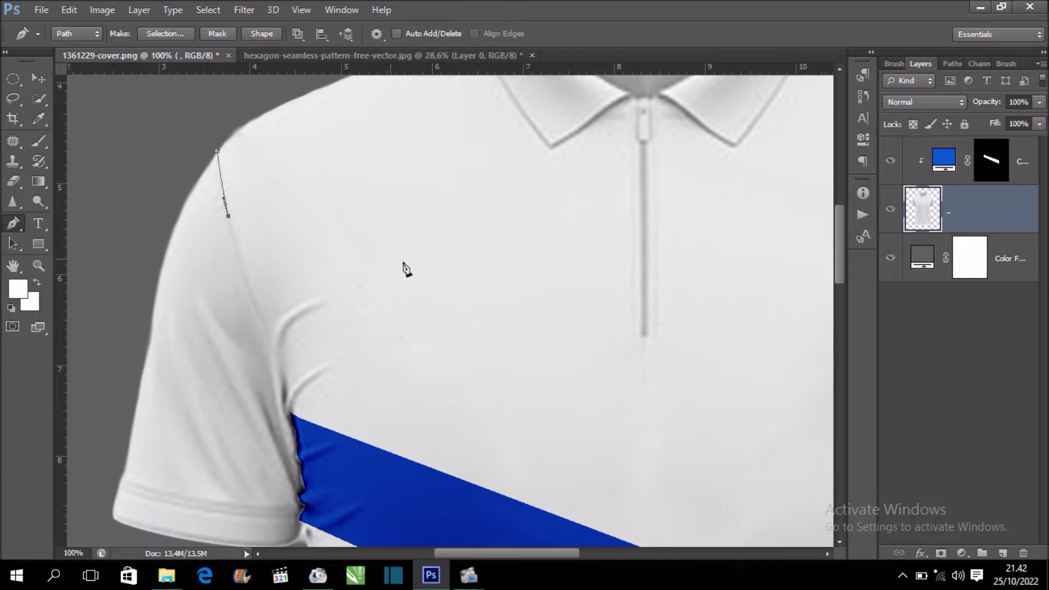
{"action": "left_click", "coordinate": [529, 302]}
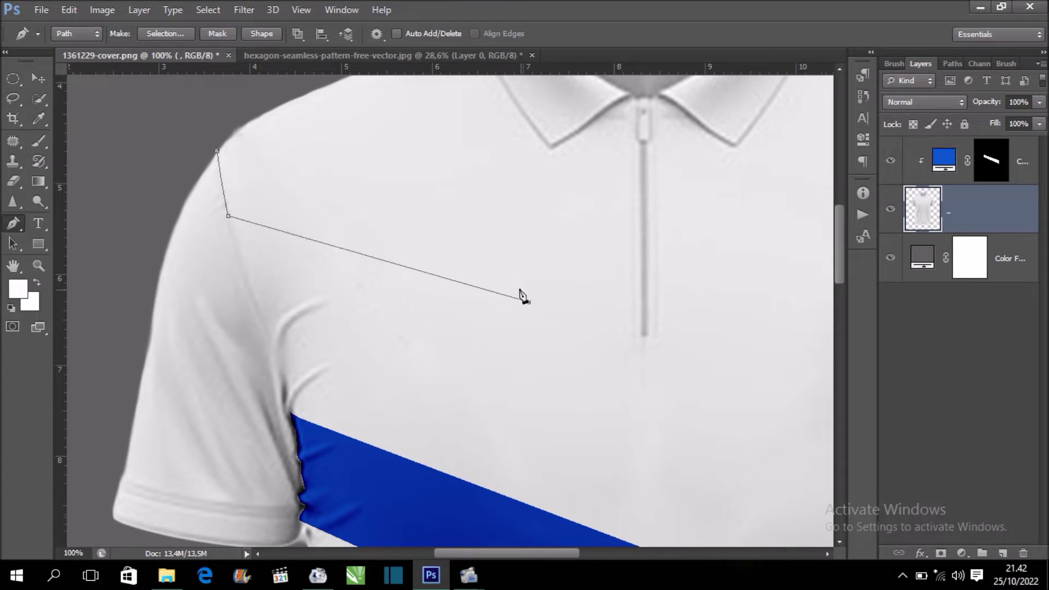
{"action": "left_click", "coordinate": [486, 238]}
{"action": "left_click_drag", "start_coordinate": [528, 272], "coordinate": [408, 253]}
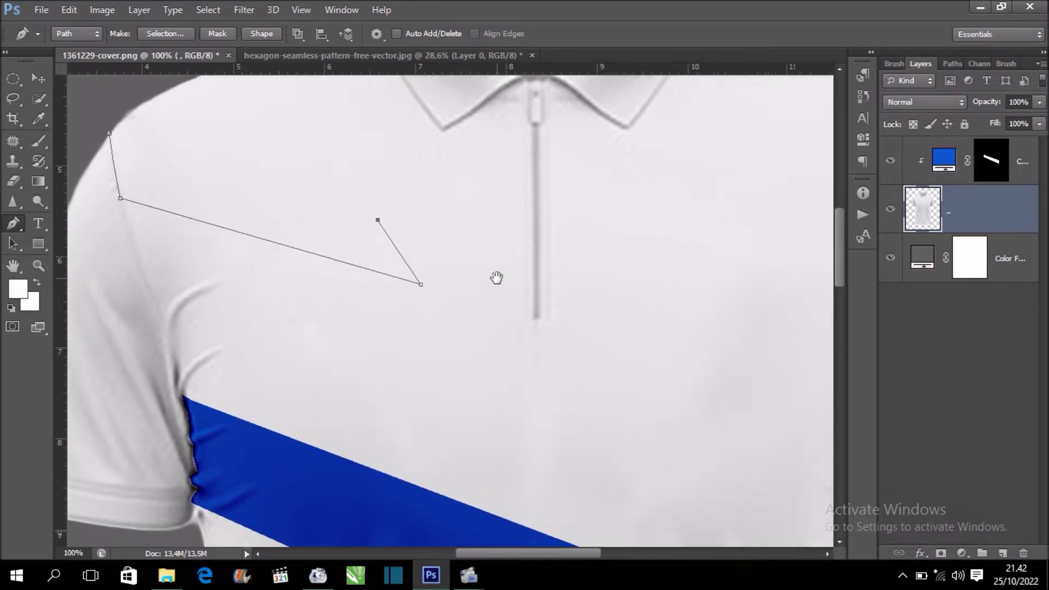
{"action": "left_click_drag", "start_coordinate": [497, 278], "coordinate": [426, 285]}
{"action": "scroll", "coordinate": [717, 379], "scroll_direction": "right", "scroll_amount": 3}
{"action": "scroll", "coordinate": [716, 379], "scroll_direction": "down", "scroll_amount": 2}
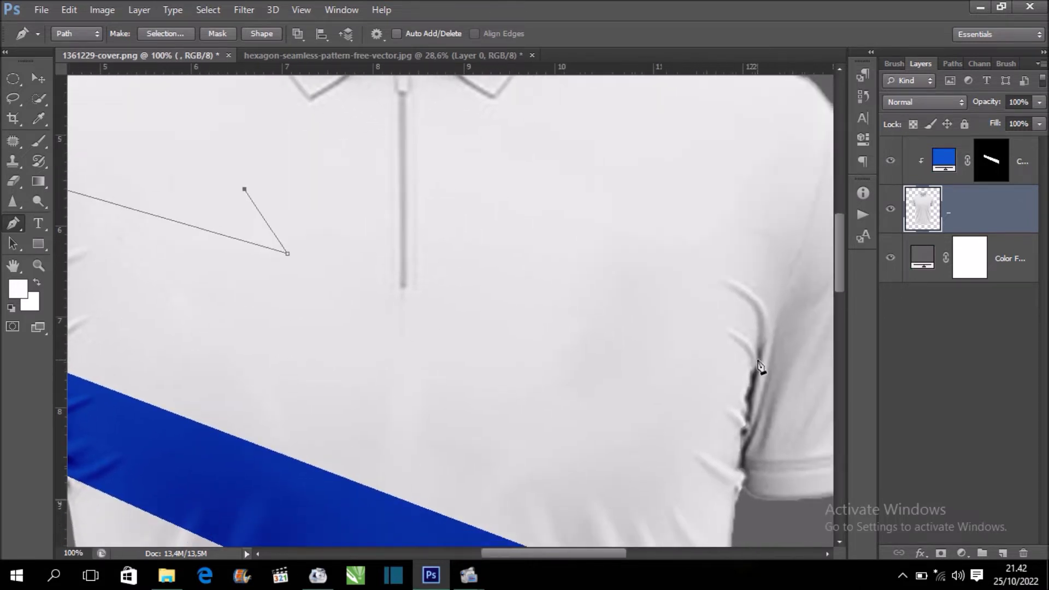
Carry the path to the right armpit seam, replacing a misplaced point.
{"action": "left_click", "coordinate": [764, 346]}
{"action": "mouse_move", "coordinate": [696, 314]}
{"action": "left_mouse_down"}
{"action": "mouse_move", "coordinate": [753, 357]}
{"action": "mouse_move", "coordinate": [643, 276]}
{"action": "left_mouse_up"}
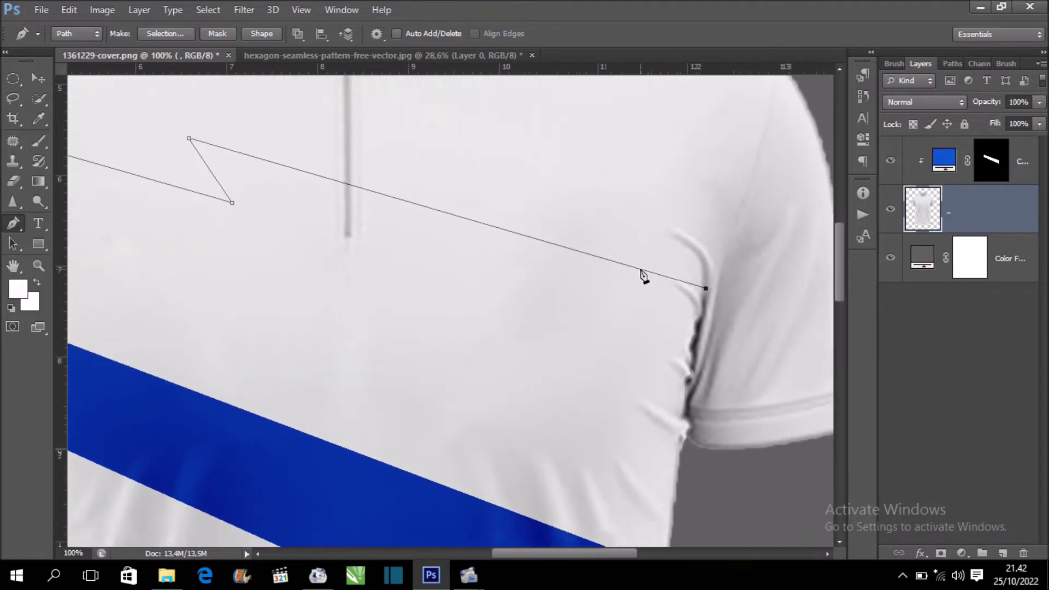
{"action": "key", "text": "ctrl+z"}
{"action": "scroll", "coordinate": [688, 298], "scroll_direction": "right", "scroll_amount": 1}
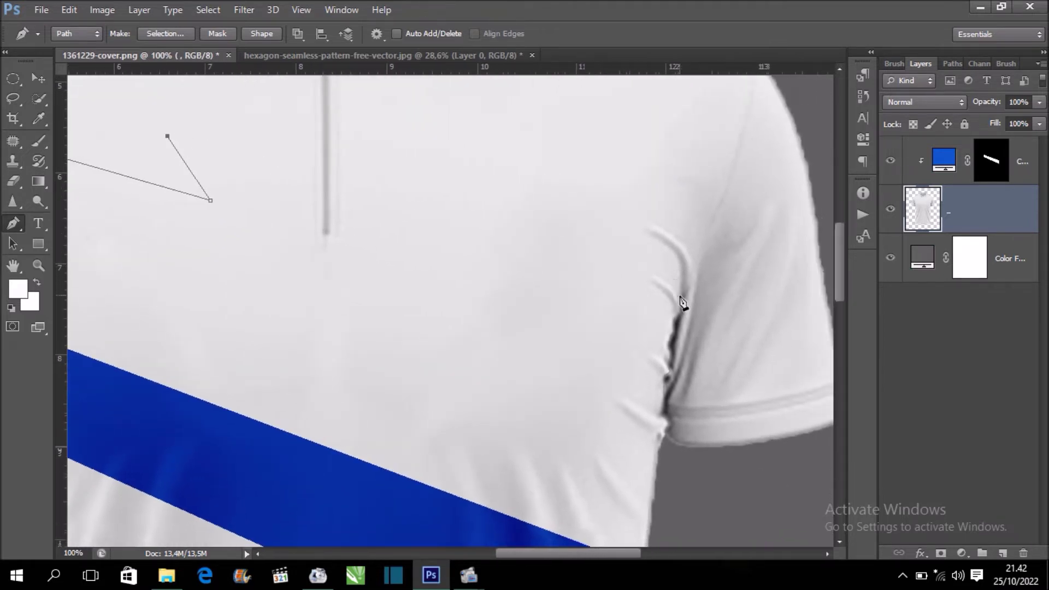
{"action": "left_click", "coordinate": [684, 300]}
{"action": "left_click_drag", "start_coordinate": [684, 300], "coordinate": [665, 352]}
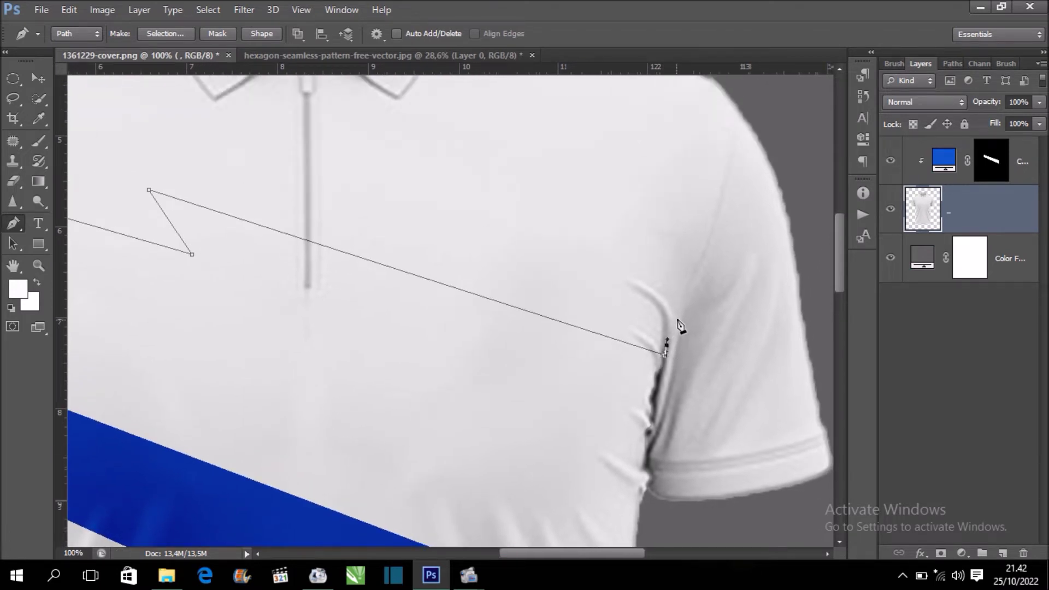
{"action": "left_click_drag", "start_coordinate": [687, 310], "coordinate": [673, 377]}
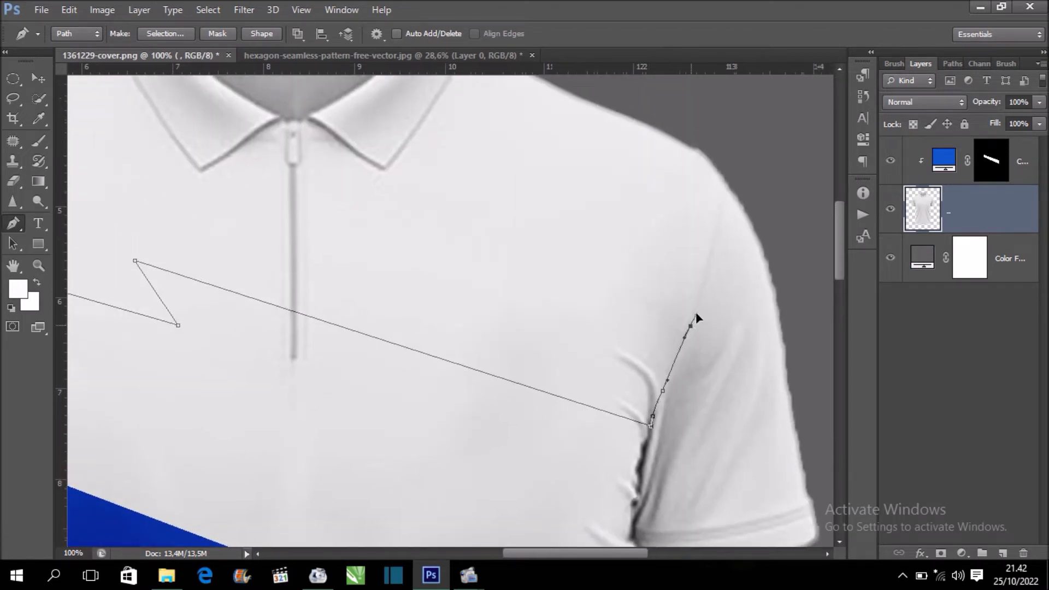
{"action": "left_click_drag", "start_coordinate": [702, 308], "coordinate": [679, 417]}
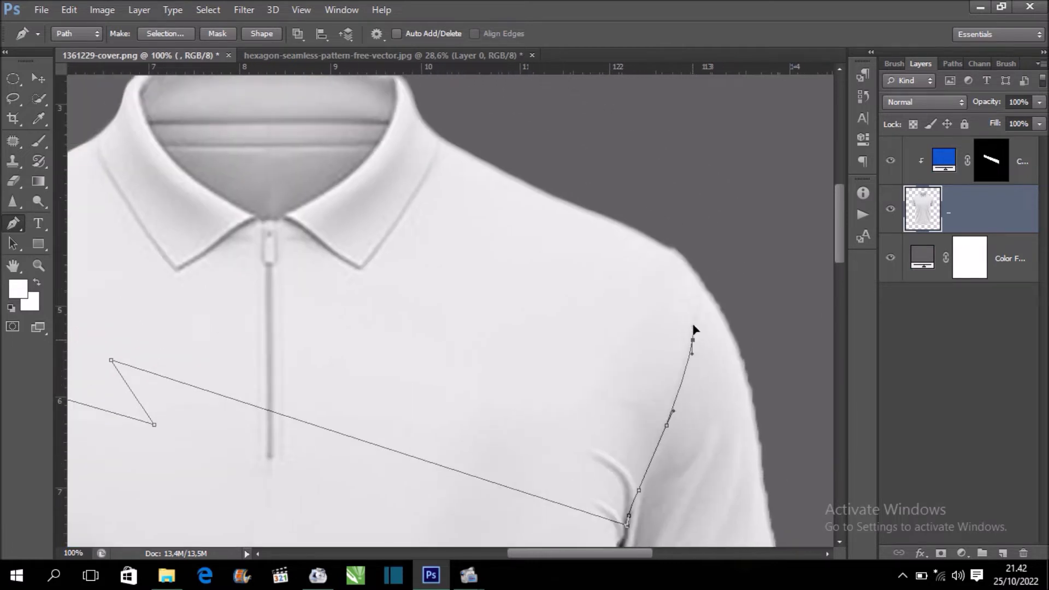
{"action": "left_click_drag", "start_coordinate": [698, 320], "coordinate": [692, 369]}
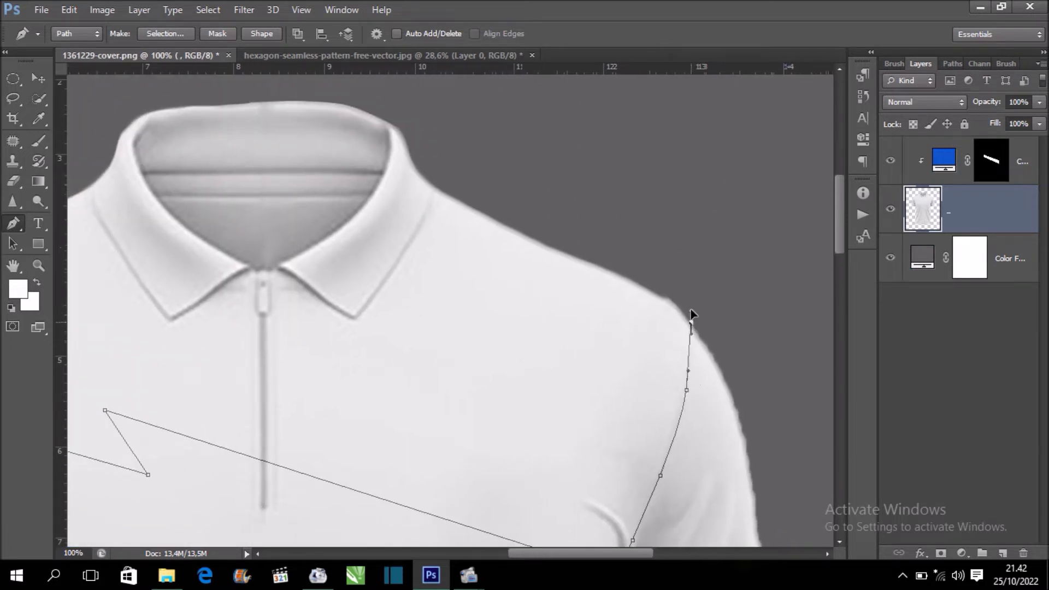
{"action": "key", "text": "ctrl+plus"}
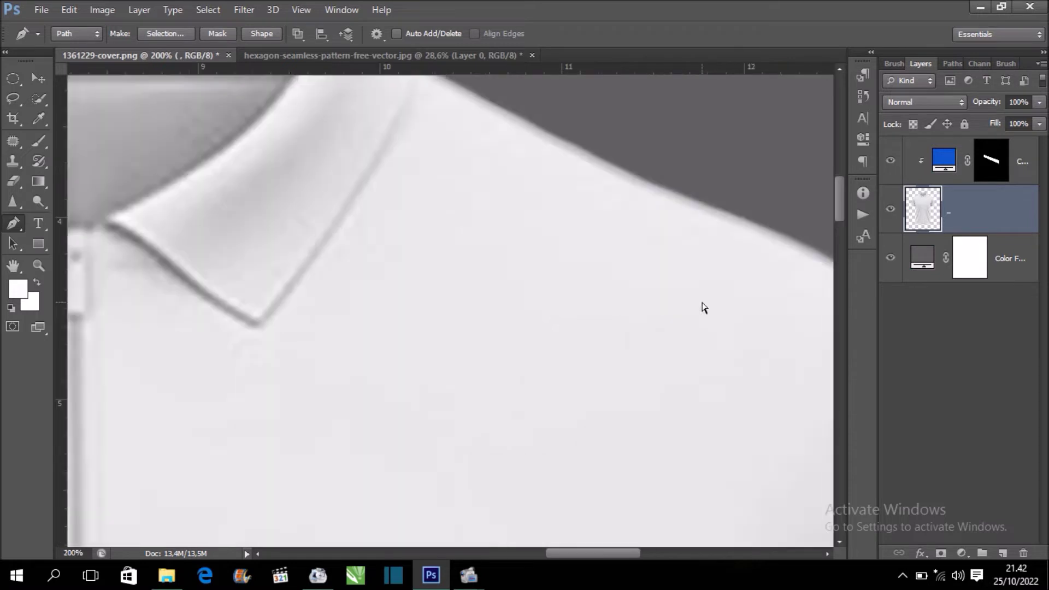
{"action": "key", "text": "ctrl+plus"}
{"action": "key", "text": "ctrl+minus"}
{"action": "key", "text": "ctrl+minus"}
{"action": "key", "text": "ctrl+minus"}
{"action": "key", "text": "ctrl+minus"}
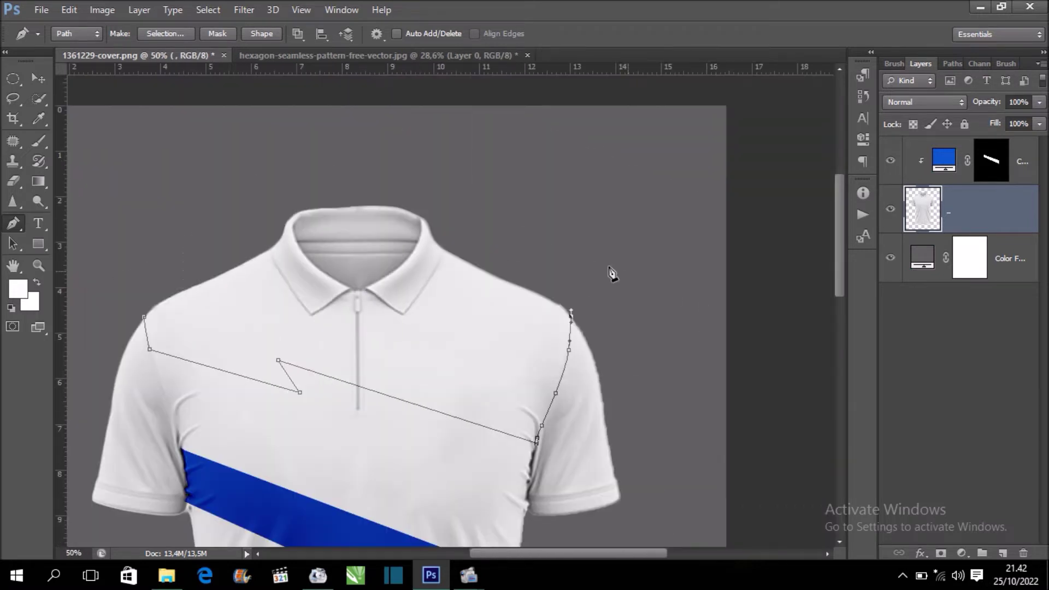
Run the path over the right shoulder and above the collar, closing it at the left shoulder.
{"action": "left_click", "coordinate": [529, 236]}
{"action": "left_click", "coordinate": [405, 223]}
{"action": "left_click_drag", "start_coordinate": [337, 228], "coordinate": [322, 239]}
{"action": "left_click_drag", "start_coordinate": [280, 259], "coordinate": [275, 269]}
{"action": "left_click", "coordinate": [186, 363]}
Convert the shoulder-and-collar path into a selection.
{"action": "right_click", "coordinate": [312, 299]}
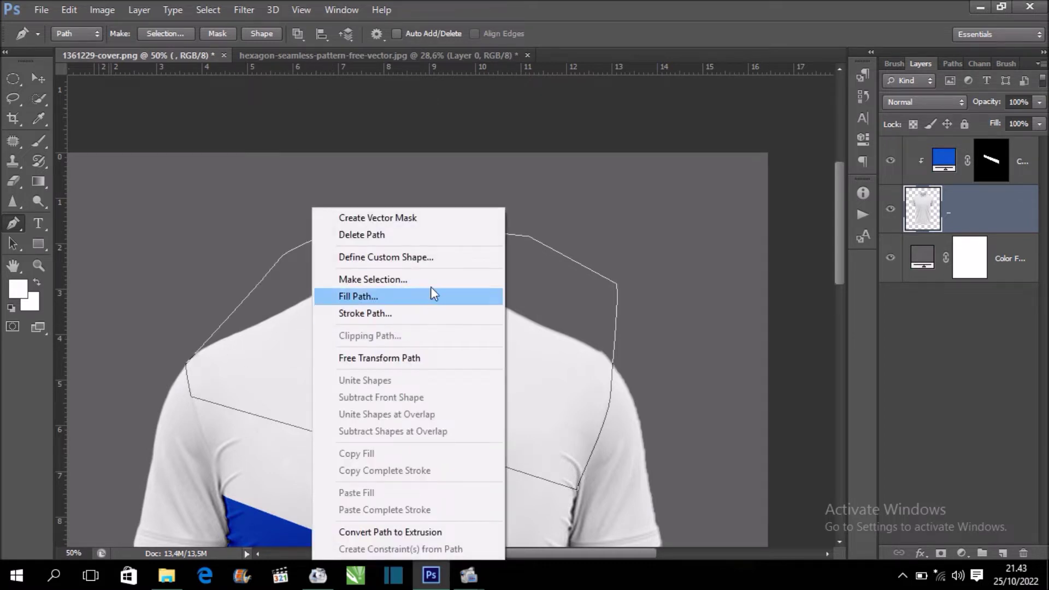
{"action": "left_click", "coordinate": [431, 279]}
{"action": "left_click", "coordinate": [605, 163]}
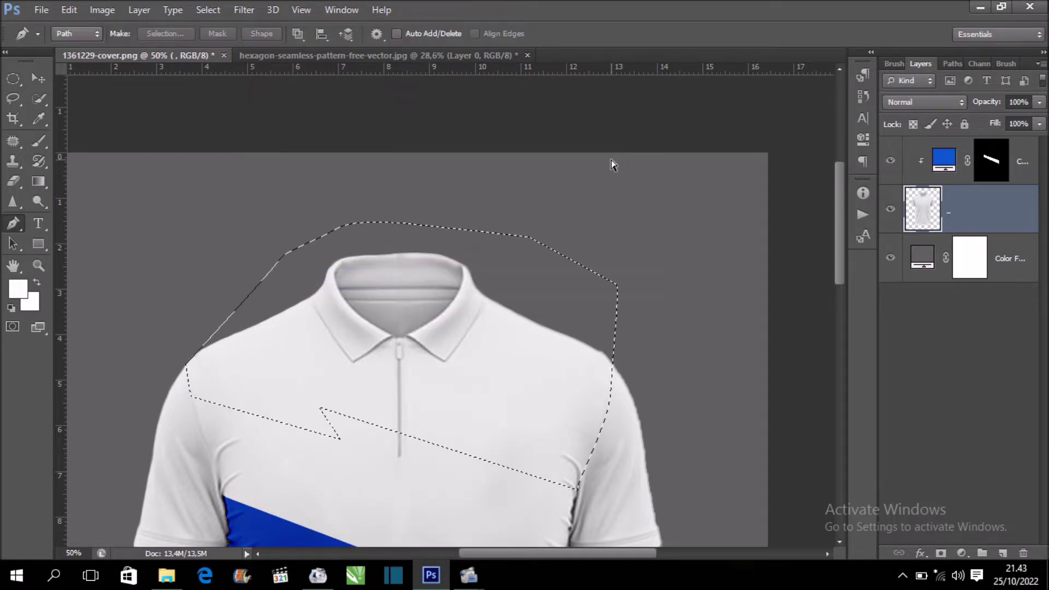
{"action": "key", "text": "ctrl+minus"}
{"action": "left_click_drag", "start_coordinate": [507, 208], "coordinate": [508, 198]}
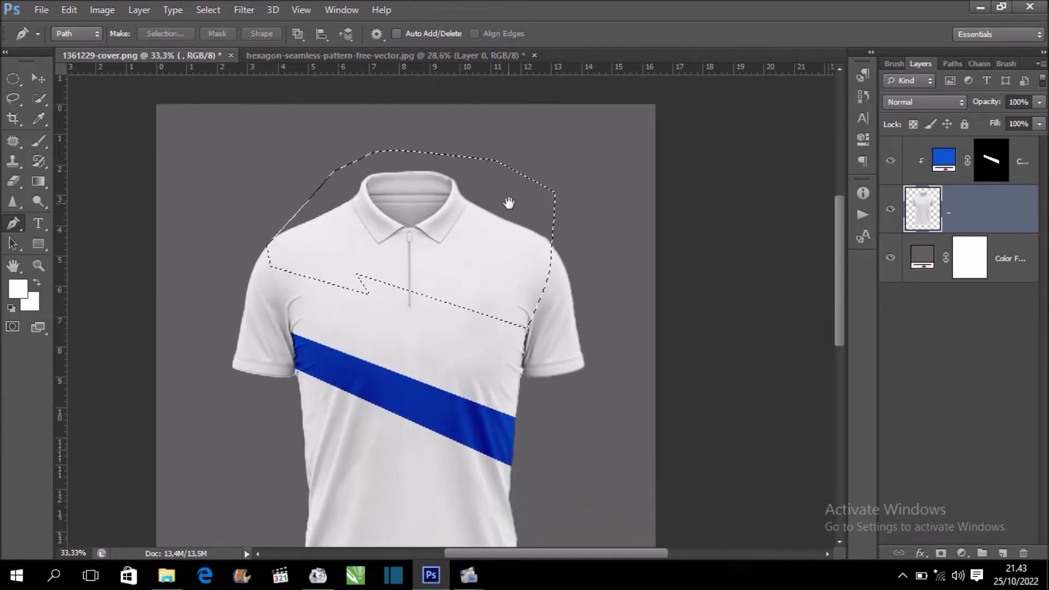
Paint the yoke selection onto the blue fill's mask with a hard brush, then deselect.
{"action": "left_click", "coordinate": [40, 142]}
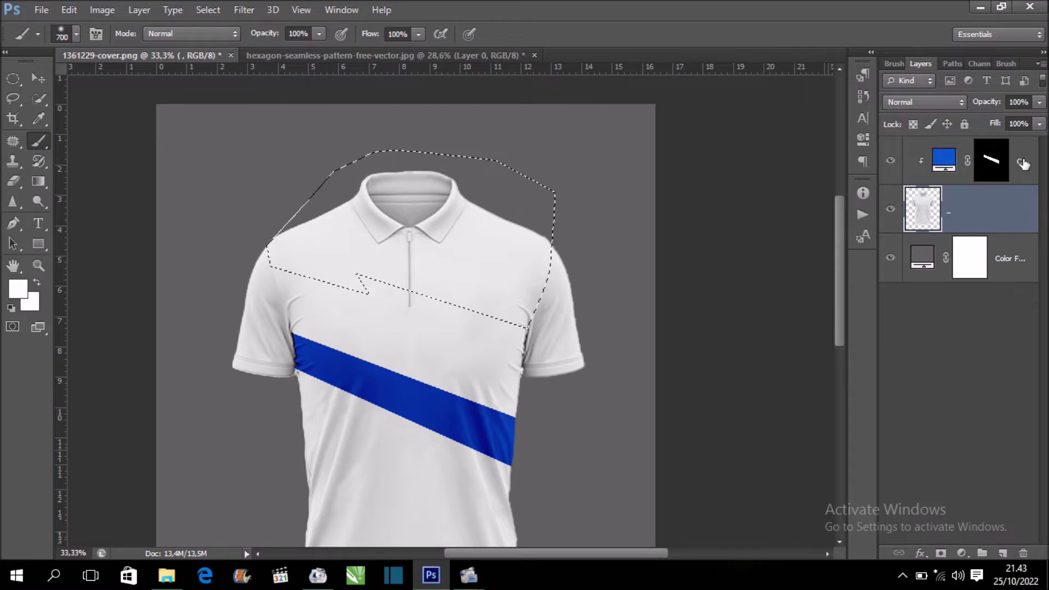
{"action": "left_click", "coordinate": [1000, 166]}
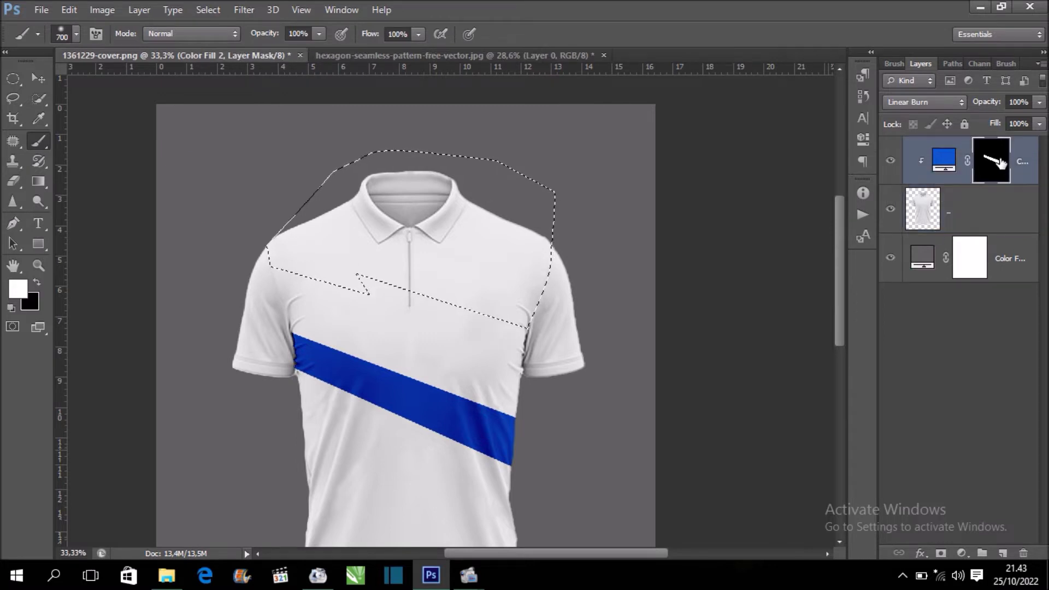
{"action": "left_click", "coordinate": [498, 261]}
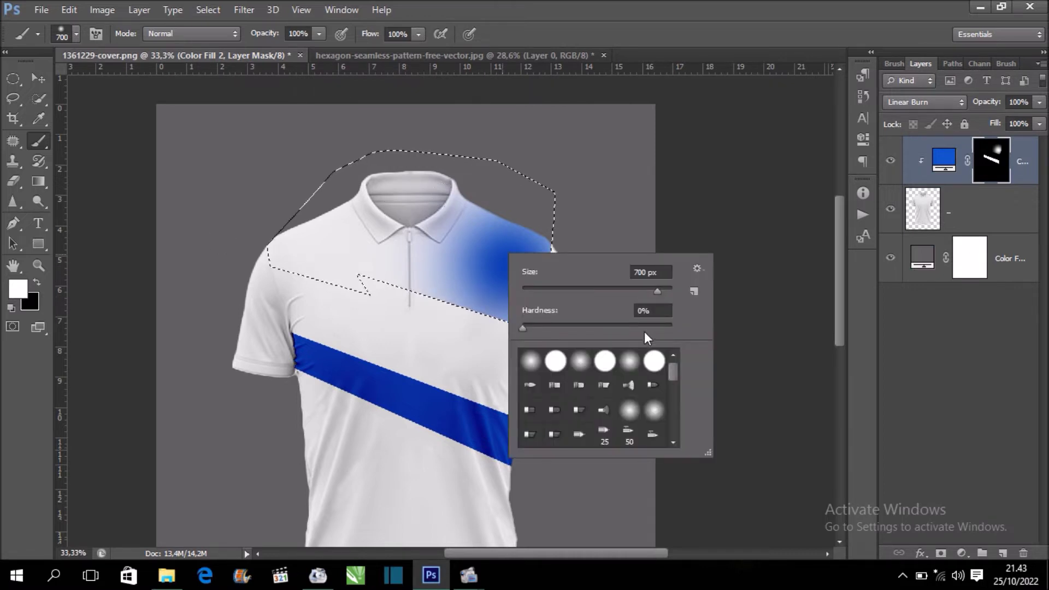
{"action": "left_click_drag", "start_coordinate": [664, 330], "coordinate": [687, 325]}
{"action": "key", "text": "Return"}
{"action": "mouse_move", "coordinate": [519, 218]}
{"action": "left_mouse_down"}
{"action": "mouse_move", "coordinate": [350, 135]}
{"action": "mouse_move", "coordinate": [215, 181]}
{"action": "left_mouse_up"}
{"action": "left_click_drag", "start_coordinate": [228, 143], "coordinate": [588, 155]}
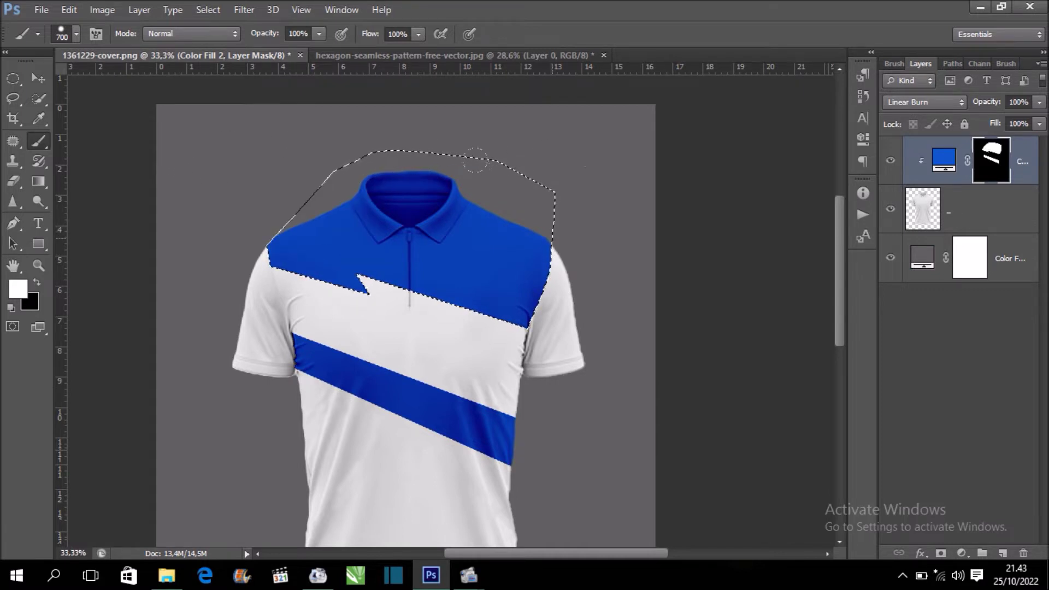
{"action": "key", "text": "ctrl+d"}
{"action": "left_click_drag", "start_coordinate": [623, 261], "coordinate": [624, 210]}
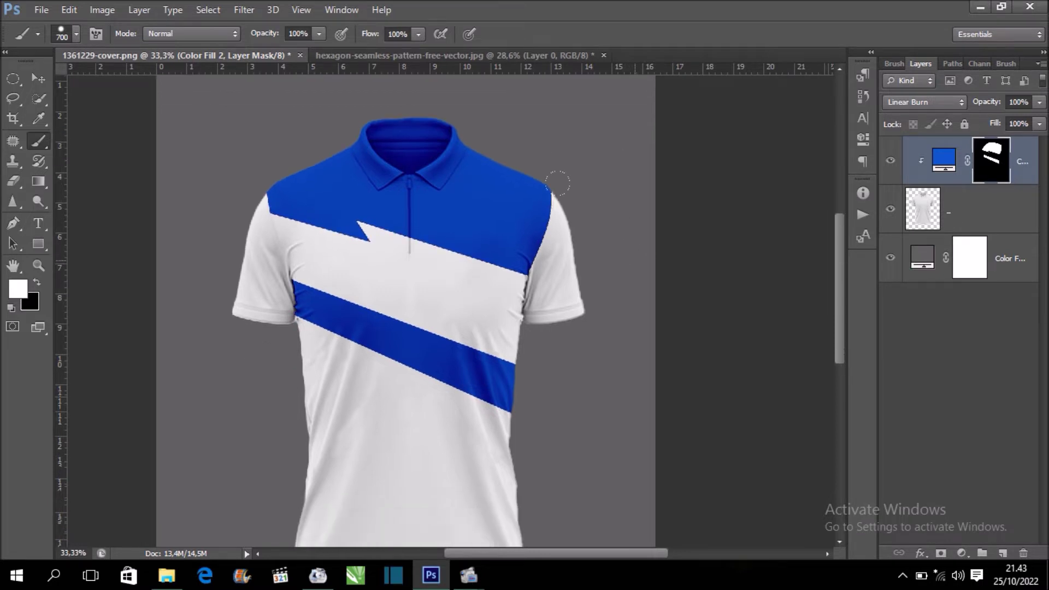
{"action": "left_click_drag", "start_coordinate": [635, 257], "coordinate": [631, 230]}
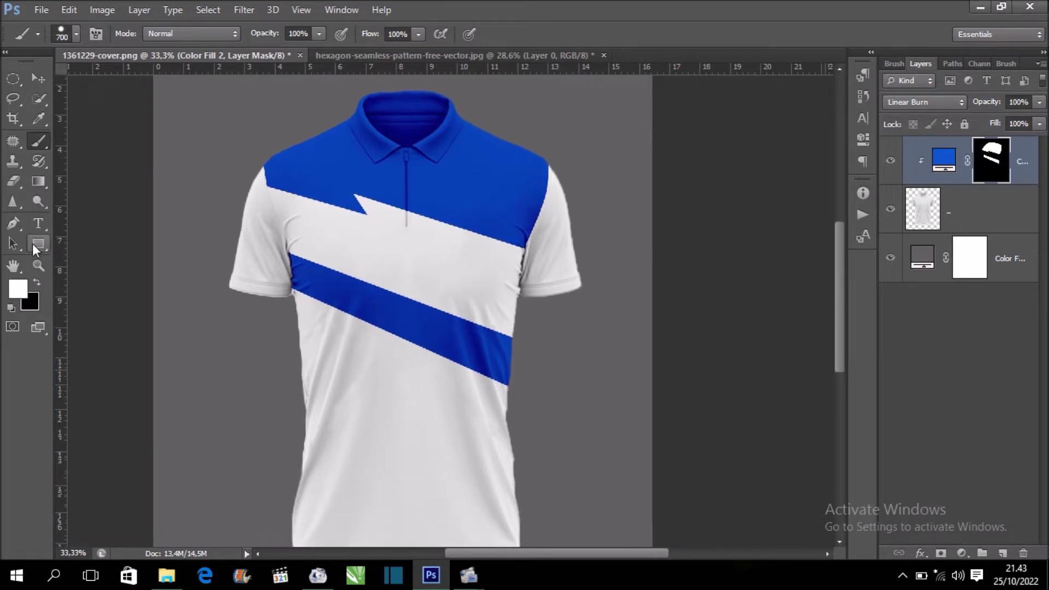
Place the stripe outline's first two corners, from near the left shoulder to just under the zip.
{"action": "left_click", "coordinate": [19, 226]}
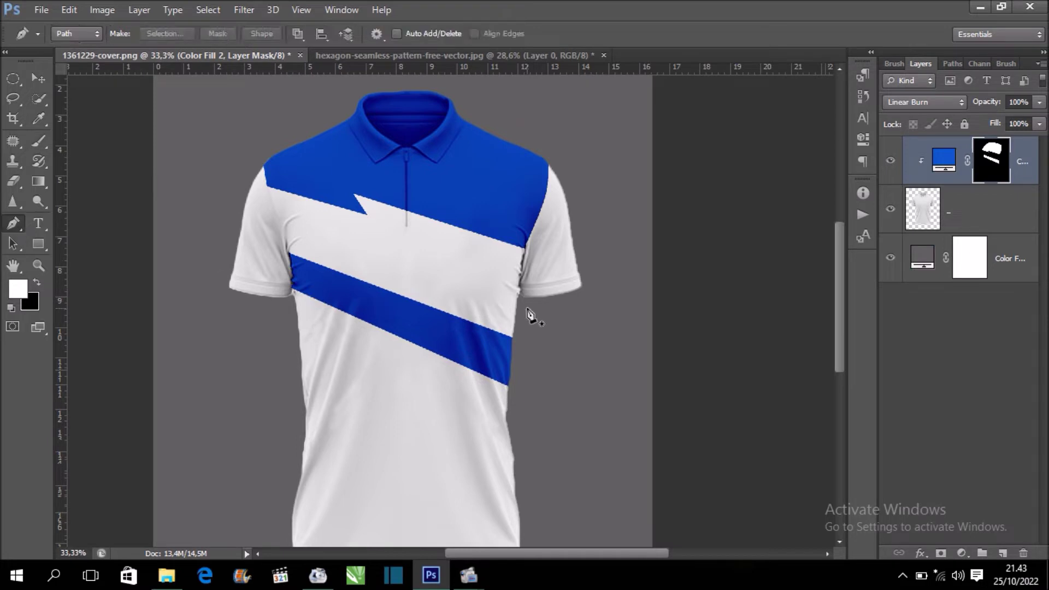
{"action": "key", "text": "ctrl+plus"}
{"action": "key", "text": "ctrl+plus"}
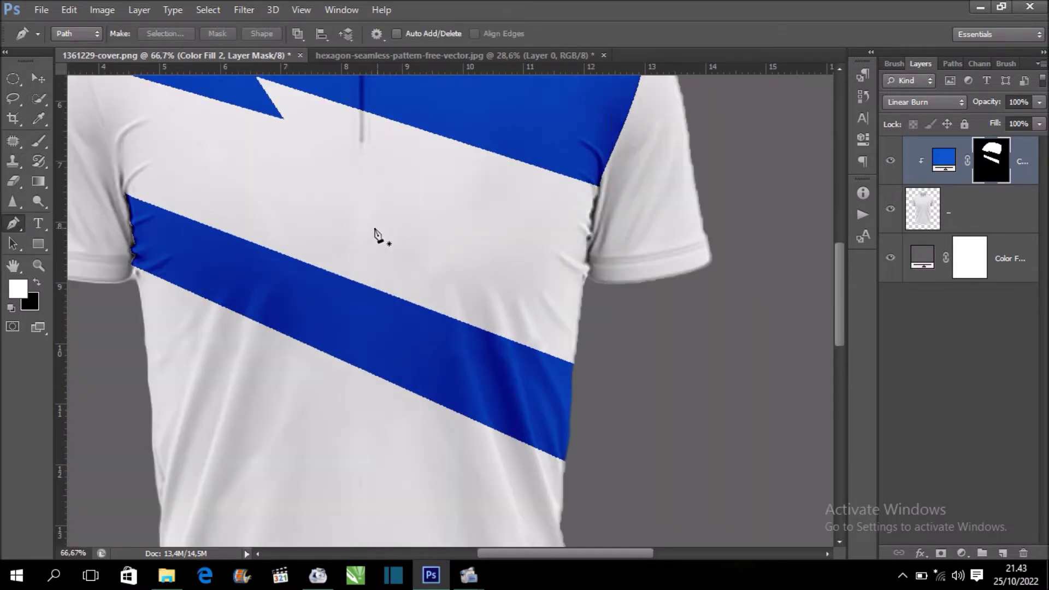
{"action": "left_click_drag", "start_coordinate": [371, 218], "coordinate": [473, 324]}
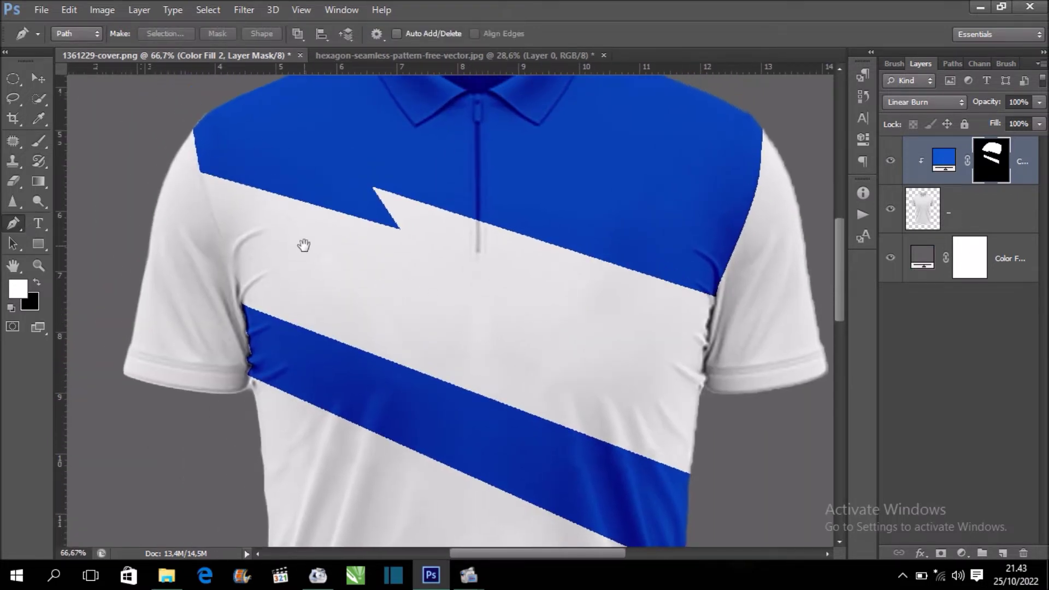
{"action": "left_click_drag", "start_coordinate": [304, 241], "coordinate": [356, 283]}
{"action": "left_click", "coordinate": [263, 231]}
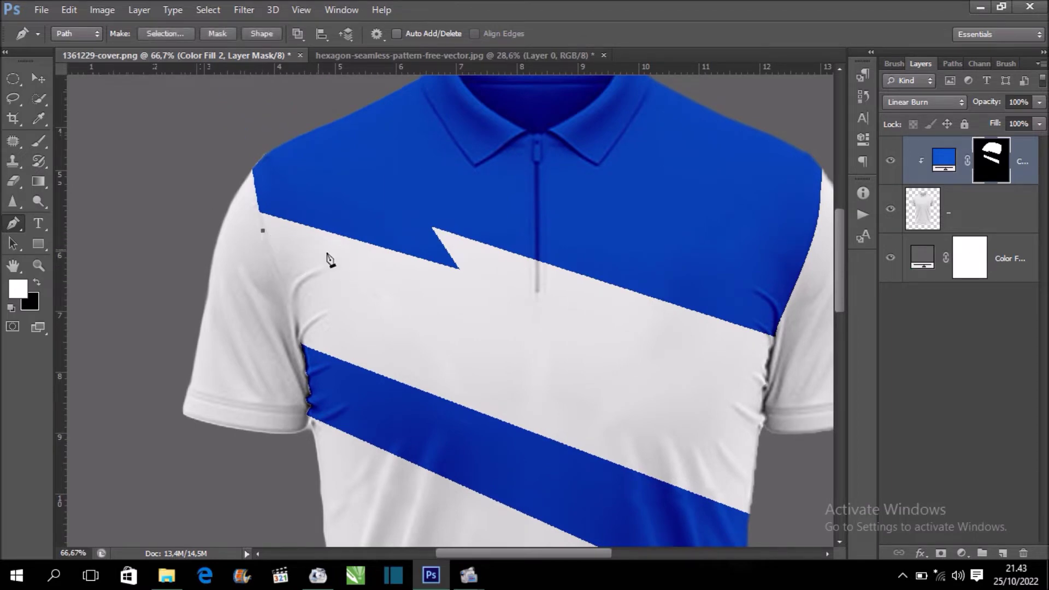
{"action": "left_click", "coordinate": [540, 320]}
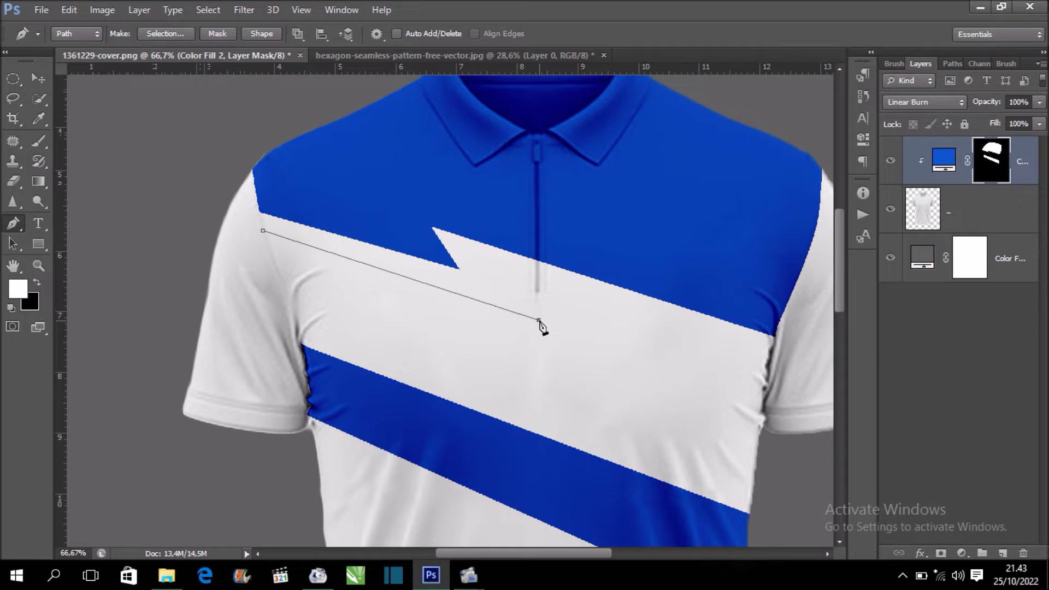
{"action": "key", "text": "ctrl+z"}
{"action": "left_click", "coordinate": [539, 309]}
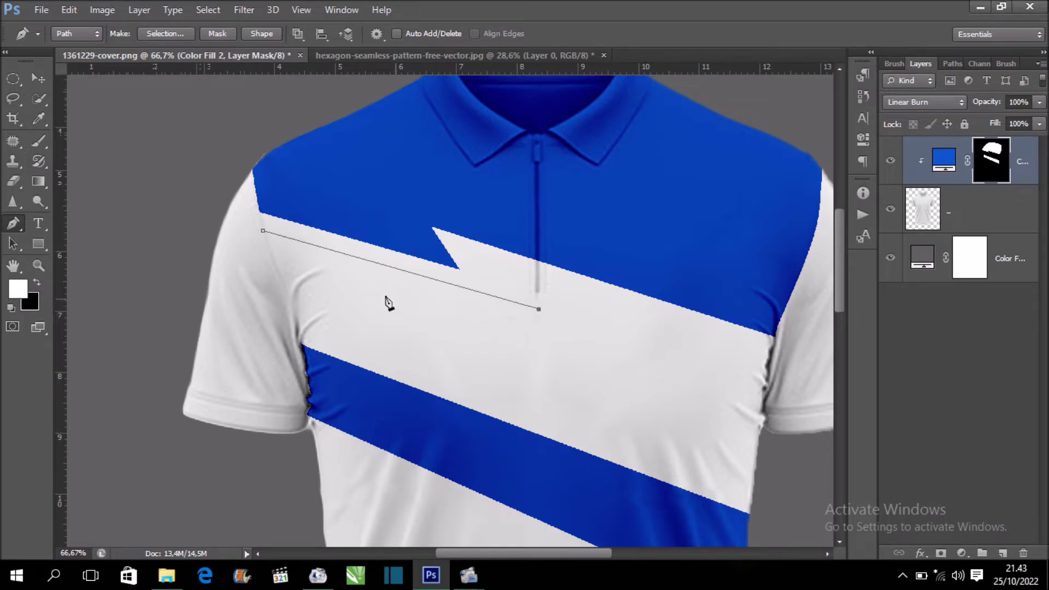
Add the lower right and lower left corners and close the slanted stripe outline.
{"action": "left_click_drag", "start_coordinate": [409, 281], "coordinate": [442, 302]}
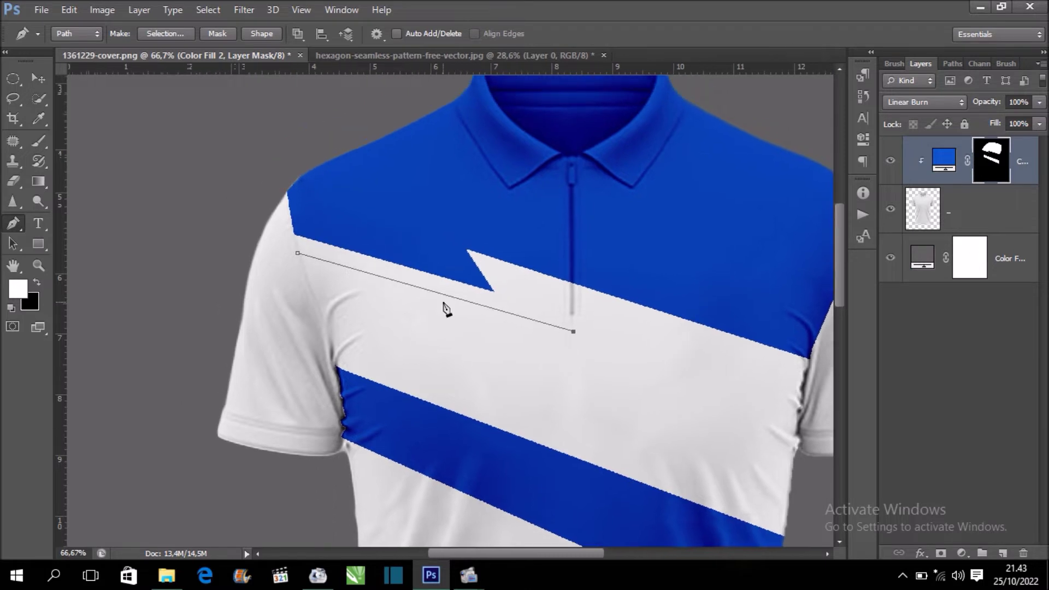
{"action": "scroll", "coordinate": [443, 304], "scroll_direction": "up", "scroll_amount": 1}
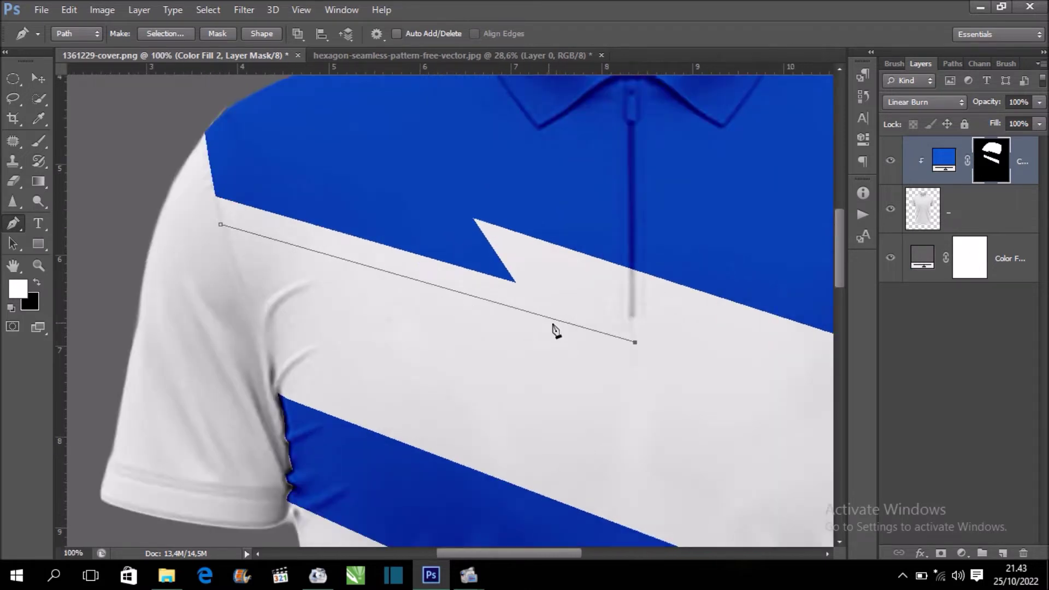
{"action": "left_click", "coordinate": [649, 377]}
{"action": "left_click_drag", "start_coordinate": [254, 314], "coordinate": [224, 242]}
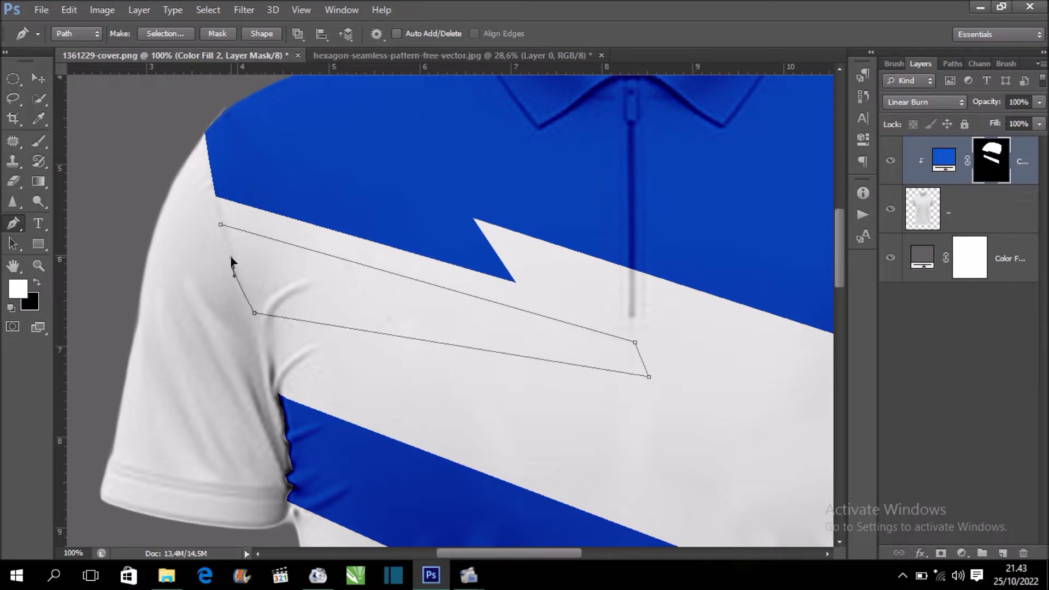
{"action": "left_click", "coordinate": [221, 225]}
{"action": "right_click", "coordinate": [284, 258]}
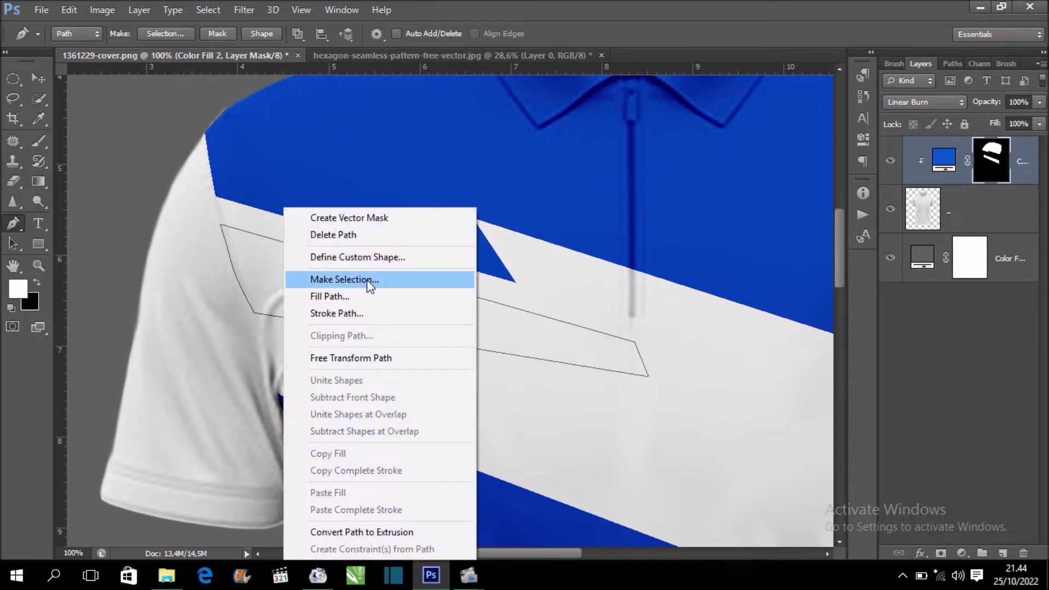
Turn the stripe outline into a selection and fill it with a dark grey Solid Color layer.
{"action": "left_click", "coordinate": [396, 280]}
{"action": "left_click", "coordinate": [592, 163]}
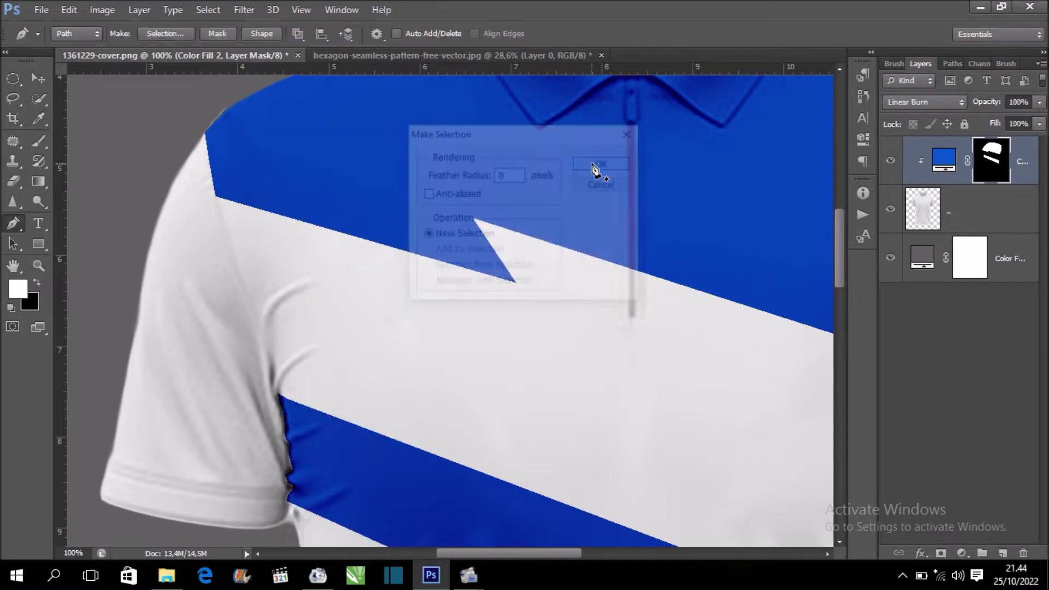
{"action": "scroll", "coordinate": [602, 192], "scroll_direction": "down", "scroll_amount": 2}
{"action": "scroll", "coordinate": [601, 193], "scroll_direction": "right", "scroll_amount": 2}
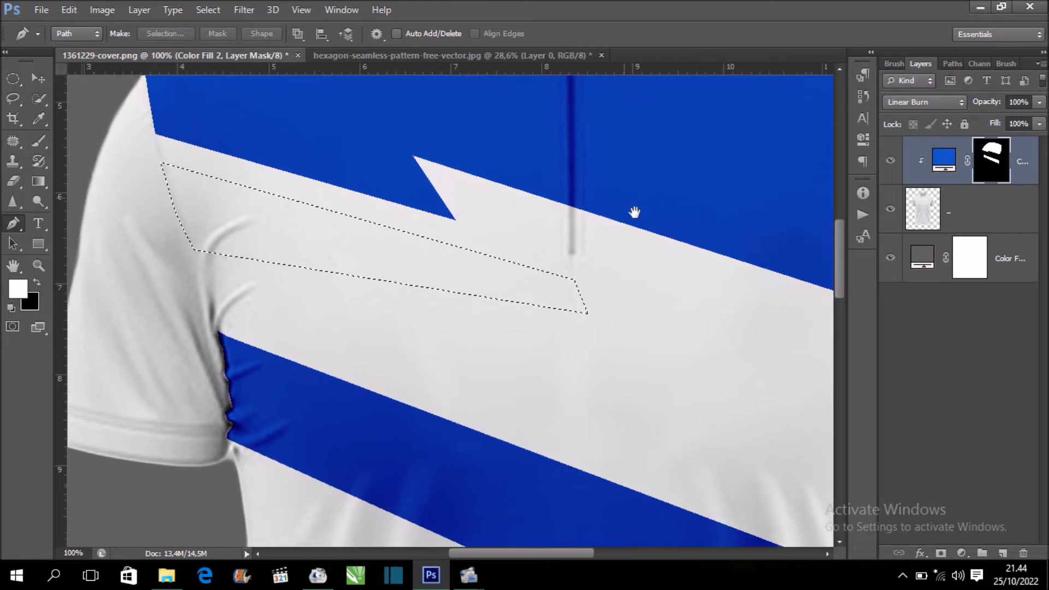
{"action": "left_click", "coordinate": [962, 553]}
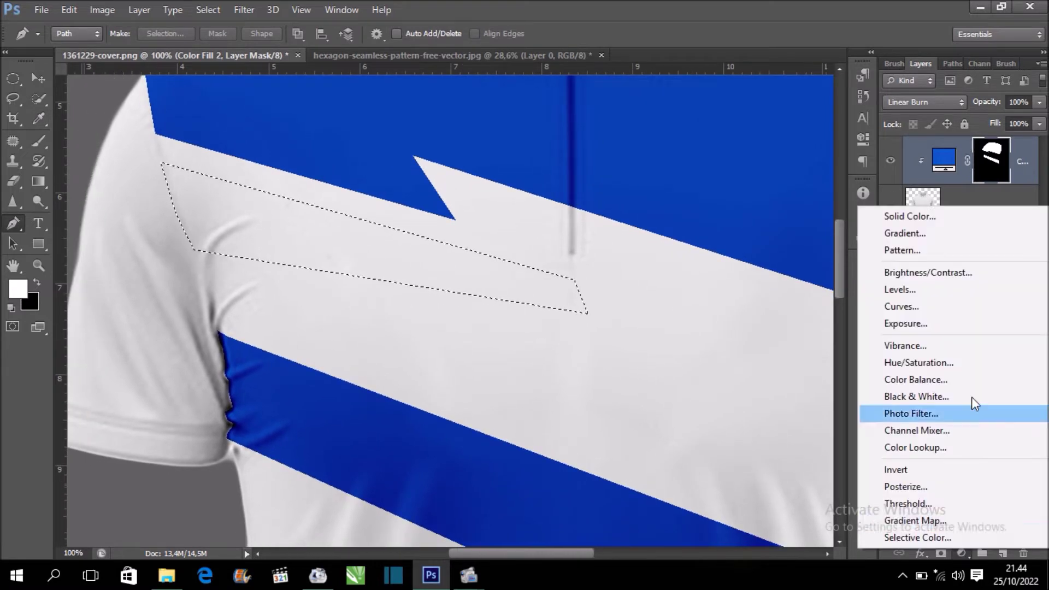
{"action": "left_click", "coordinate": [949, 217]}
{"action": "left_click", "coordinate": [589, 239]}
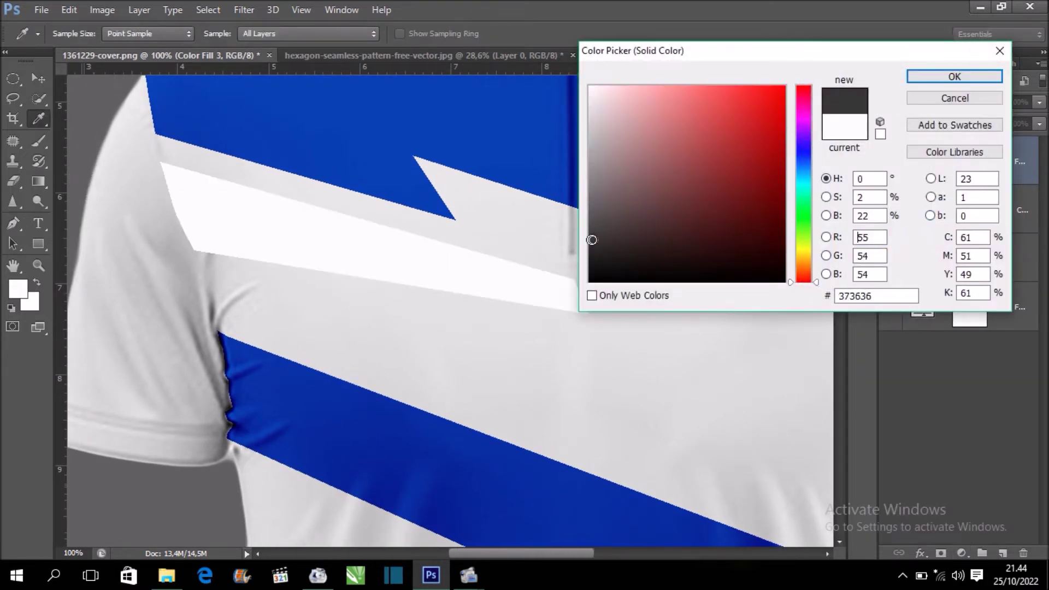
{"action": "left_click", "coordinate": [947, 79]}
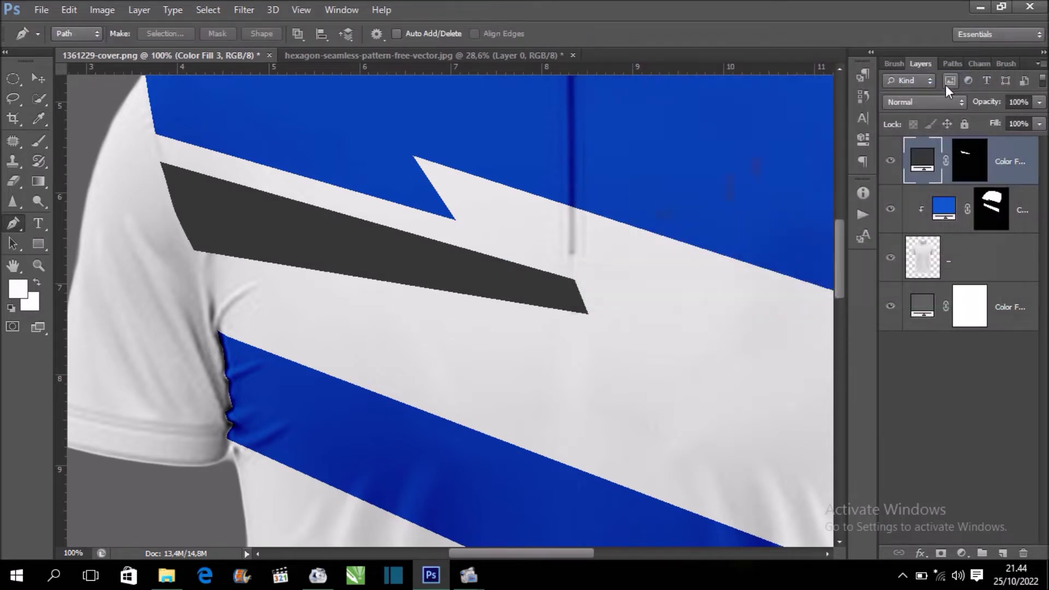
Set the grey stripe to Linear Burn and lighten its fill colour slightly.
{"action": "left_click", "coordinate": [933, 105]}
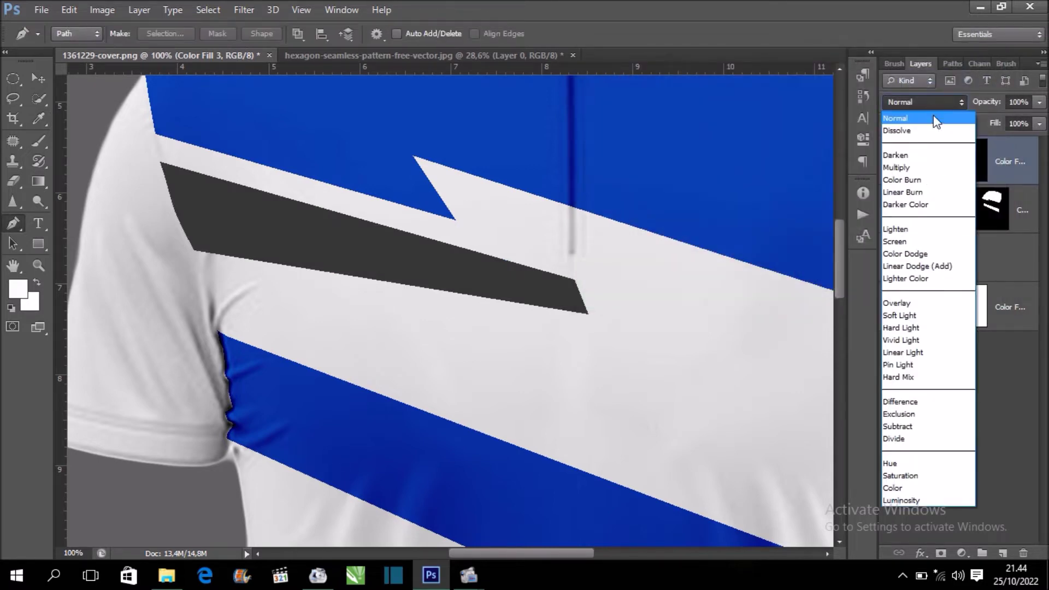
{"action": "left_click", "coordinate": [936, 188]}
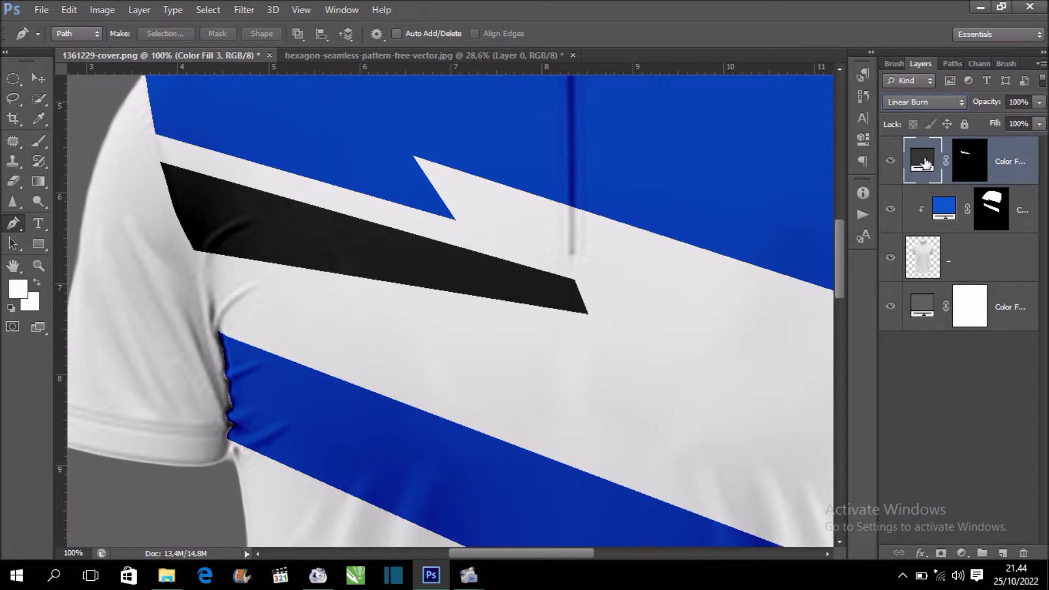
{"action": "double_click", "coordinate": [925, 162]}
{"action": "left_click", "coordinate": [597, 225]}
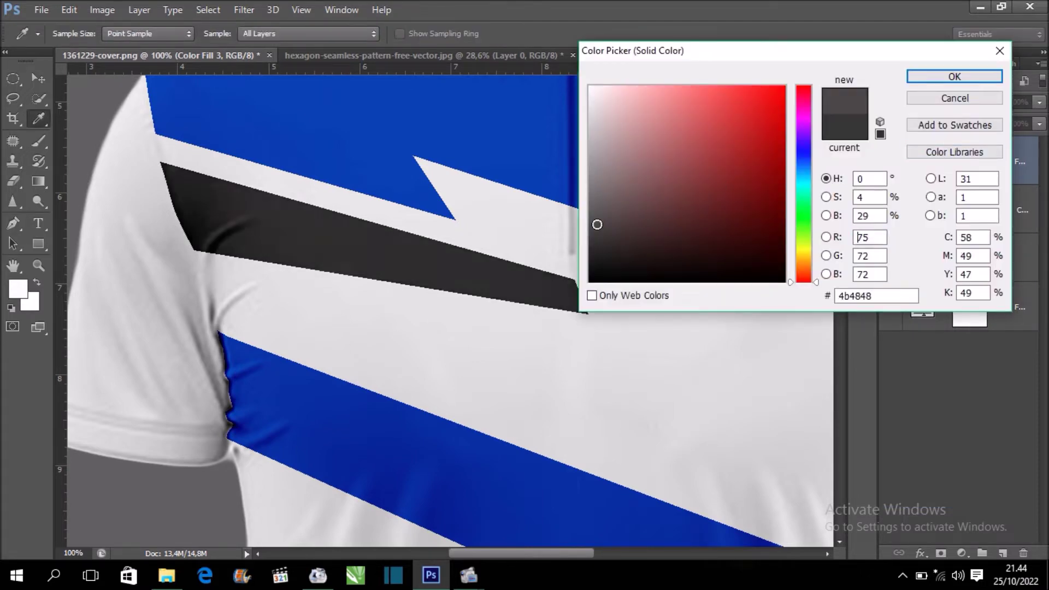
{"action": "left_click_drag", "start_coordinate": [598, 225], "coordinate": [593, 227]}
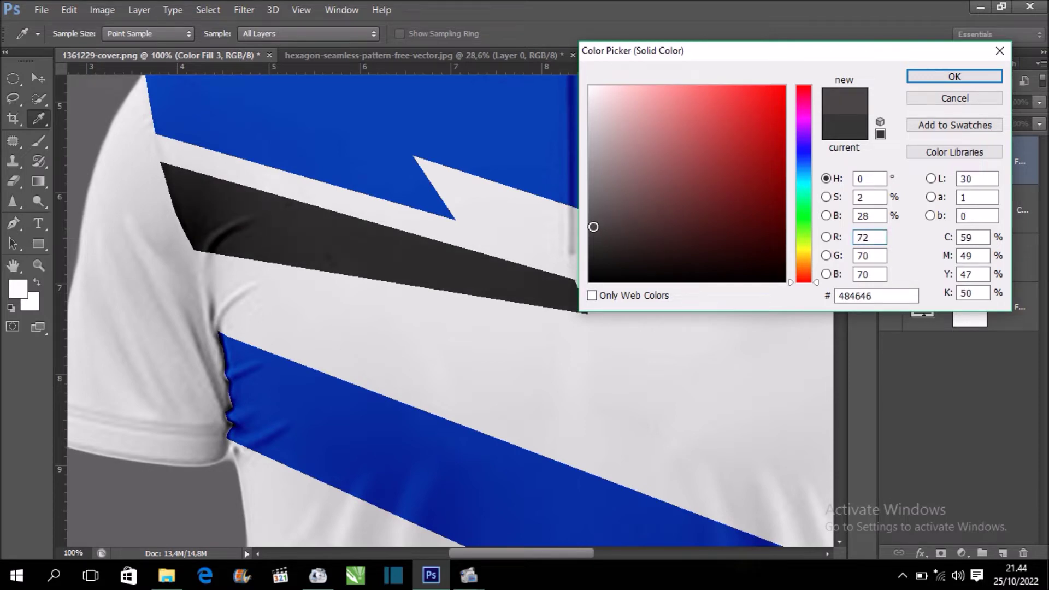
Confirm the lighter grey for the stripe and zoom out to review the design.
{"action": "left_click", "coordinate": [971, 76]}
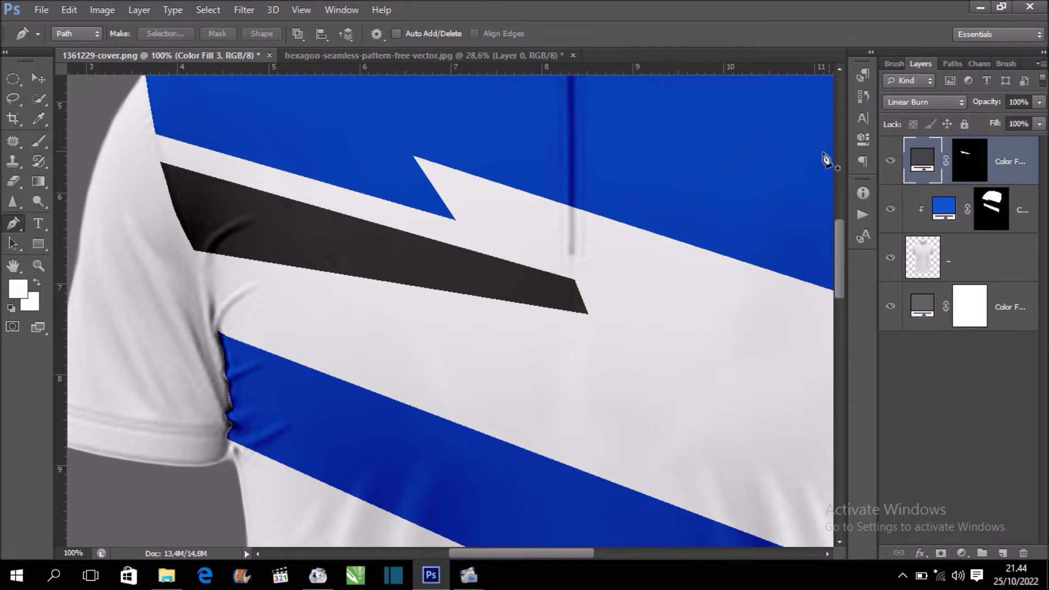
{"action": "key", "text": "ctrl+minus"}
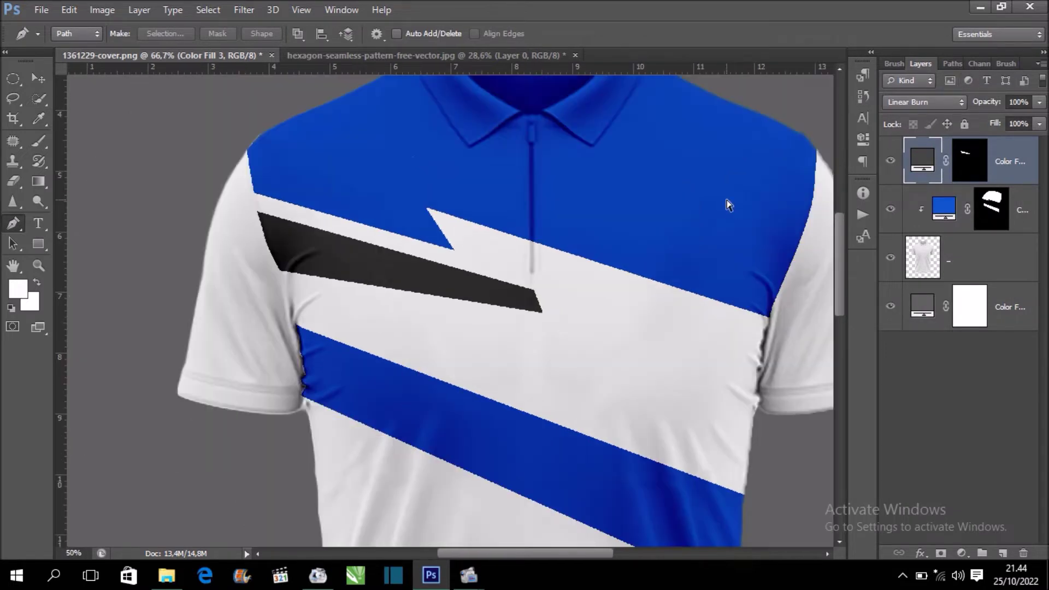
{"action": "key", "text": "ctrl+minus"}
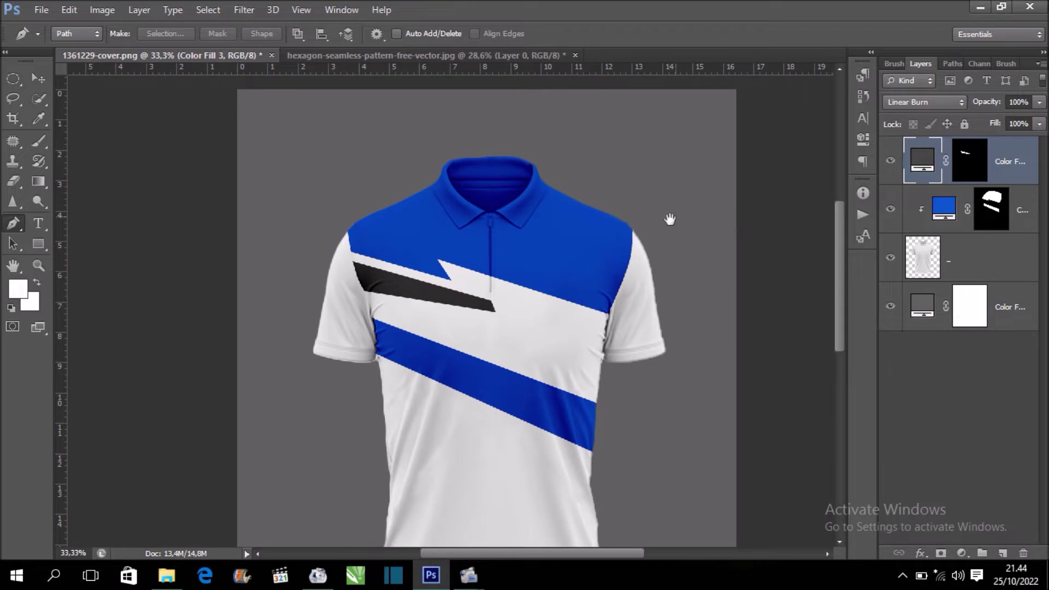
{"action": "key", "text": "ctrl+minus"}
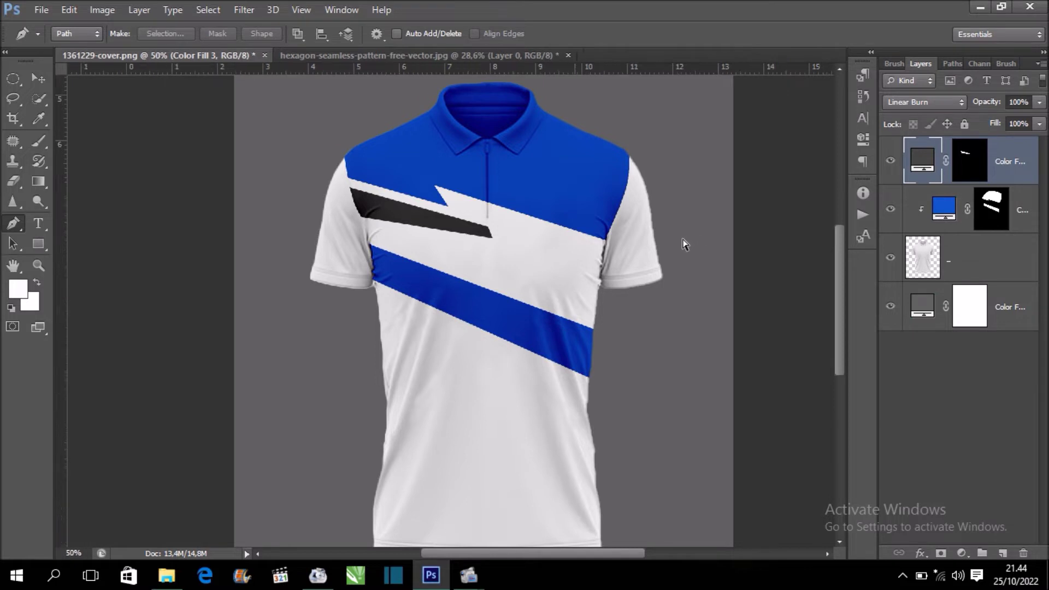
{"action": "key", "text": "ctrl+plus"}
{"action": "mouse_move", "coordinate": [585, 240]}
{"action": "left_mouse_down"}
{"action": "mouse_move", "coordinate": [613, 264]}
{"action": "mouse_move", "coordinate": [606, 245]}
{"action": "left_mouse_up"}
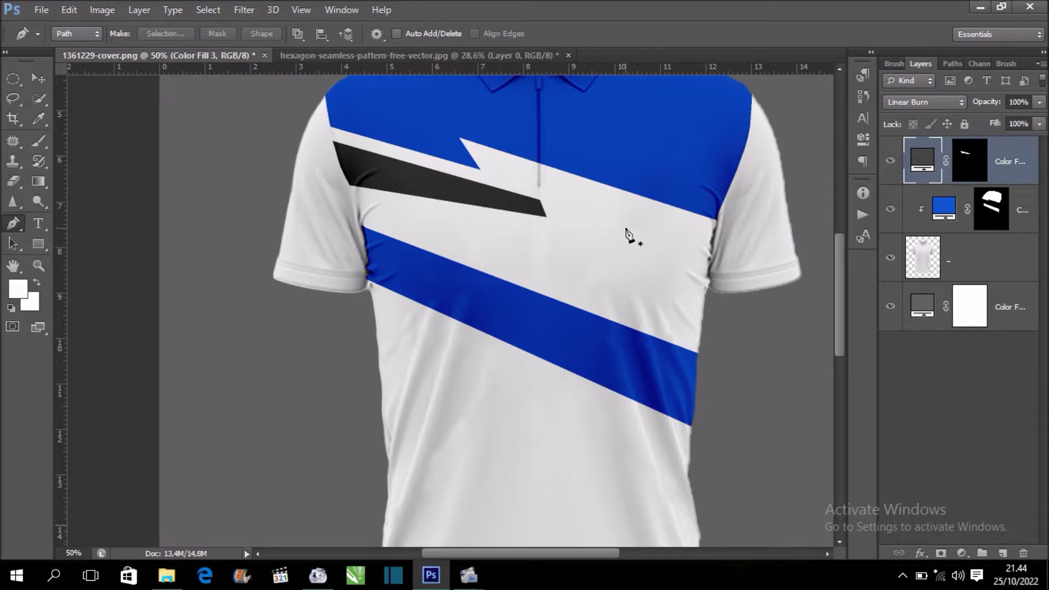
{"action": "key", "text": "ctrl+minus"}
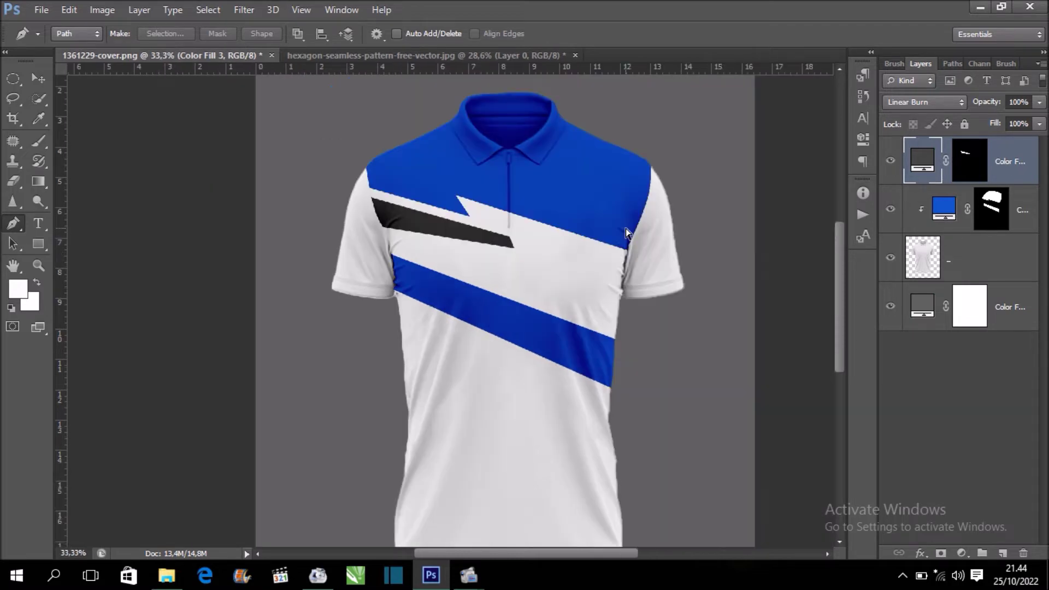
{"action": "key", "text": "ctrl+minus"}
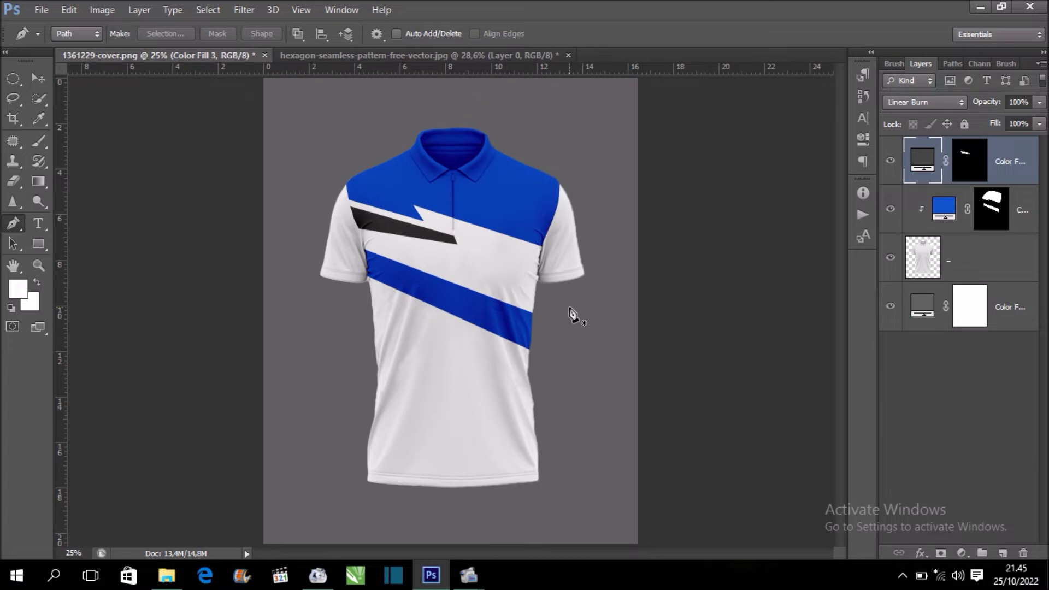
Start a new pen path at the lower torso's left side below the blue band.
{"action": "key", "text": "ctrl+plus"}
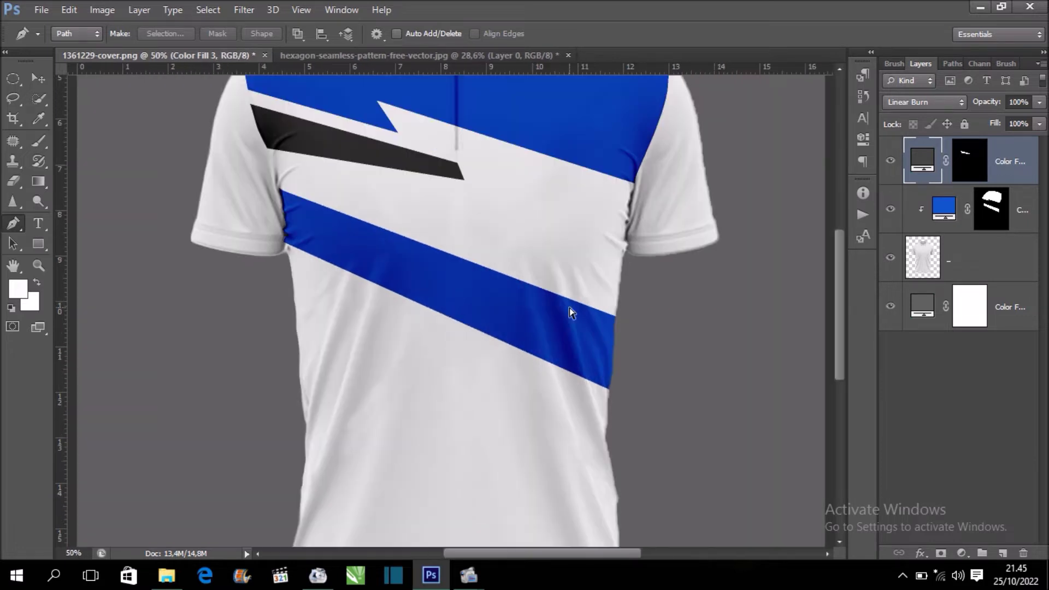
{"action": "scroll", "coordinate": [515, 244], "scroll_direction": "down", "scroll_amount": 2}
{"action": "left_click", "coordinate": [298, 231]}
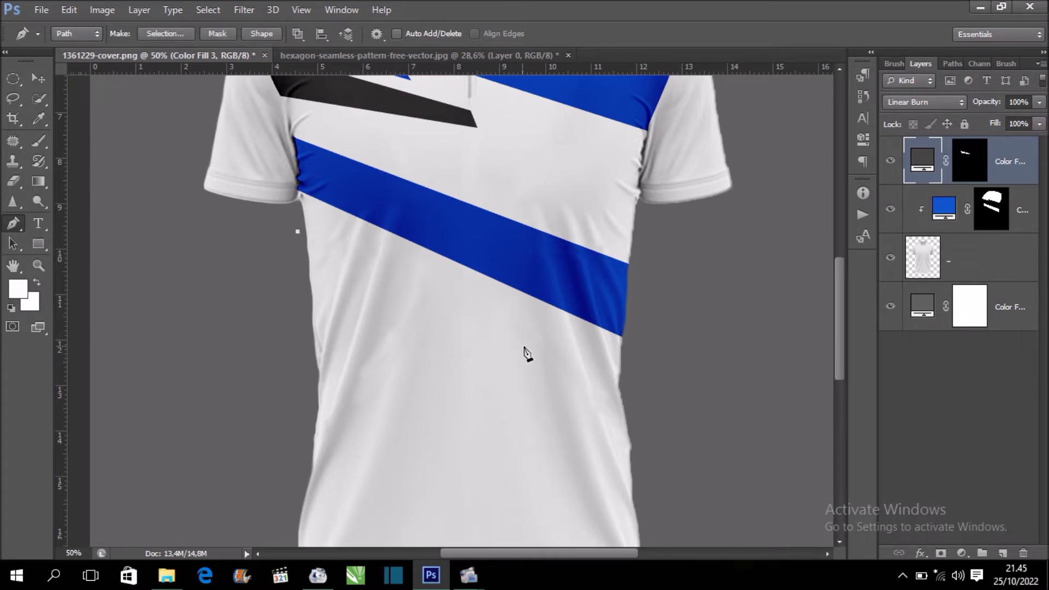
Outline a second tapering stripe below the blue band and convert it to a selection.
{"action": "left_click", "coordinate": [556, 357]}
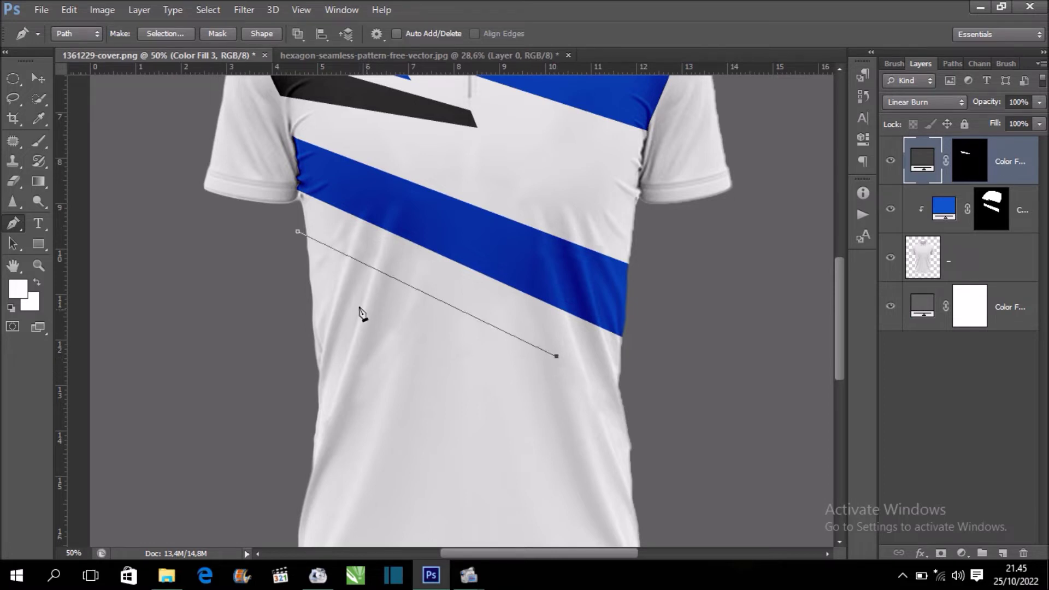
{"action": "left_click", "coordinate": [297, 273]}
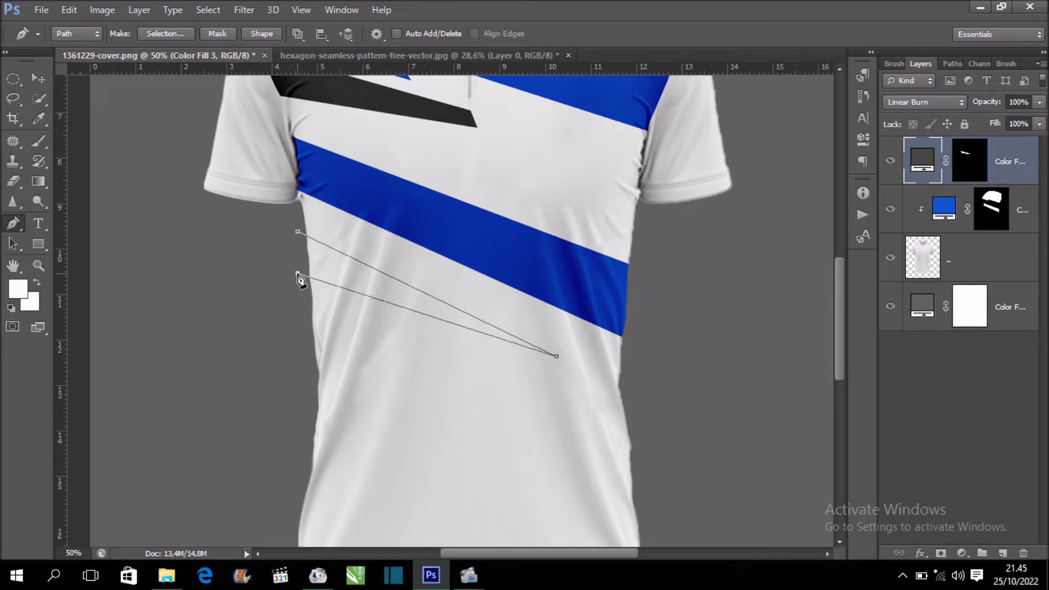
{"action": "left_click", "coordinate": [297, 232]}
{"action": "right_click", "coordinate": [317, 254]}
{"action": "left_click", "coordinate": [398, 280]}
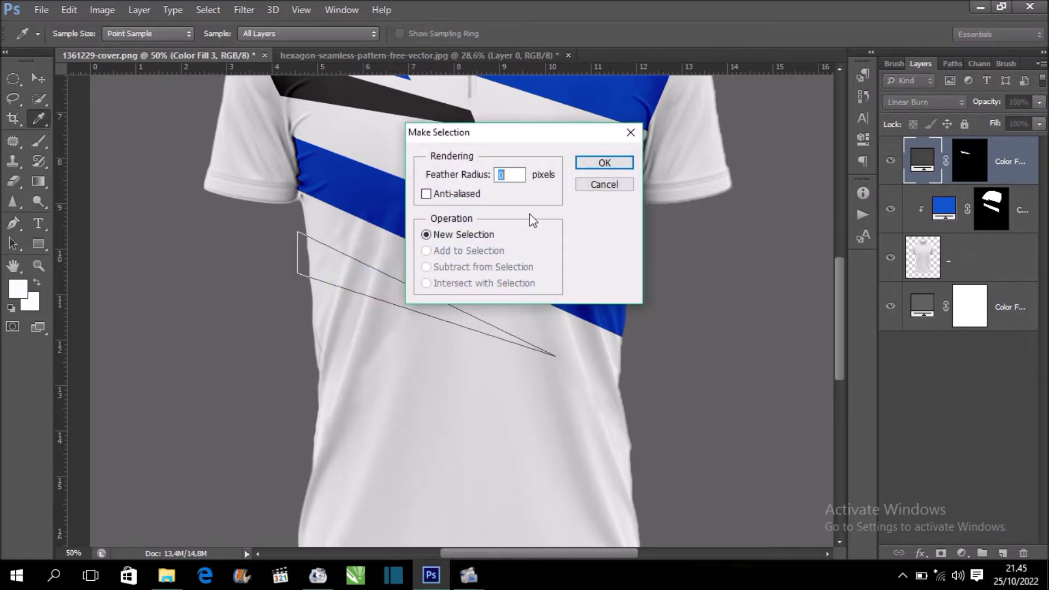
{"action": "left_click", "coordinate": [612, 165]}
Paint the stripe selection black on the Color Fill 3 mask with a smaller brush.
{"action": "left_click_drag", "start_coordinate": [713, 216], "coordinate": [703, 274]}
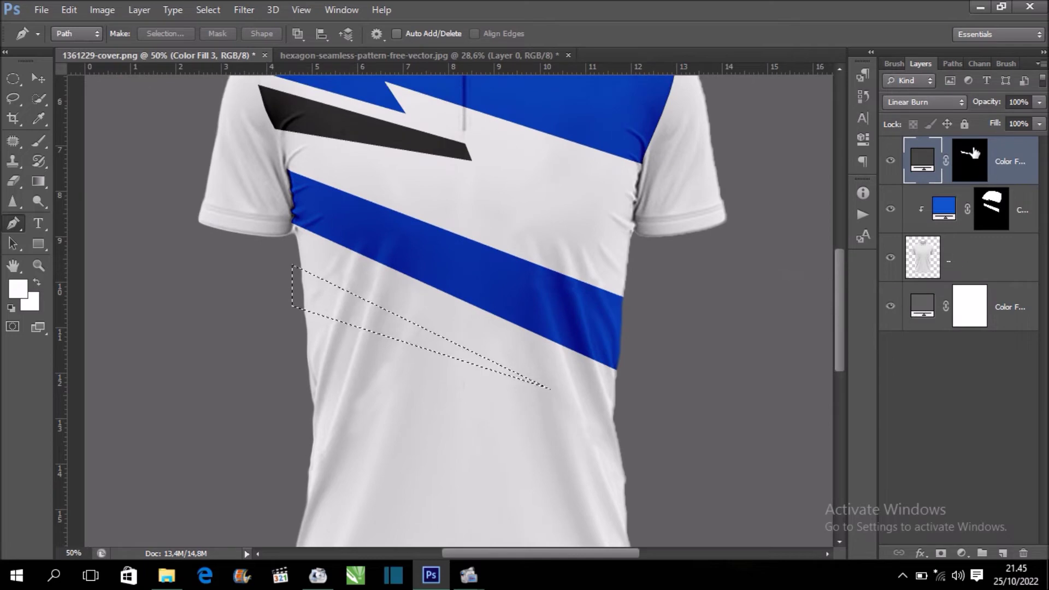
{"action": "left_click", "coordinate": [970, 160]}
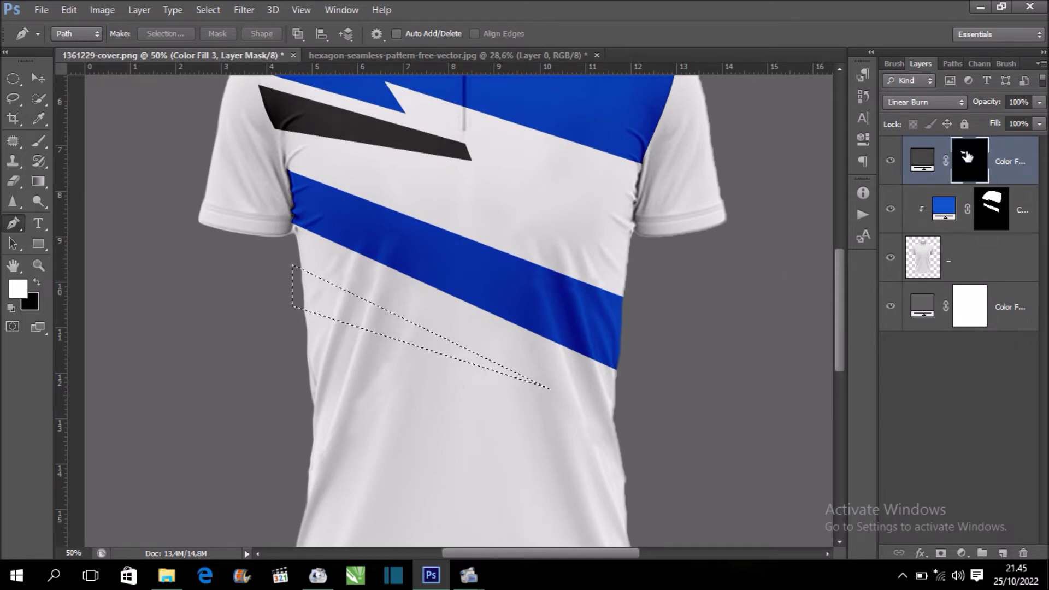
{"action": "left_click", "coordinate": [38, 141]}
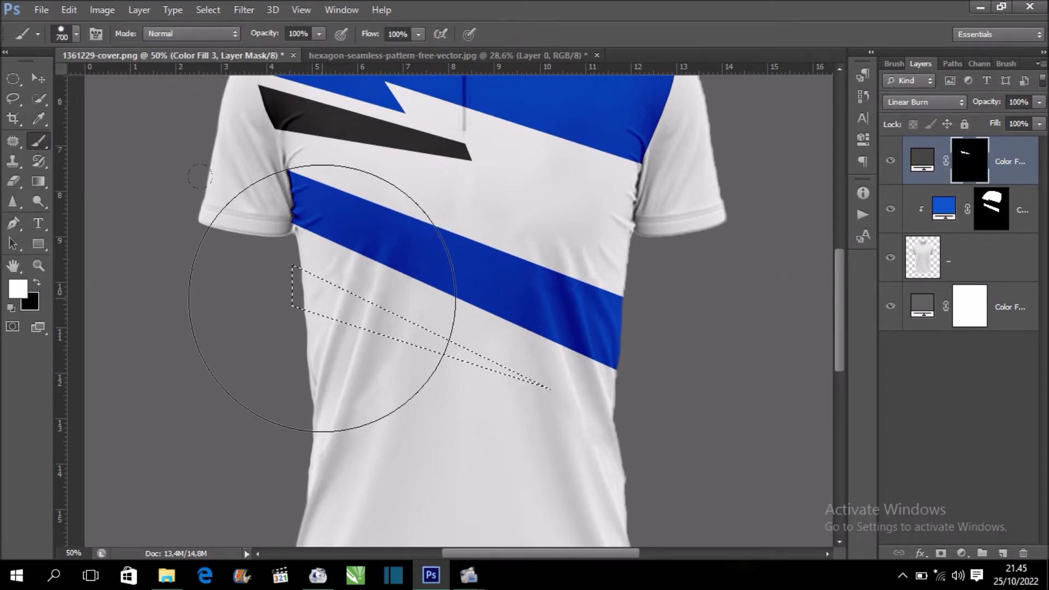
{"action": "key", "text": "bracketleft"}
{"action": "key", "text": "bracketleft"}
{"action": "key", "text": "bracketleft"}
{"action": "key", "text": "bracketleft"}
{"action": "key", "text": "bracketleft"}
{"action": "left_click_drag", "start_coordinate": [301, 282], "coordinate": [512, 375]}
{"action": "left_click_drag", "start_coordinate": [349, 285], "coordinate": [295, 271]}
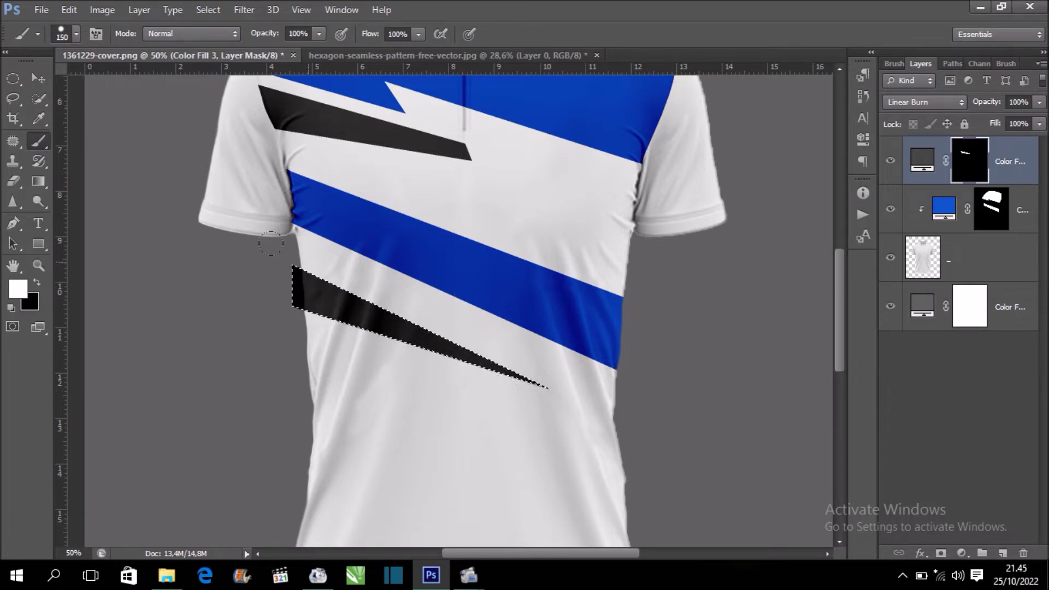
{"action": "left_click", "coordinate": [38, 78]}
{"action": "right_click", "coordinate": [1011, 160]}
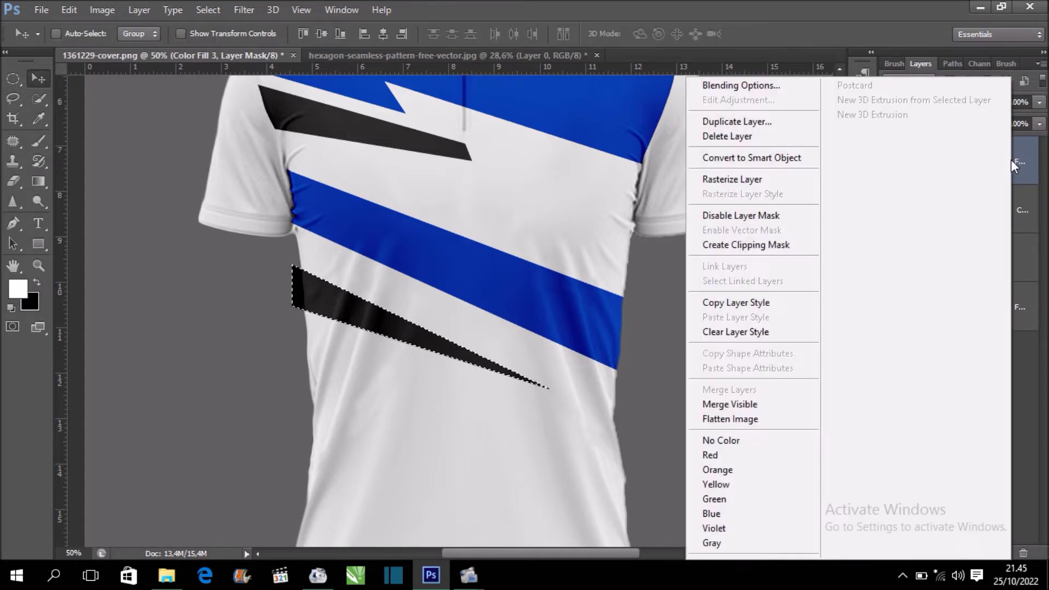
Clip the dark stripe layer to the shirt, deselect, and reframe the view on the lower shirt.
{"action": "left_click", "coordinate": [745, 245]}
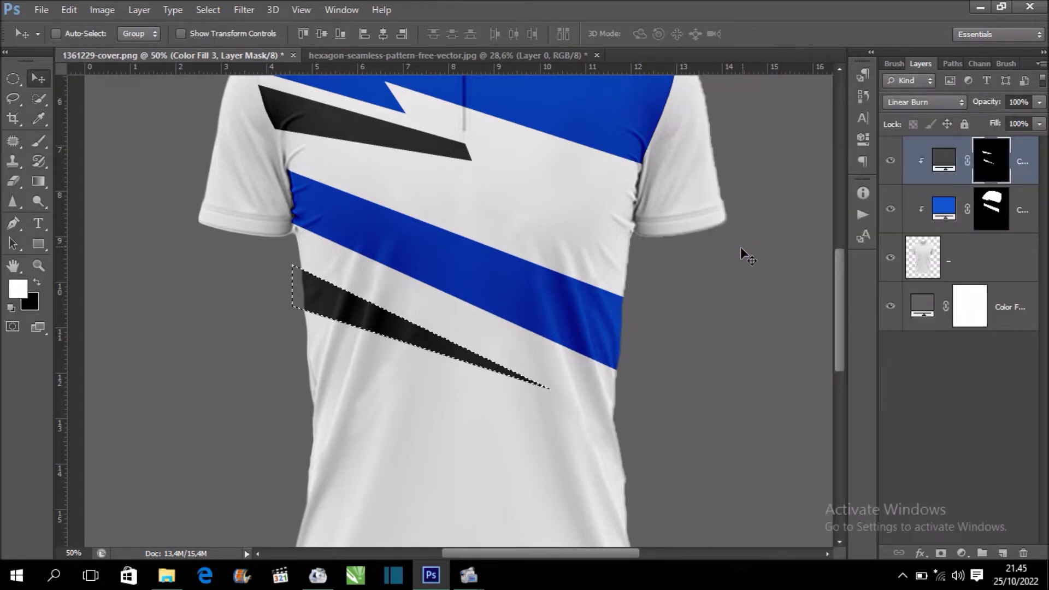
{"action": "key", "text": "ctrl+d"}
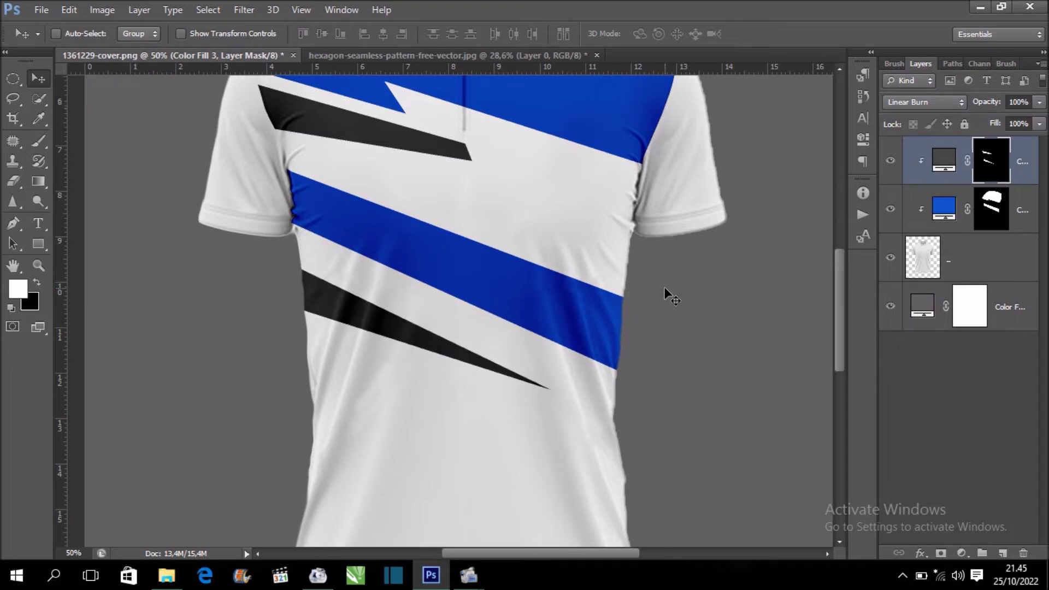
{"action": "key", "text": "ctrl+minus"}
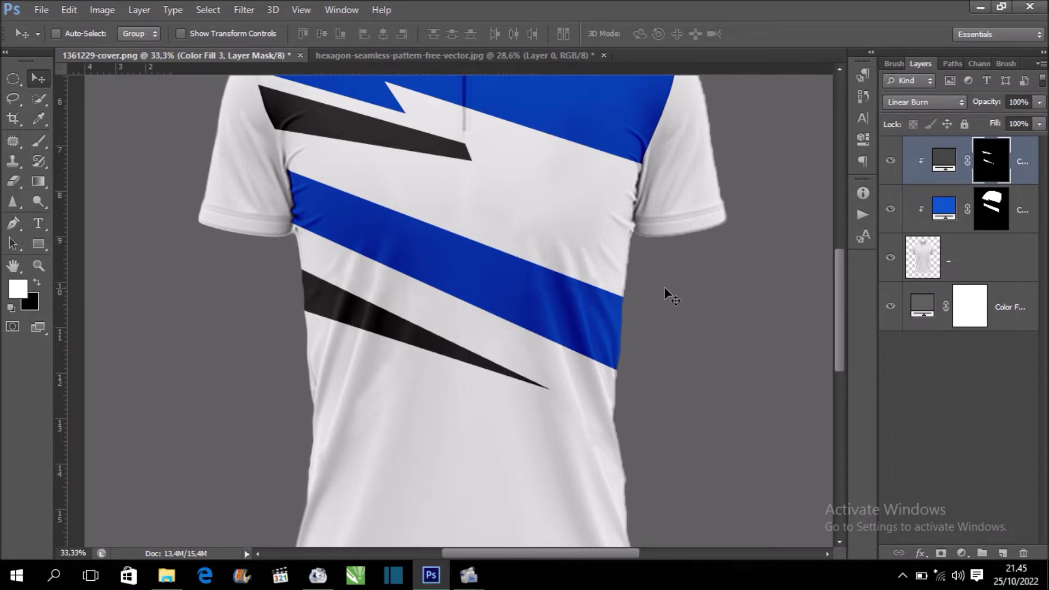
{"action": "key", "text": "ctrl+minus"}
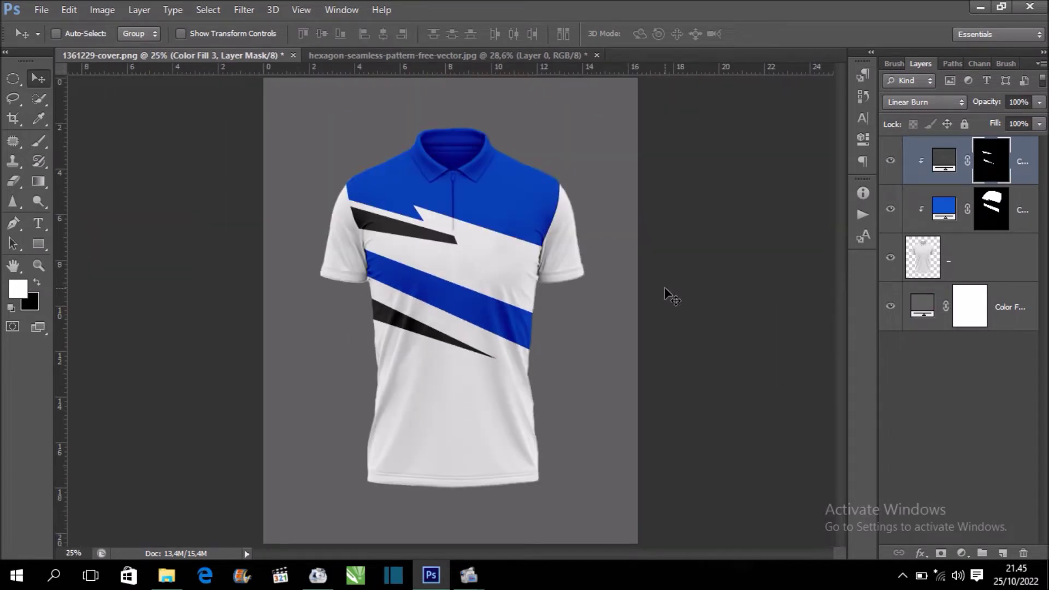
{"action": "key", "text": "ctrl+plus"}
{"action": "key", "text": "ctrl+plus"}
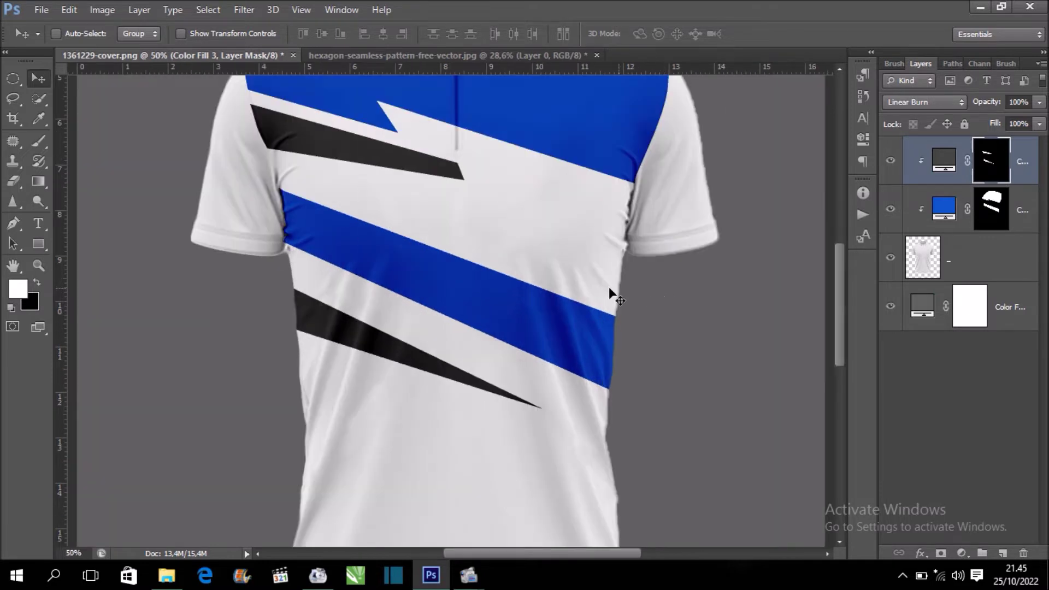
{"action": "left_click_drag", "start_coordinate": [520, 279], "coordinate": [495, 203]}
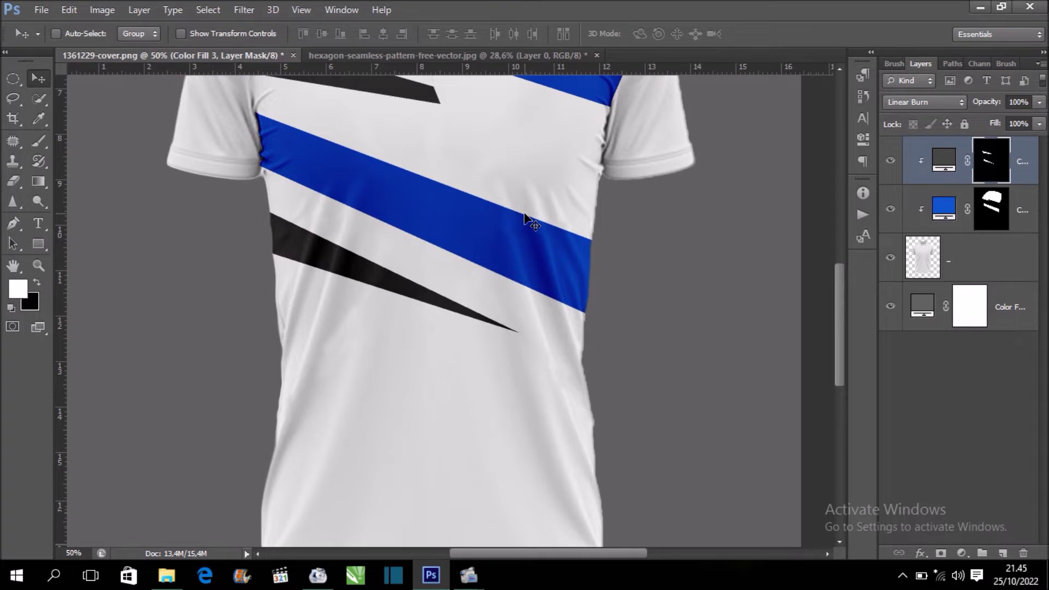
{"action": "left_click_drag", "start_coordinate": [519, 216], "coordinate": [527, 234]}
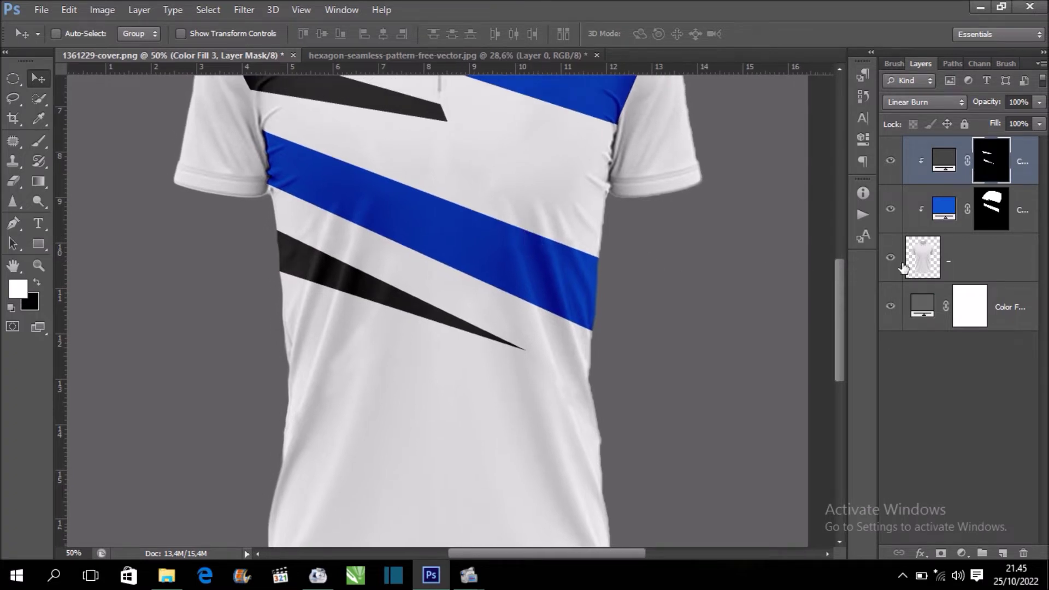
{"action": "left_click", "coordinate": [972, 262]}
{"action": "left_click", "coordinate": [14, 224]}
Draw a closed lightning-bolt path across the lower front of the shirt.
{"action": "left_click_drag", "start_coordinate": [533, 267], "coordinate": [507, 215]}
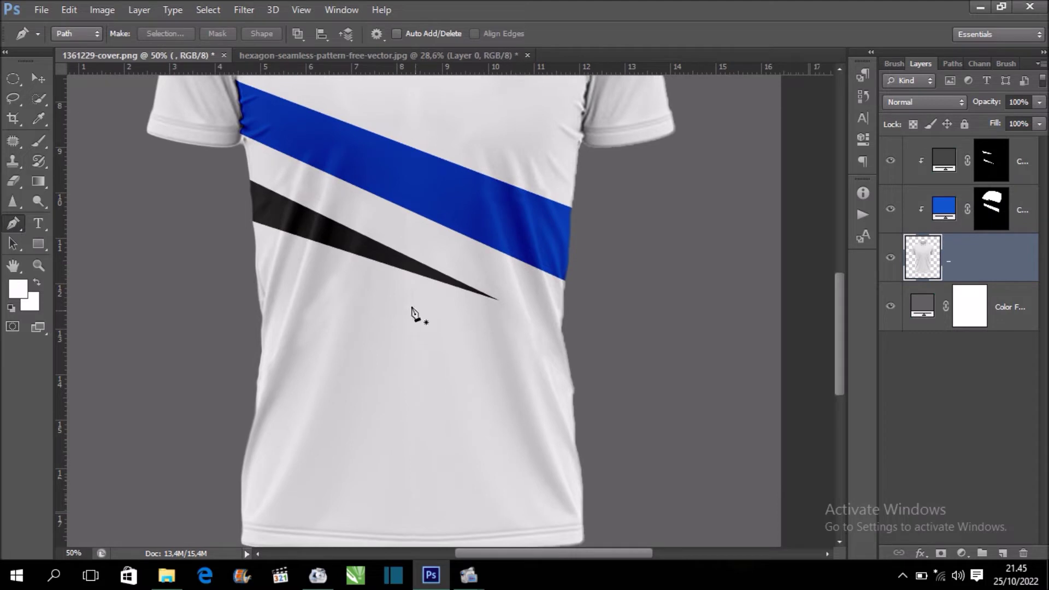
{"action": "left_click", "coordinate": [310, 265]}
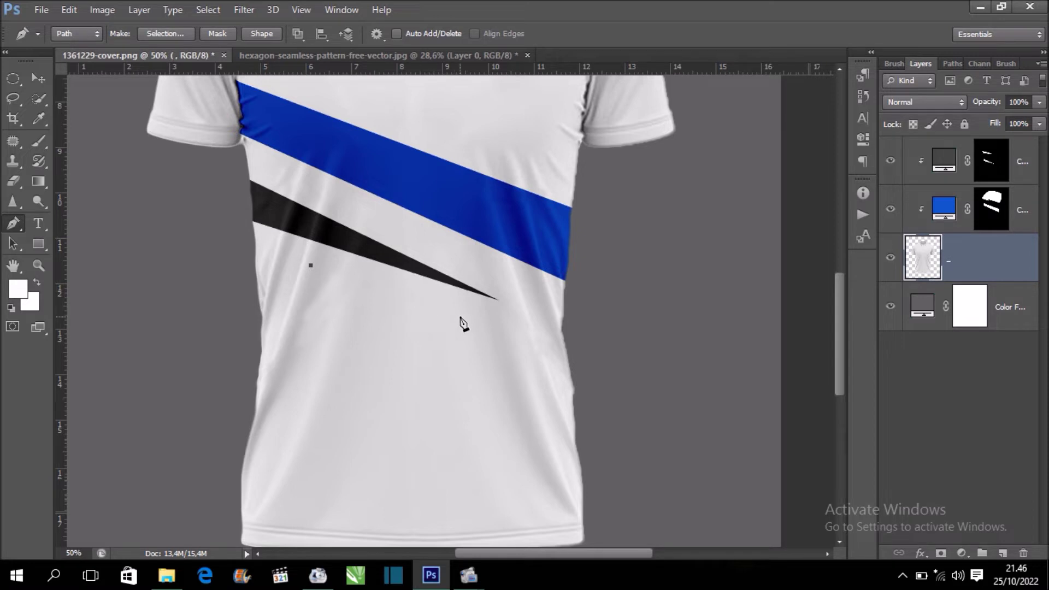
{"action": "left_click", "coordinate": [615, 387]}
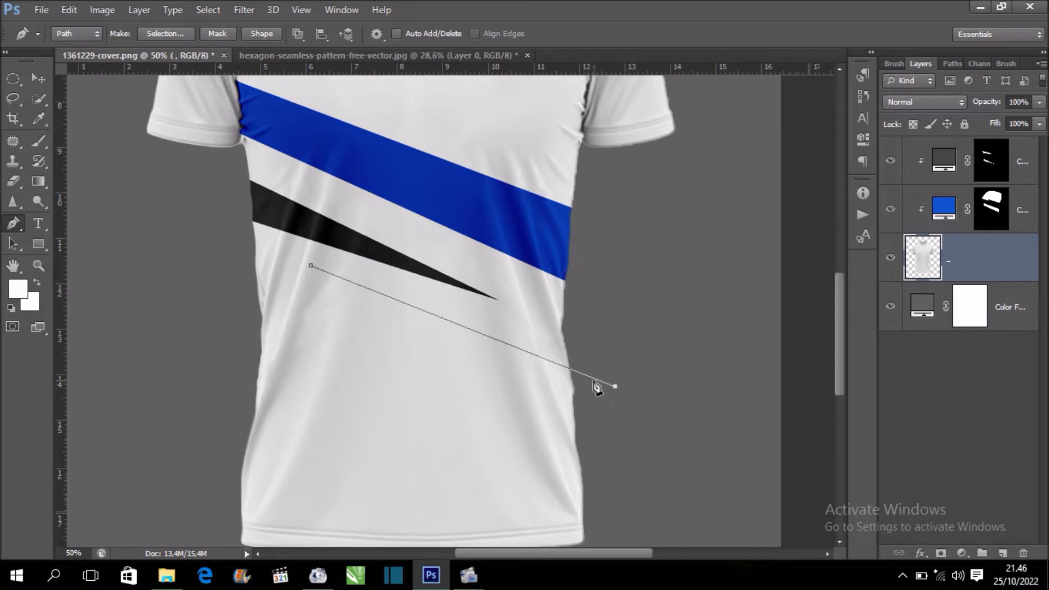
{"action": "key", "text": "ctrl+z"}
{"action": "left_click", "coordinate": [597, 360]}
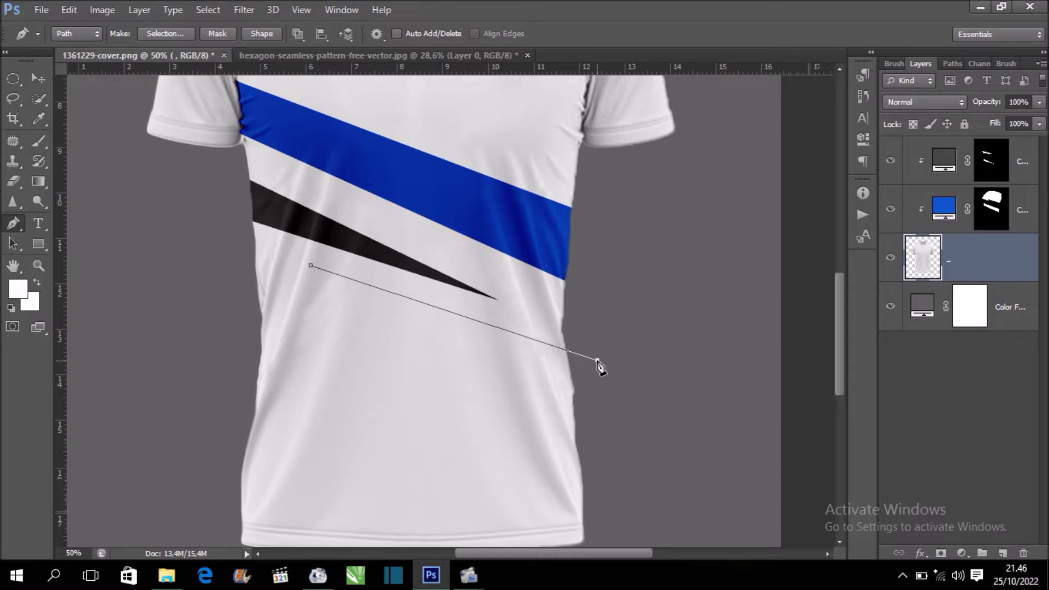
{"action": "left_click", "coordinate": [592, 421]}
{"action": "left_click", "coordinate": [417, 334]}
{"action": "key", "text": "ctrl+z"}
{"action": "left_click", "coordinate": [422, 345]}
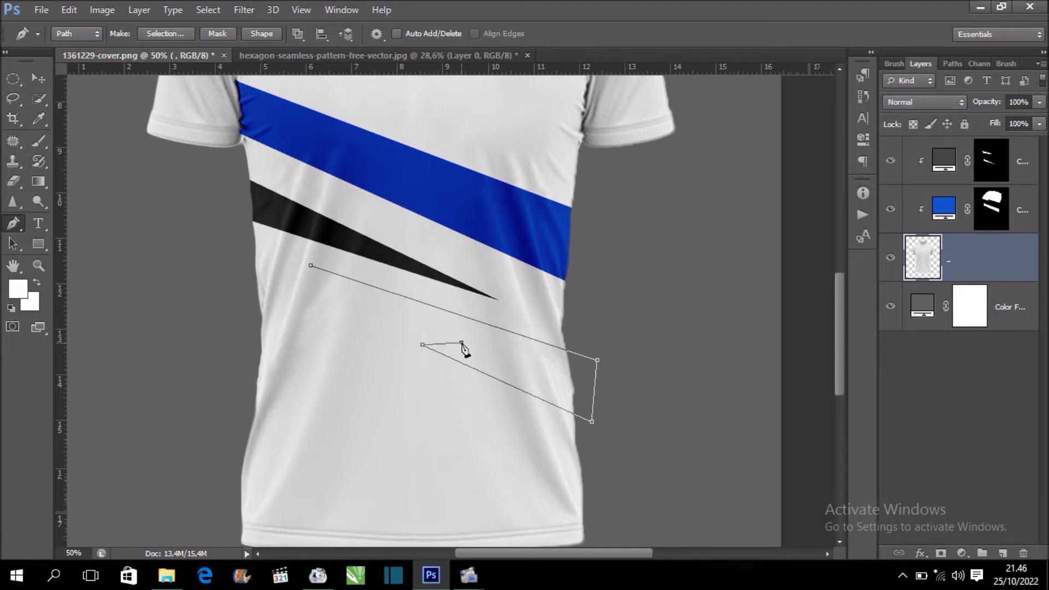
{"action": "left_click", "coordinate": [310, 267]}
Convert the lightning path to a selection, paint it black on the Color Fill 3 mask, and deselect.
{"action": "right_click", "coordinate": [490, 354]}
{"action": "left_click", "coordinate": [593, 281]}
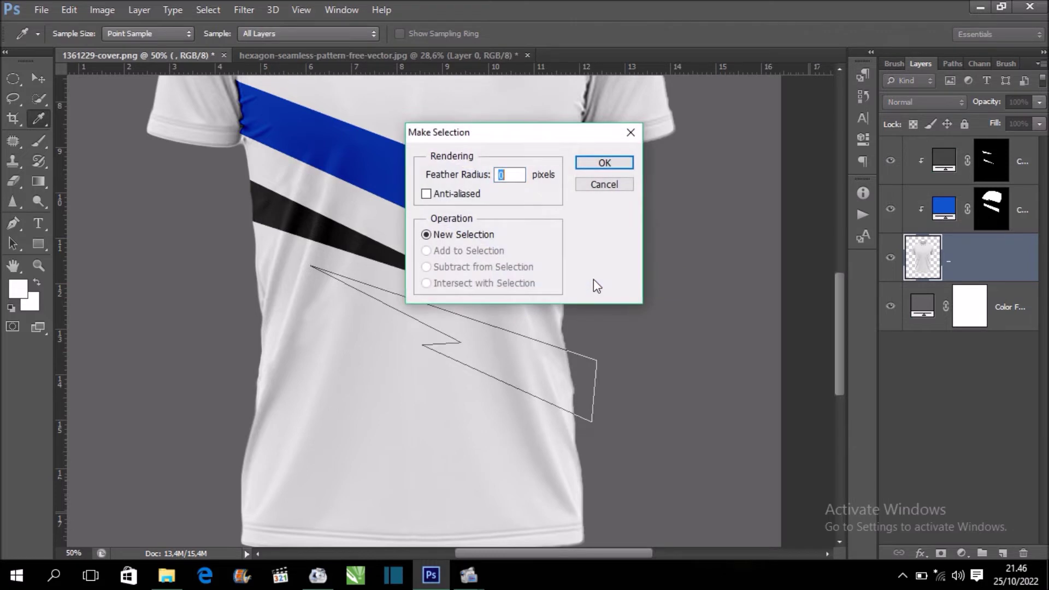
{"action": "left_click", "coordinate": [625, 164]}
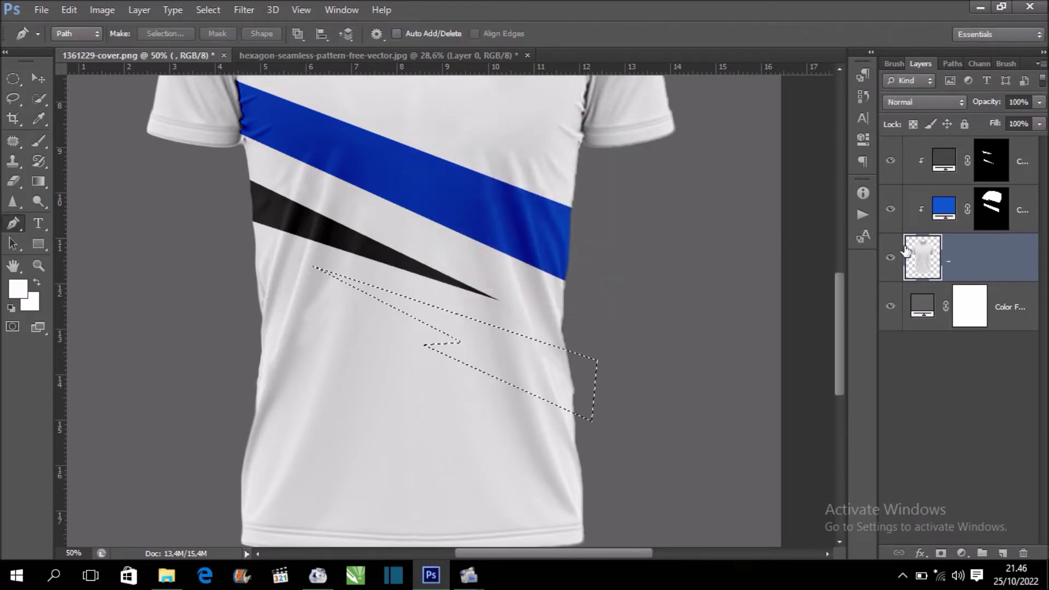
{"action": "left_click", "coordinate": [989, 167]}
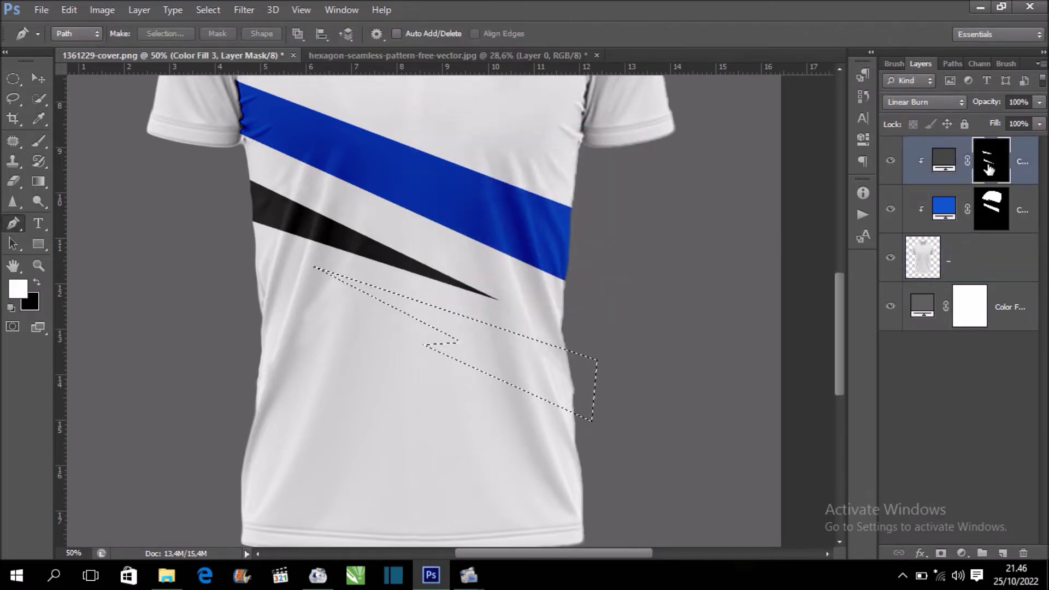
{"action": "left_click", "coordinate": [40, 142]}
{"action": "mouse_move", "coordinate": [441, 318]}
{"action": "left_mouse_down"}
{"action": "mouse_move", "coordinate": [328, 269]}
{"action": "mouse_move", "coordinate": [432, 336]}
{"action": "mouse_move", "coordinate": [555, 346]}
{"action": "mouse_move", "coordinate": [397, 285]}
{"action": "left_mouse_up"}
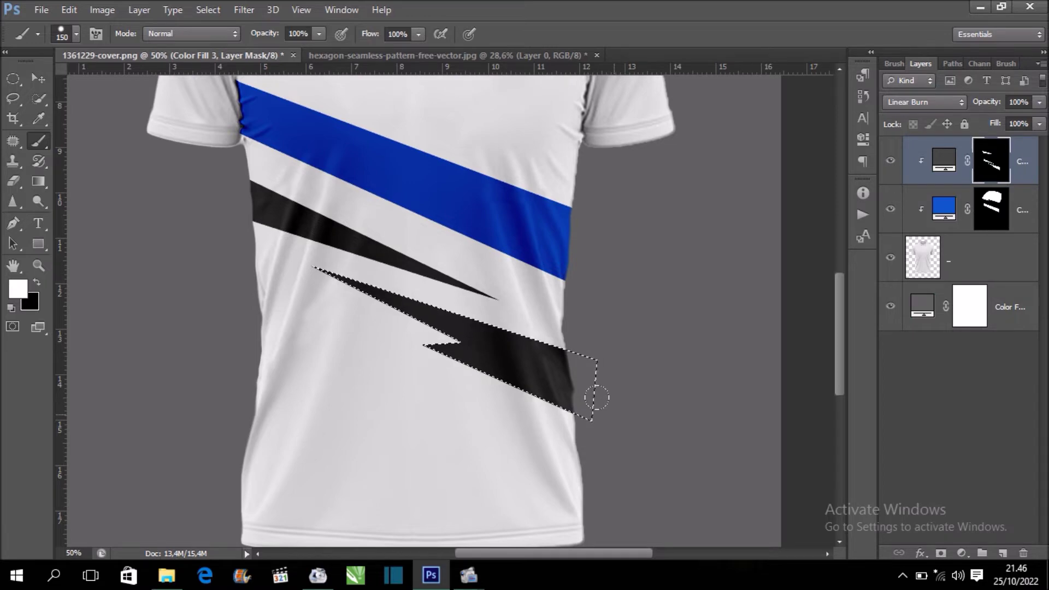
{"action": "key", "text": "ctrl+d"}
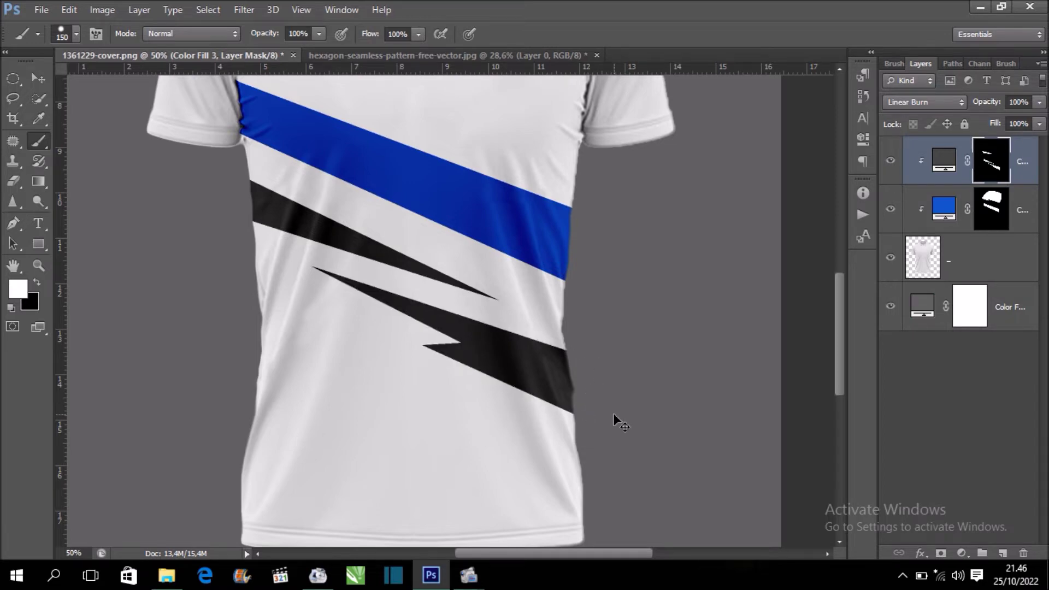
{"action": "key", "text": "ctrl+minus"}
{"action": "key", "text": "ctrl+minus"}
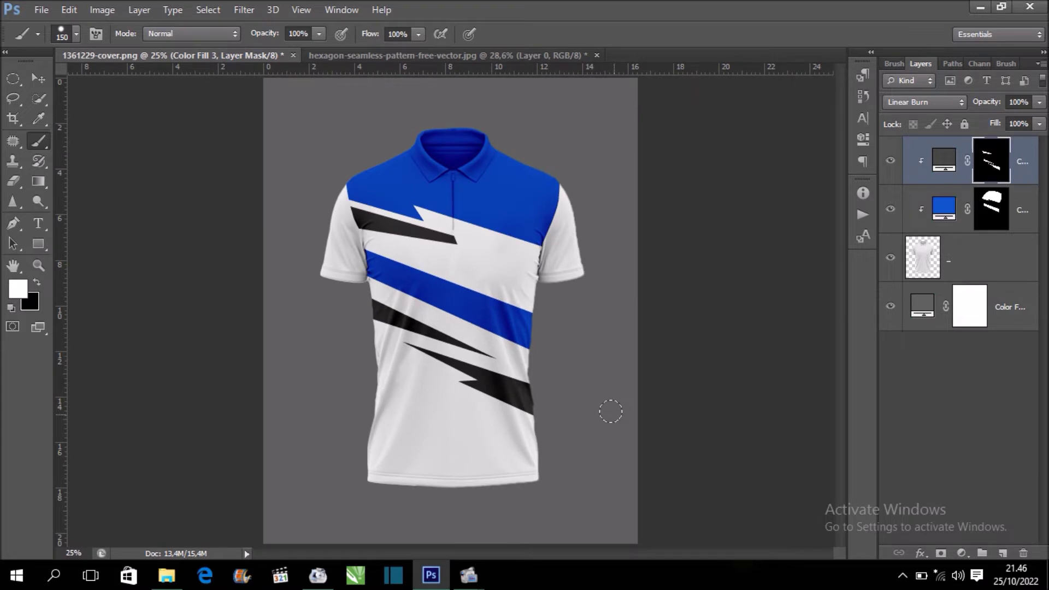
{"action": "key", "text": "ctrl+plus"}
{"action": "key", "text": "ctrl+plus"}
{"action": "key", "text": "ctrl+minus"}
{"action": "left_click_drag", "start_coordinate": [614, 415], "coordinate": [597, 357]}
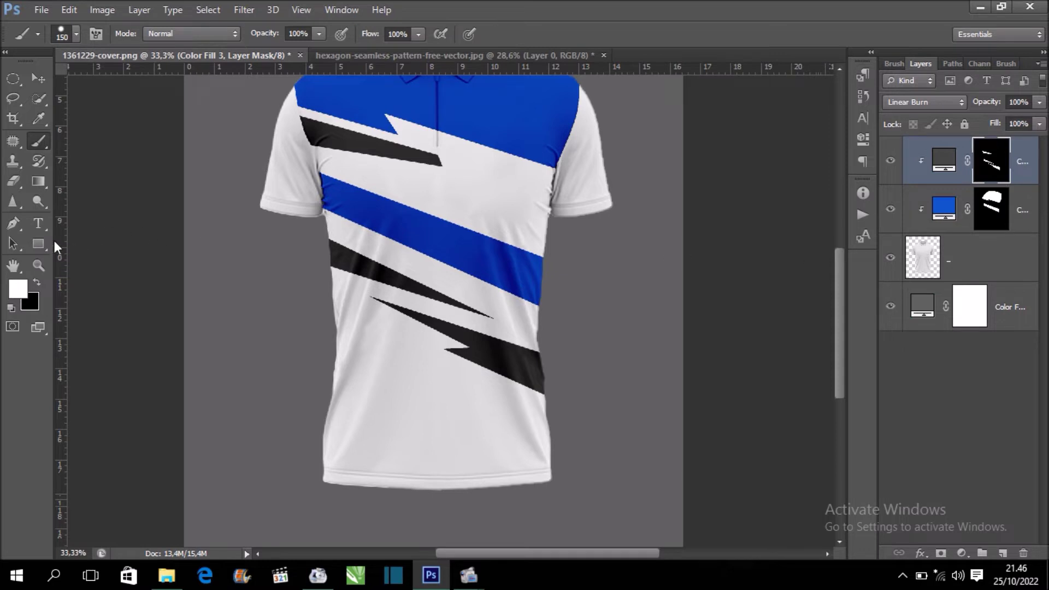
{"action": "left_click", "coordinate": [14, 223]}
{"action": "scroll", "coordinate": [426, 327], "scroll_direction": "down", "scroll_amount": 2}
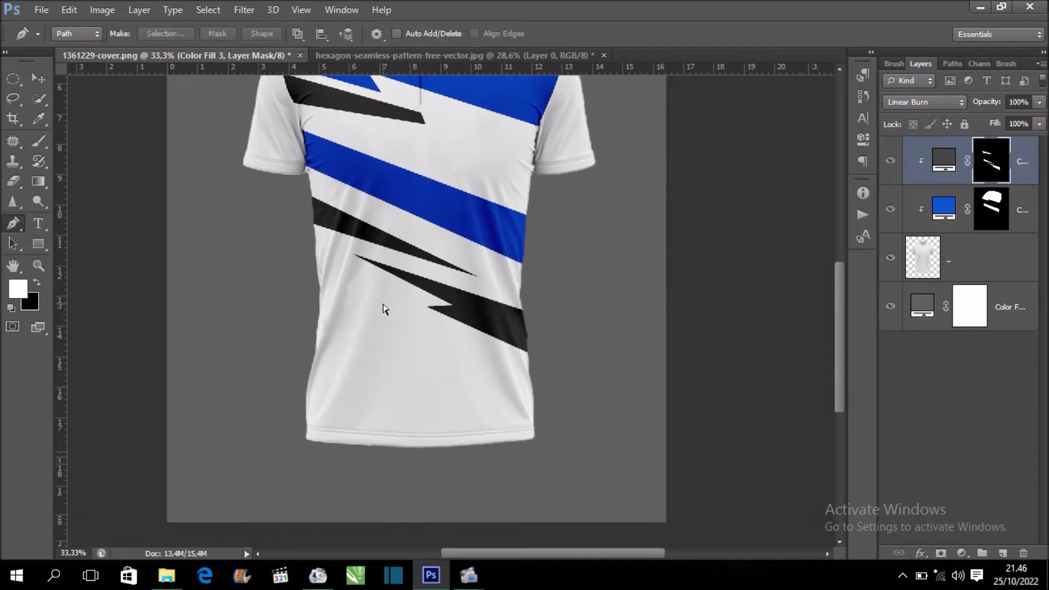
{"action": "scroll", "coordinate": [383, 309], "scroll_direction": "up", "scroll_amount": 1, "text": "alt"}
{"action": "scroll", "coordinate": [382, 309], "scroll_direction": "up", "scroll_amount": 1, "text": "alt"}
{"action": "scroll", "coordinate": [388, 307], "scroll_direction": "down", "scroll_amount": 1}
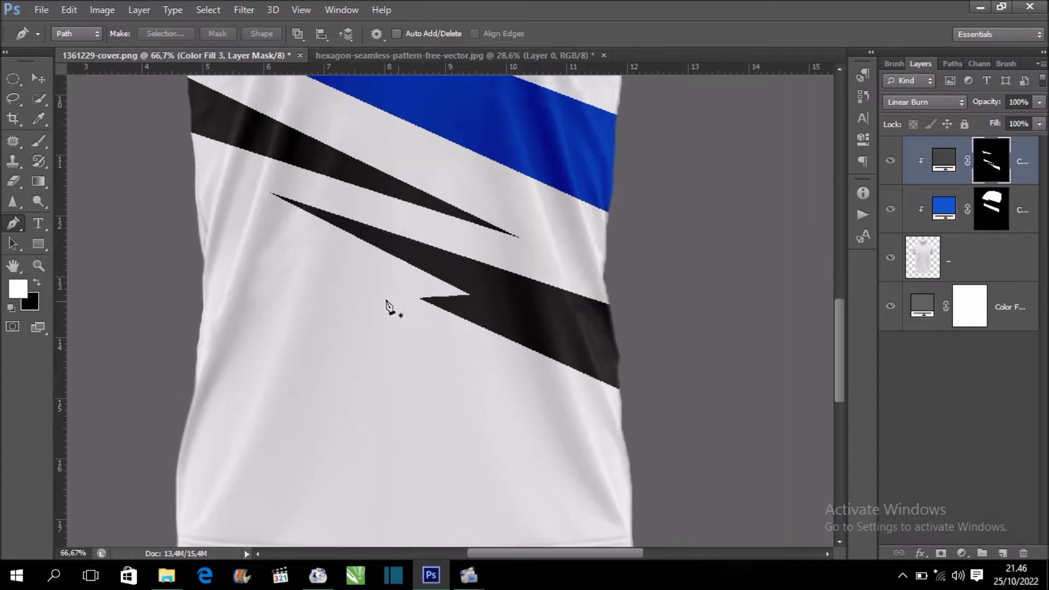
Draw a four-corner slanted band path across the lower left shirt and convert it to a selection.
{"action": "left_click", "coordinate": [171, 204]}
{"action": "left_click", "coordinate": [451, 358]}
{"action": "key", "text": "ctrl+z"}
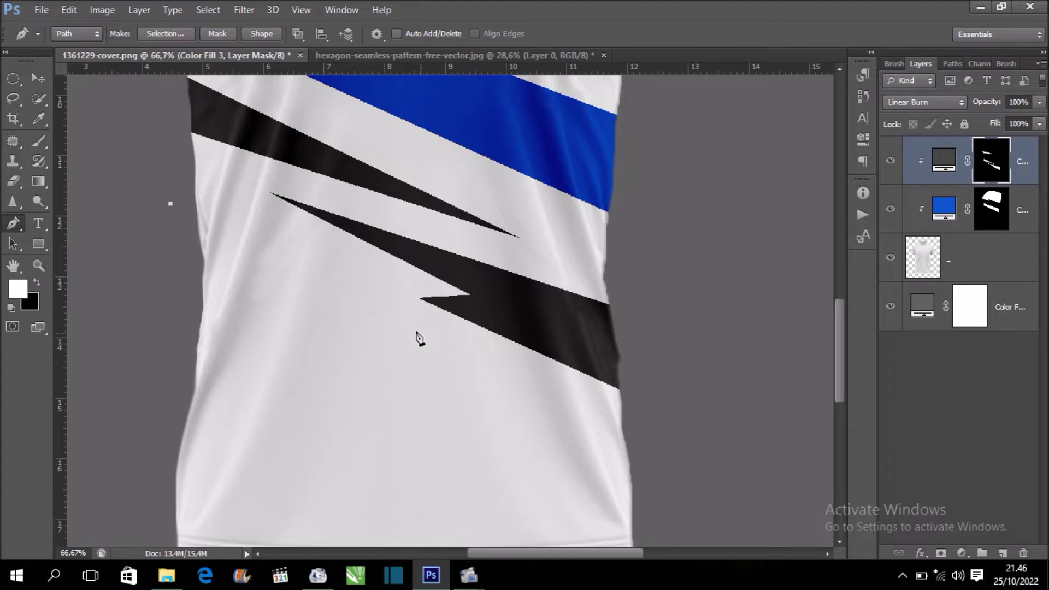
{"action": "scroll", "coordinate": [503, 377], "scroll_direction": "down", "scroll_amount": 1}
{"action": "scroll", "coordinate": [503, 377], "scroll_direction": "right", "scroll_amount": 2}
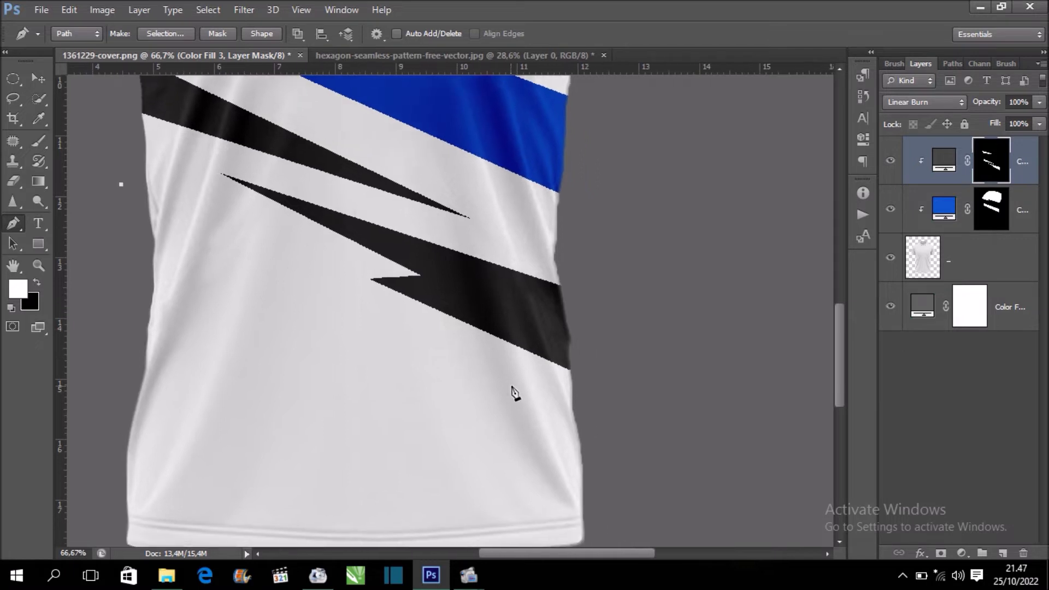
{"action": "left_click", "coordinate": [520, 379]}
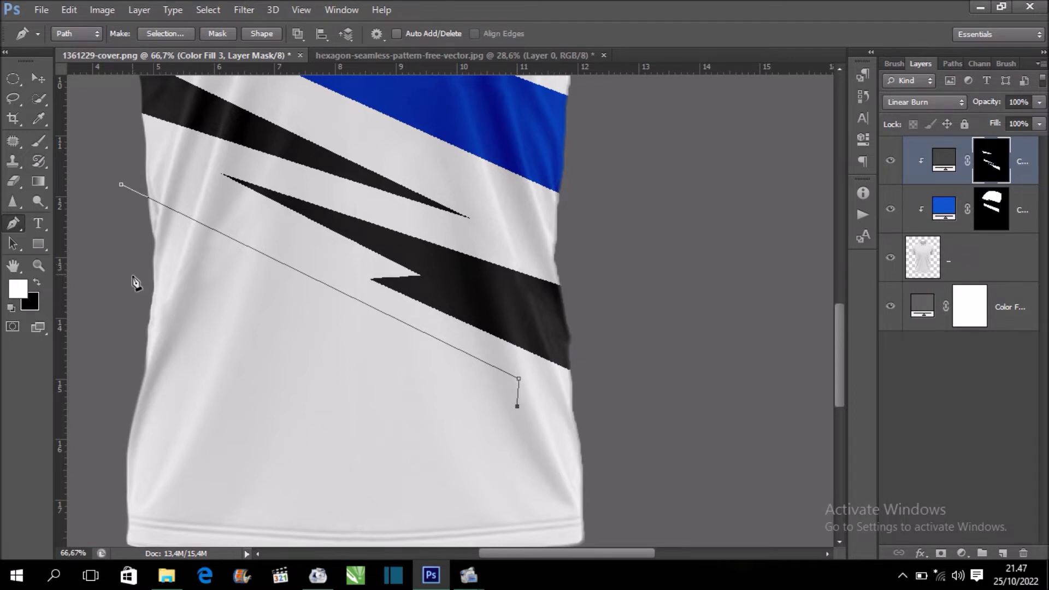
{"action": "left_click", "coordinate": [131, 299]}
{"action": "left_click", "coordinate": [120, 185]}
{"action": "right_click", "coordinate": [143, 224]}
{"action": "left_click", "coordinate": [277, 279]}
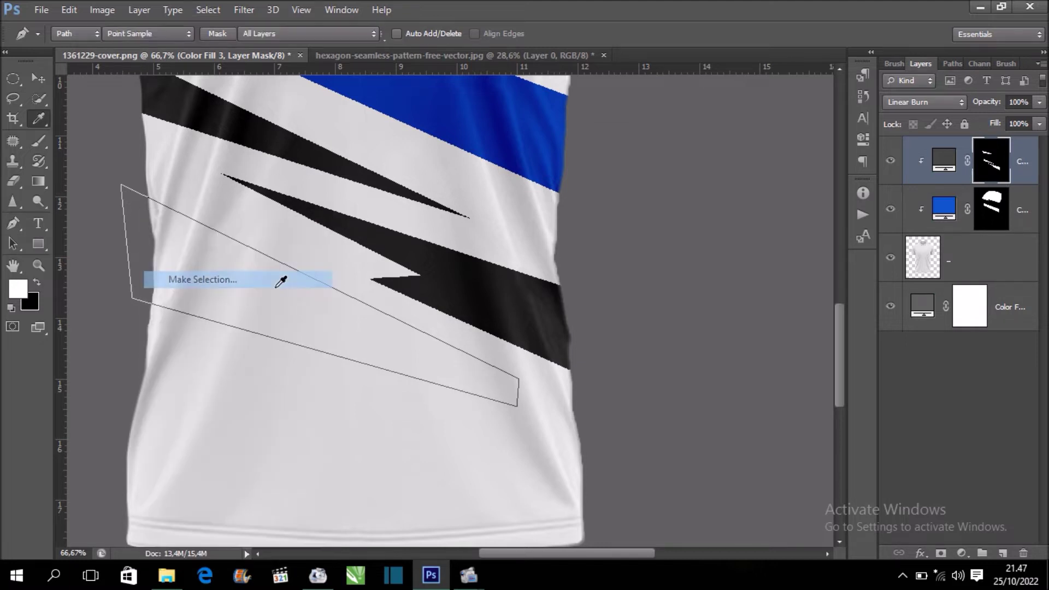
{"action": "left_click", "coordinate": [604, 163]}
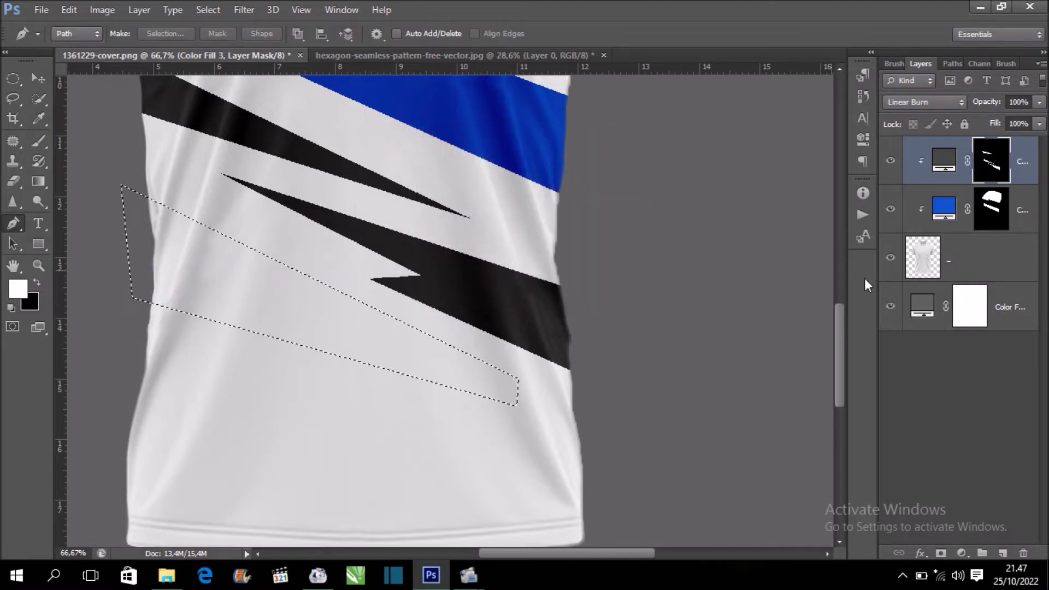
Paint the selected band blue on the blue layer's mask, then set black as the foreground colour.
{"action": "left_click", "coordinate": [994, 205]}
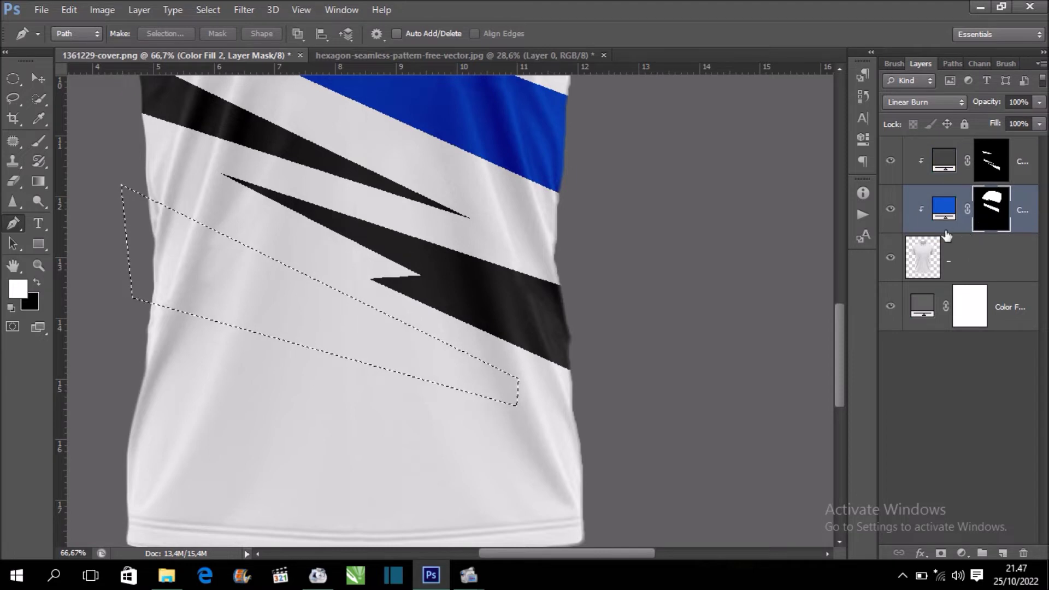
{"action": "left_click", "coordinate": [38, 141]}
{"action": "mouse_move", "coordinate": [180, 252]}
{"action": "left_mouse_down"}
{"action": "mouse_move", "coordinate": [143, 223]}
{"action": "mouse_move", "coordinate": [155, 247]}
{"action": "left_mouse_up"}
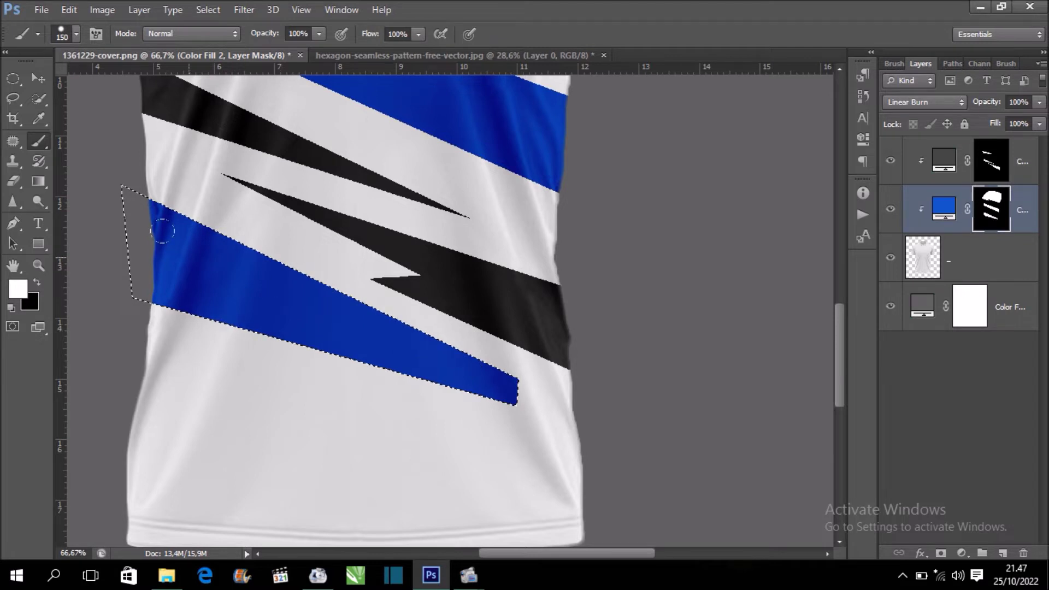
{"action": "key", "text": "ctrl+minus"}
{"action": "key", "text": "ctrl+minus"}
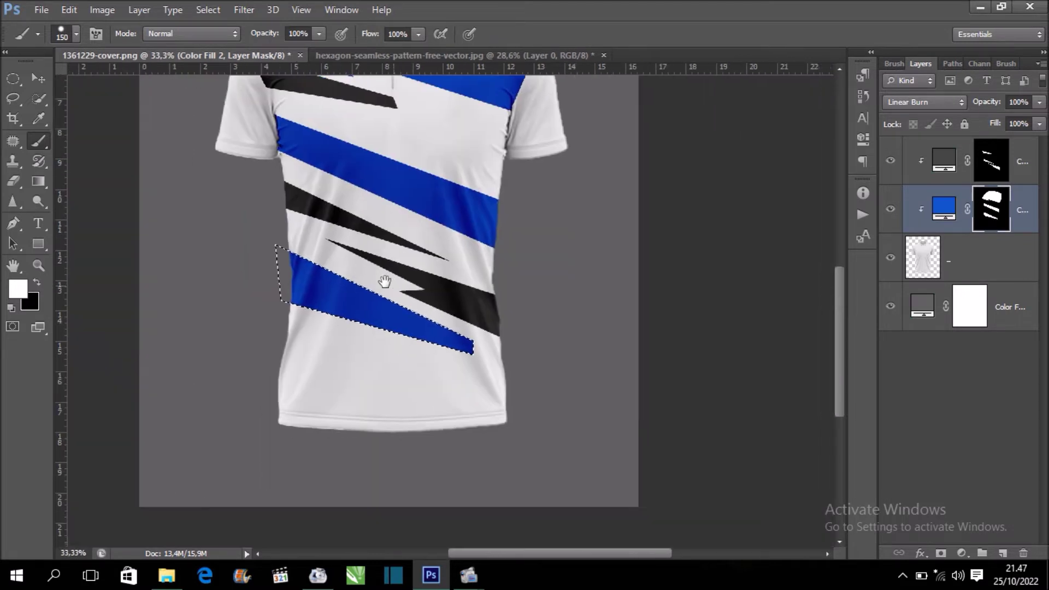
{"action": "left_click_drag", "start_coordinate": [381, 281], "coordinate": [328, 246]}
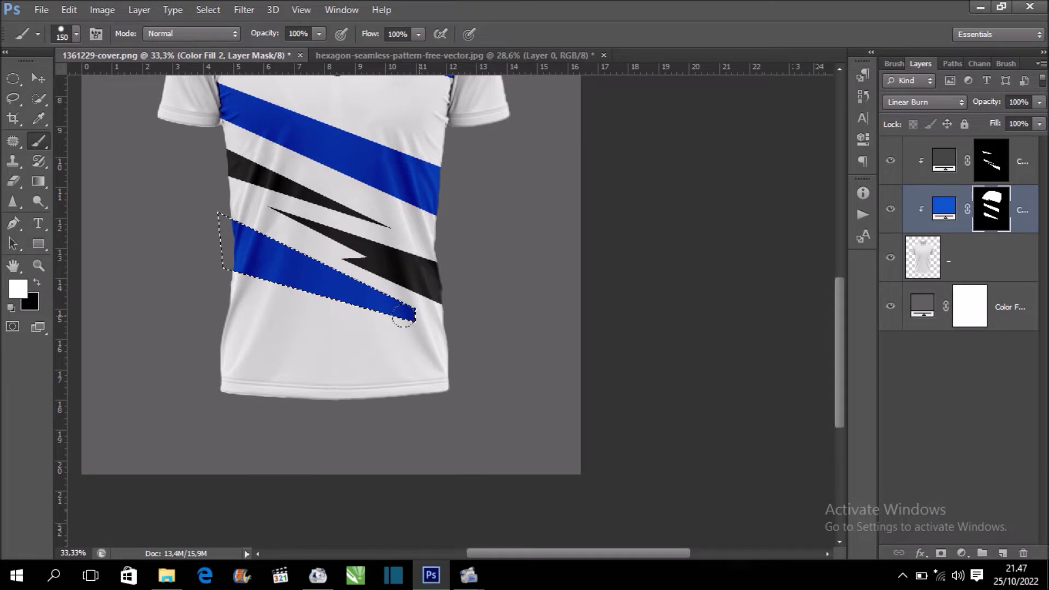
{"action": "right_click", "coordinate": [415, 336]}
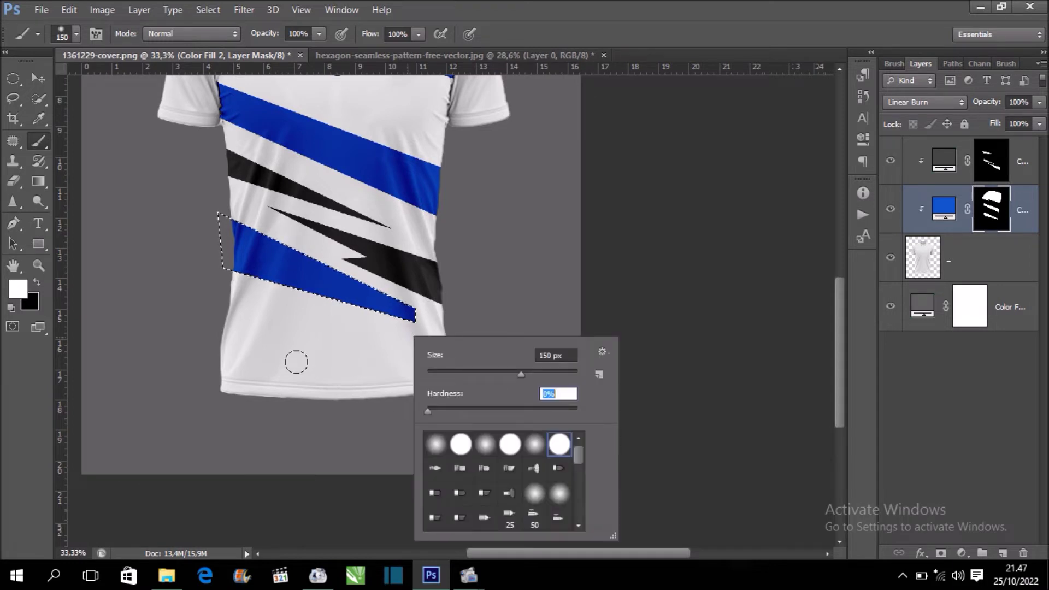
{"action": "key", "text": "Return"}
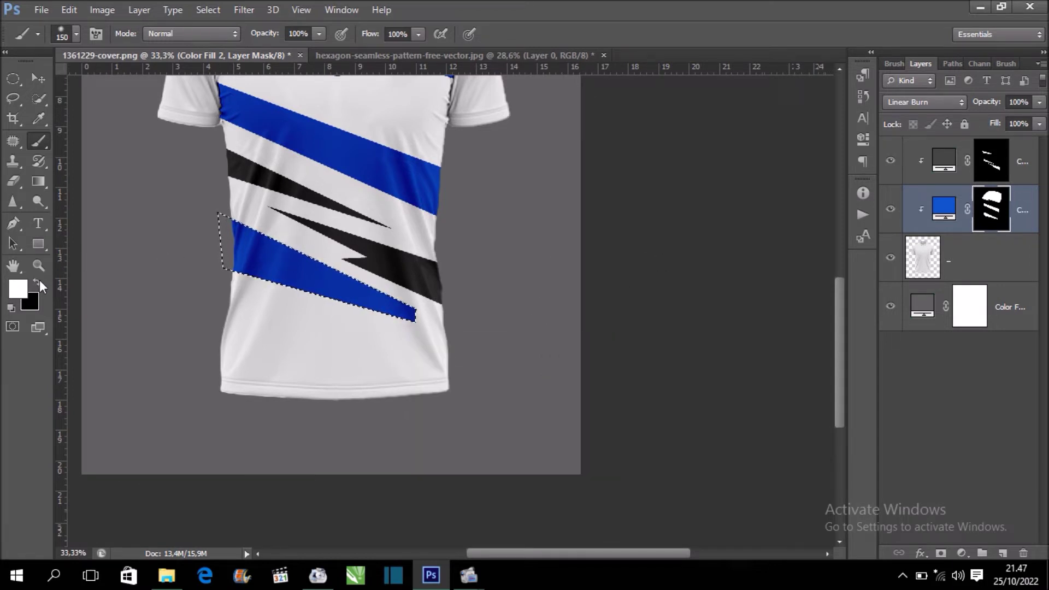
{"action": "left_click", "coordinate": [39, 283]}
Soften the lower blue stripe's right tip with a larger black brush on the mask, then deselect.
{"action": "key", "text": "ctrl+plus"}
{"action": "key", "text": "ctrl+plus"}
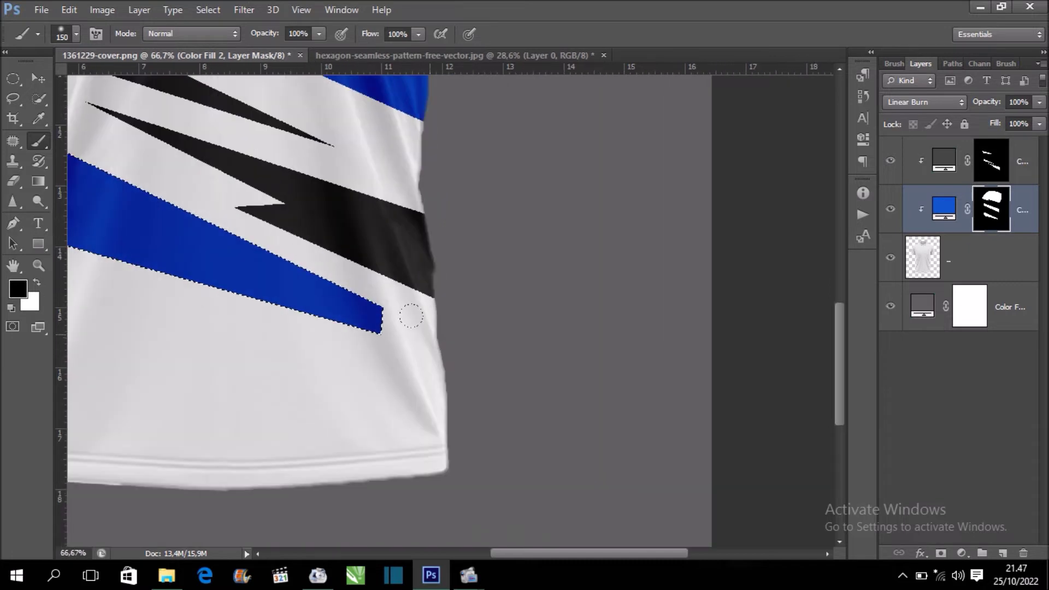
{"action": "key", "text": "bracketright"}
{"action": "key", "text": "bracketright"}
{"action": "key", "text": "bracketright"}
{"action": "key", "text": "bracketright"}
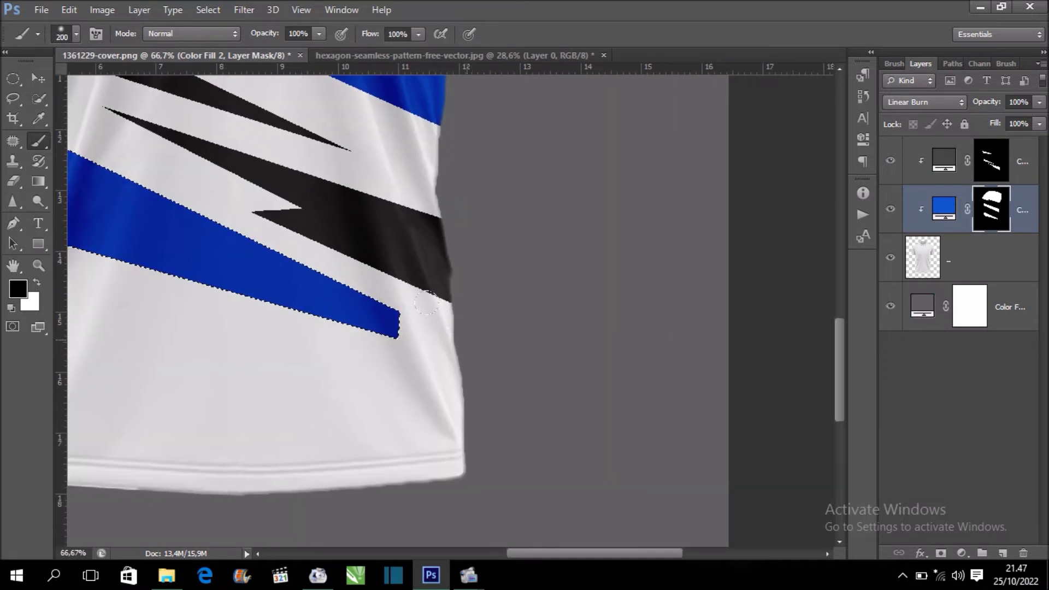
{"action": "mouse_move", "coordinate": [403, 305]}
{"action": "left_mouse_down"}
{"action": "mouse_move", "coordinate": [400, 278]}
{"action": "mouse_move", "coordinate": [475, 289]}
{"action": "left_mouse_up"}
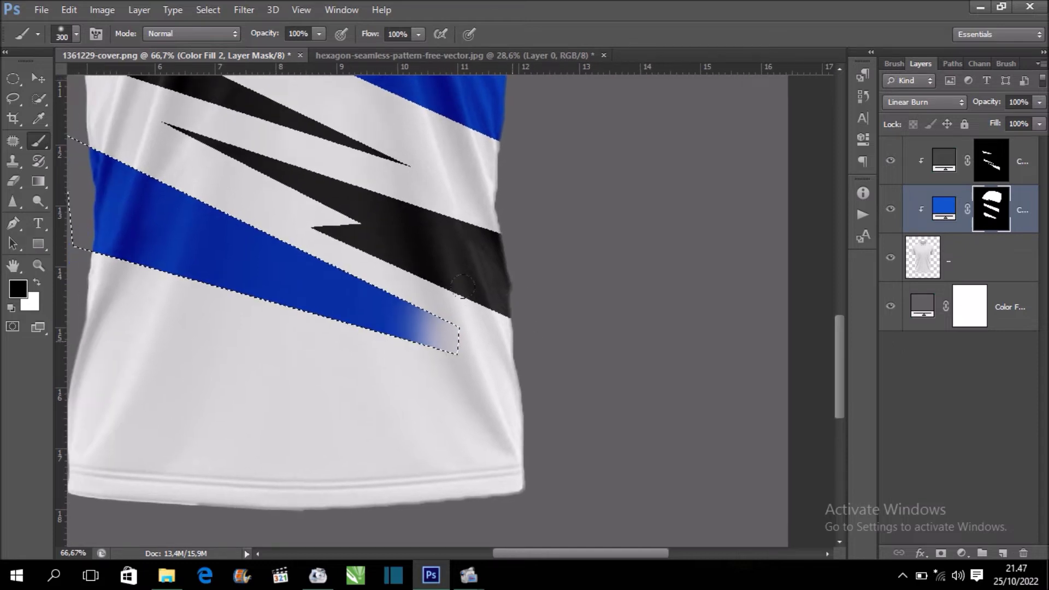
{"action": "key", "text": "ctrl+d"}
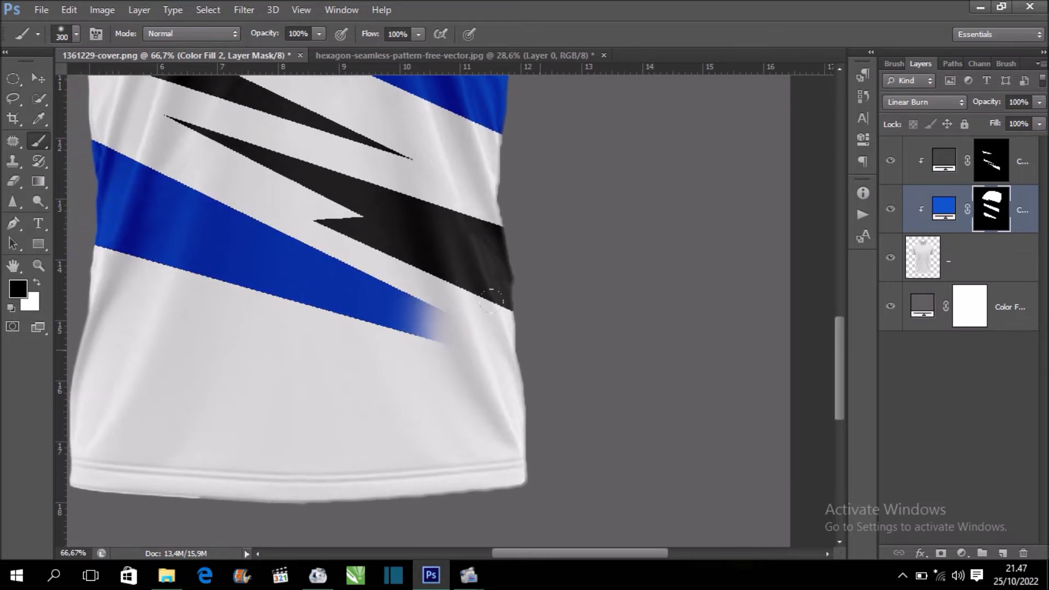
{"action": "key", "text": "ctrl+minus"}
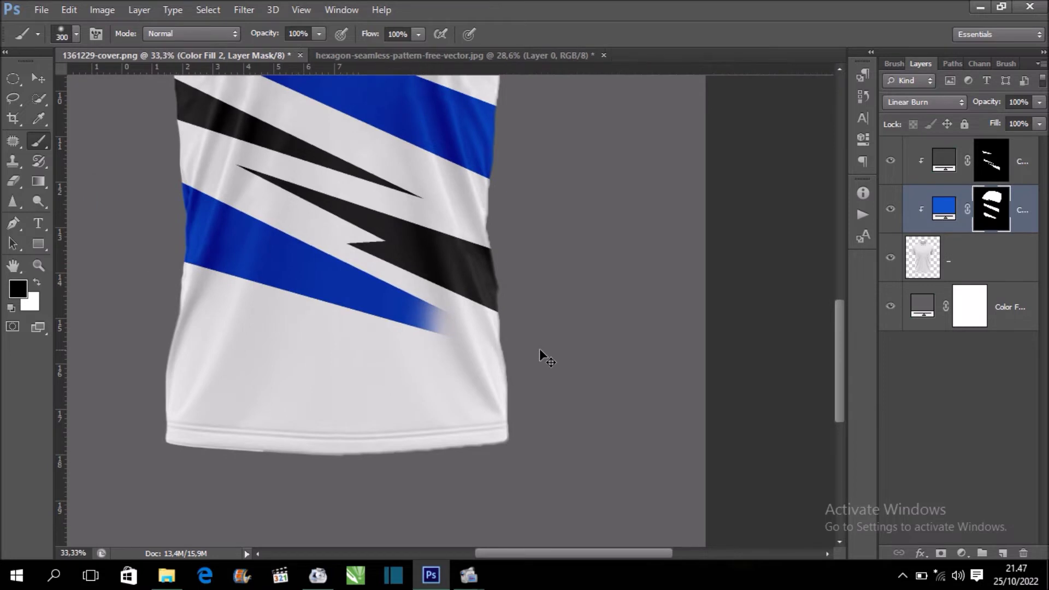
{"action": "key", "text": "ctrl+minus"}
{"action": "key", "text": "ctrl+minus"}
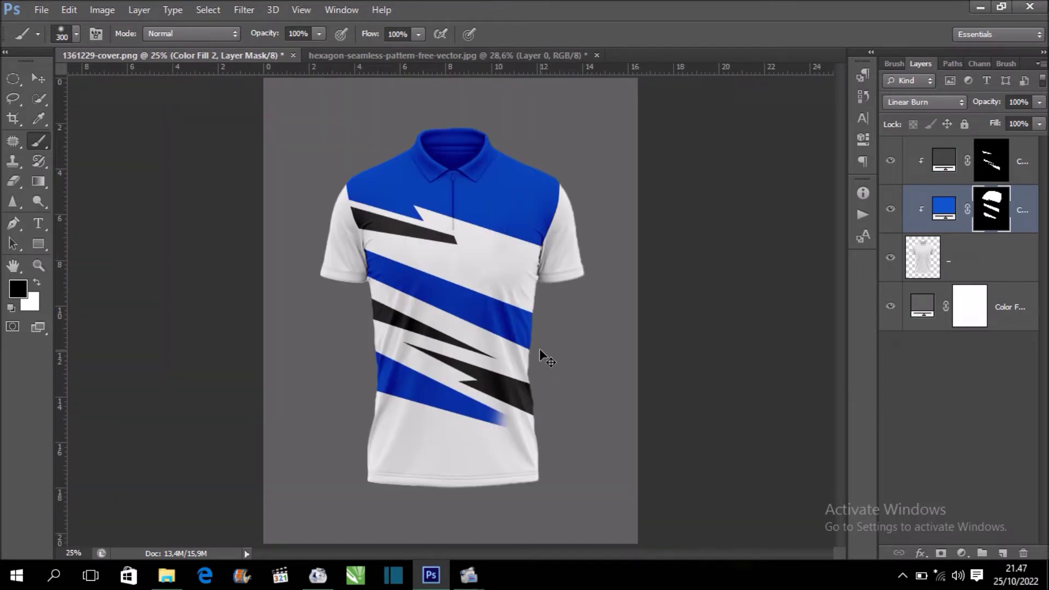
{"action": "key", "text": "ctrl+plus"}
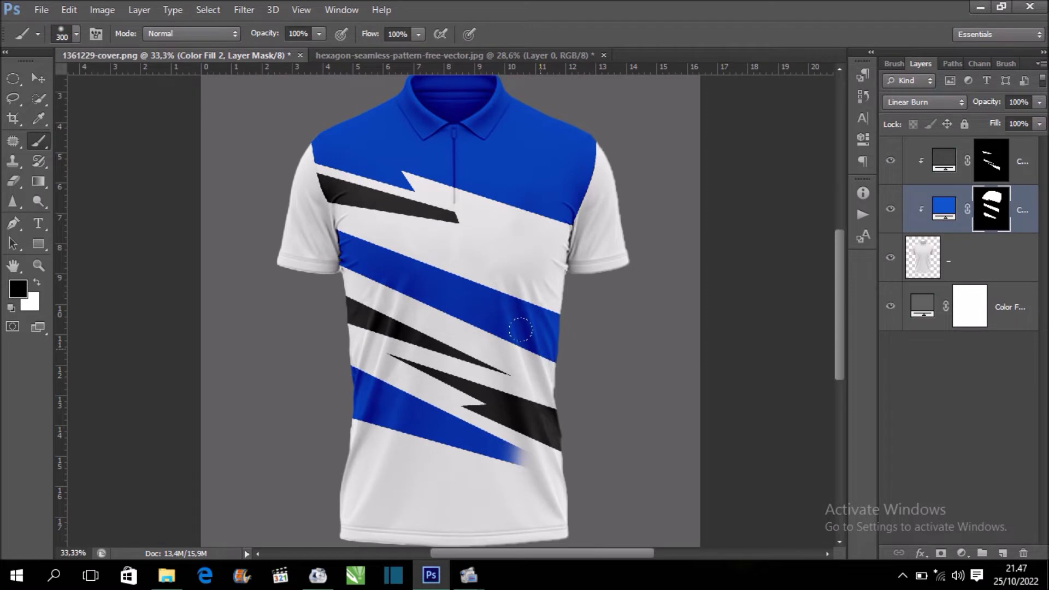
{"action": "left_click_drag", "start_coordinate": [520, 330], "coordinate": [538, 282]}
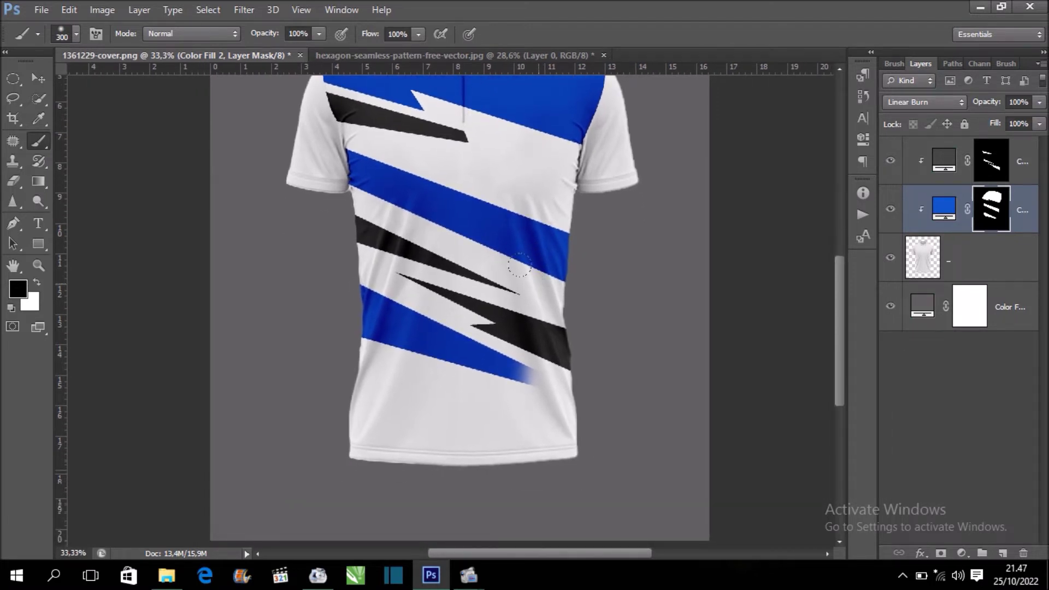
{"action": "left_click_drag", "start_coordinate": [538, 253], "coordinate": [538, 356]}
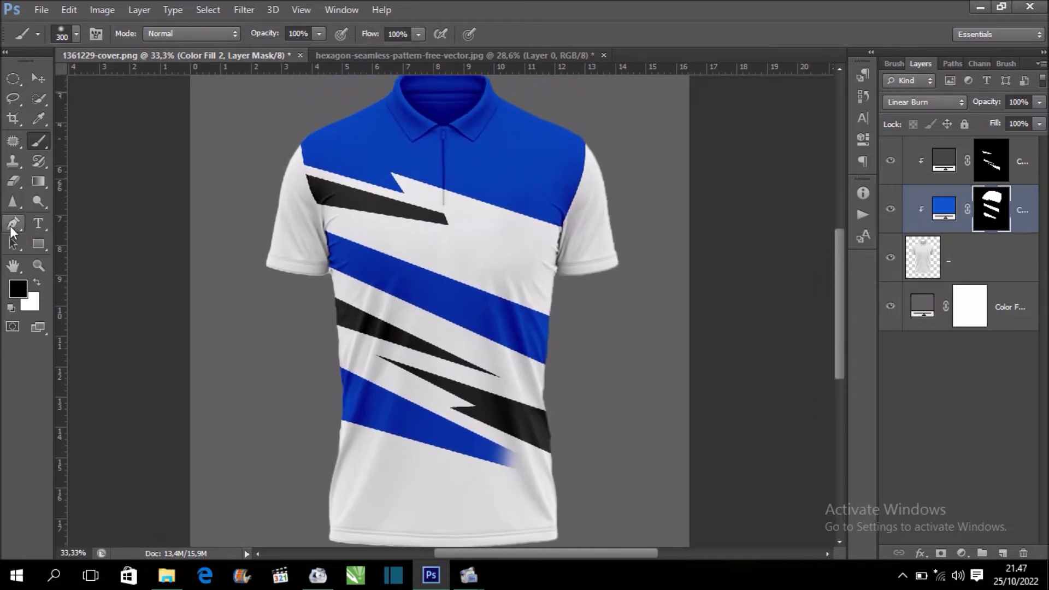
Draw a thin curved sliver path across the right chest and convert it to a selection.
{"action": "left_click", "coordinate": [13, 222]}
{"action": "key", "text": "ctrl+plus"}
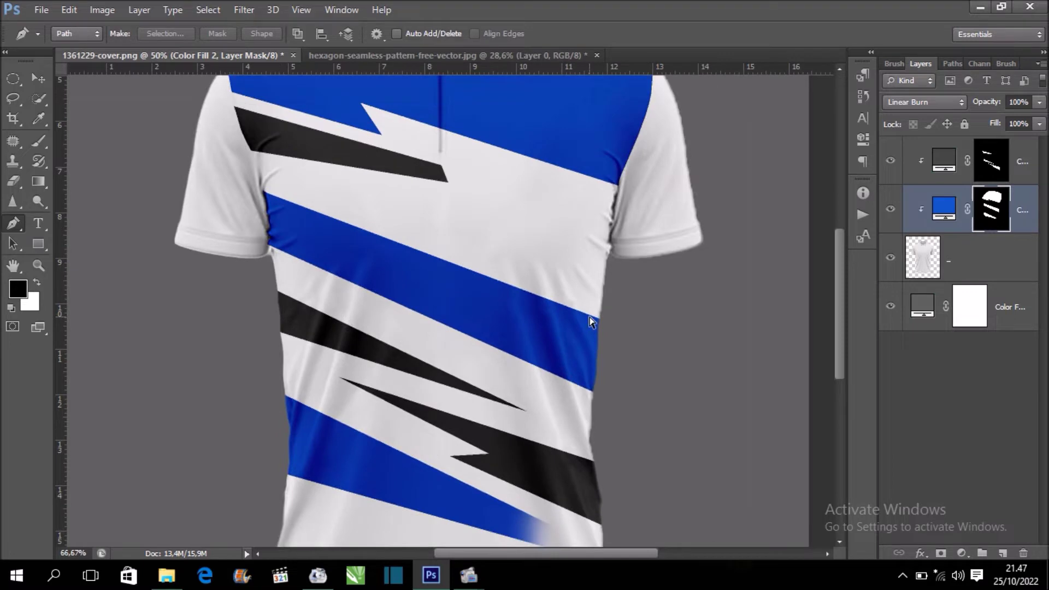
{"action": "key", "text": "ctrl+plus"}
{"action": "left_click_drag", "start_coordinate": [585, 306], "coordinate": [593, 344]}
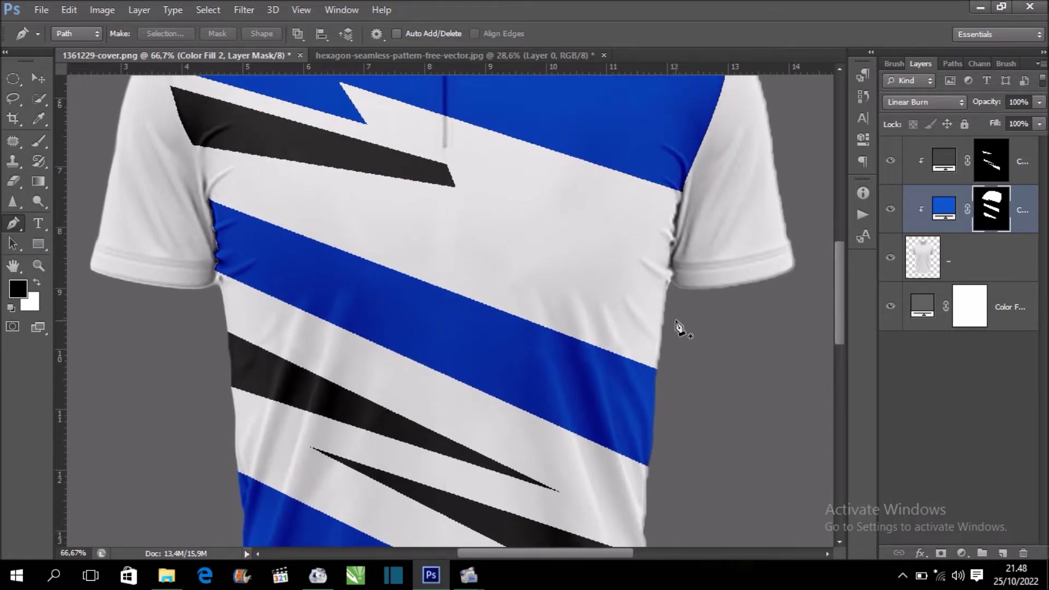
{"action": "left_click", "coordinate": [676, 320]}
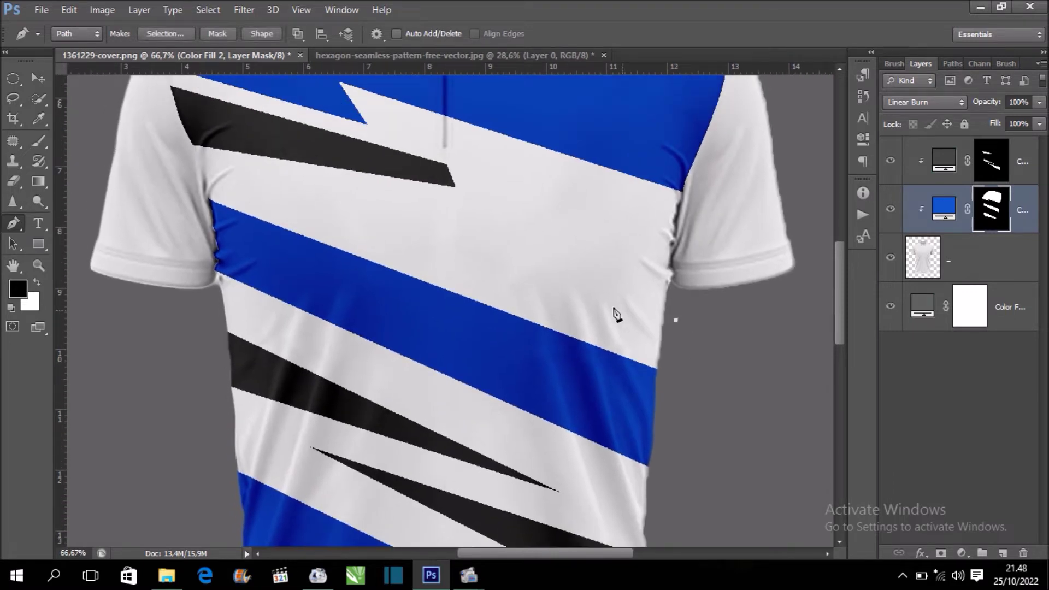
{"action": "left_click", "coordinate": [414, 238]}
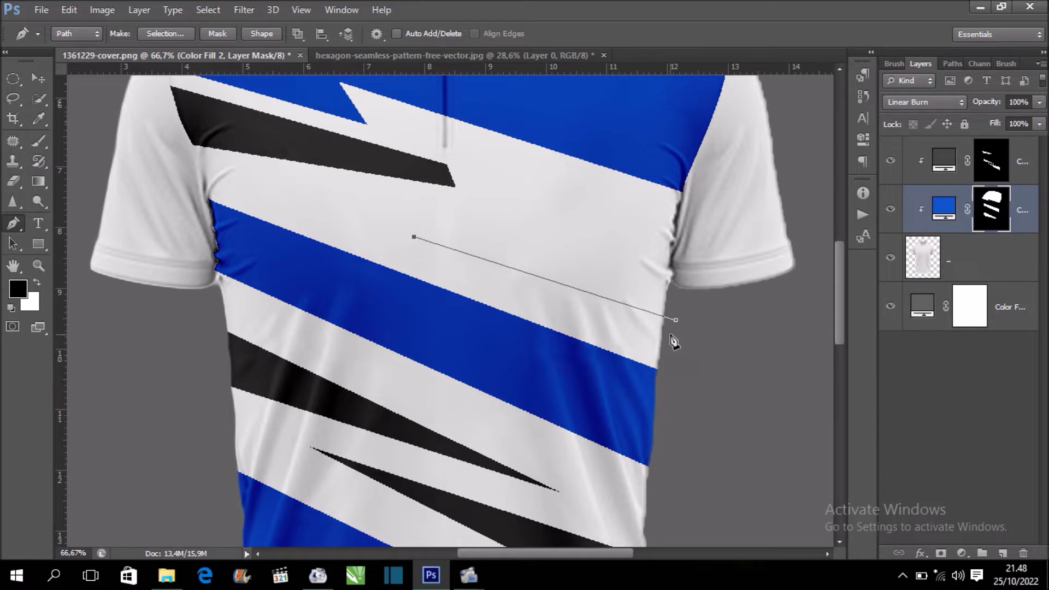
{"action": "left_click_drag", "start_coordinate": [675, 322], "coordinate": [650, 321]}
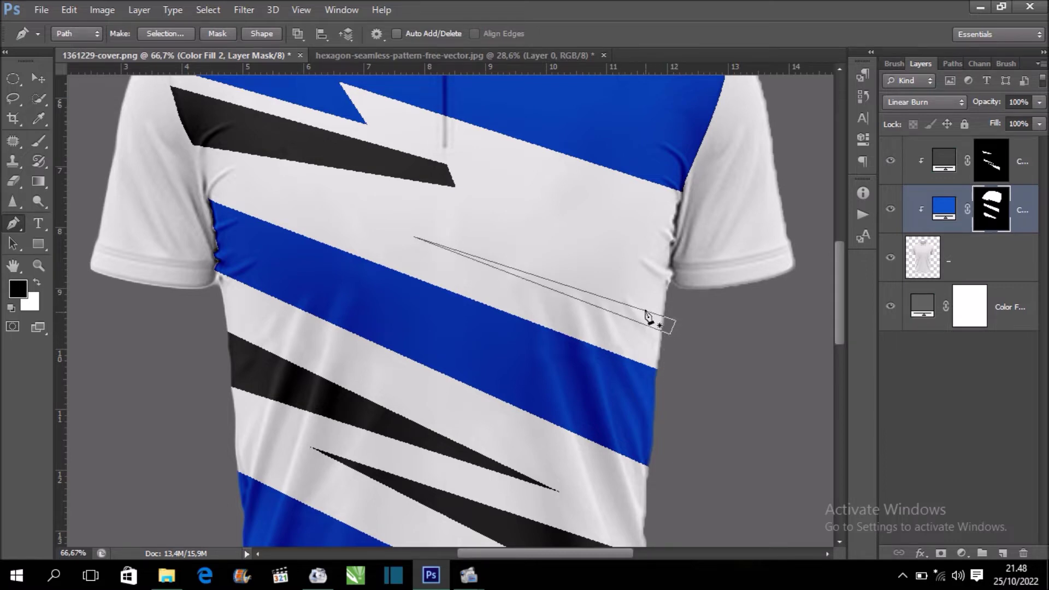
{"action": "right_click", "coordinate": [642, 314]}
{"action": "left_click", "coordinate": [752, 278]}
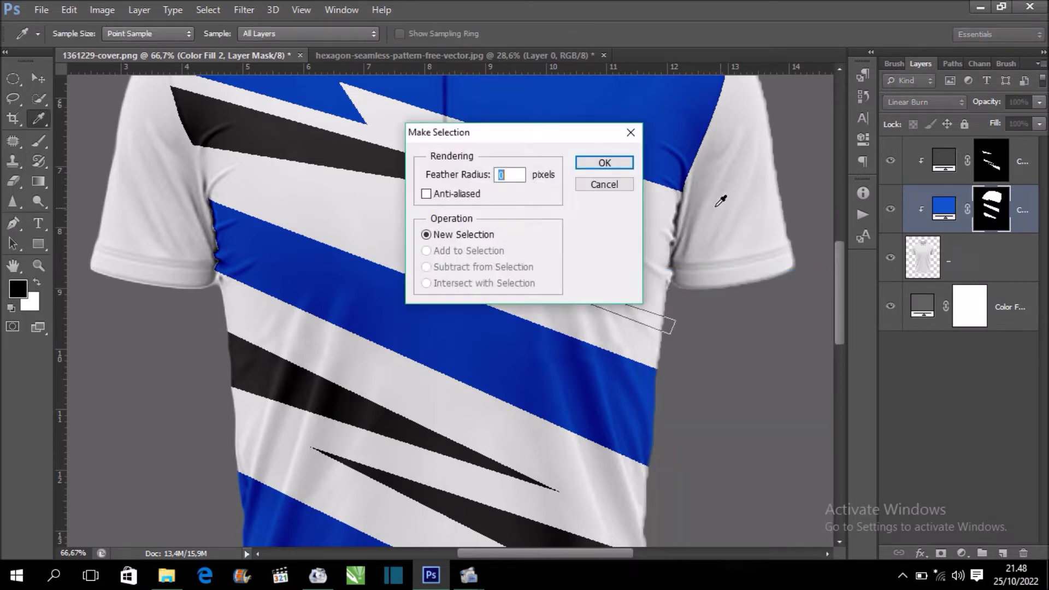
{"action": "left_click", "coordinate": [605, 163]}
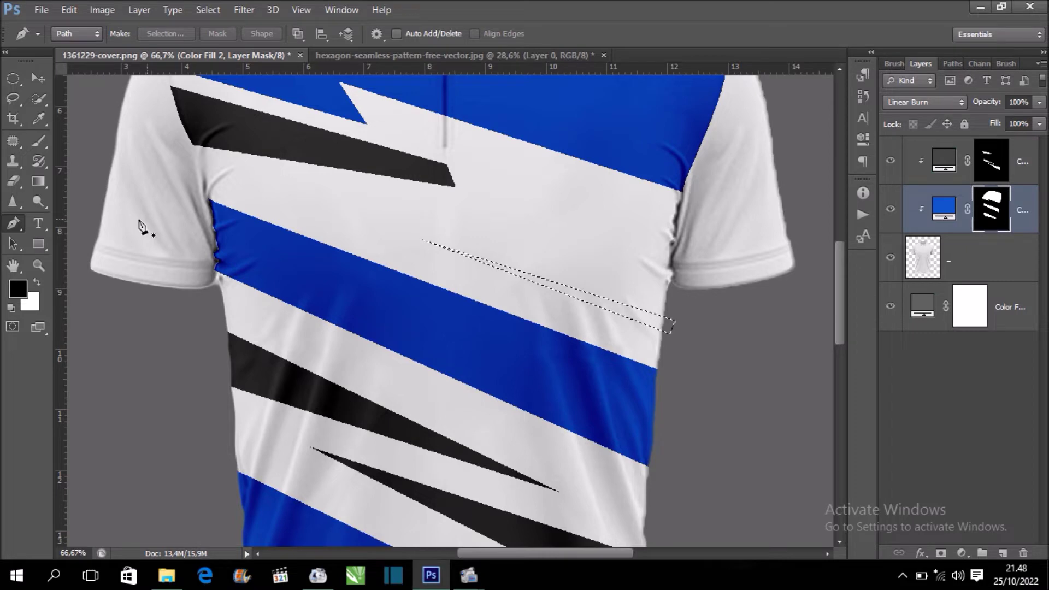
Paint the sliver white on the blue layer's mask so it shows blue, then deselect.
{"action": "left_click", "coordinate": [39, 141]}
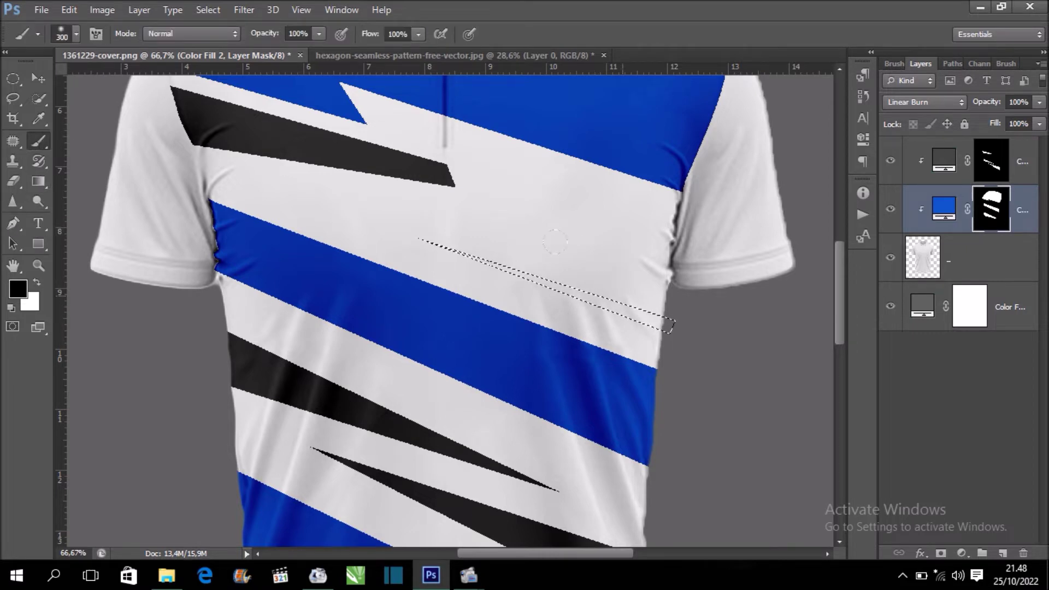
{"action": "key", "text": "x"}
{"action": "left_click_drag", "start_coordinate": [426, 241], "coordinate": [664, 325]}
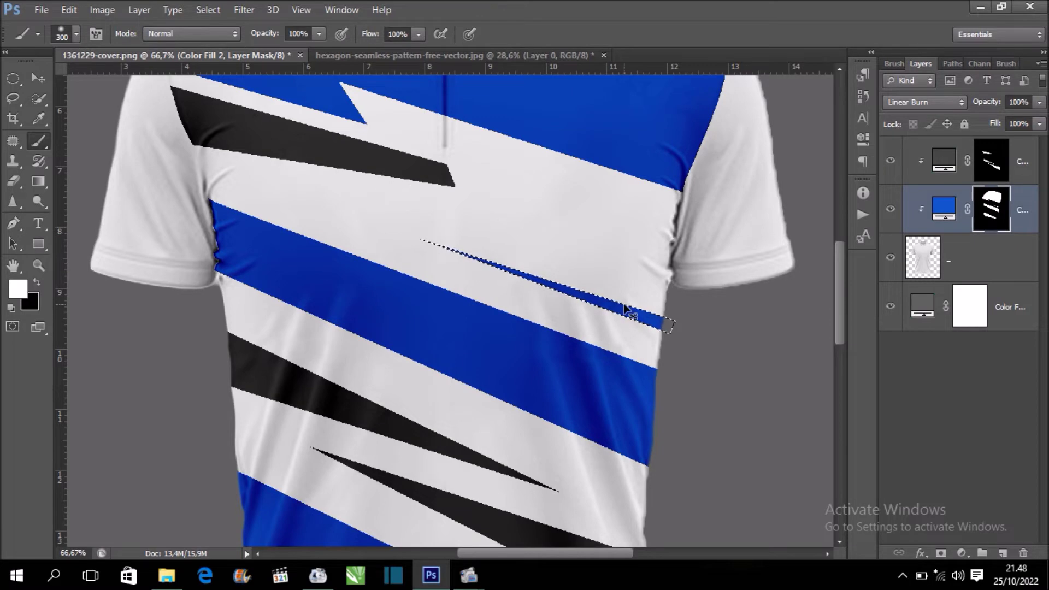
{"action": "key", "text": "ctrl+d"}
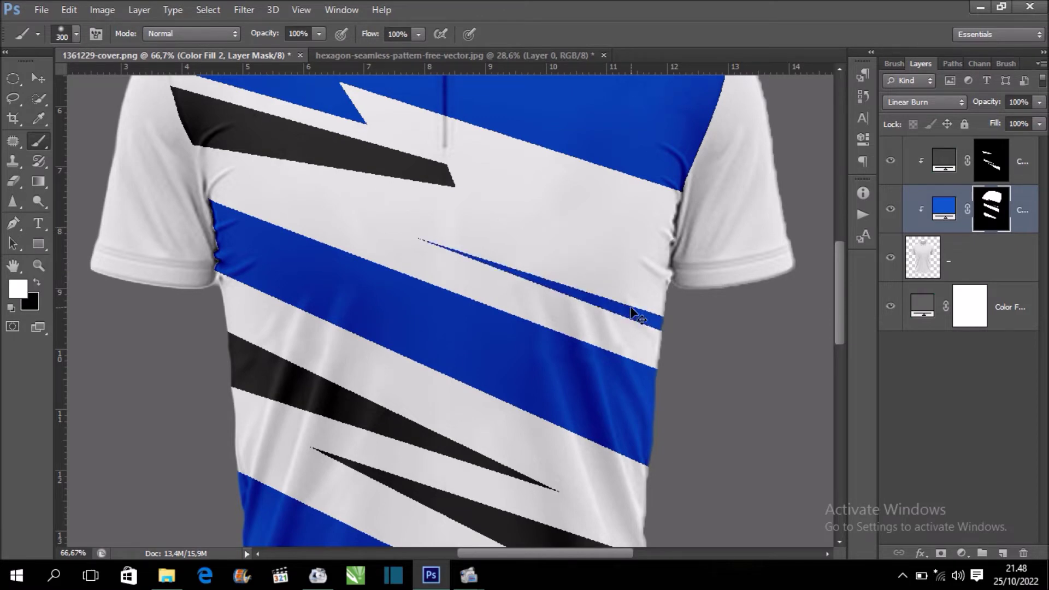
{"action": "key", "text": "ctrl+minus"}
{"action": "key", "text": "ctrl+minus"}
{"action": "key", "text": "ctrl+minus"}
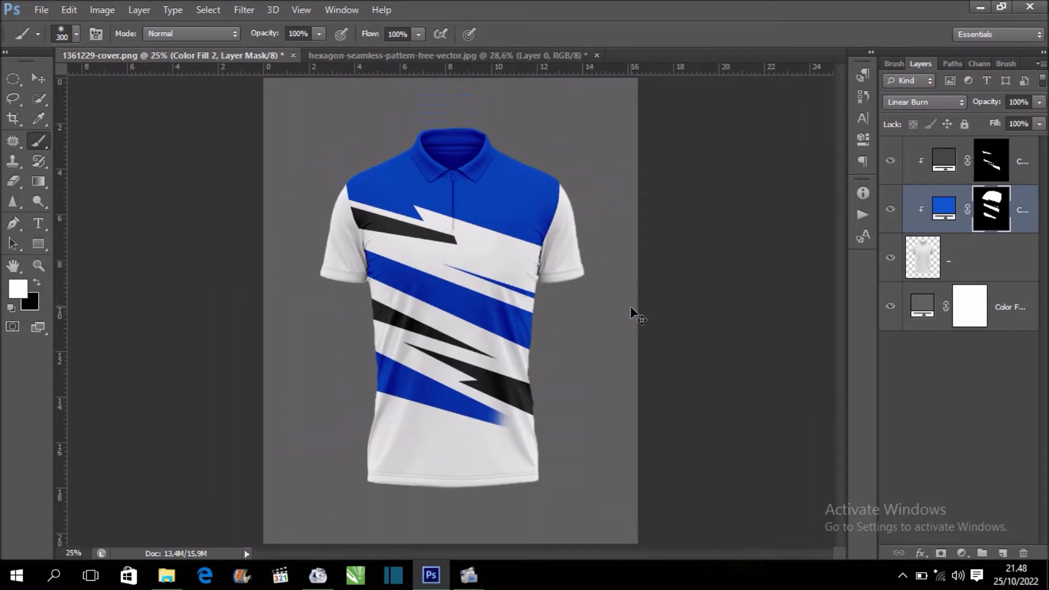
{"action": "key", "text": "ctrl+minus"}
{"action": "key", "text": "ctrl+plus"}
{"action": "key", "text": "ctrl+plus"}
{"action": "key", "text": "ctrl+plus"}
{"action": "mouse_move", "coordinate": [490, 307]}
{"action": "left_mouse_down"}
{"action": "mouse_move", "coordinate": [588, 286]}
{"action": "mouse_move", "coordinate": [580, 256]}
{"action": "mouse_move", "coordinate": [557, 242]}
{"action": "left_mouse_up"}
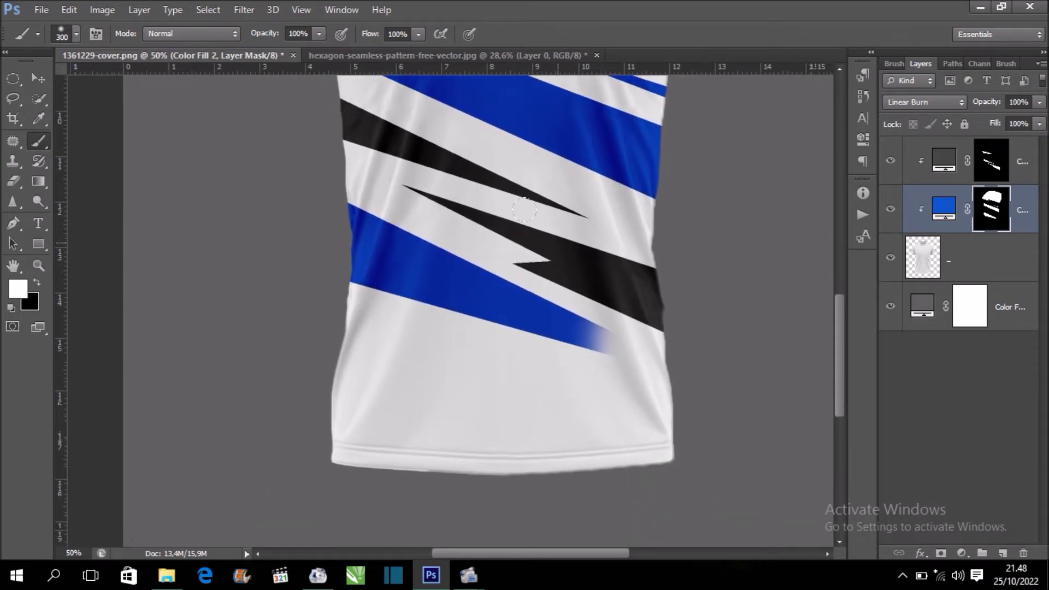
{"action": "mouse_move", "coordinate": [558, 242]}
{"action": "left_mouse_down"}
{"action": "mouse_move", "coordinate": [598, 317]}
{"action": "mouse_move", "coordinate": [588, 302]}
{"action": "left_mouse_up"}
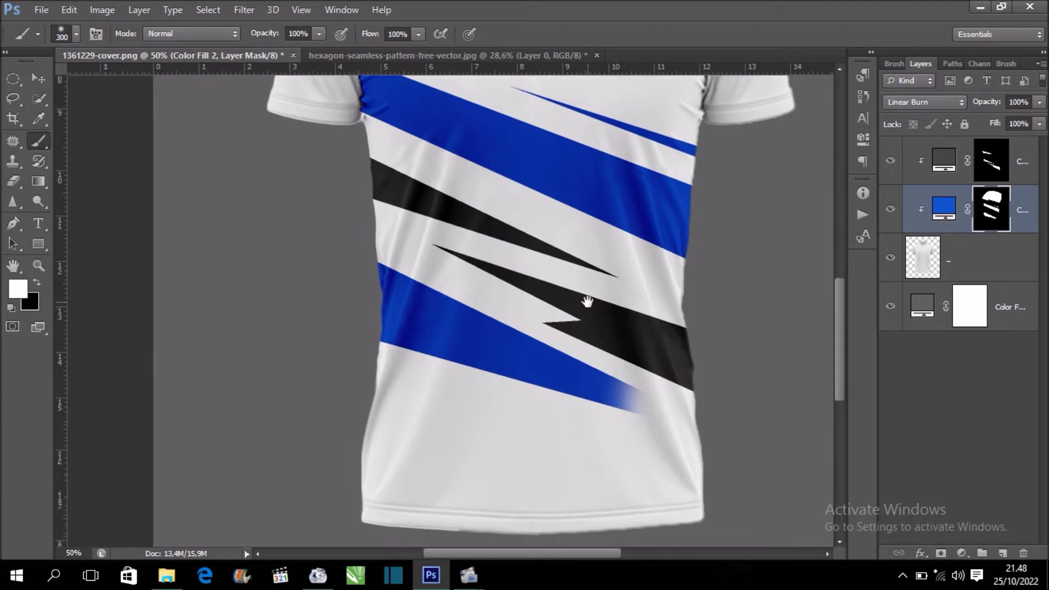
{"action": "left_click", "coordinate": [13, 223]}
{"action": "left_click_drag", "start_coordinate": [286, 309], "coordinate": [208, 211]}
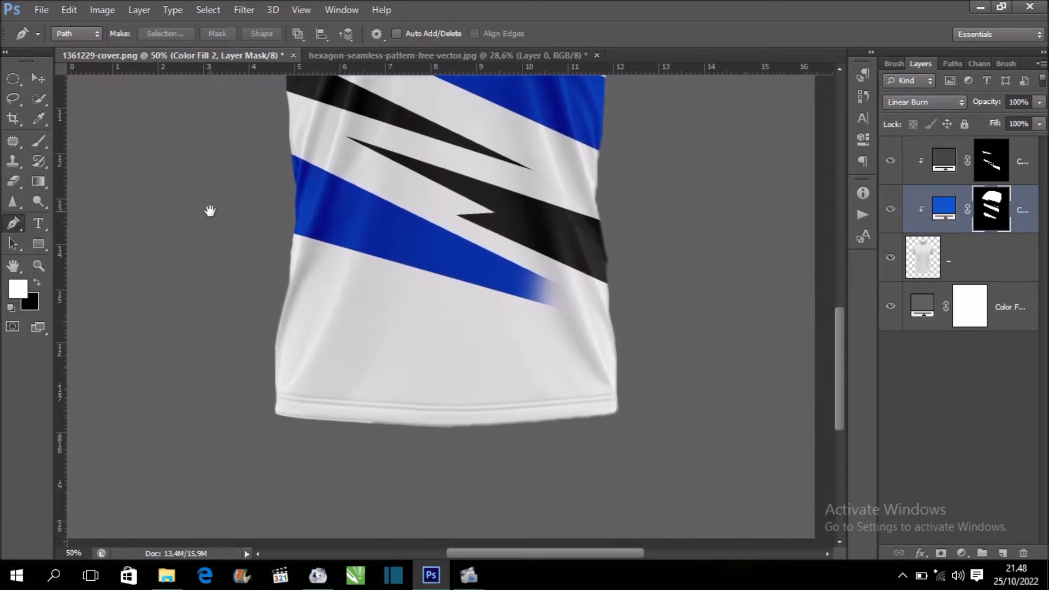
{"action": "left_click", "coordinate": [262, 301]}
Complete a closed zigzag path around the shirt's lower-left hem.
{"action": "left_click", "coordinate": [401, 339]}
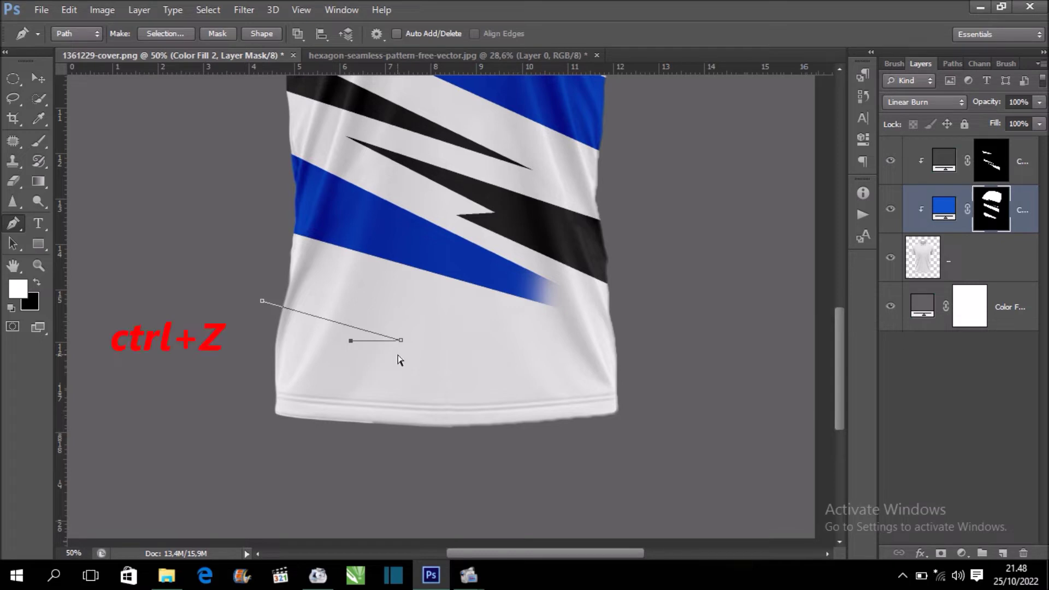
{"action": "left_click", "coordinate": [349, 353]}
{"action": "left_click_drag", "start_coordinate": [470, 389], "coordinate": [428, 316]}
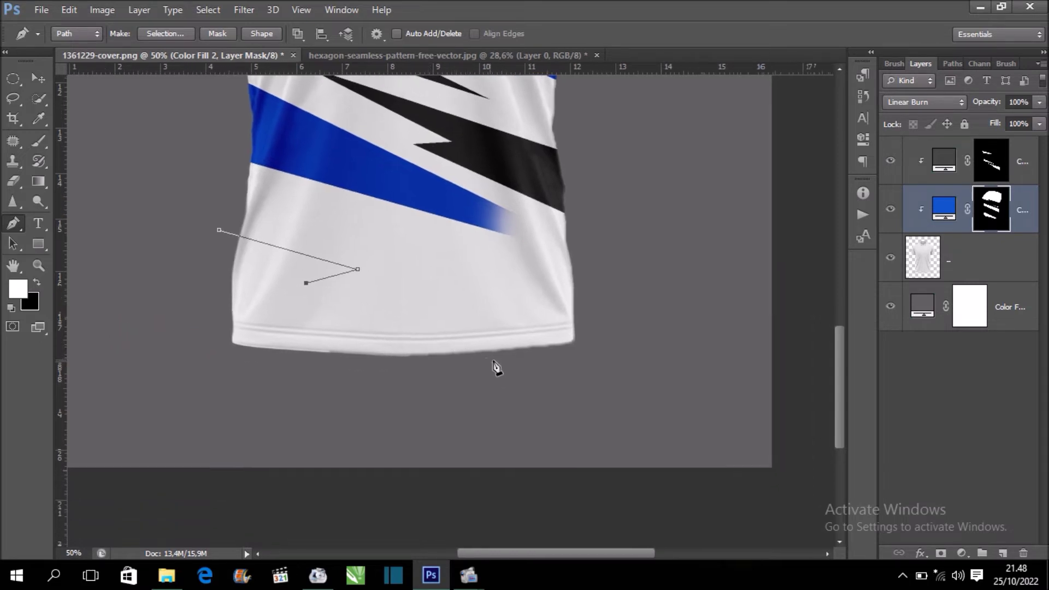
{"action": "left_click", "coordinate": [566, 355]}
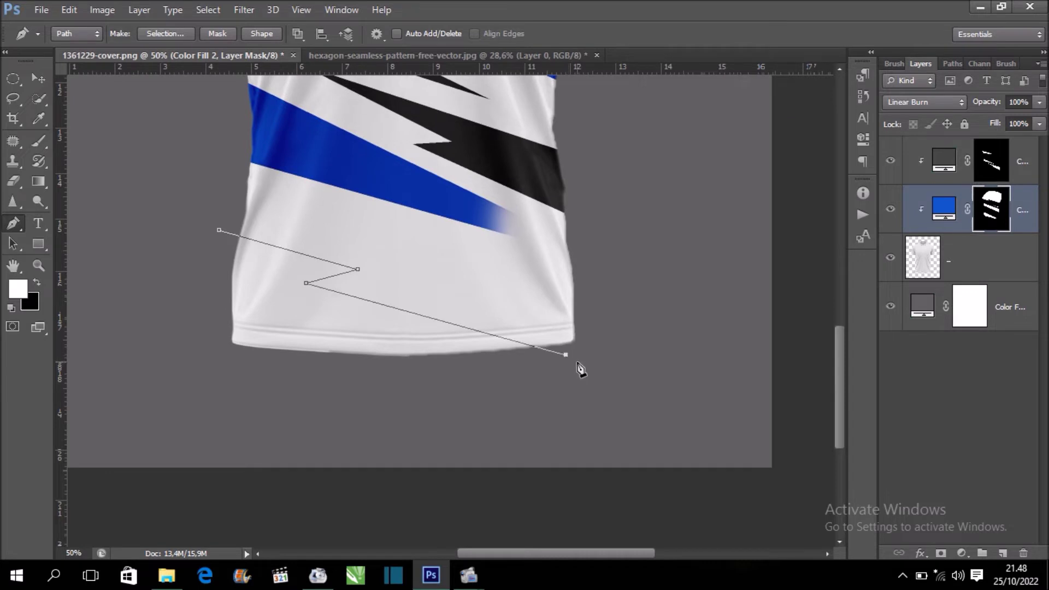
{"action": "left_click", "coordinate": [201, 362]}
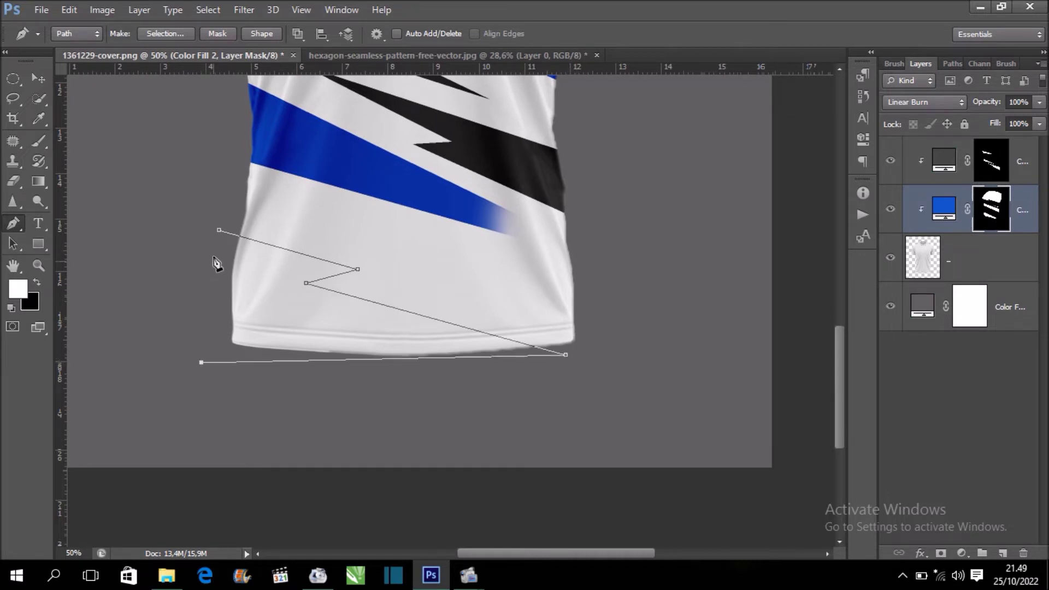
{"action": "left_click", "coordinate": [218, 230]}
Convert the zigzag path to a selection and start painting it on the Color Fill 3 mask.
{"action": "right_click", "coordinate": [292, 260]}
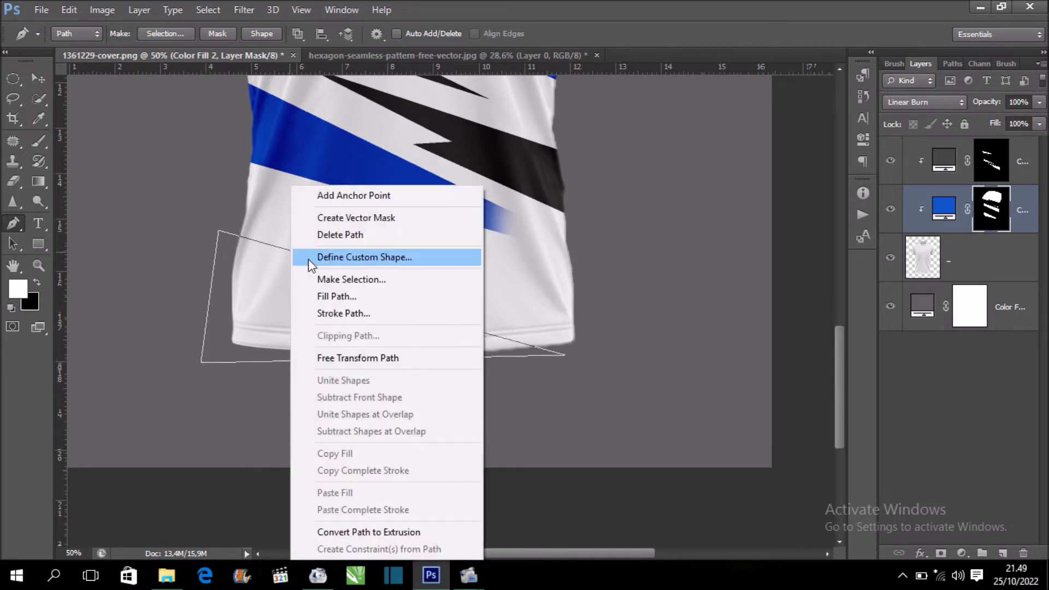
{"action": "left_click", "coordinate": [380, 283]}
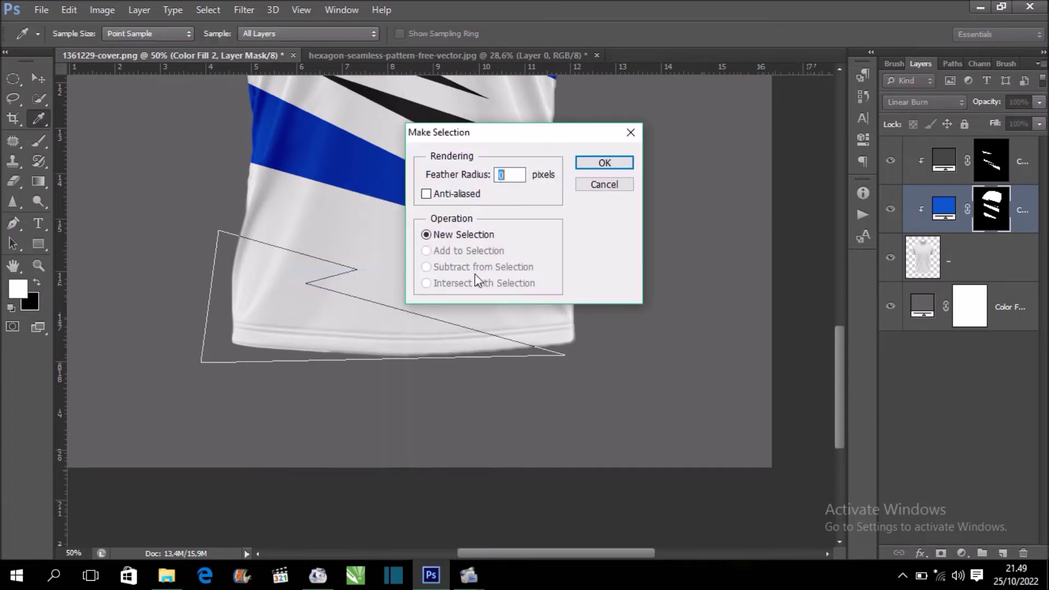
{"action": "left_click", "coordinate": [604, 163]}
{"action": "key", "text": "alt+BackSpace"}
{"action": "key", "text": "ctrl+d"}
{"action": "left_click", "coordinate": [991, 161]}
{"action": "key", "text": "ctrl+shift+d"}
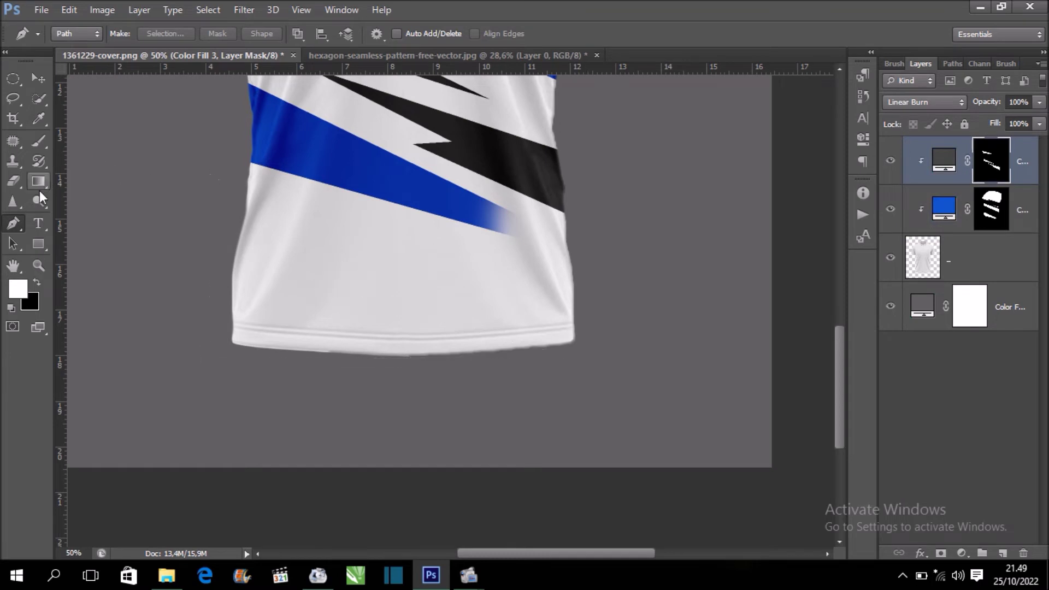
{"action": "left_click", "coordinate": [38, 141]}
{"action": "mouse_move", "coordinate": [251, 257]}
{"action": "left_mouse_down"}
{"action": "mouse_move", "coordinate": [273, 323]}
{"action": "mouse_move", "coordinate": [236, 252]}
{"action": "mouse_move", "coordinate": [562, 361]}
{"action": "mouse_move", "coordinate": [457, 312]}
{"action": "mouse_move", "coordinate": [226, 247]}
{"action": "left_mouse_up"}
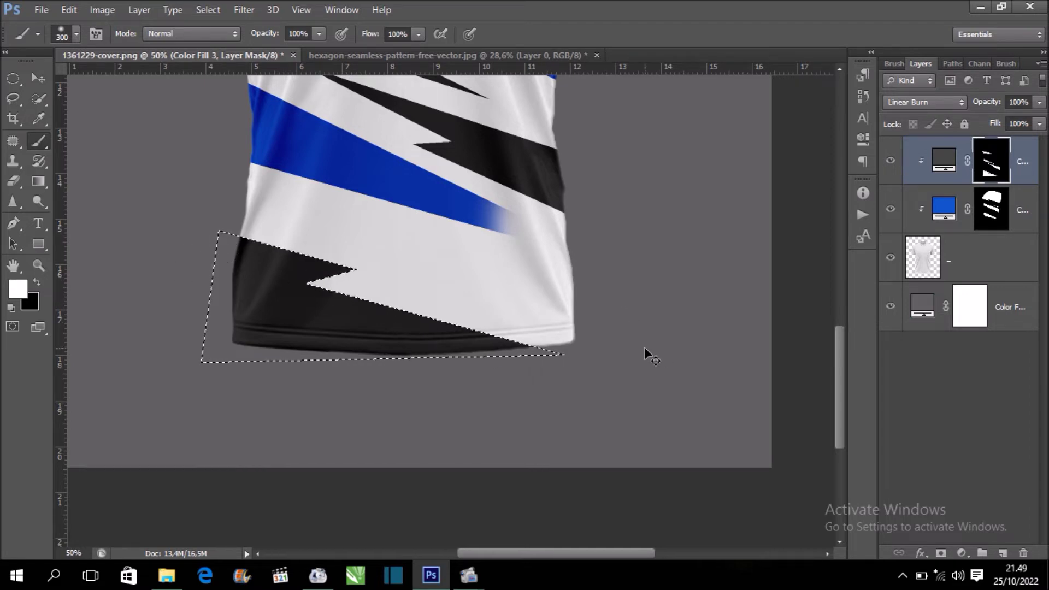
Clear the hem selection and zoom in on the collar with the Pen tool active.
{"action": "key", "text": "ctrl+d"}
{"action": "key", "text": "ctrl+minus"}
{"action": "key", "text": "ctrl+minus"}
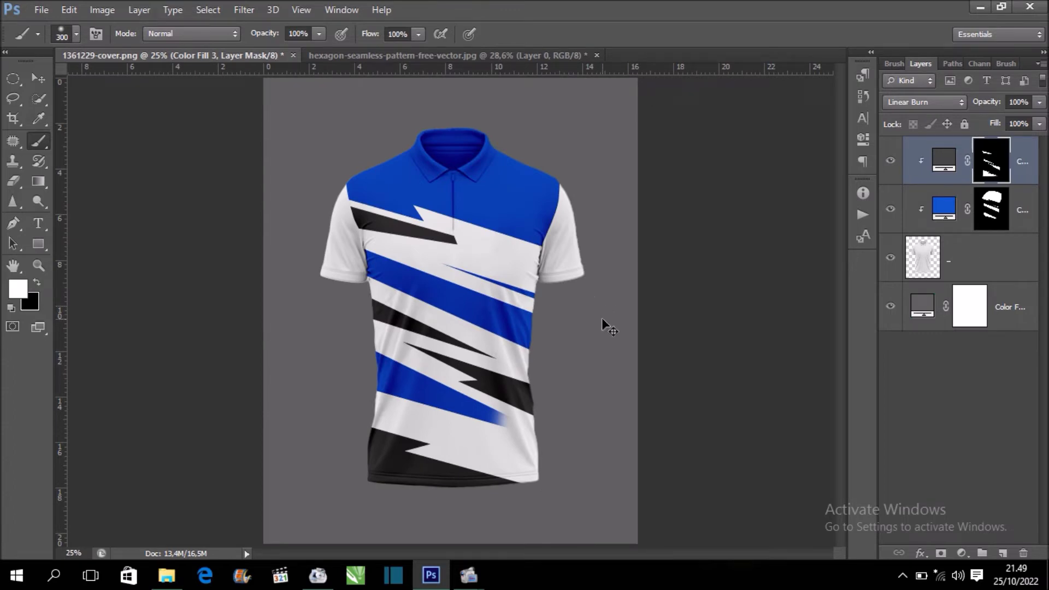
{"action": "key", "text": "ctrl+plus"}
{"action": "key", "text": "ctrl+plus"}
{"action": "key", "text": "ctrl+plus"}
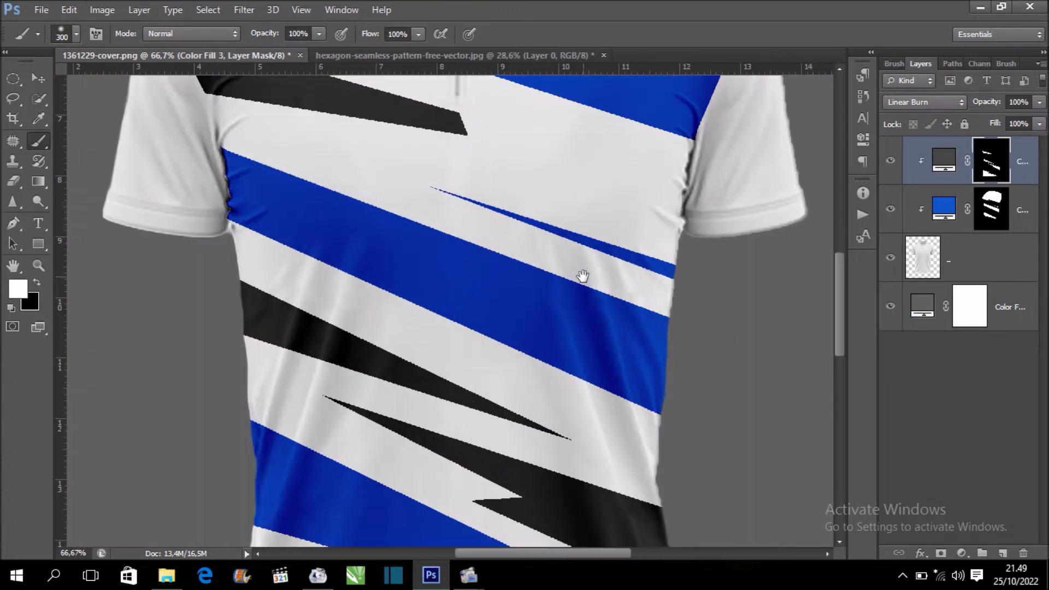
{"action": "scroll", "coordinate": [593, 311], "scroll_direction": "up", "scroll_amount": 3}
{"action": "left_click_drag", "start_coordinate": [593, 311], "coordinate": [614, 422]}
{"action": "left_click_drag", "start_coordinate": [600, 375], "coordinate": [616, 438]}
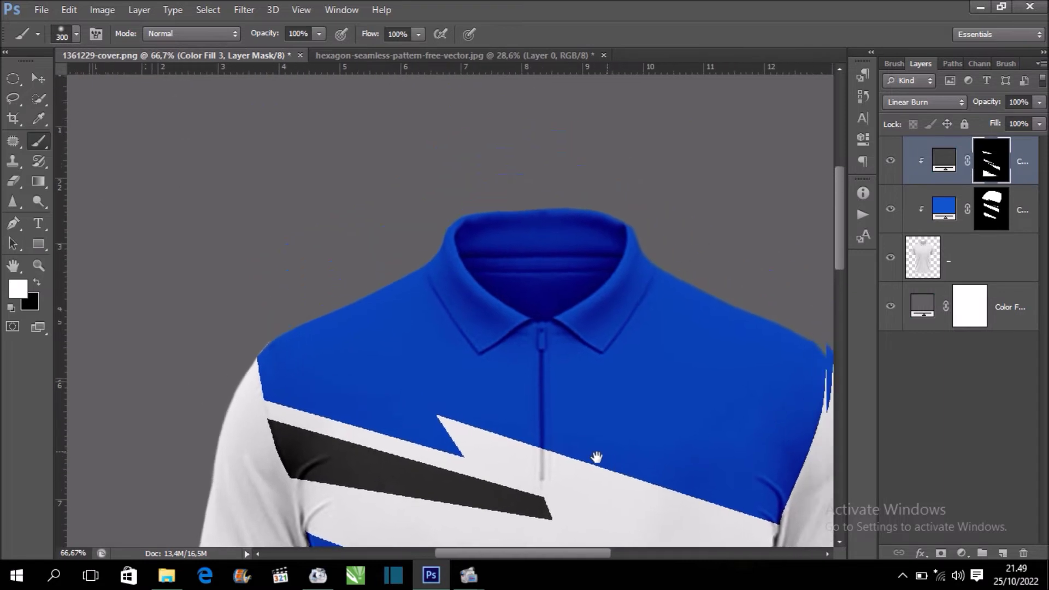
{"action": "left_click_drag", "start_coordinate": [572, 352], "coordinate": [569, 361]}
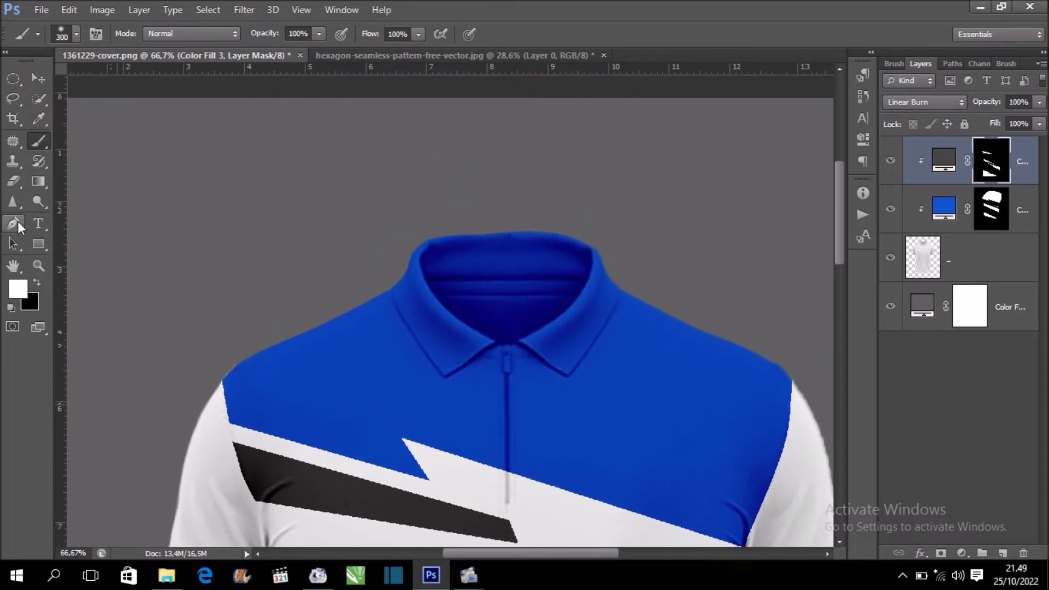
{"action": "left_click", "coordinate": [18, 224]}
{"action": "key", "text": "ctrl+plus"}
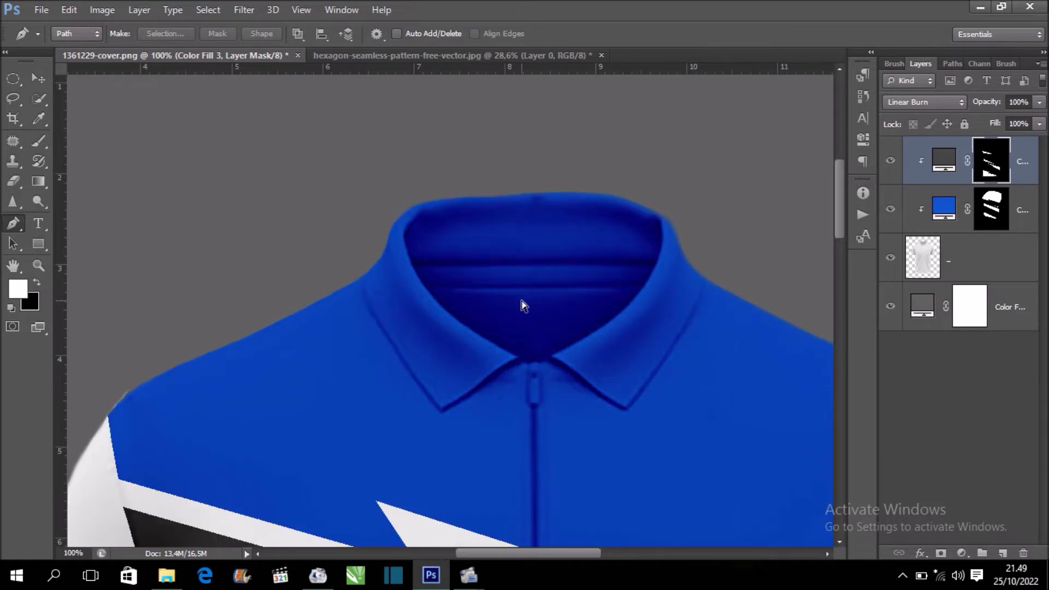
Trace the pen path from the left collar point up the left collar's inner edge.
{"action": "key", "text": "ctrl+plus"}
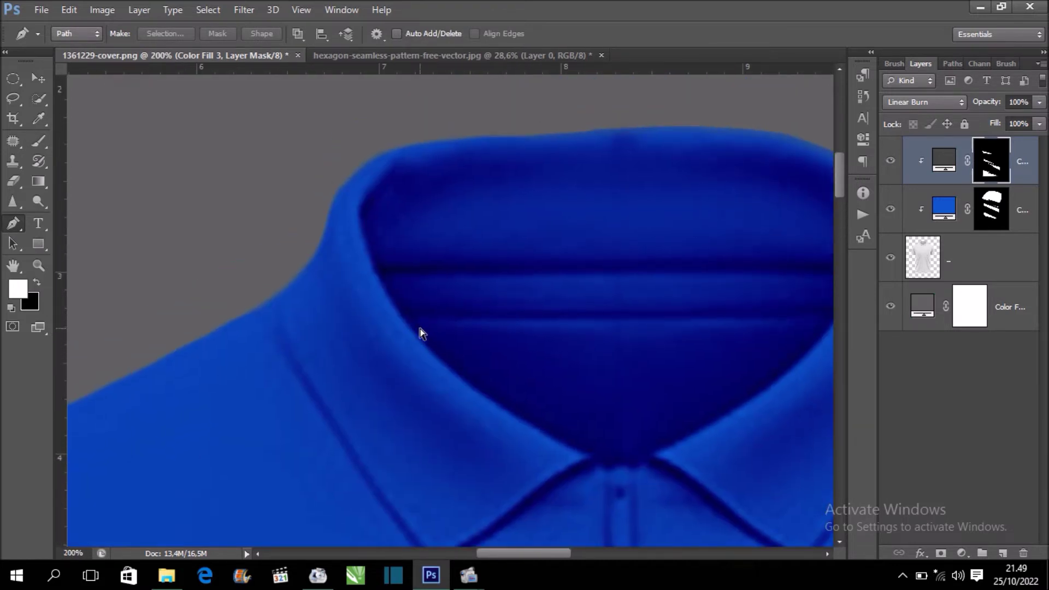
{"action": "key", "text": "ctrl+minus"}
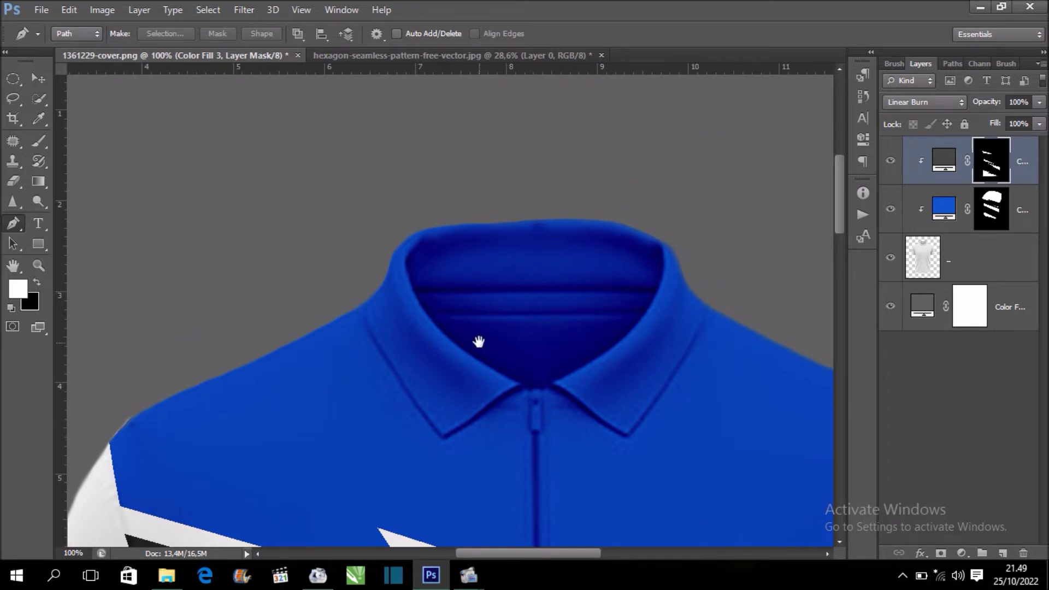
{"action": "scroll", "coordinate": [476, 341], "scroll_direction": "down", "scroll_amount": 2}
{"action": "left_click", "coordinate": [434, 395]}
{"action": "left_click", "coordinate": [479, 365]}
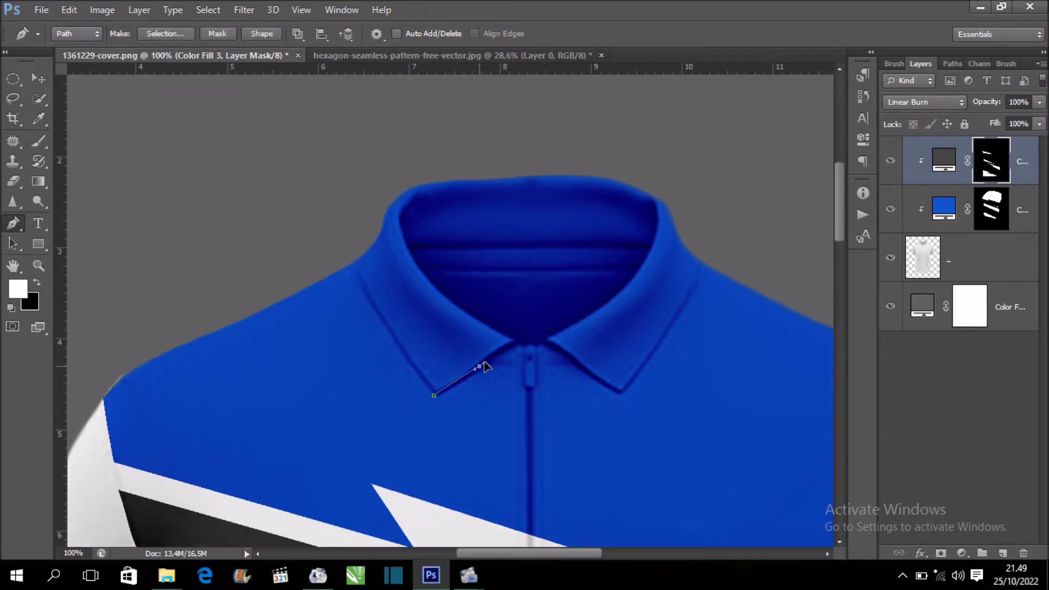
{"action": "left_click", "coordinate": [516, 343]}
{"action": "left_click_drag", "start_coordinate": [440, 296], "coordinate": [423, 278]}
{"action": "scroll", "coordinate": [432, 306], "scroll_direction": "up", "scroll_amount": 3}
{"action": "key", "text": "ctrl+z"}
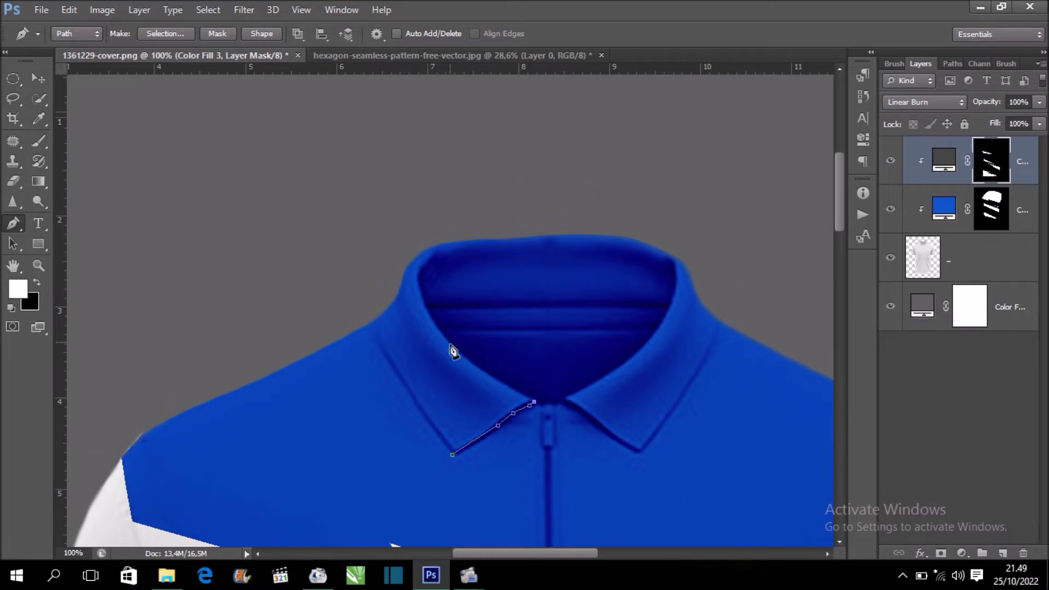
{"action": "left_click_drag", "start_coordinate": [473, 364], "coordinate": [431, 323]}
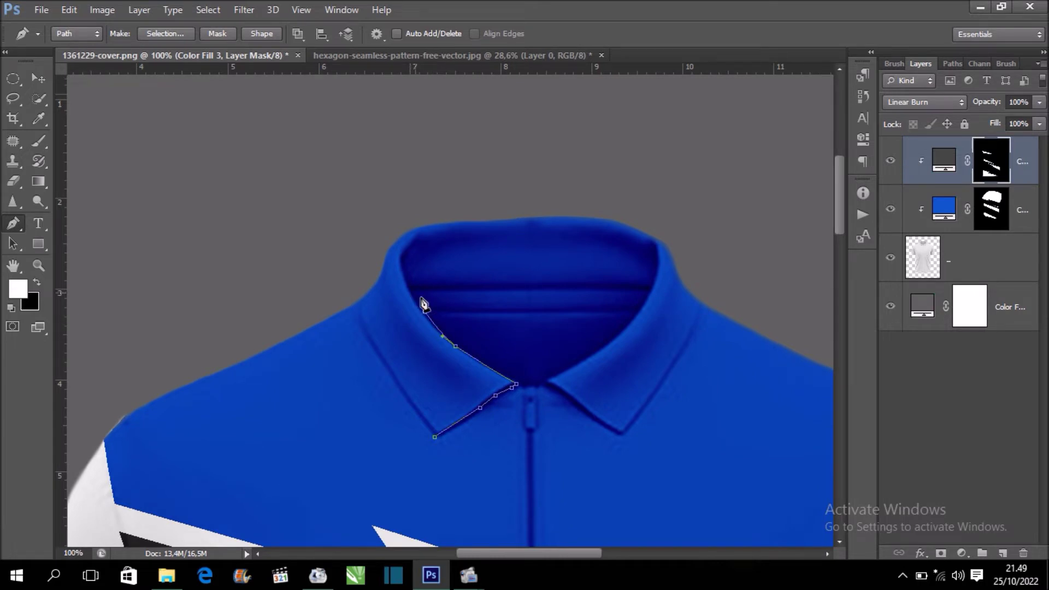
Extend the path across the neck opening and down the right collar's inner edge.
{"action": "left_click", "coordinate": [615, 315]}
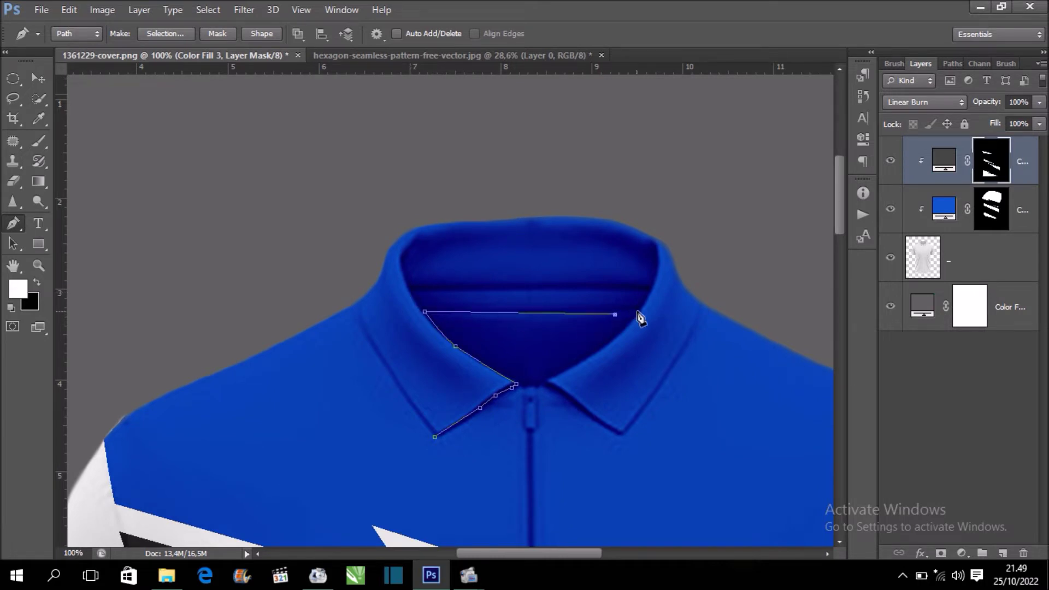
{"action": "left_click", "coordinate": [637, 311]}
{"action": "left_click_drag", "start_coordinate": [629, 329], "coordinate": [617, 338]}
{"action": "key", "text": "ctrl+z"}
{"action": "left_click_drag", "start_coordinate": [619, 336], "coordinate": [600, 350]}
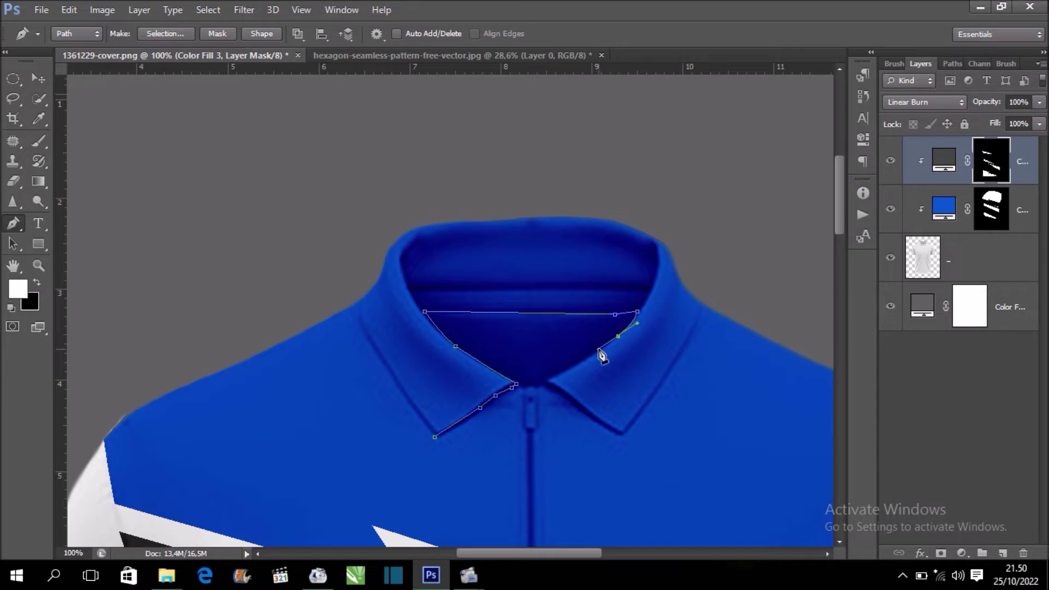
{"action": "left_click_drag", "start_coordinate": [551, 384], "coordinate": [562, 362]}
{"action": "scroll", "coordinate": [563, 356], "scroll_direction": "up", "scroll_amount": 2}
{"action": "scroll", "coordinate": [598, 363], "scroll_direction": "up", "scroll_amount": 1}
{"action": "scroll", "coordinate": [609, 328], "scroll_direction": "up", "scroll_amount": 1}
{"action": "key", "text": "ctrl+z"}
Trace the right collar's lower edge, round its point, and curve up its outer edge.
{"action": "mouse_move", "coordinate": [599, 357]}
{"action": "left_mouse_down"}
{"action": "mouse_move", "coordinate": [582, 363]}
{"action": "mouse_move", "coordinate": [604, 403]}
{"action": "mouse_move", "coordinate": [634, 421]}
{"action": "left_mouse_up"}
{"action": "left_click_drag", "start_coordinate": [616, 383], "coordinate": [538, 273]}
{"action": "left_click", "coordinate": [596, 343]}
{"action": "left_click", "coordinate": [630, 367]}
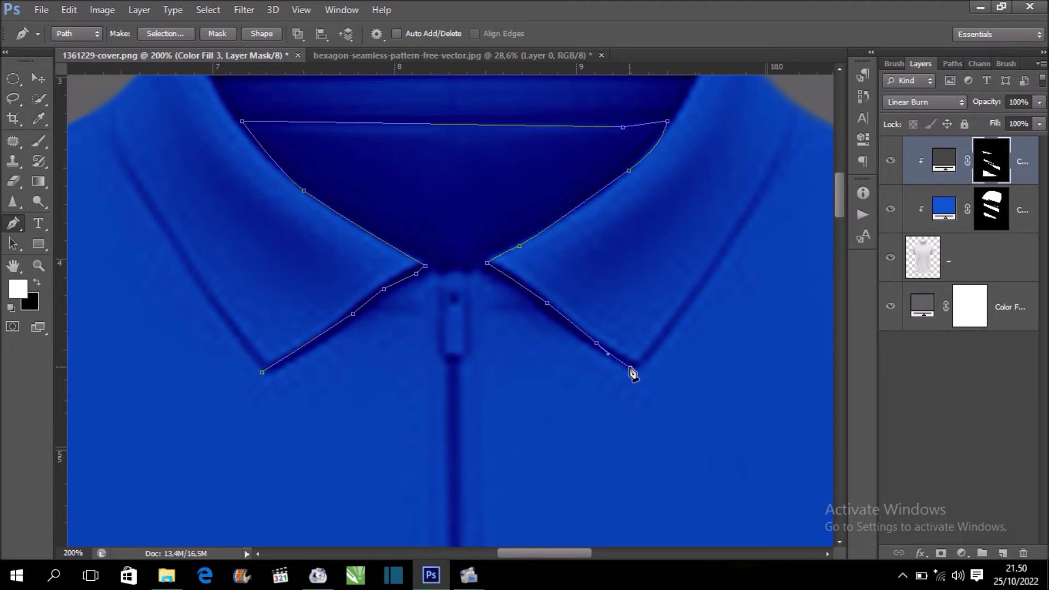
{"action": "left_click_drag", "start_coordinate": [652, 355], "coordinate": [657, 349]}
{"action": "left_click_drag", "start_coordinate": [666, 326], "coordinate": [633, 420]}
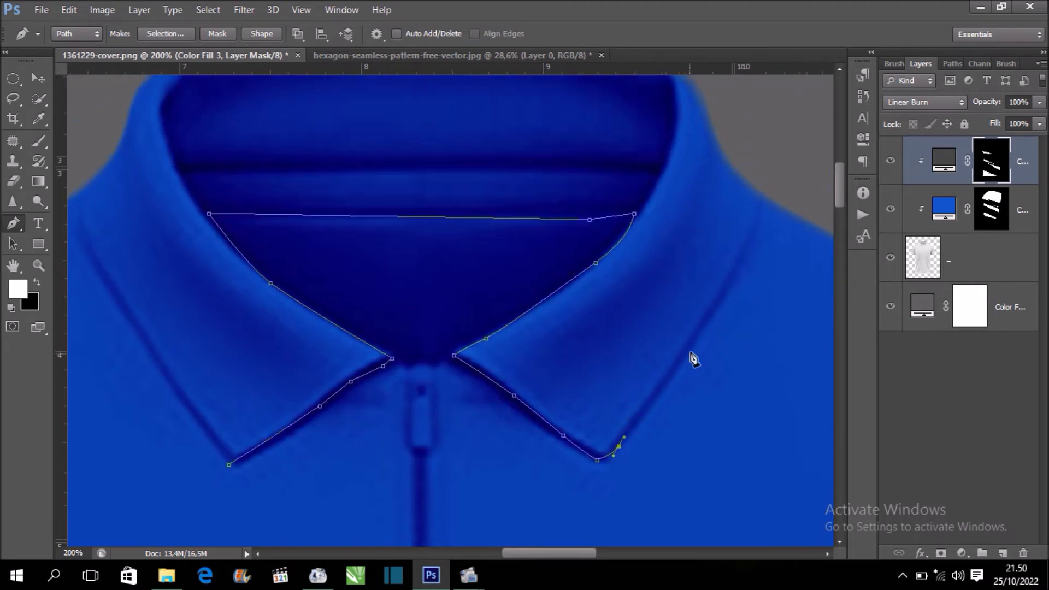
{"action": "left_click", "coordinate": [709, 326]}
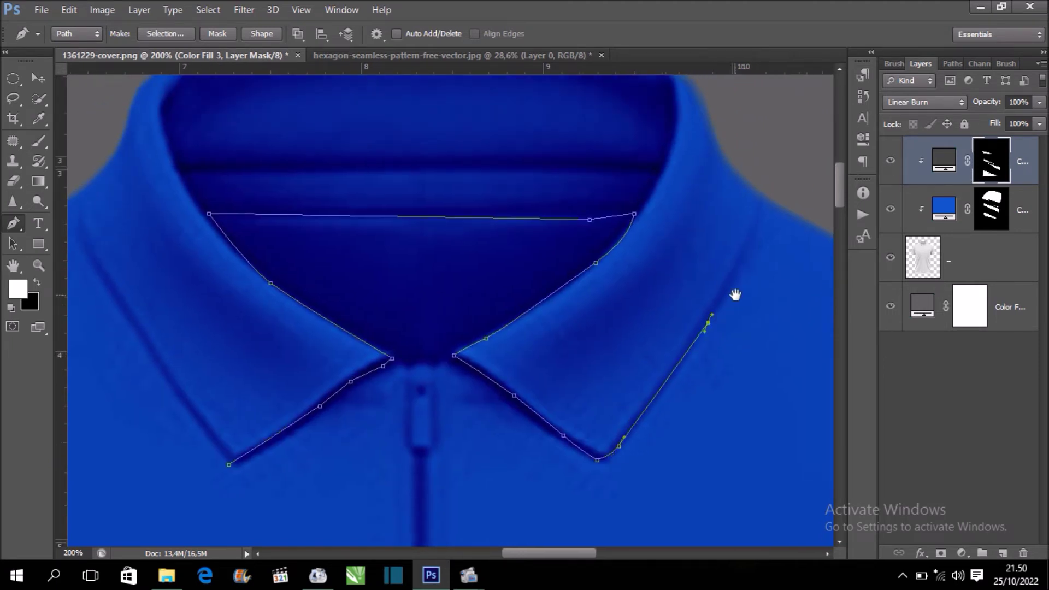
{"action": "left_click_drag", "start_coordinate": [735, 295], "coordinate": [661, 432]}
{"action": "left_click_drag", "start_coordinate": [680, 371], "coordinate": [689, 355]}
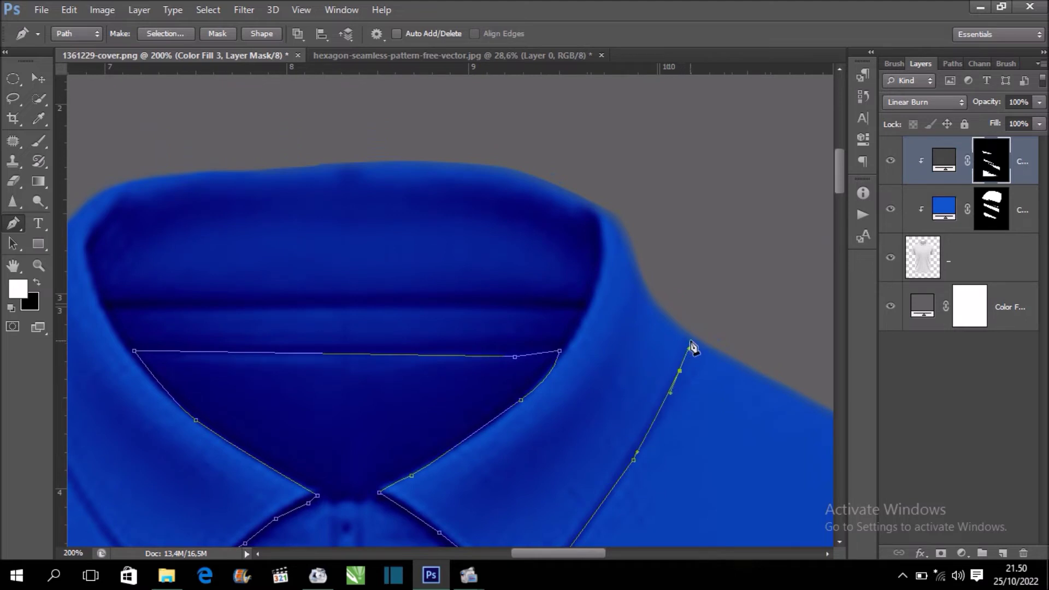
{"action": "scroll", "coordinate": [693, 346], "scroll_direction": "up", "scroll_amount": 1}
{"action": "left_click", "coordinate": [694, 352]}
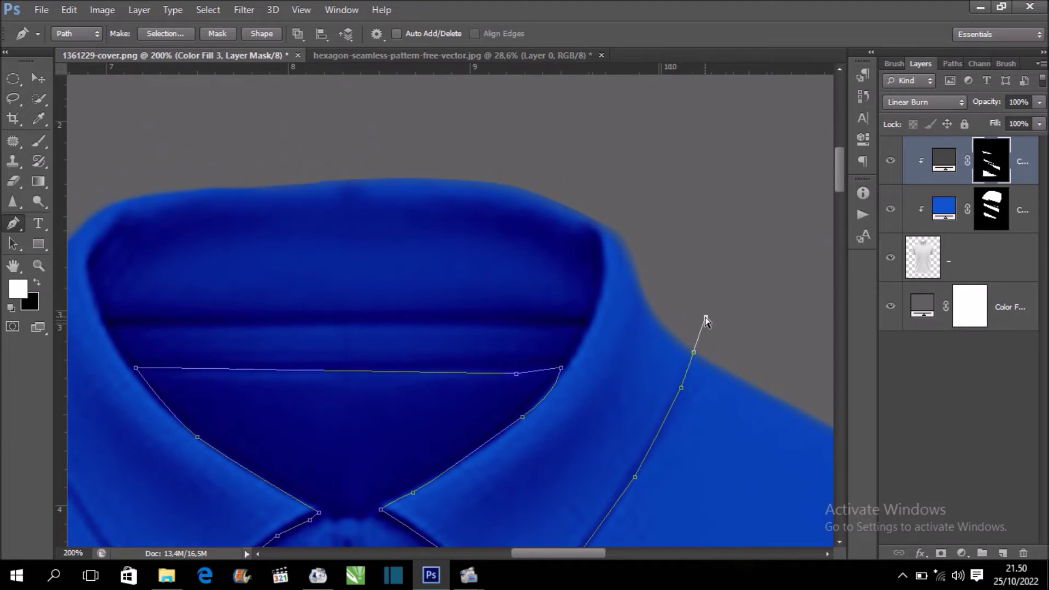
{"action": "key", "text": "ctrl+minus"}
Carry the path above the collar and down the left collar's outer edge, closing it.
{"action": "left_click", "coordinate": [610, 230]}
{"action": "left_click", "coordinate": [302, 207]}
{"action": "left_click", "coordinate": [218, 281]}
{"action": "key", "text": "ctrl+plus"}
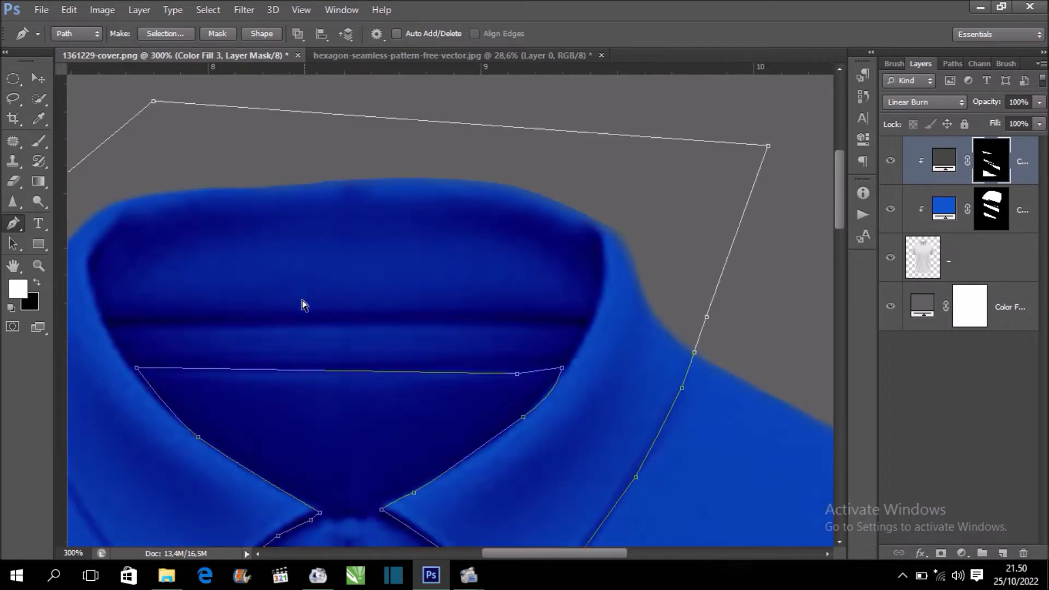
{"action": "left_click_drag", "start_coordinate": [159, 310], "coordinate": [558, 345]}
{"action": "left_click", "coordinate": [354, 391]}
{"action": "mouse_move", "coordinate": [345, 447]}
{"action": "left_mouse_down"}
{"action": "mouse_move", "coordinate": [345, 460]}
{"action": "mouse_move", "coordinate": [356, 288]}
{"action": "left_mouse_up"}
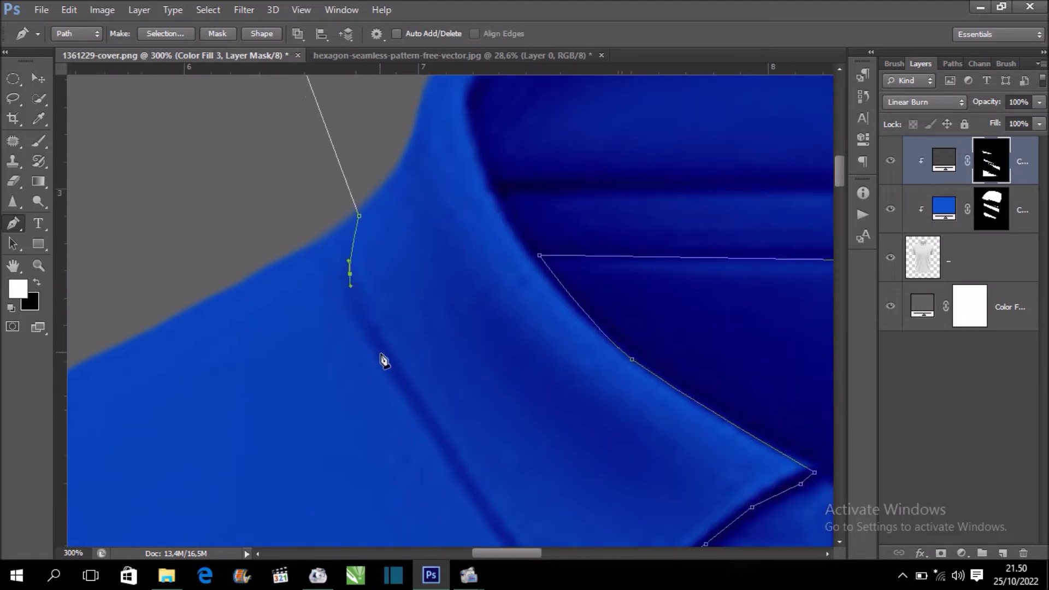
{"action": "mouse_move", "coordinate": [401, 383]}
{"action": "left_mouse_down"}
{"action": "mouse_move", "coordinate": [408, 394]}
{"action": "mouse_move", "coordinate": [400, 287]}
{"action": "left_mouse_up"}
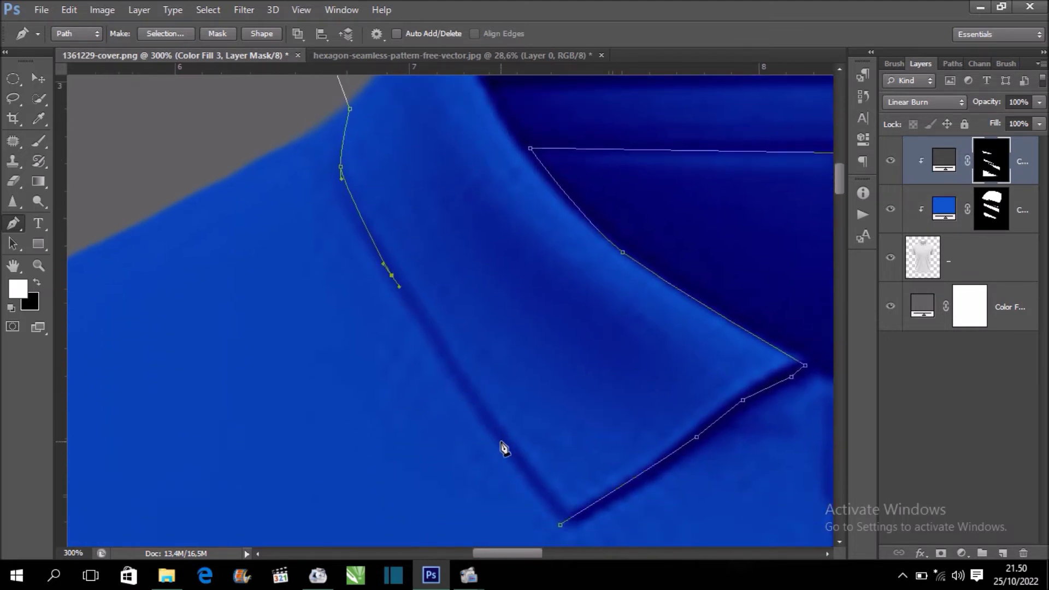
{"action": "left_click", "coordinate": [560, 525]}
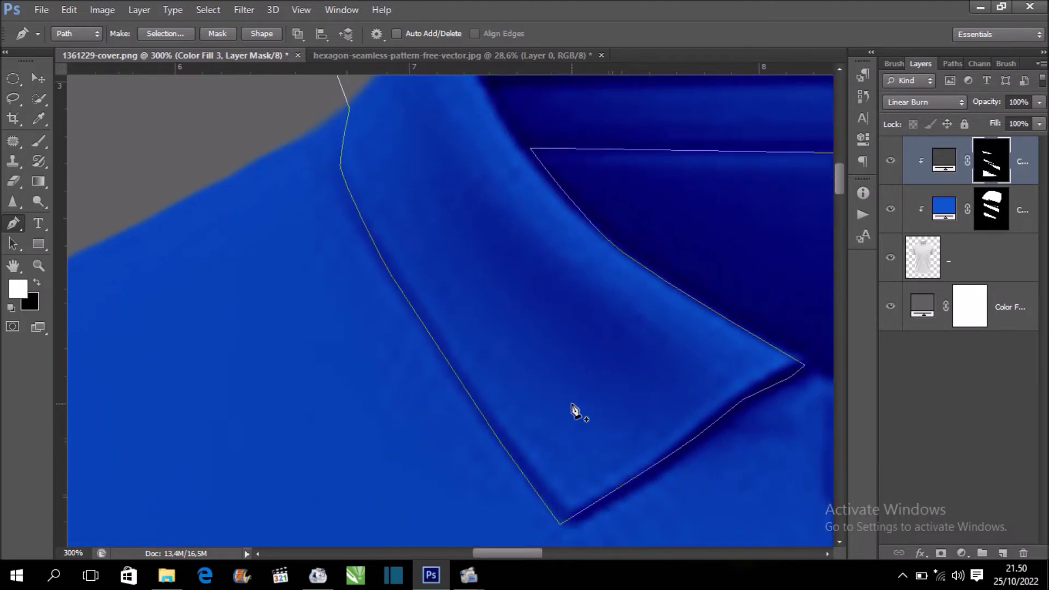
Turn the closed collar path into a selection with Make Selection.
{"action": "right_click", "coordinate": [574, 411]}
{"action": "left_click", "coordinate": [680, 120]}
{"action": "key", "text": "Return"}
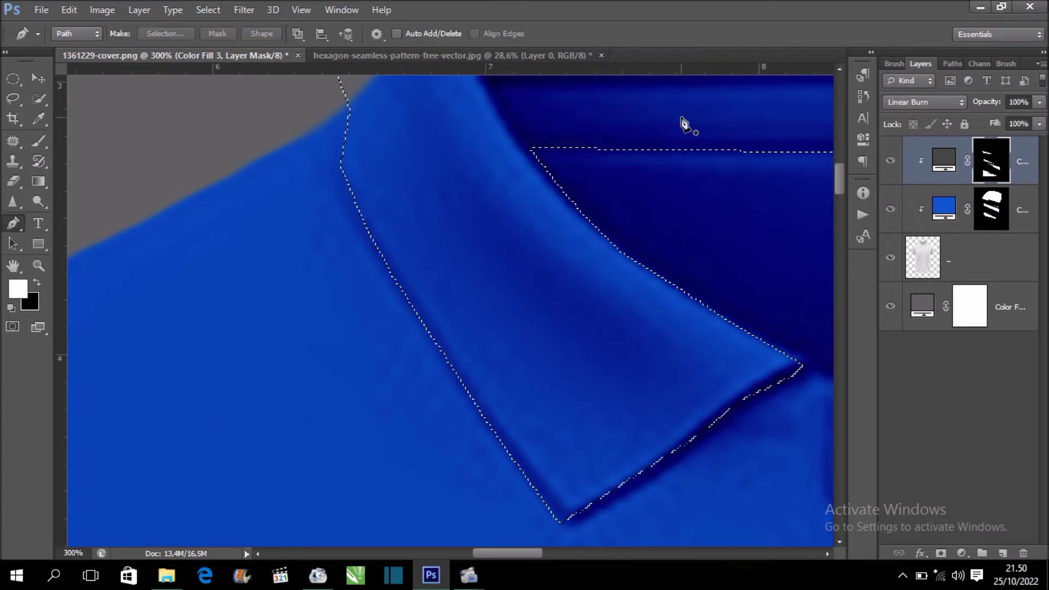
Paint black on the blue yoke mask to clear blue from the collar.
{"action": "scroll", "coordinate": [684, 123], "scroll_direction": "down", "scroll_amount": 2, "text": "alt"}
{"action": "scroll", "coordinate": [627, 188], "scroll_direction": "down", "scroll_amount": 1, "text": "alt"}
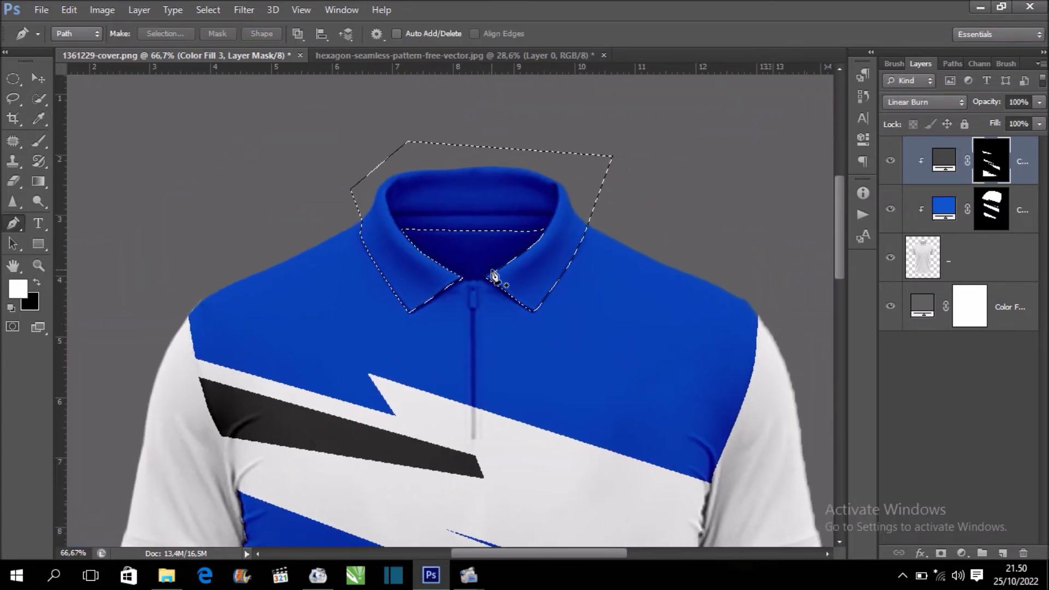
{"action": "left_click", "coordinate": [996, 212]}
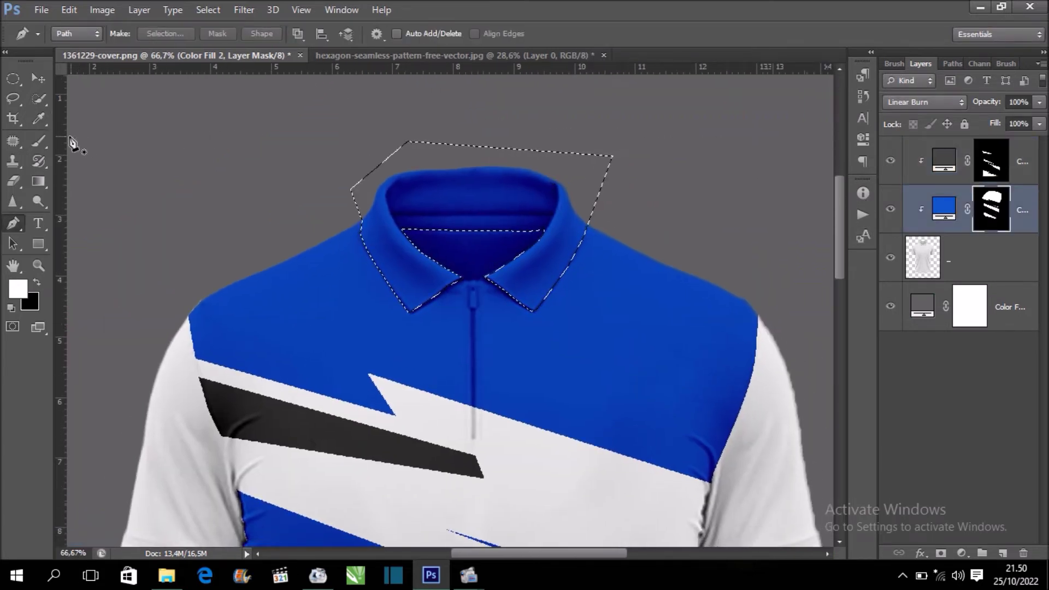
{"action": "left_click", "coordinate": [46, 143]}
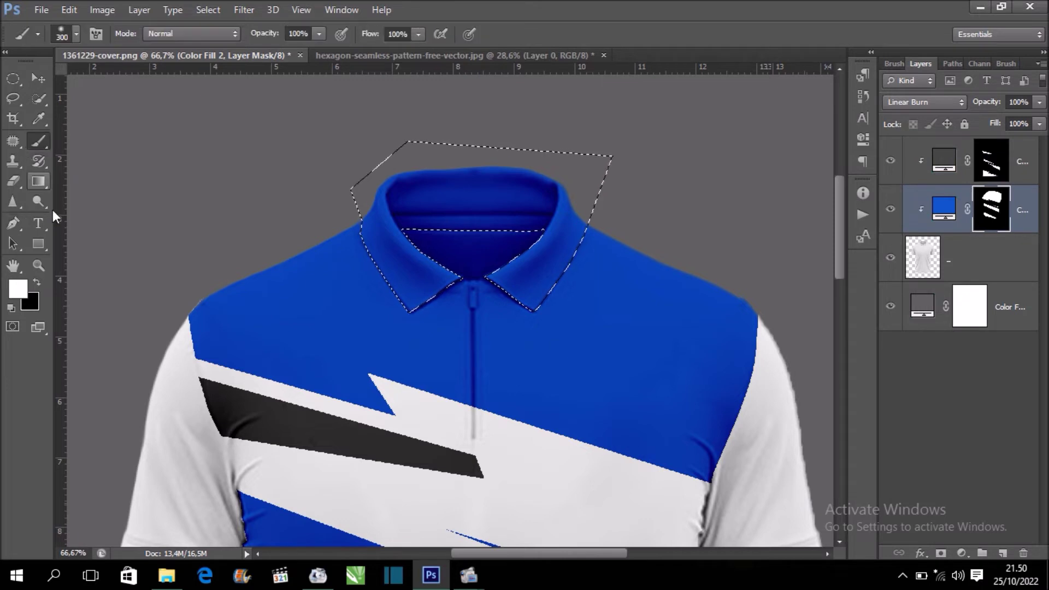
{"action": "left_click", "coordinate": [38, 282]}
{"action": "mouse_move", "coordinate": [372, 257]}
{"action": "left_mouse_down"}
{"action": "mouse_move", "coordinate": [498, 131]}
{"action": "mouse_move", "coordinate": [505, 187]}
{"action": "left_mouse_up"}
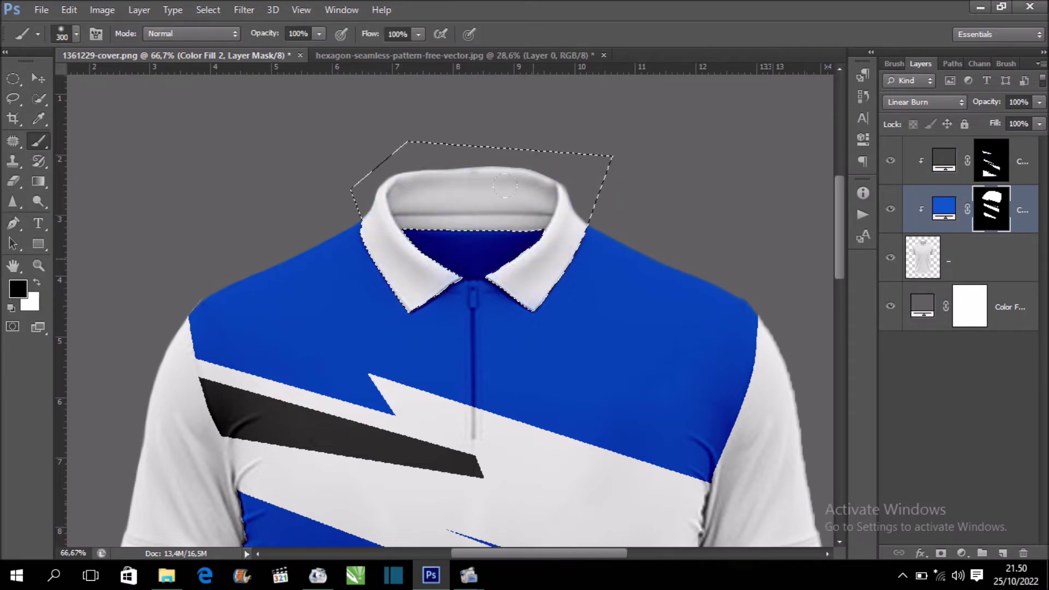
Paint white on the dark stripe mask to make the collar charcoal, then deselect.
{"action": "left_click", "coordinate": [991, 160]}
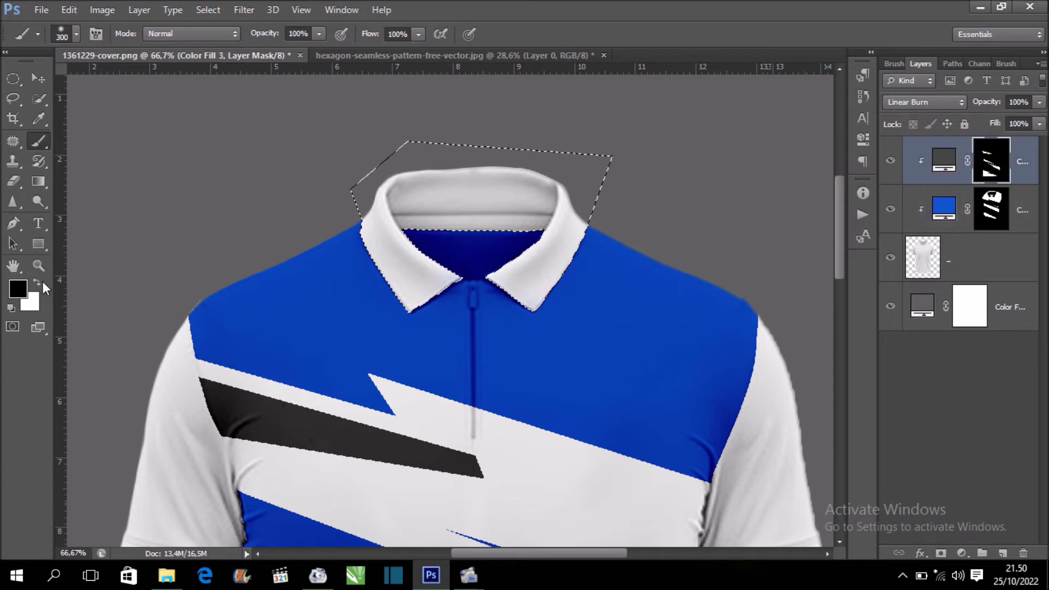
{"action": "left_click", "coordinate": [36, 281]}
{"action": "mouse_move", "coordinate": [426, 284]}
{"action": "left_mouse_down"}
{"action": "mouse_move", "coordinate": [333, 208]}
{"action": "mouse_move", "coordinate": [469, 111]}
{"action": "mouse_move", "coordinate": [548, 173]}
{"action": "left_mouse_up"}
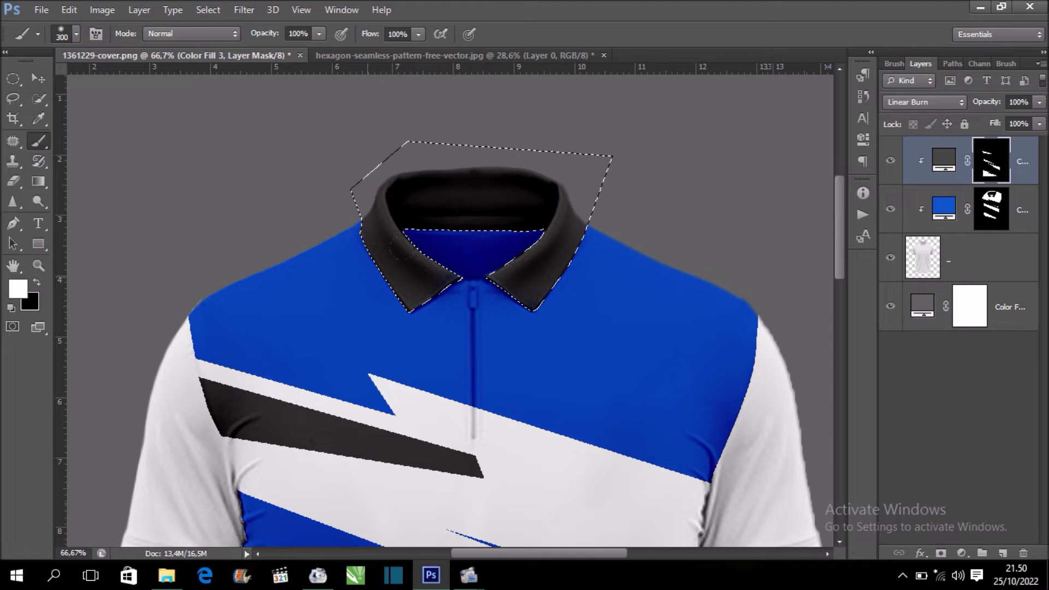
{"action": "key", "text": "ctrl+d"}
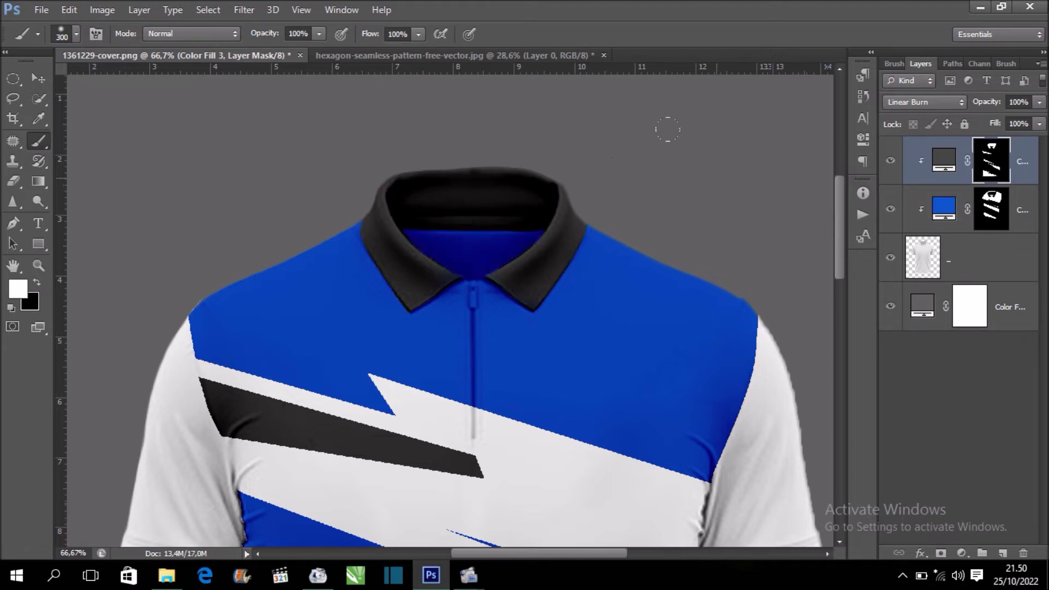
{"action": "key", "text": "ctrl+minus"}
{"action": "key", "text": "ctrl+minus"}
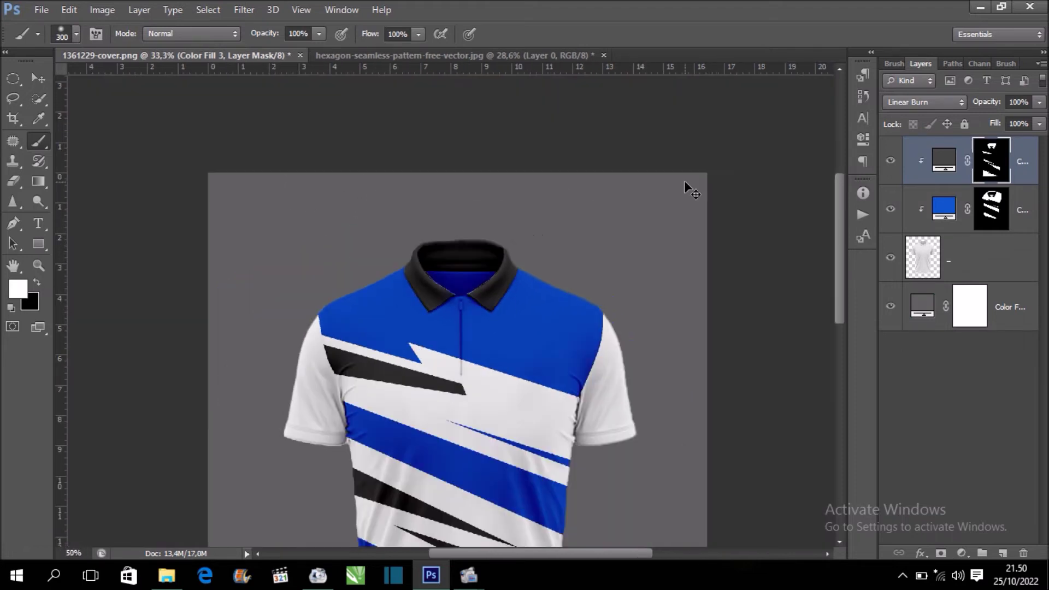
{"action": "key", "text": "ctrl+plus"}
{"action": "key", "text": "ctrl+0"}
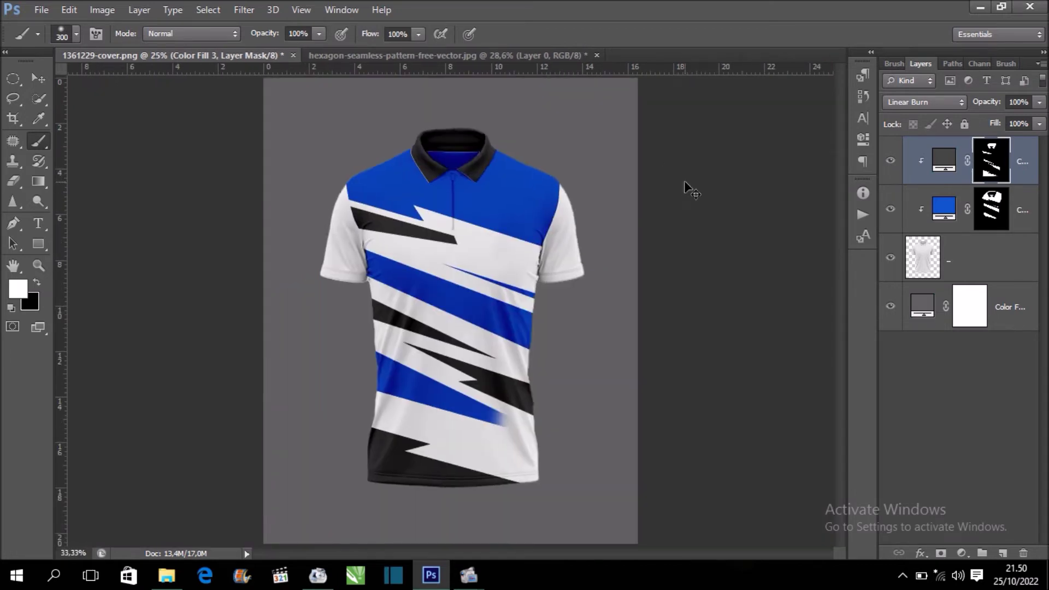
{"action": "key", "text": "ctrl+plus"}
{"action": "left_click_drag", "start_coordinate": [664, 181], "coordinate": [666, 268]}
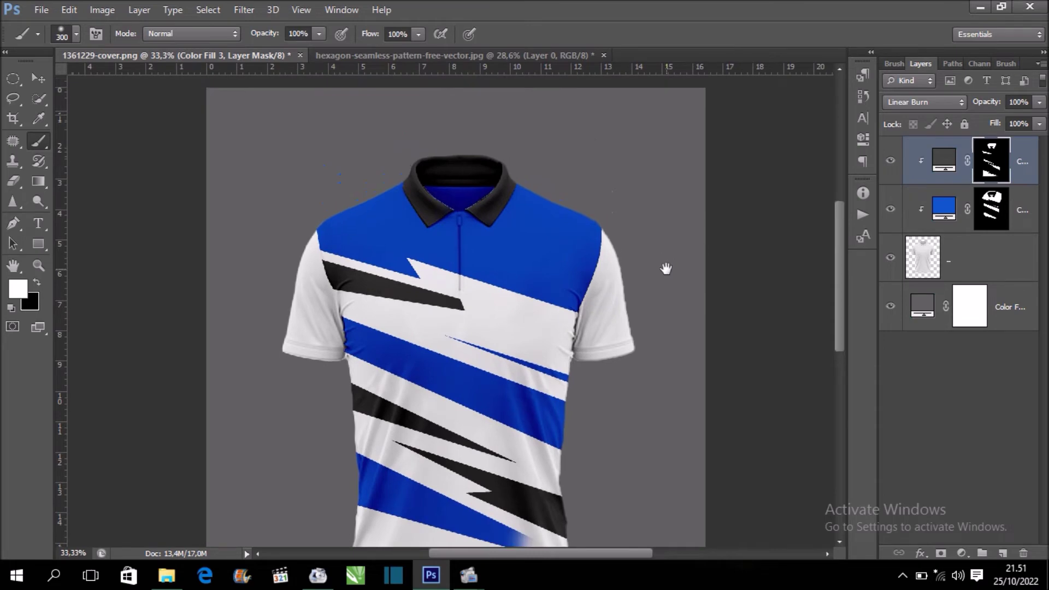
{"action": "key", "text": "ctrl+plus"}
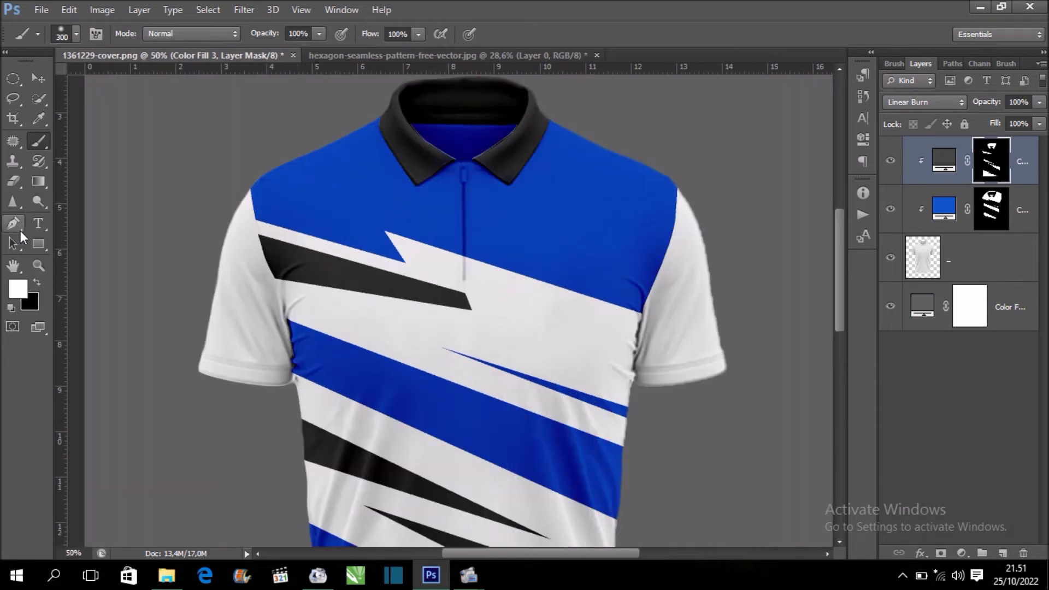
{"action": "left_click", "coordinate": [20, 230]}
{"action": "key", "text": "ctrl+plus"}
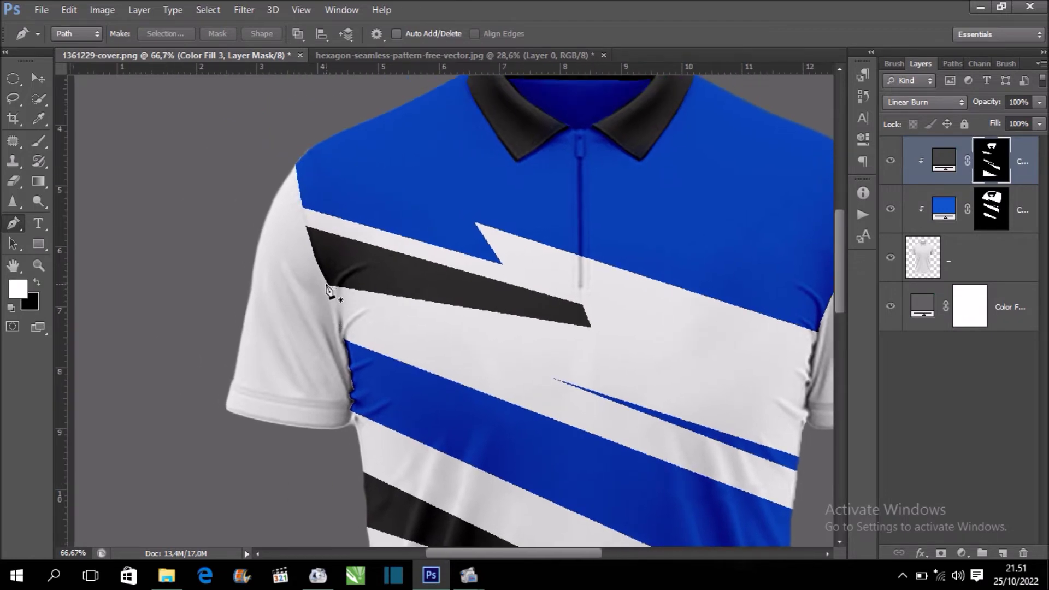
{"action": "left_click", "coordinate": [984, 276]}
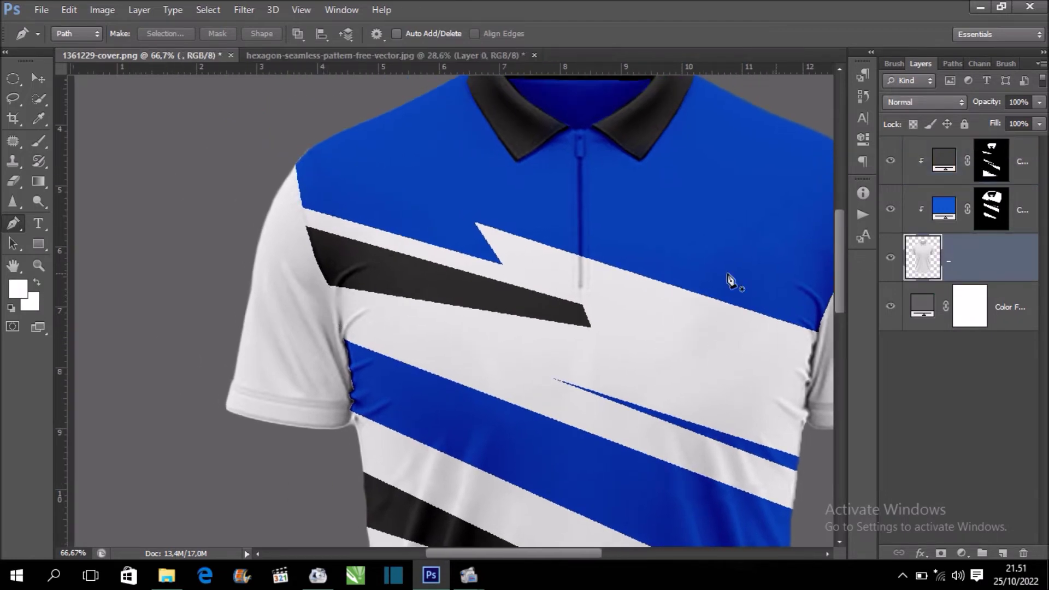
Outline a slanted band from the left sleeve edge to the seam, fixing a misplaced anchor.
{"action": "left_click", "coordinate": [325, 292]}
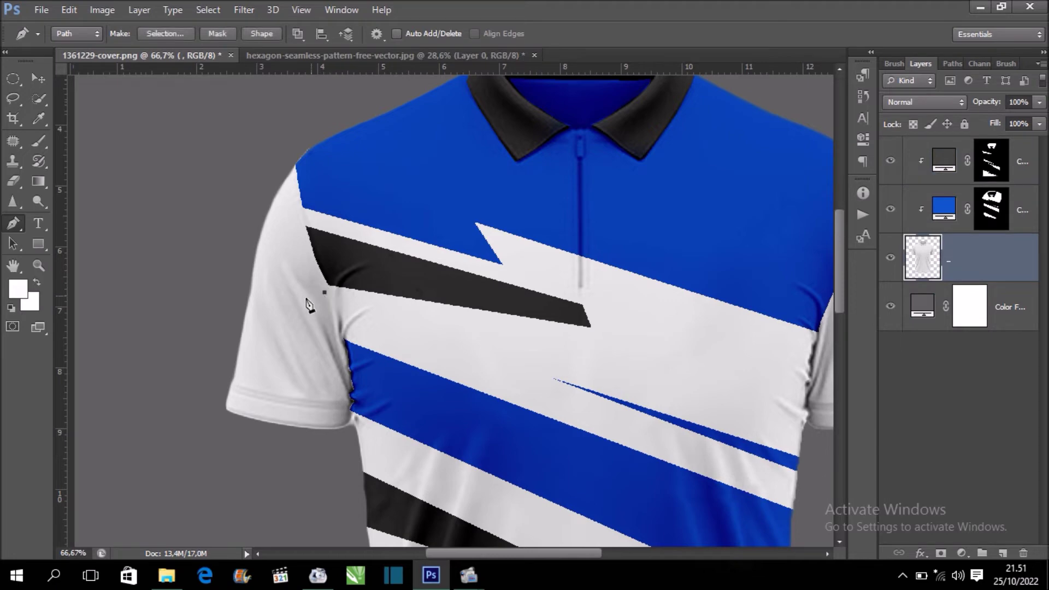
{"action": "left_click", "coordinate": [257, 313]}
{"action": "left_click_drag", "start_coordinate": [225, 271], "coordinate": [212, 245]}
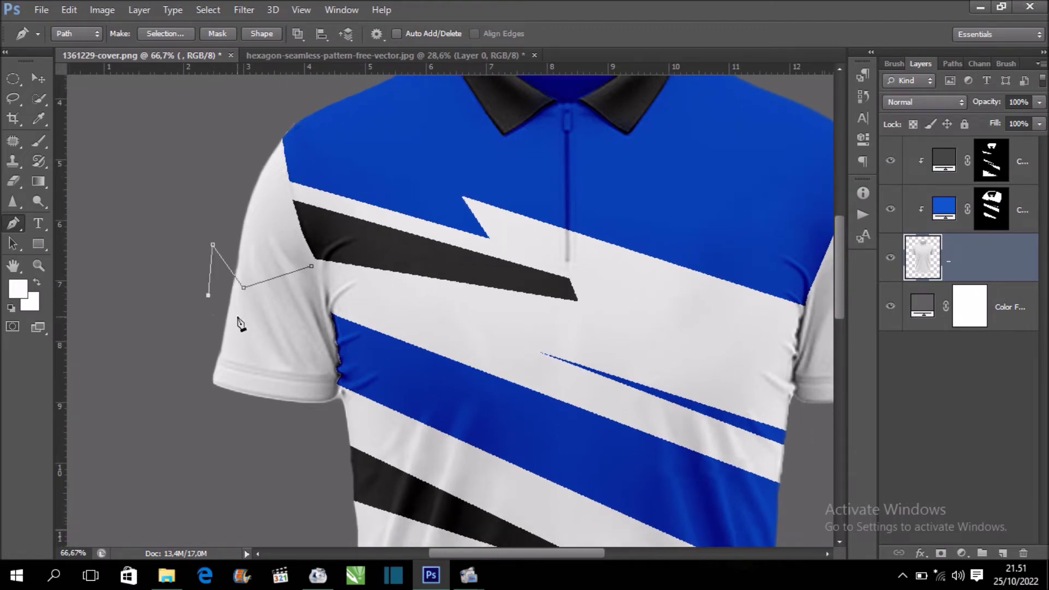
{"action": "left_click", "coordinate": [218, 278]}
{"action": "key", "text": "ctrl+plus"}
{"action": "key", "text": "ctrl+plus"}
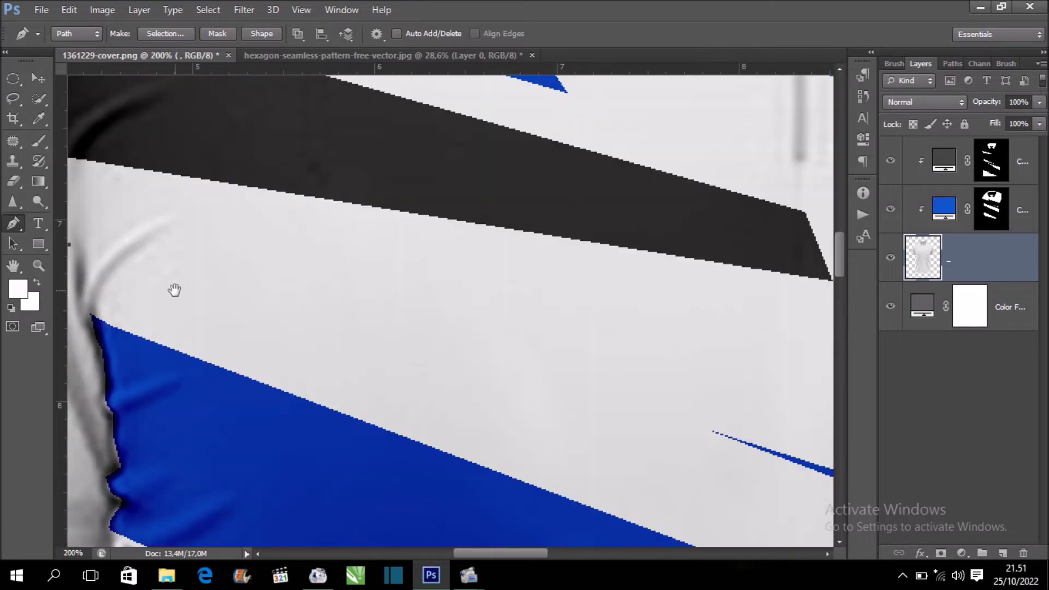
{"action": "left_click_drag", "start_coordinate": [175, 290], "coordinate": [499, 316]}
{"action": "key", "text": "ctrl+z"}
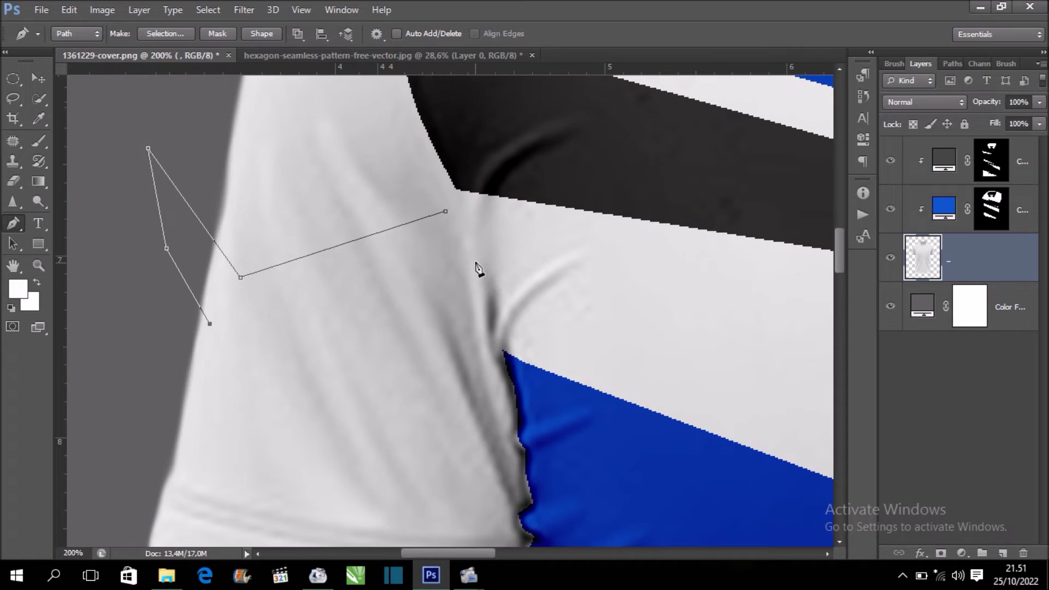
{"action": "left_click", "coordinate": [466, 246]}
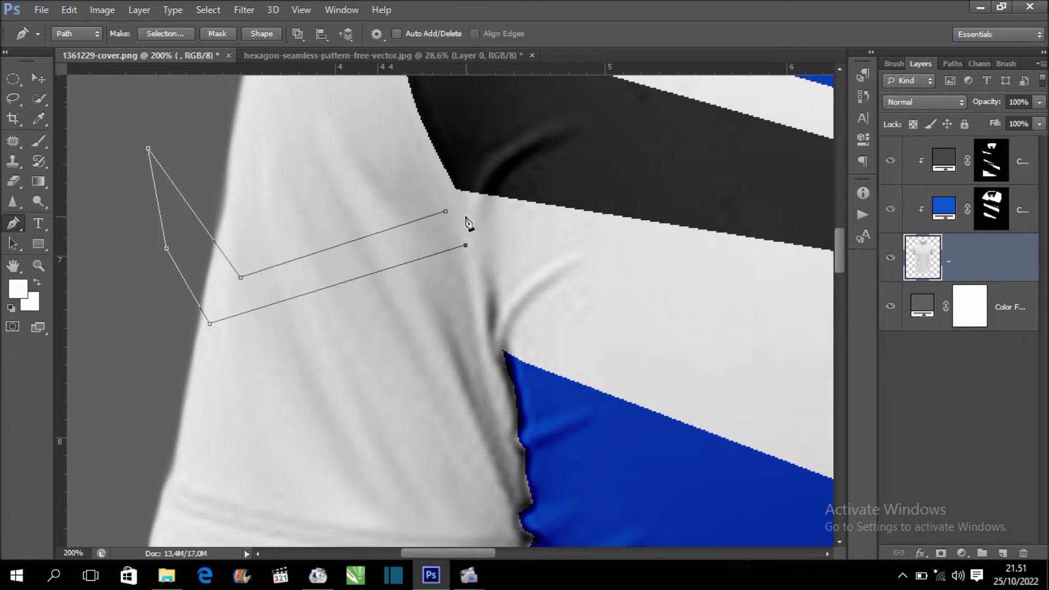
{"action": "left_click", "coordinate": [460, 204]}
{"action": "right_click", "coordinate": [438, 222]}
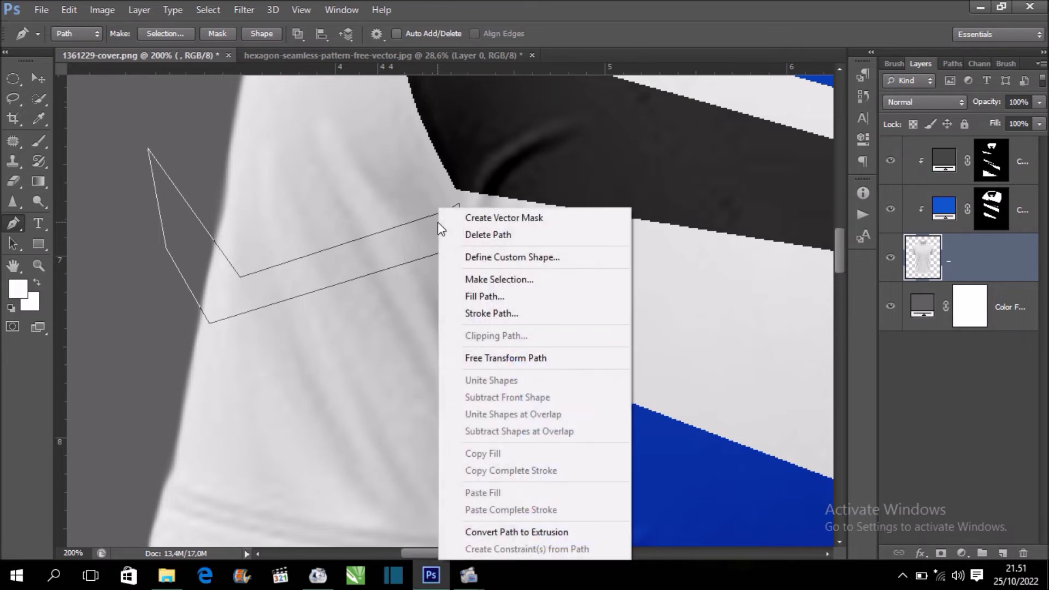
Make the band path a selection, paint it white on the dark fill mask, and deselect.
{"action": "left_click", "coordinate": [526, 282]}
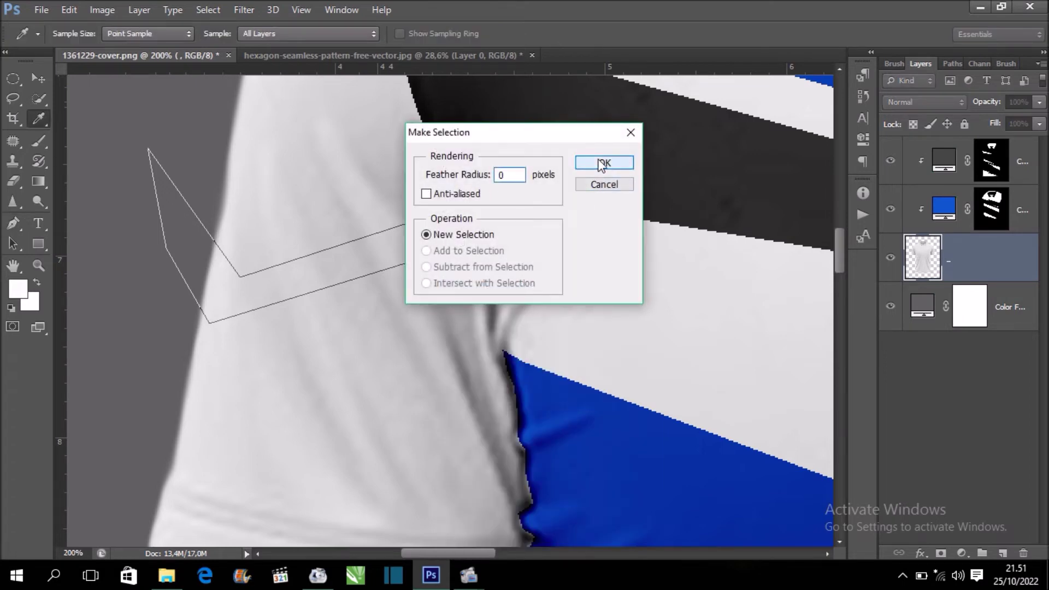
{"action": "left_click", "coordinate": [605, 163]}
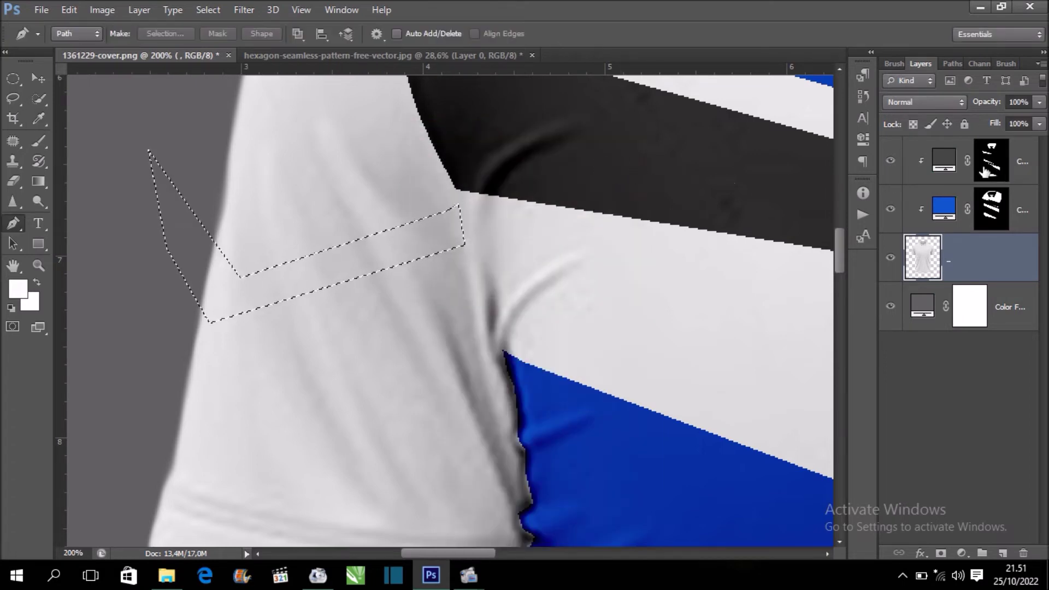
{"action": "key", "text": "alt+bracketright"}
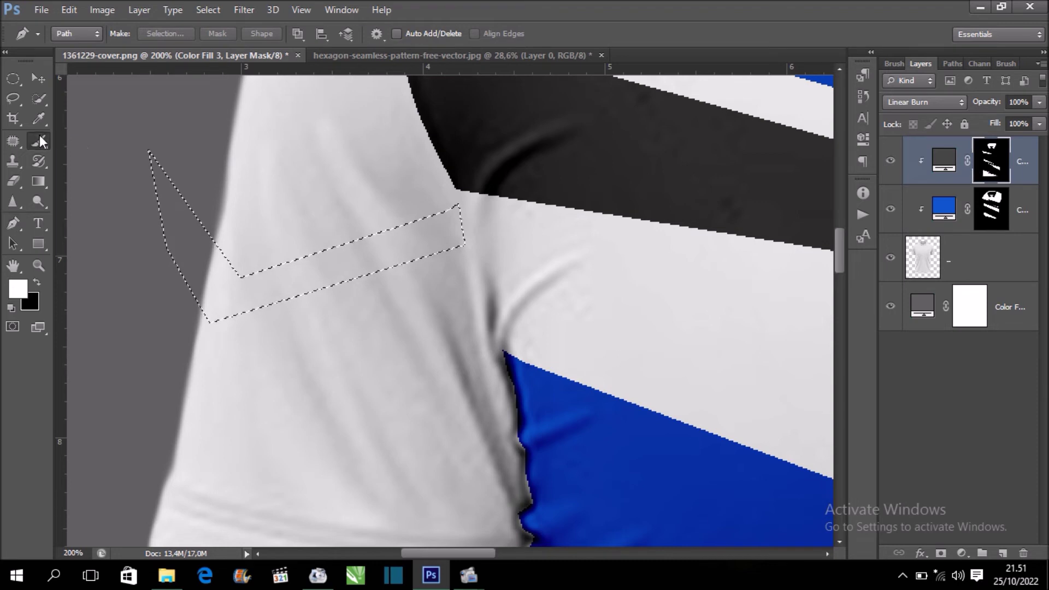
{"action": "key", "text": "b"}
{"action": "mouse_move", "coordinate": [246, 304]}
{"action": "left_mouse_down"}
{"action": "mouse_move", "coordinate": [346, 287]}
{"action": "mouse_move", "coordinate": [363, 257]}
{"action": "left_mouse_up"}
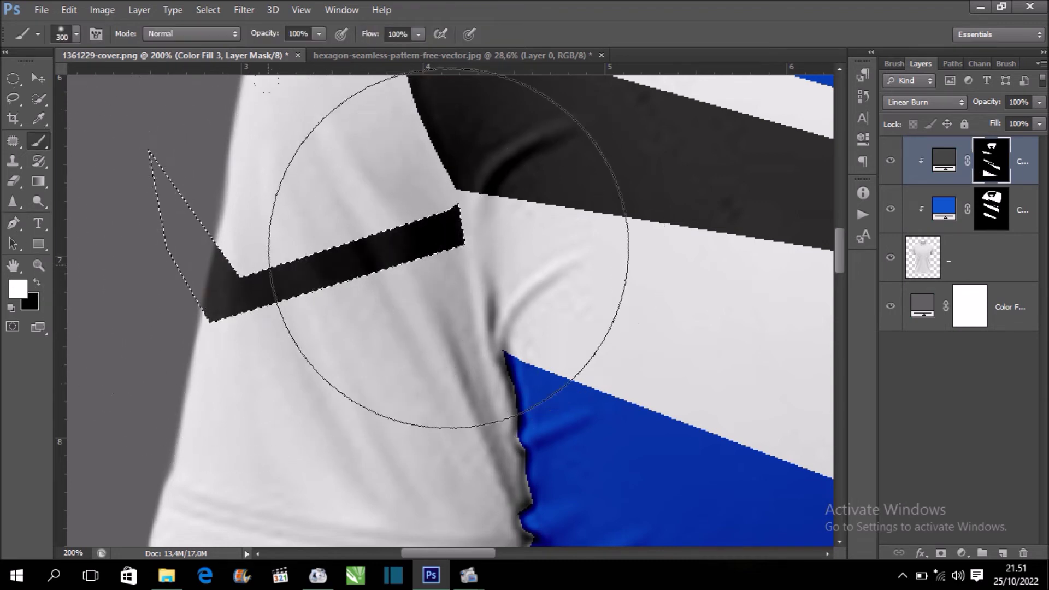
{"action": "key", "text": "ctrl+d"}
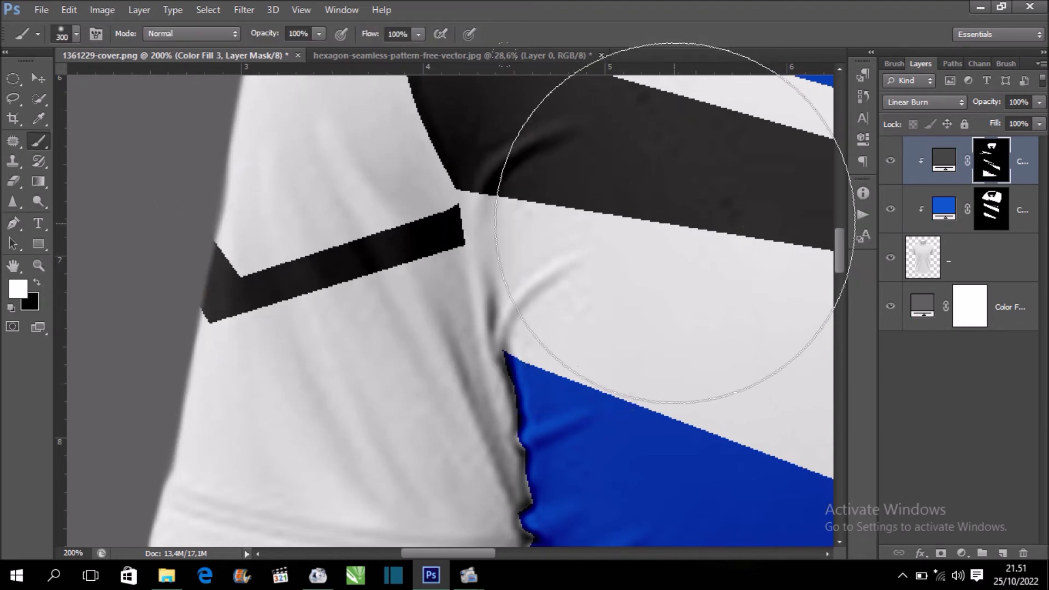
{"action": "key", "text": "ctrl+minus"}
{"action": "key", "text": "ctrl+minus"}
{"action": "key", "text": "ctrl+minus"}
{"action": "key", "text": "ctrl+minus"}
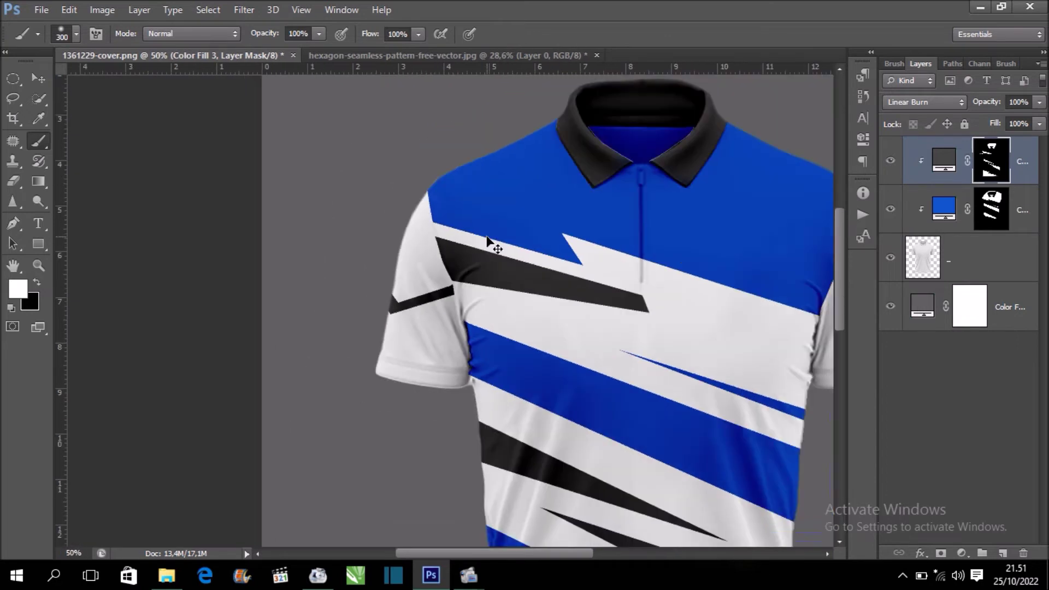
{"action": "key", "text": "ctrl+plus"}
{"action": "key", "text": "ctrl+plus"}
{"action": "left_click_drag", "start_coordinate": [408, 280], "coordinate": [410, 276]}
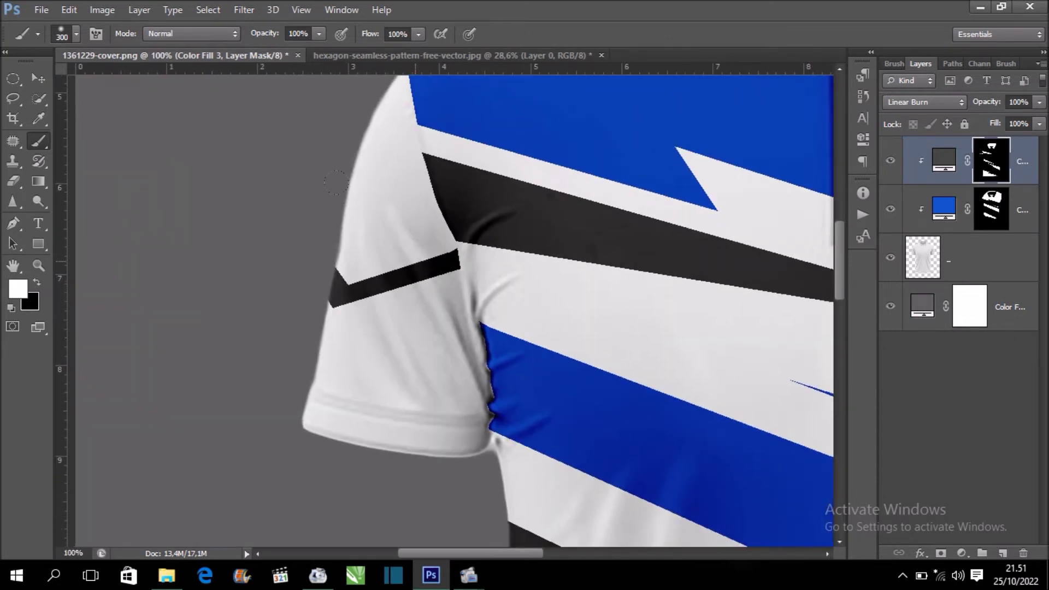
{"action": "left_click", "coordinate": [13, 223]}
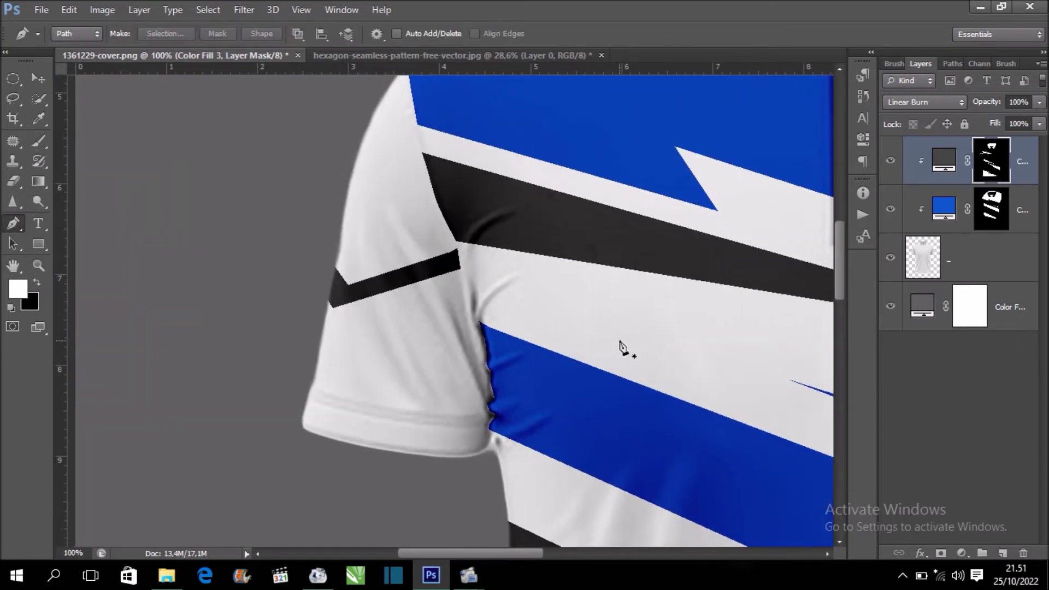
Outline a second chevron band just below the dark band on the left sleeve.
{"action": "key", "text": "ctrl+plus"}
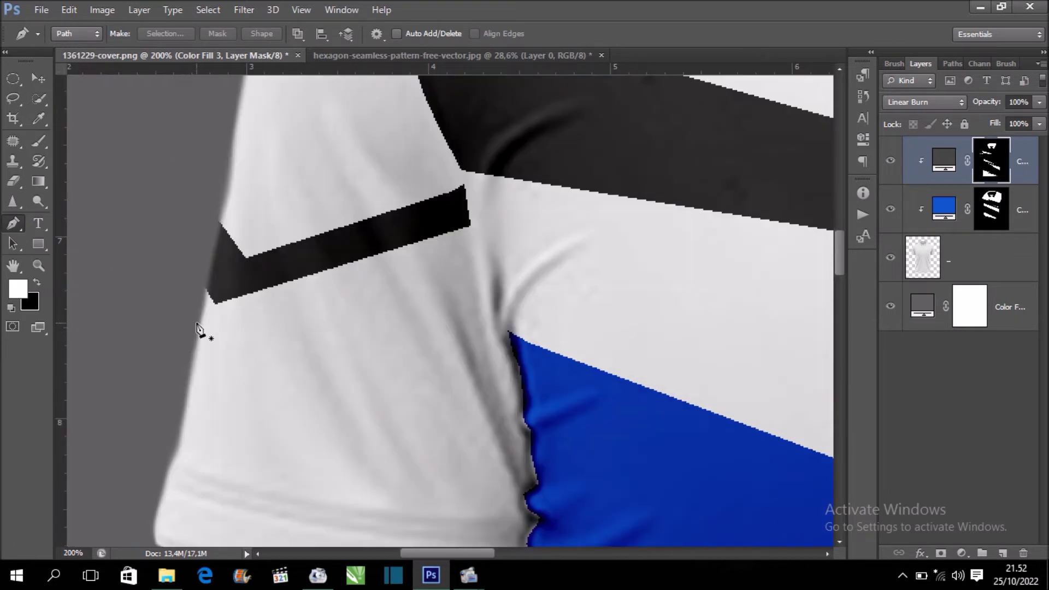
{"action": "left_click", "coordinate": [201, 321]}
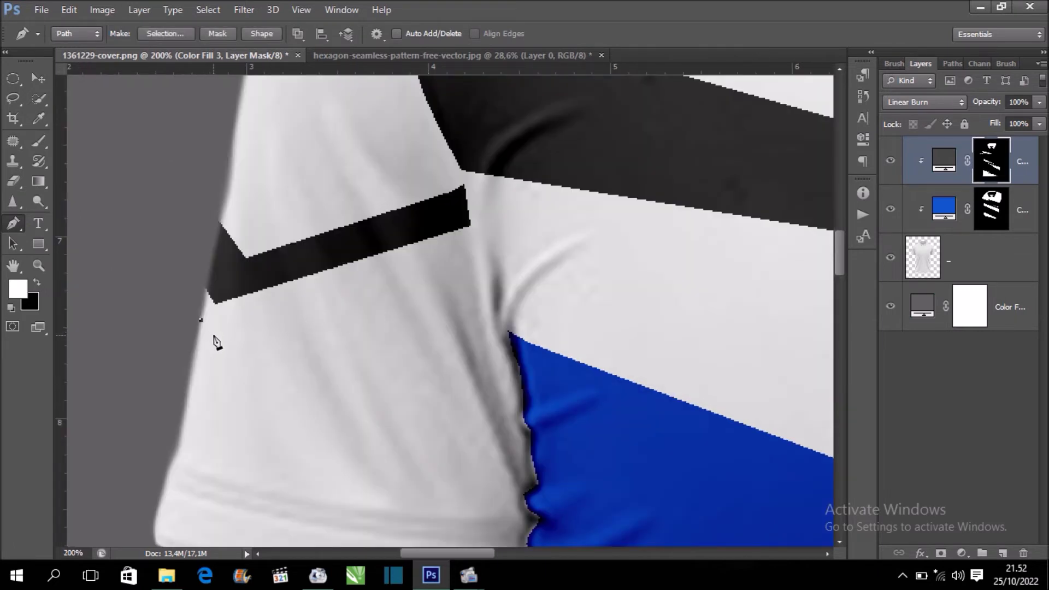
{"action": "left_click", "coordinate": [491, 262]}
{"action": "left_click", "coordinate": [492, 297]}
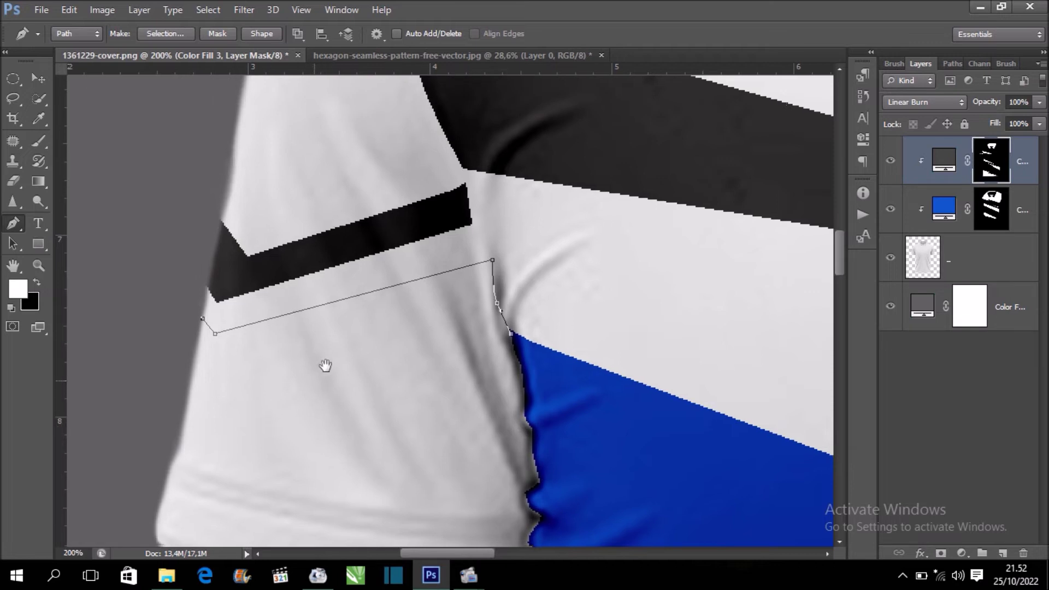
{"action": "scroll", "coordinate": [303, 360], "scroll_direction": "down", "scroll_amount": 2}
{"action": "scroll", "coordinate": [303, 361], "scroll_direction": "left", "scroll_amount": 2}
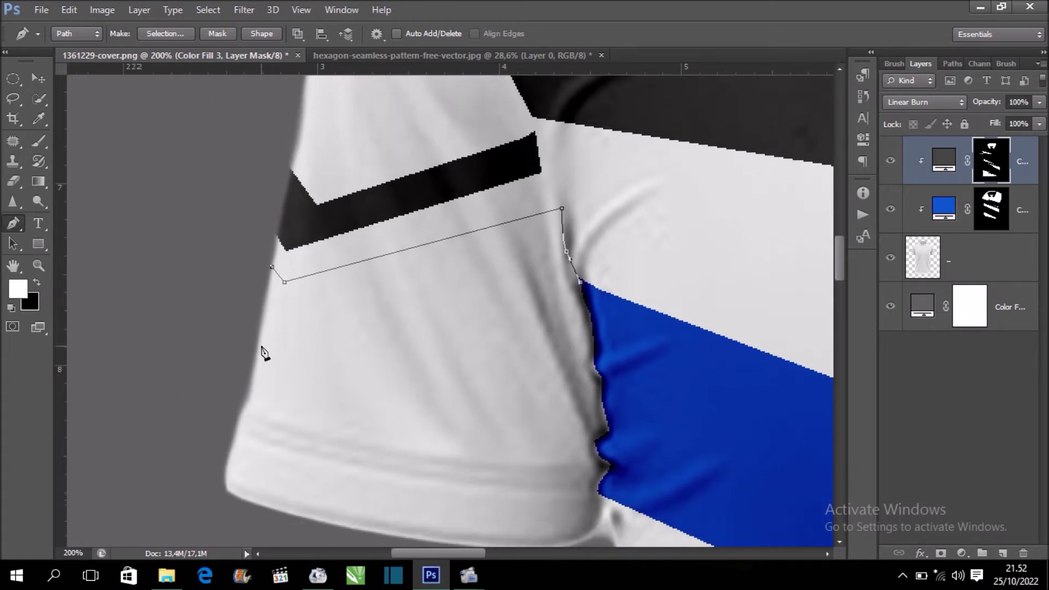
{"action": "left_click", "coordinate": [287, 341]}
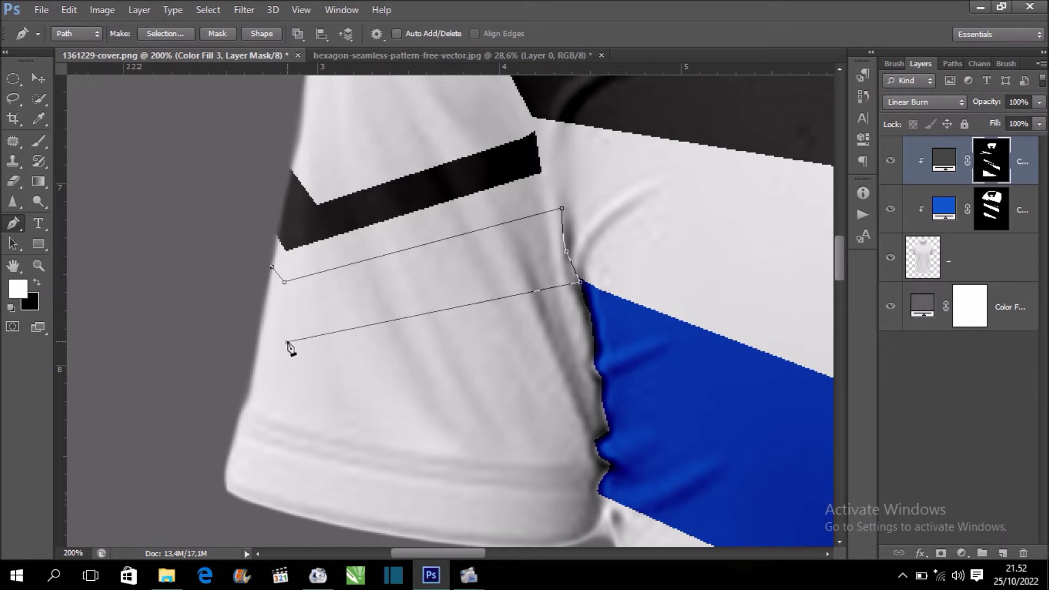
{"action": "left_click", "coordinate": [258, 288]}
{"action": "key", "text": "ctrl+z"}
{"action": "left_click", "coordinate": [272, 268]}
Make the second band a selection, paint it on the Color Fill 2 mask, and deselect.
{"action": "right_click", "coordinate": [287, 284]}
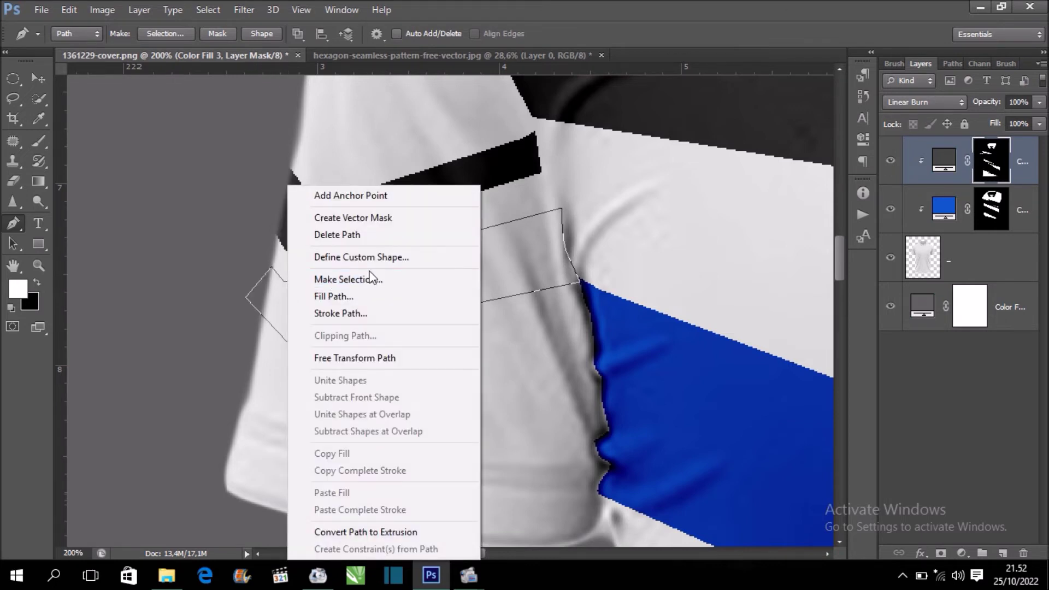
{"action": "left_click", "coordinate": [371, 279]}
{"action": "left_click", "coordinate": [622, 164]}
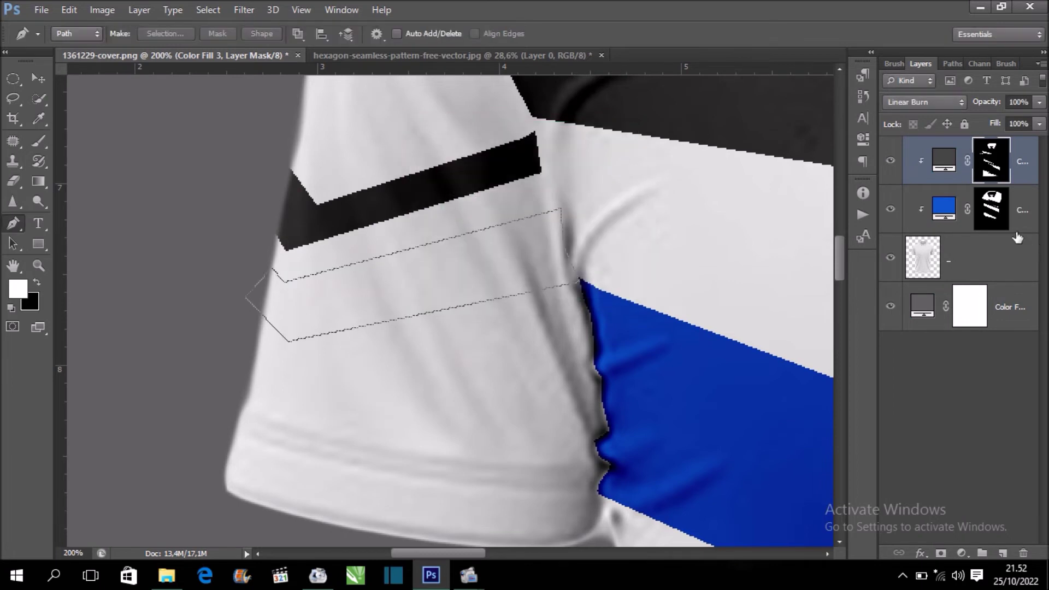
{"action": "left_click", "coordinate": [993, 210]}
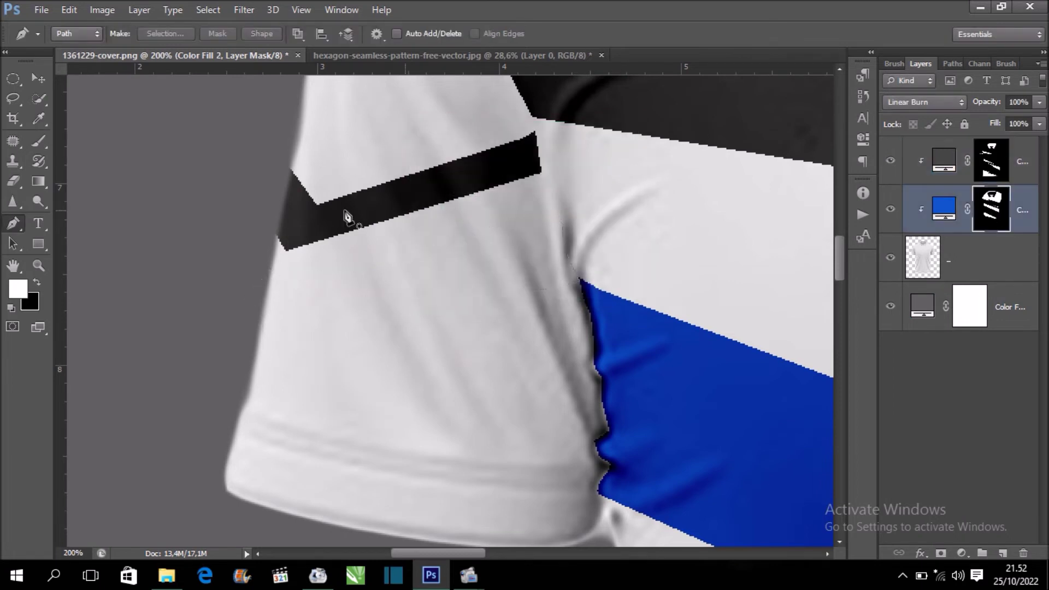
{"action": "left_click", "coordinate": [38, 141]}
{"action": "mouse_move", "coordinate": [325, 348]}
{"action": "left_mouse_down"}
{"action": "mouse_move", "coordinate": [351, 270]}
{"action": "mouse_move", "coordinate": [392, 269]}
{"action": "left_mouse_up"}
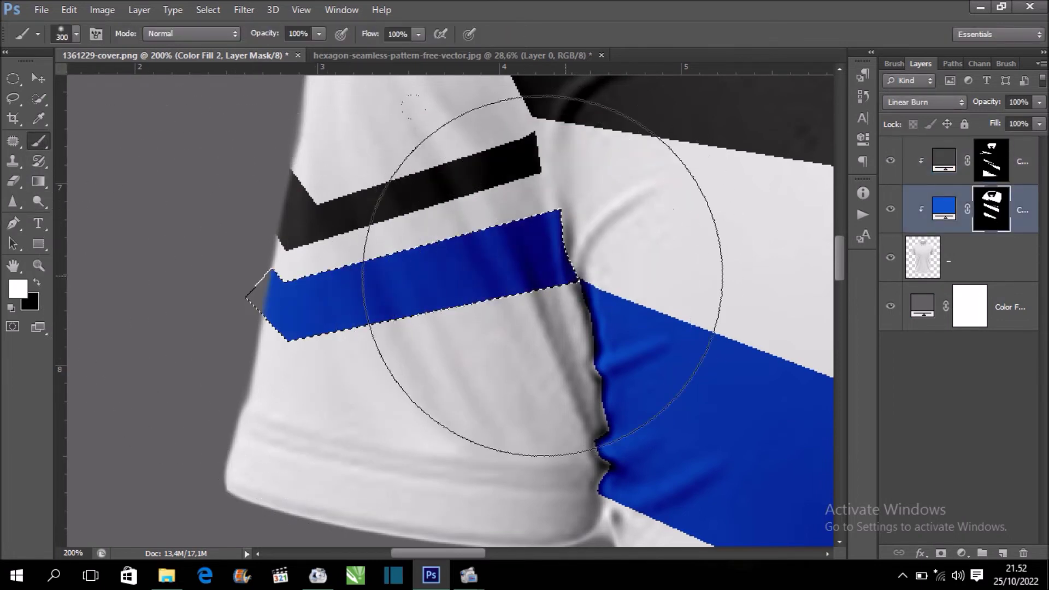
{"action": "key", "text": "ctrl+d"}
{"action": "scroll", "coordinate": [582, 287], "scroll_direction": "down", "scroll_amount": 3}
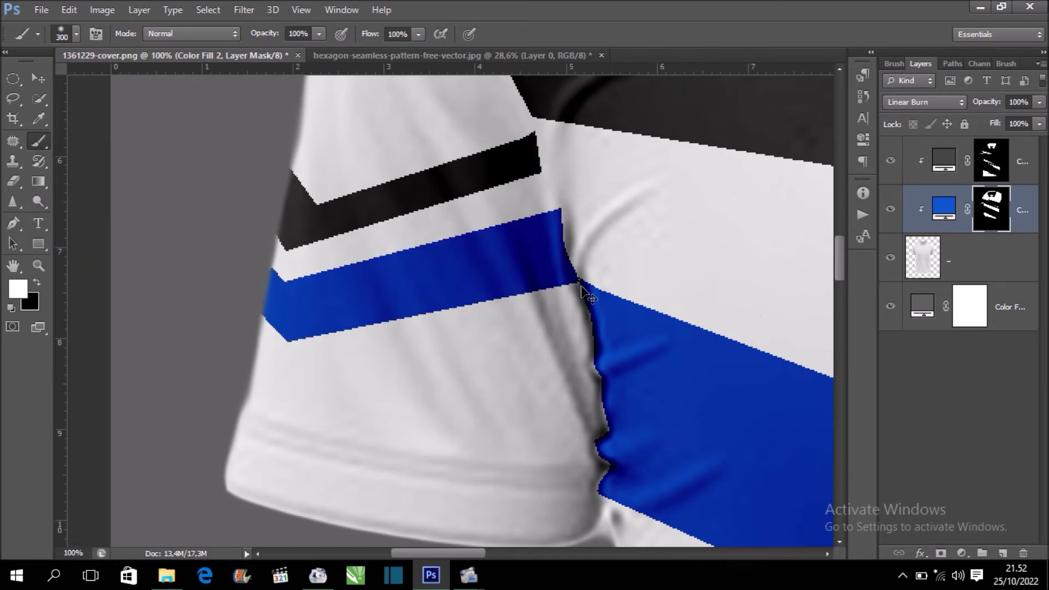
{"action": "scroll", "coordinate": [581, 285], "scroll_direction": "down", "scroll_amount": 3}
{"action": "scroll", "coordinate": [582, 285], "scroll_direction": "down", "scroll_amount": 2}
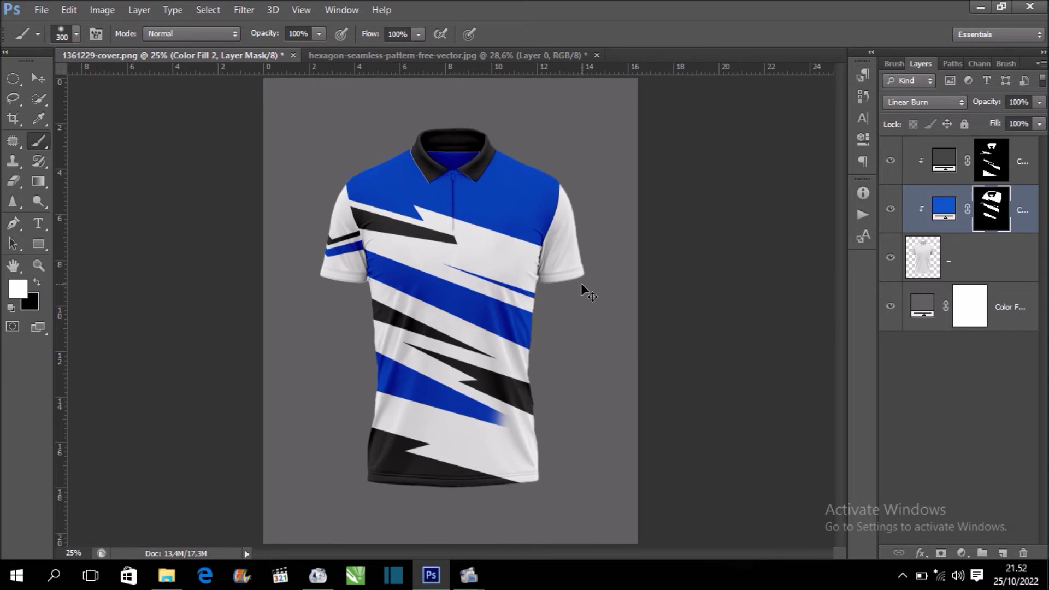
Frame the right sleeve in view and switch to the Pen tool.
{"action": "key", "text": "ctrl+plus"}
{"action": "left_click_drag", "start_coordinate": [533, 263], "coordinate": [456, 295]}
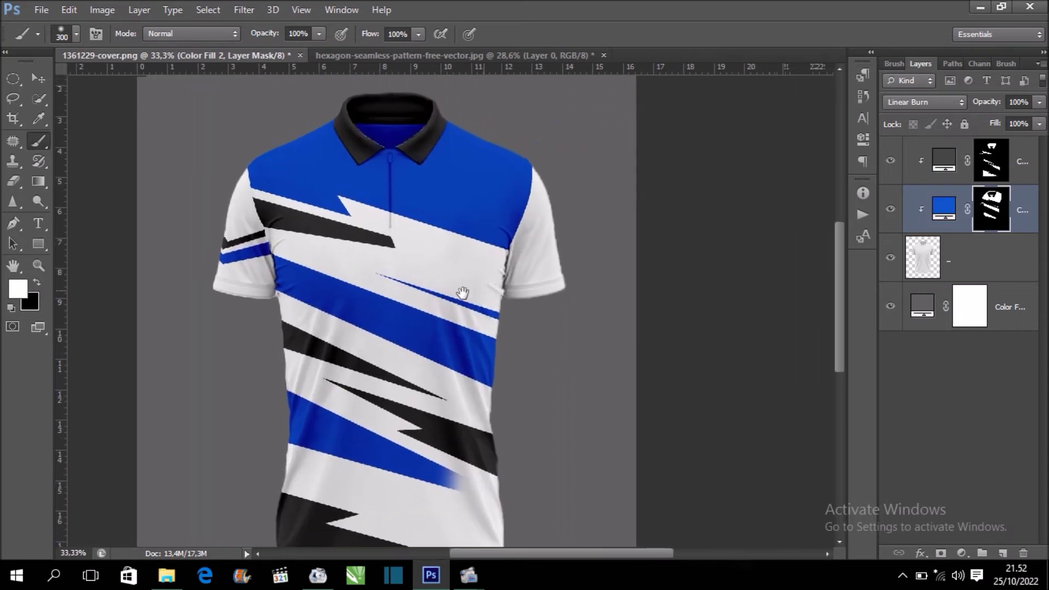
{"action": "left_click_drag", "start_coordinate": [473, 294], "coordinate": [488, 297]}
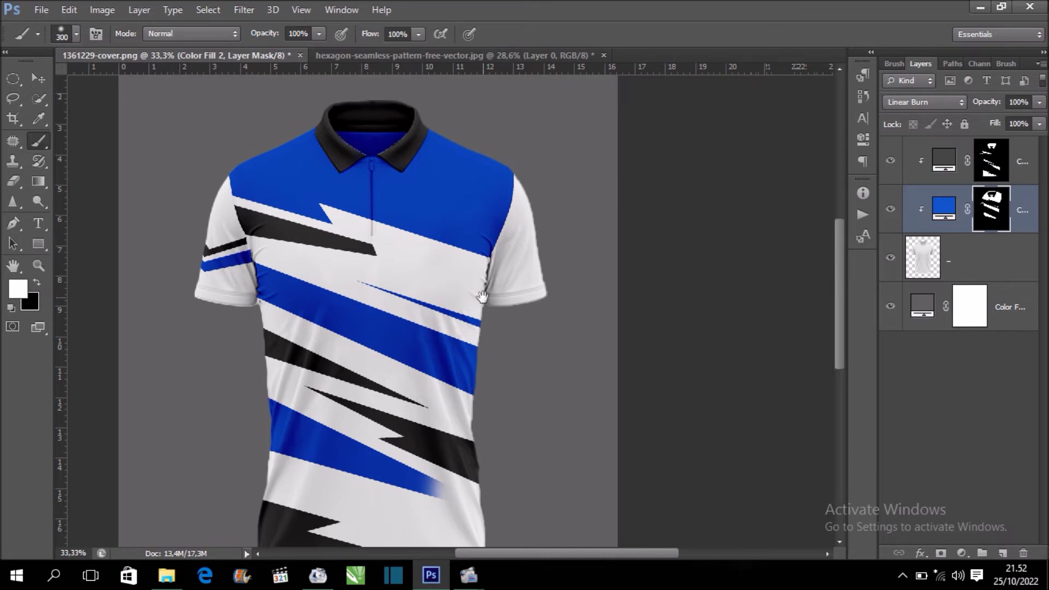
{"action": "left_click_drag", "start_coordinate": [381, 297], "coordinate": [462, 296]}
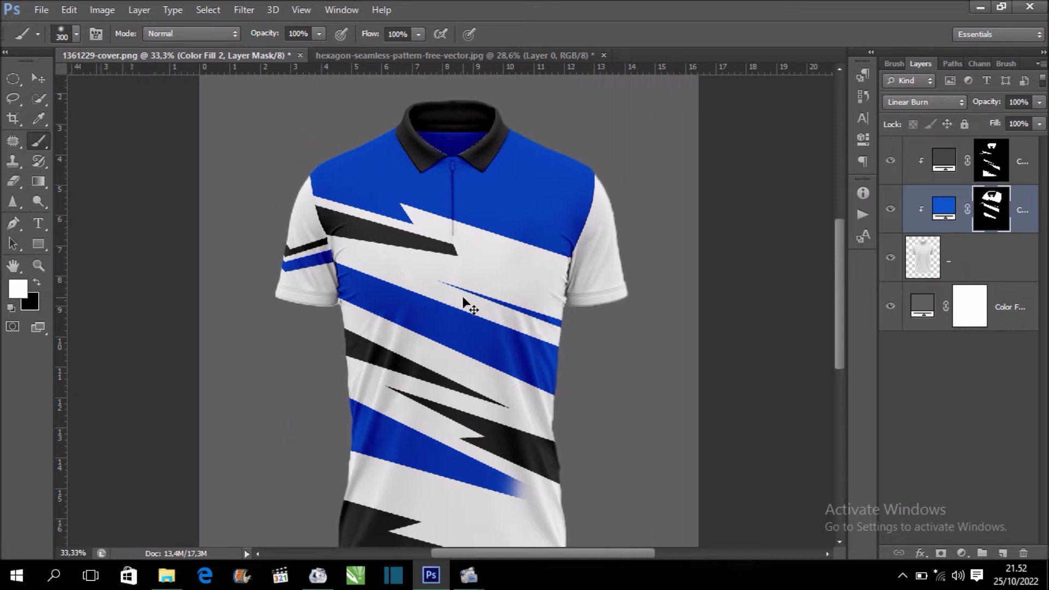
{"action": "key", "text": "ctrl+plus"}
{"action": "key", "text": "ctrl+minus"}
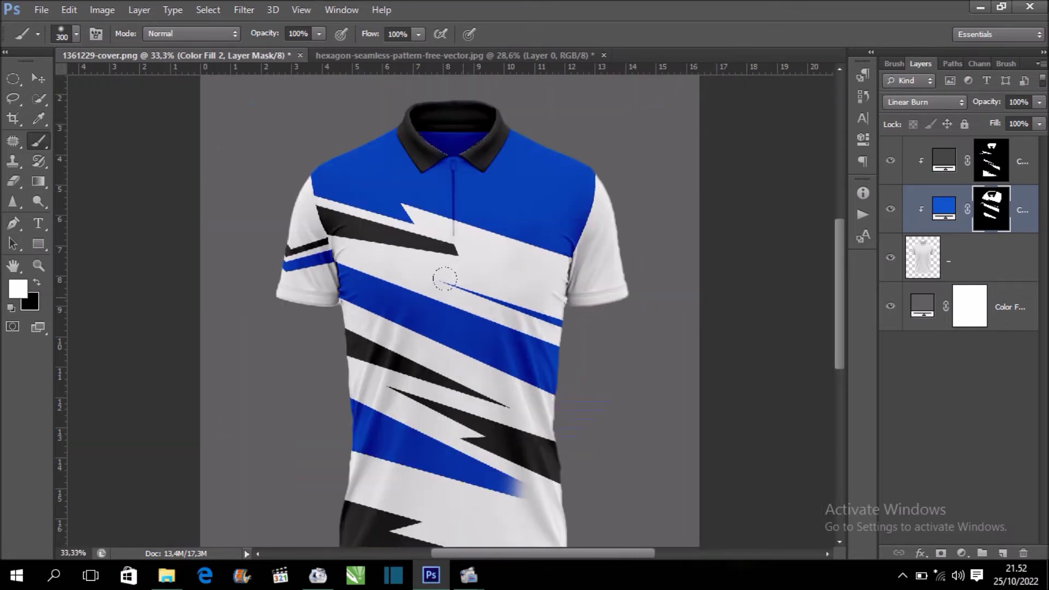
{"action": "left_click", "coordinate": [13, 223]}
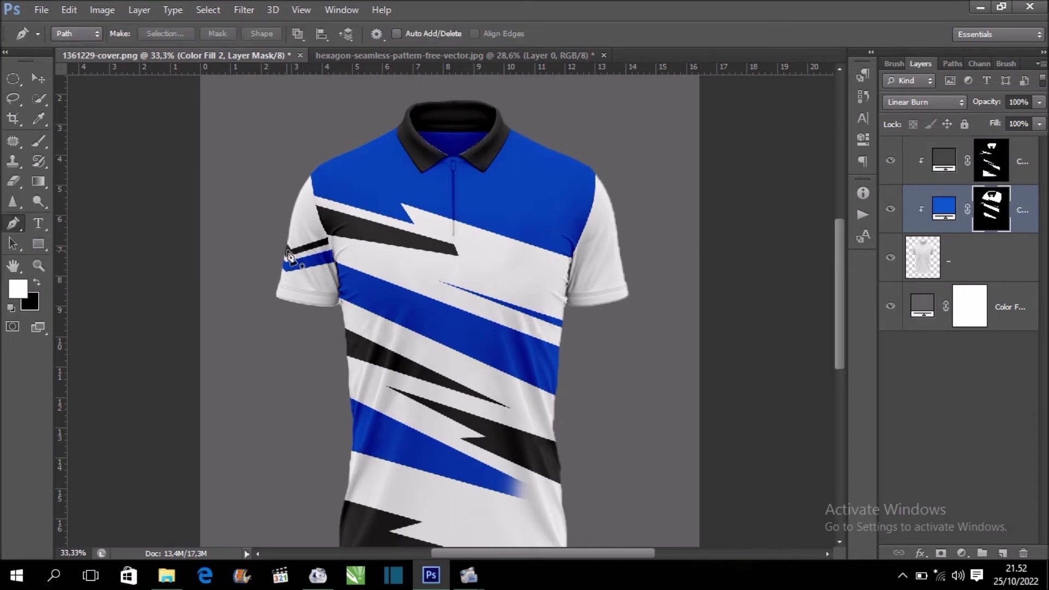
{"action": "key", "text": "ctrl+plus"}
{"action": "key", "text": "ctrl+plus"}
{"action": "key", "text": "ctrl+plus"}
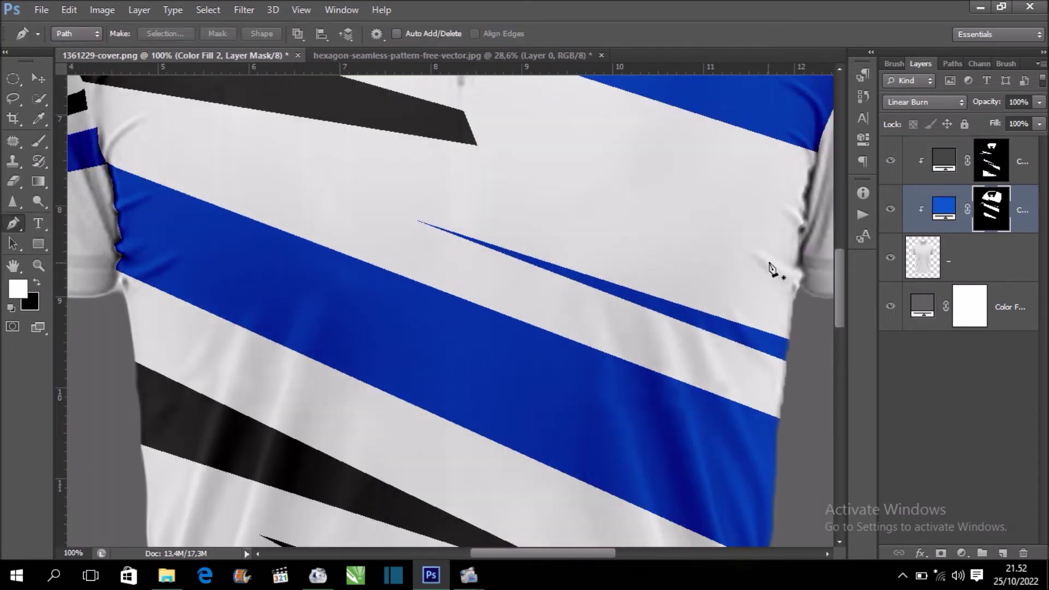
{"action": "mouse_move", "coordinate": [557, 309]}
{"action": "left_mouse_down"}
{"action": "mouse_move", "coordinate": [782, 302]}
{"action": "mouse_move", "coordinate": [375, 298]}
{"action": "left_mouse_up"}
{"action": "key", "text": "ctrl+minus"}
{"action": "key", "text": "ctrl+minus"}
{"action": "left_click_drag", "start_coordinate": [522, 295], "coordinate": [546, 296]}
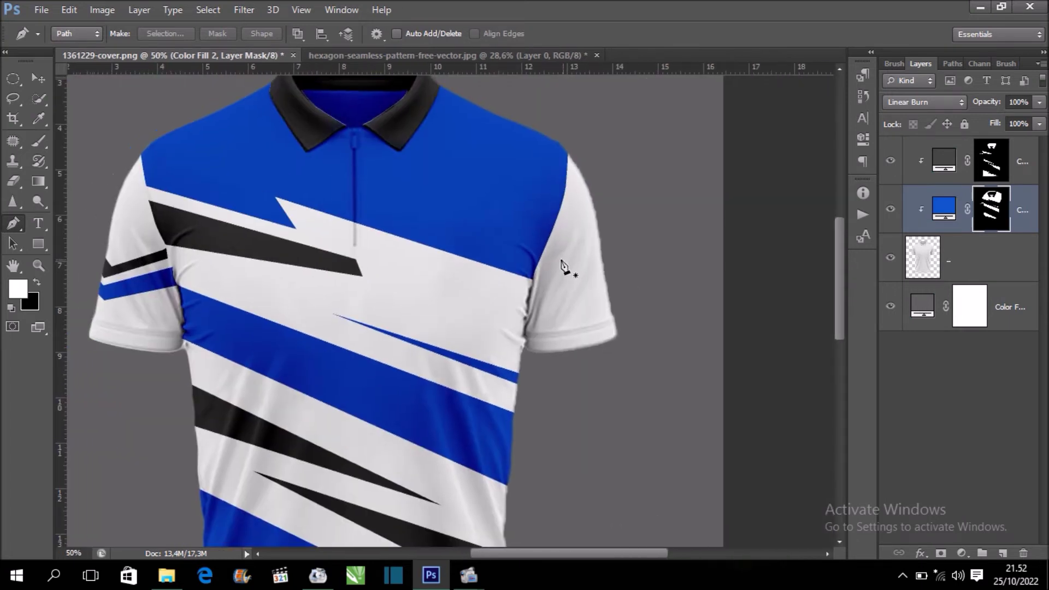
Outline a closed chevron band across the right sleeve near the shoulder seam.
{"action": "left_click", "coordinate": [544, 250]}
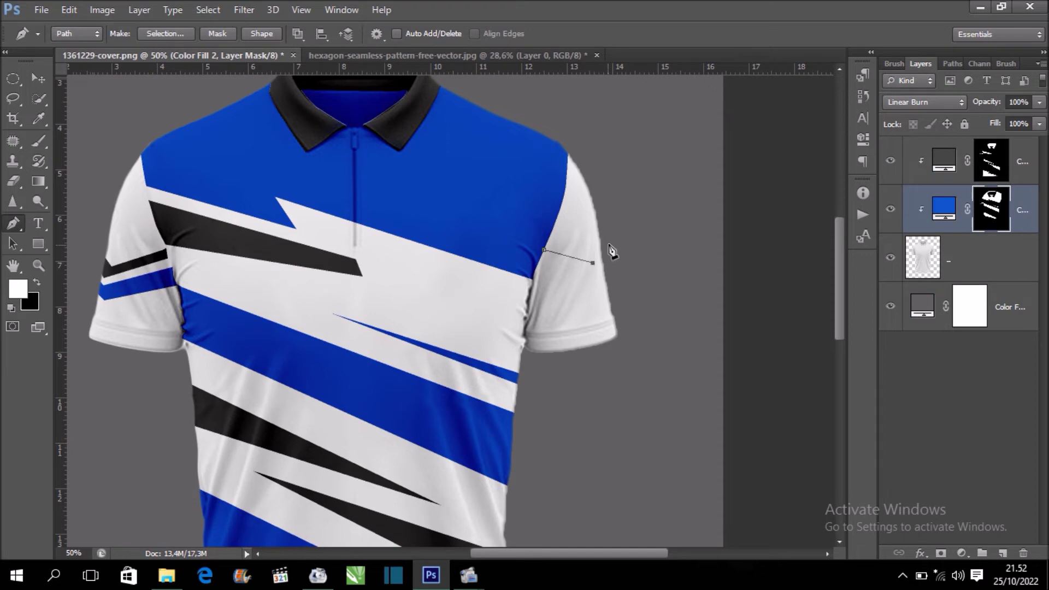
{"action": "left_click", "coordinate": [609, 238]}
{"action": "left_click", "coordinate": [613, 272]}
{"action": "key", "text": "ctrl+plus"}
{"action": "key", "text": "ctrl+plus"}
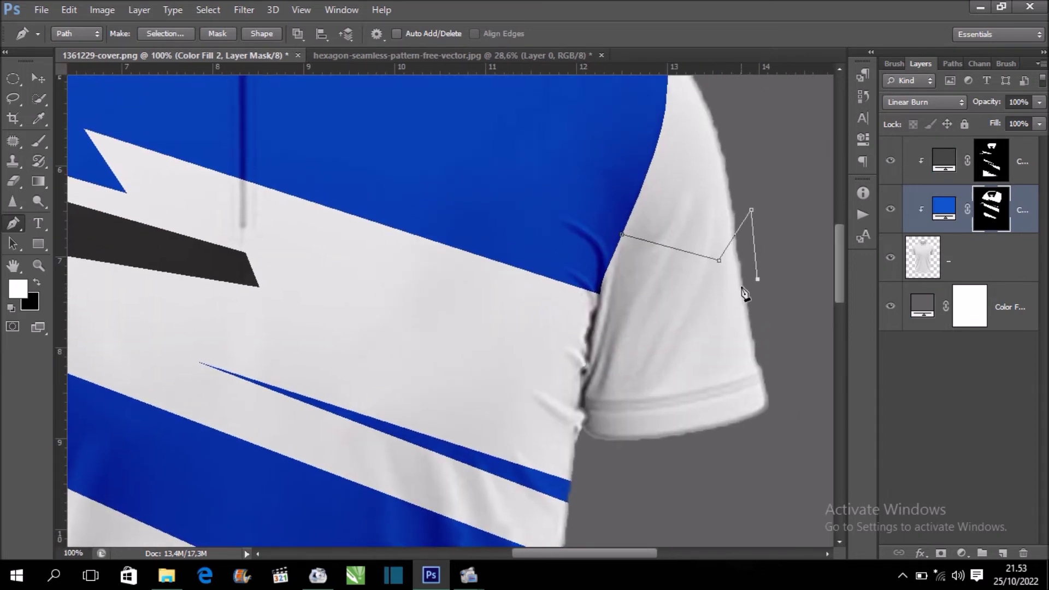
{"action": "left_click", "coordinate": [751, 247]}
{"action": "left_click", "coordinate": [610, 261]}
{"action": "left_click", "coordinate": [622, 235]}
Make the chevron a selection and paint it dark on Color Fill 3's mask.
{"action": "right_click", "coordinate": [631, 250]}
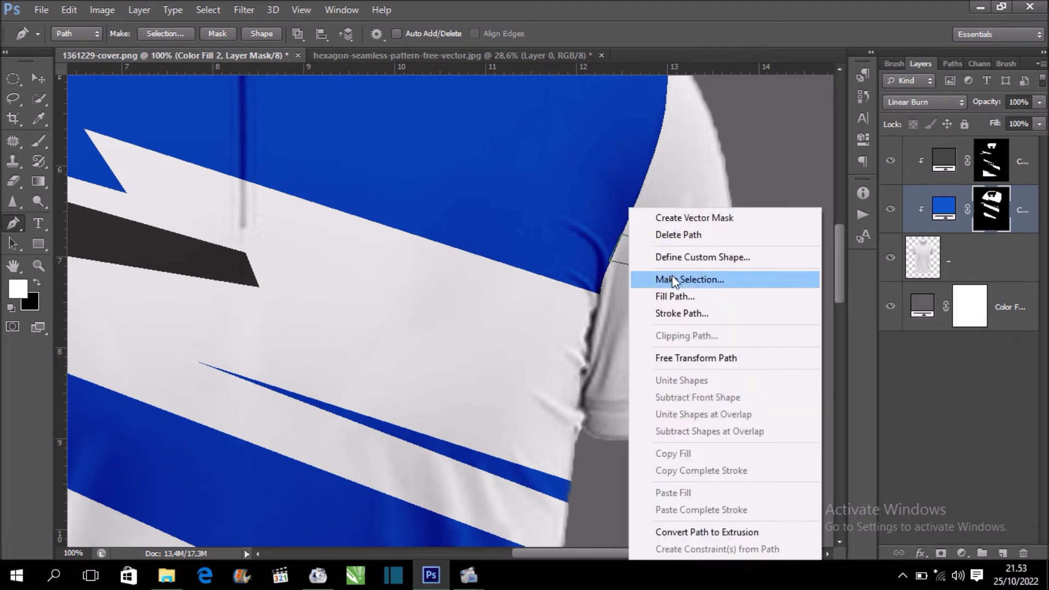
{"action": "left_click", "coordinate": [663, 276]}
{"action": "left_click", "coordinate": [613, 168]}
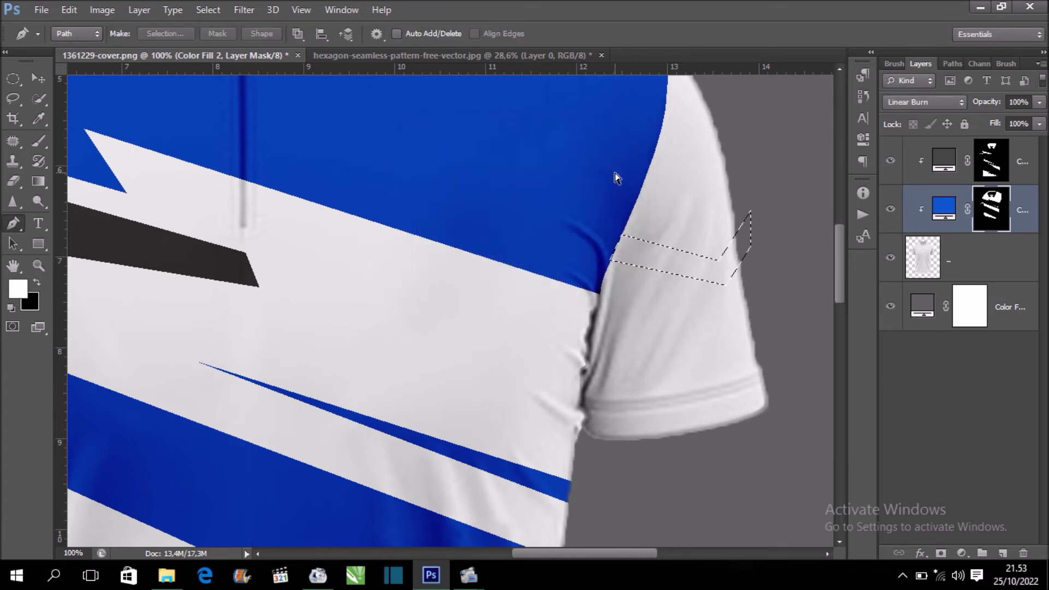
{"action": "key", "text": "ctrl+minus"}
{"action": "key", "text": "ctrl+minus"}
{"action": "key", "text": "alt+bracketright"}
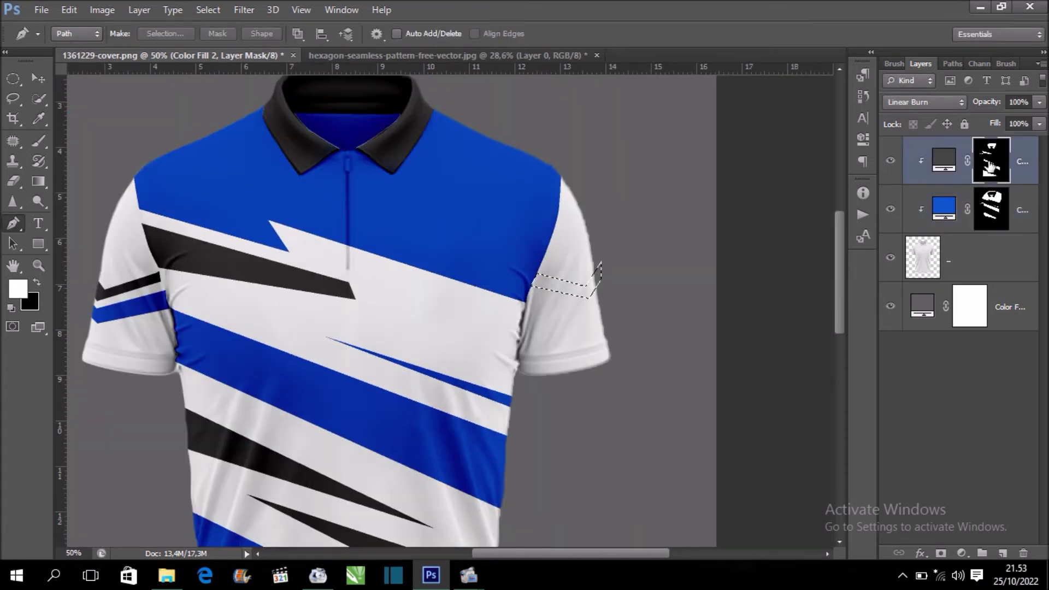
{"action": "left_click", "coordinate": [34, 145]}
{"action": "left_click_drag", "start_coordinate": [538, 283], "coordinate": [595, 281]}
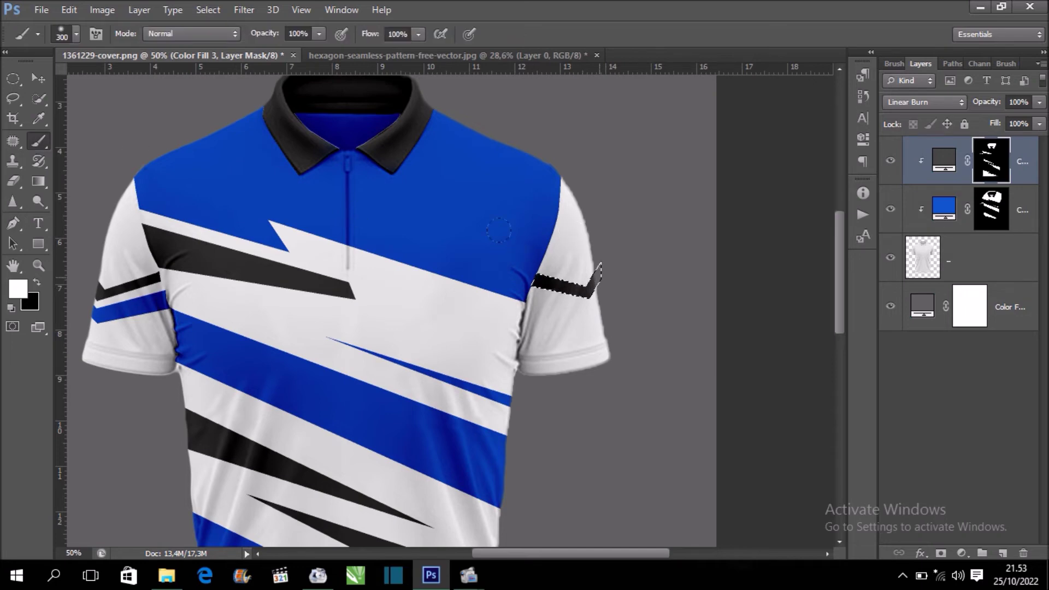
Clear the dark band selection and target the plain shirt layer.
{"action": "key", "text": "ctrl+d"}
{"action": "key", "text": "ctrl+plus"}
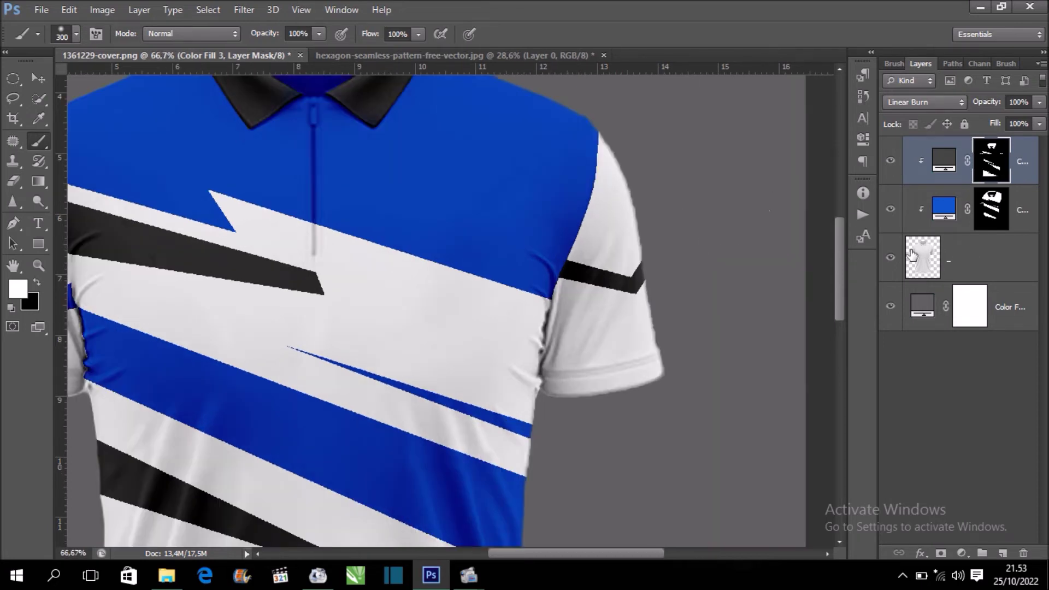
{"action": "left_click", "coordinate": [967, 278]}
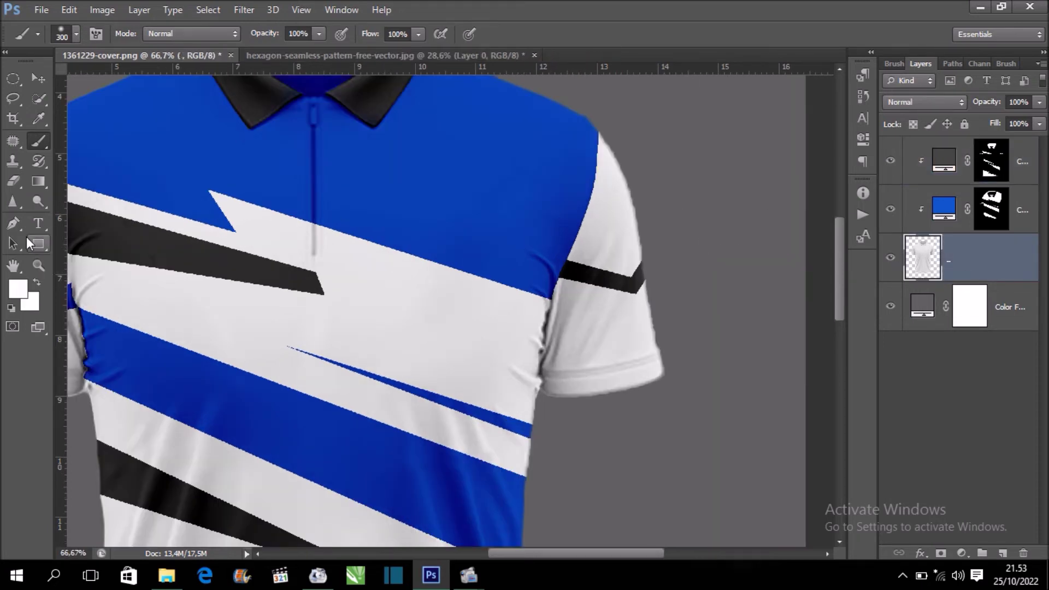
Start a second chevron Pen path below the right sleeve's dark band.
{"action": "left_click", "coordinate": [13, 223]}
{"action": "mouse_move", "coordinate": [626, 260]}
{"action": "left_mouse_down"}
{"action": "mouse_move", "coordinate": [749, 236]}
{"action": "mouse_move", "coordinate": [477, 276]}
{"action": "left_mouse_up"}
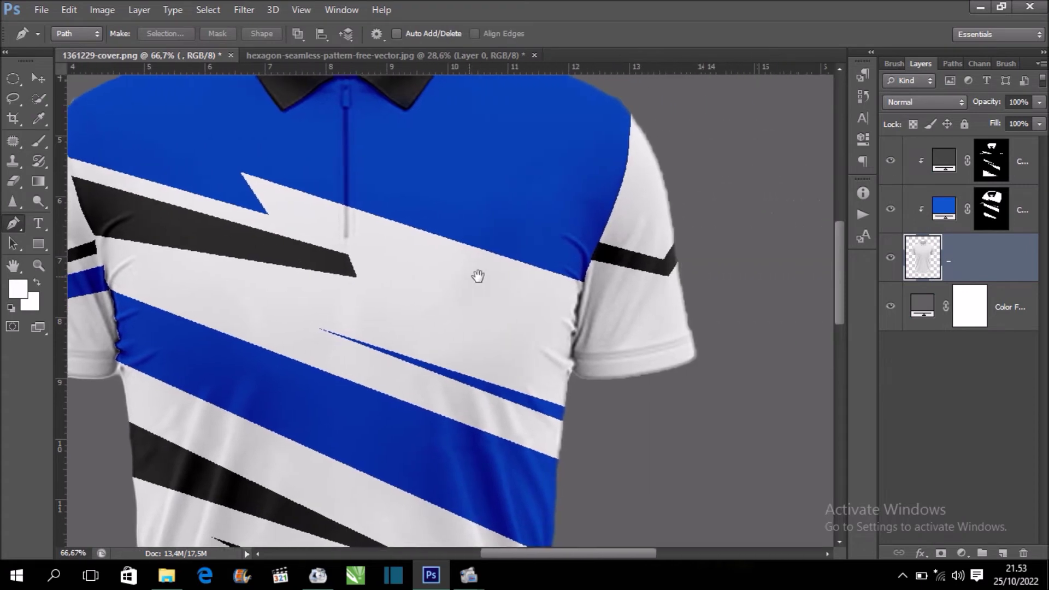
{"action": "left_click", "coordinate": [584, 274]}
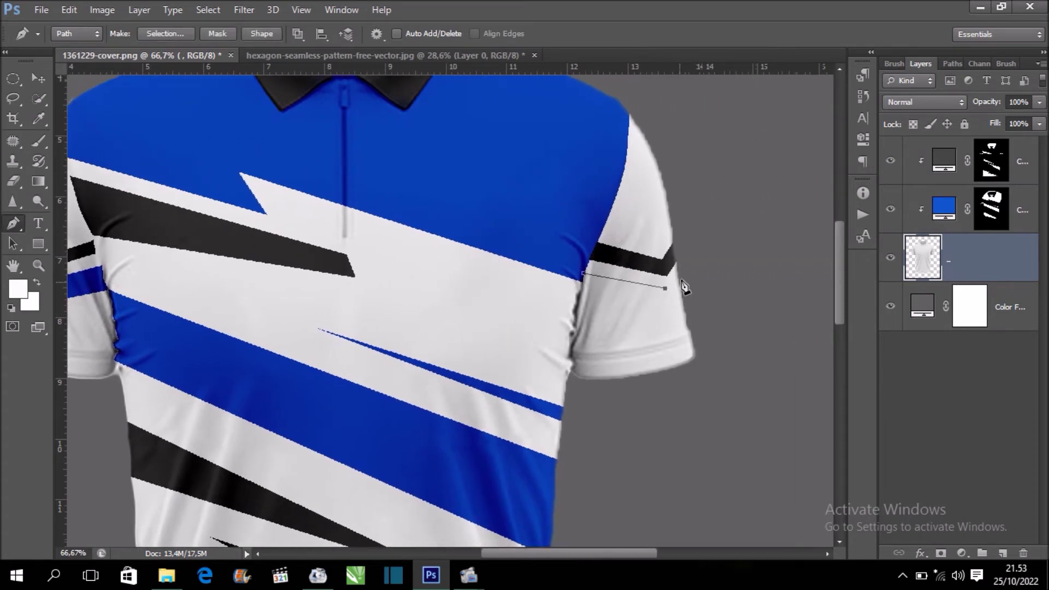
{"action": "left_click", "coordinate": [692, 303]}
{"action": "left_click_drag", "start_coordinate": [692, 302], "coordinate": [694, 276]}
{"action": "left_click", "coordinate": [698, 286]}
{"action": "left_click", "coordinate": [575, 307]}
Trace the chevron path up the armhole seam and close it.
{"action": "key", "text": "ctrl+plus"}
{"action": "key", "text": "ctrl+plus"}
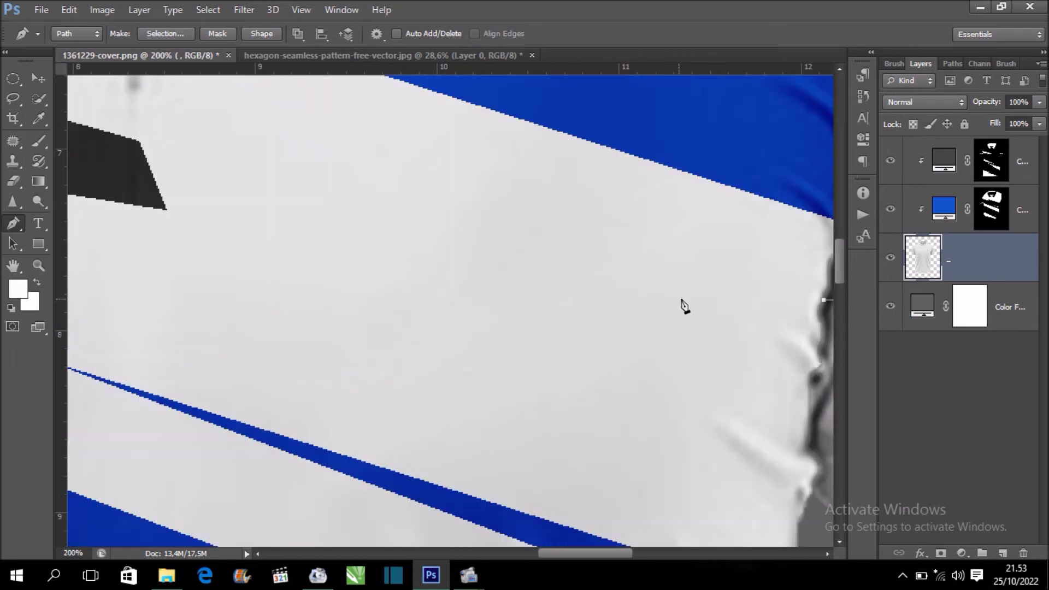
{"action": "left_click_drag", "start_coordinate": [682, 304], "coordinate": [371, 270]}
{"action": "key", "text": "ctrl+z"}
{"action": "left_click", "coordinate": [488, 241]}
{"action": "left_click", "coordinate": [491, 231]}
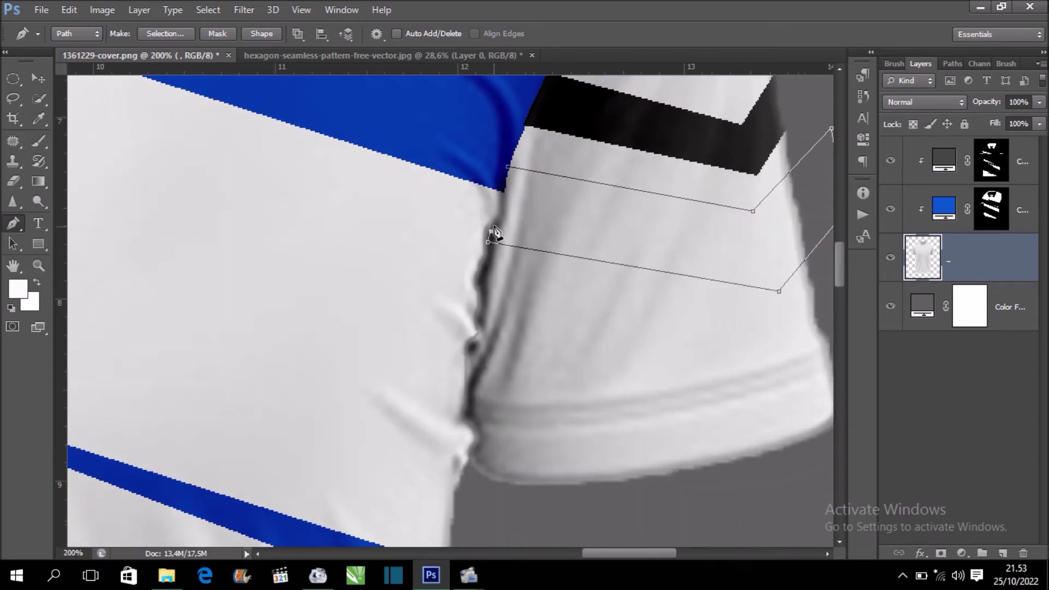
{"action": "left_click", "coordinate": [499, 217]}
{"action": "left_click", "coordinate": [502, 196]}
{"action": "left_click", "coordinate": [509, 174]}
Convert the closed path into a selection and target Color Fill 2's mask.
{"action": "right_click", "coordinate": [536, 198]}
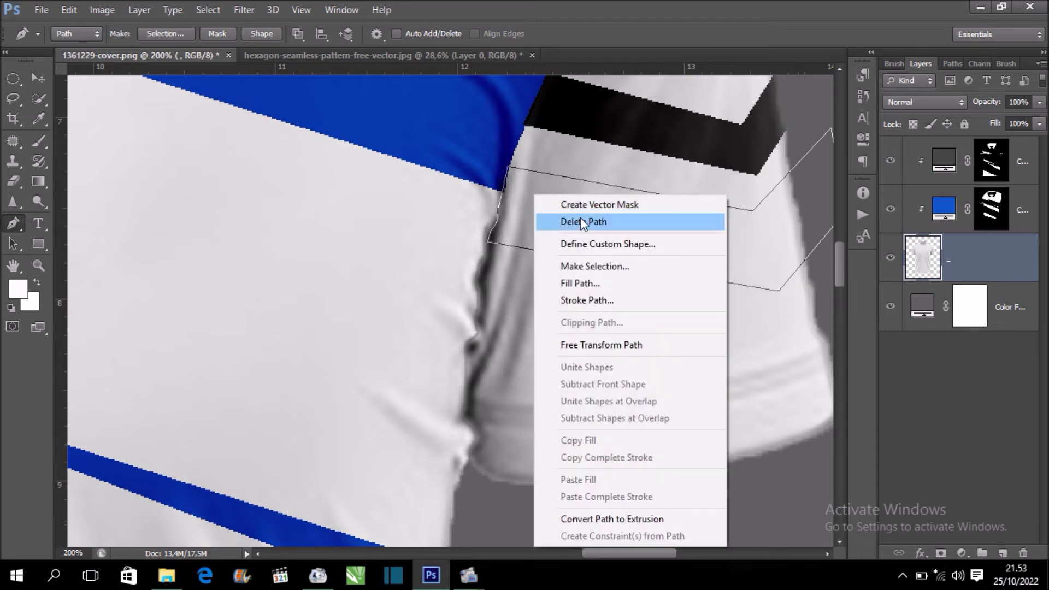
{"action": "left_click", "coordinate": [554, 264]}
{"action": "key", "text": "Return"}
{"action": "scroll", "coordinate": [606, 266], "scroll_direction": "down", "scroll_amount": 1}
{"action": "scroll", "coordinate": [604, 264], "scroll_direction": "down", "scroll_amount": 1}
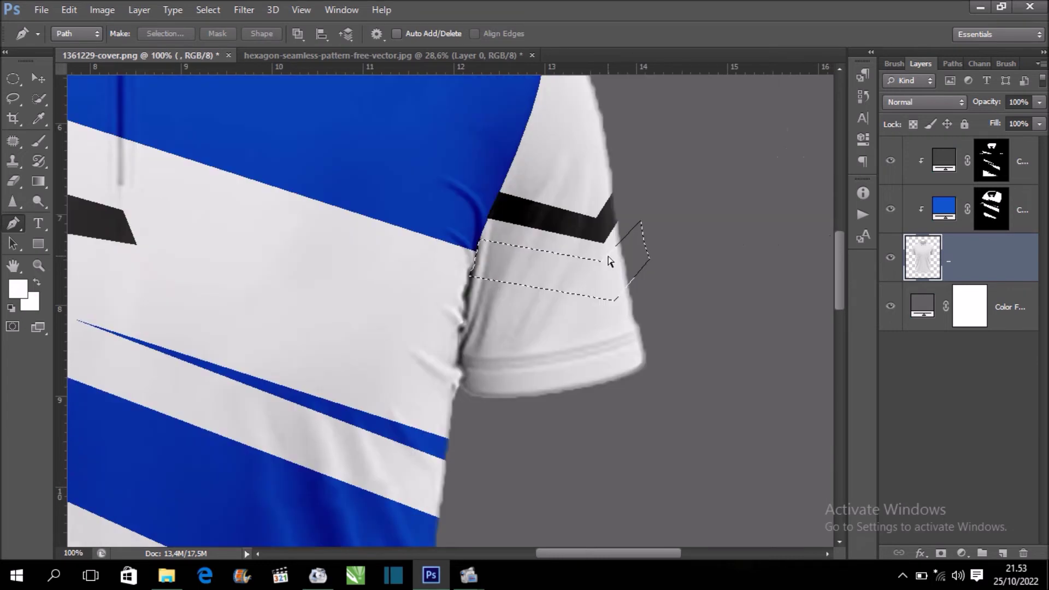
{"action": "scroll", "coordinate": [608, 262], "scroll_direction": "down", "scroll_amount": 1}
{"action": "left_click_drag", "start_coordinate": [651, 264], "coordinate": [700, 256]}
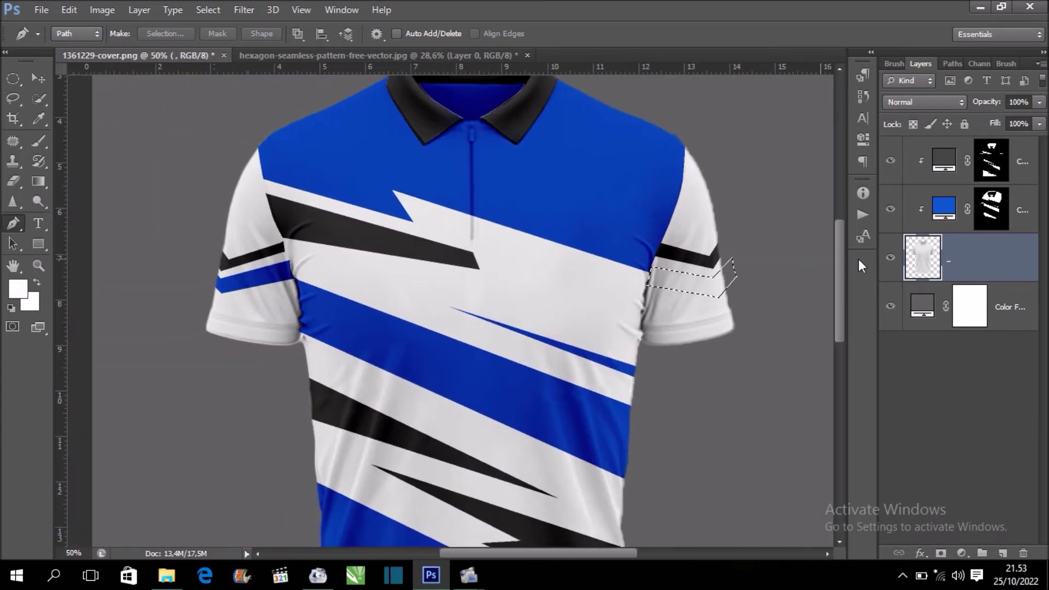
{"action": "left_click", "coordinate": [992, 203]}
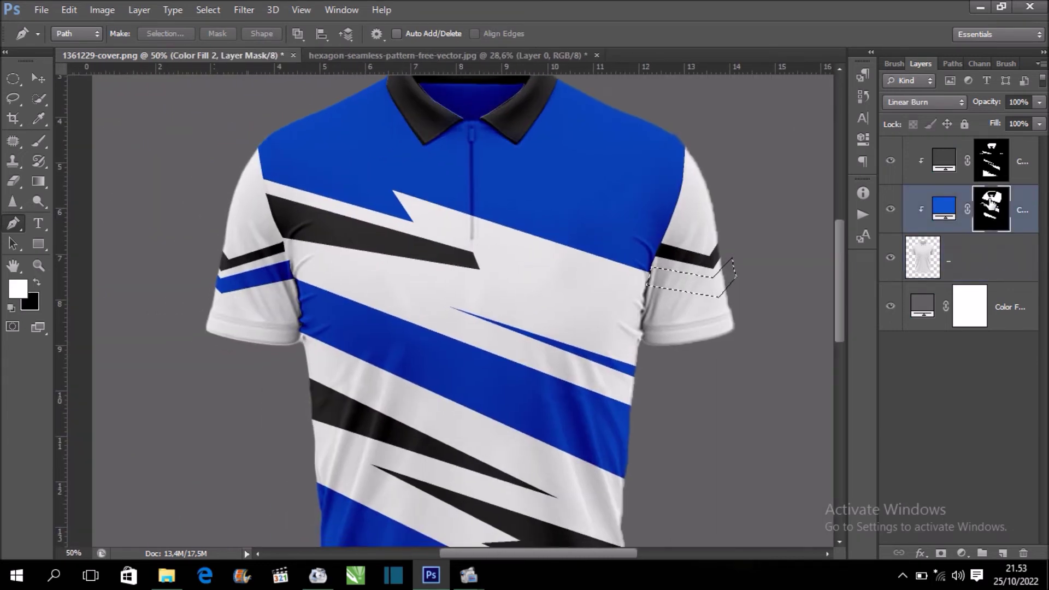
Brush the selection on Color Fill 2's mask blue, deselect, and zoom out.
{"action": "left_click", "coordinate": [39, 141]}
{"action": "mouse_move", "coordinate": [672, 276]}
{"action": "left_mouse_down"}
{"action": "mouse_move", "coordinate": [627, 247]}
{"action": "mouse_move", "coordinate": [703, 234]}
{"action": "mouse_move", "coordinate": [727, 268]}
{"action": "left_mouse_up"}
{"action": "key", "text": "ctrl+d"}
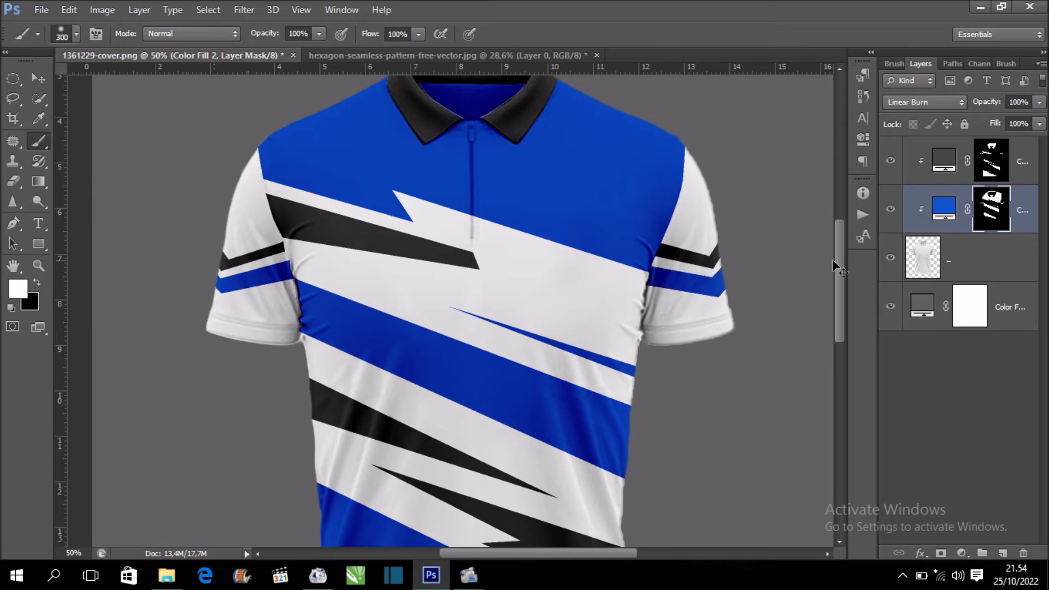
{"action": "key", "text": "ctrl+minus"}
{"action": "key", "text": "ctrl+minus"}
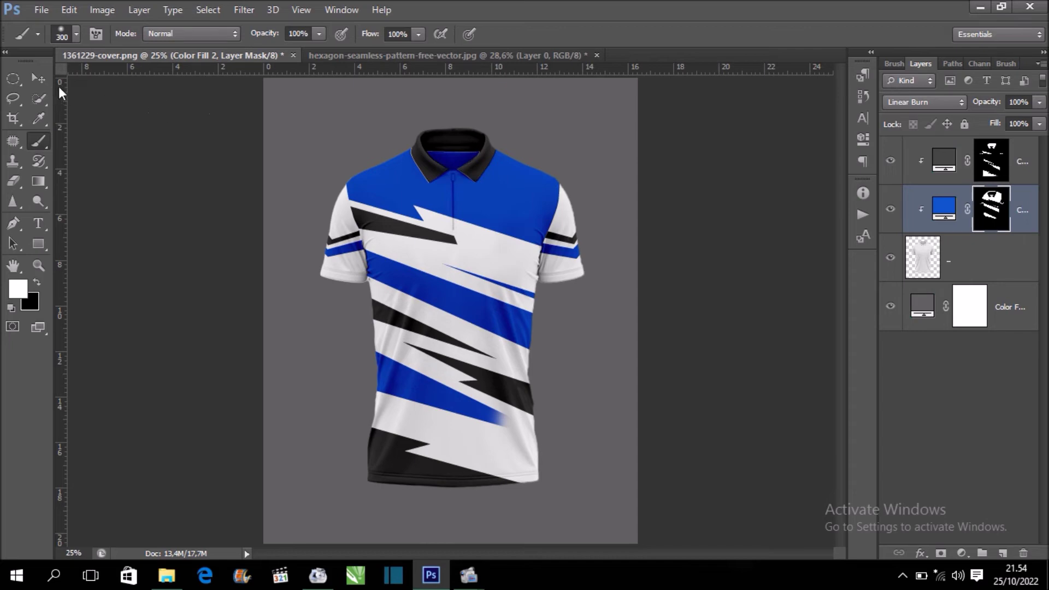
Drag the hexagon pattern layer from its own document onto the polo shirt canvas.
{"action": "left_click", "coordinate": [39, 78]}
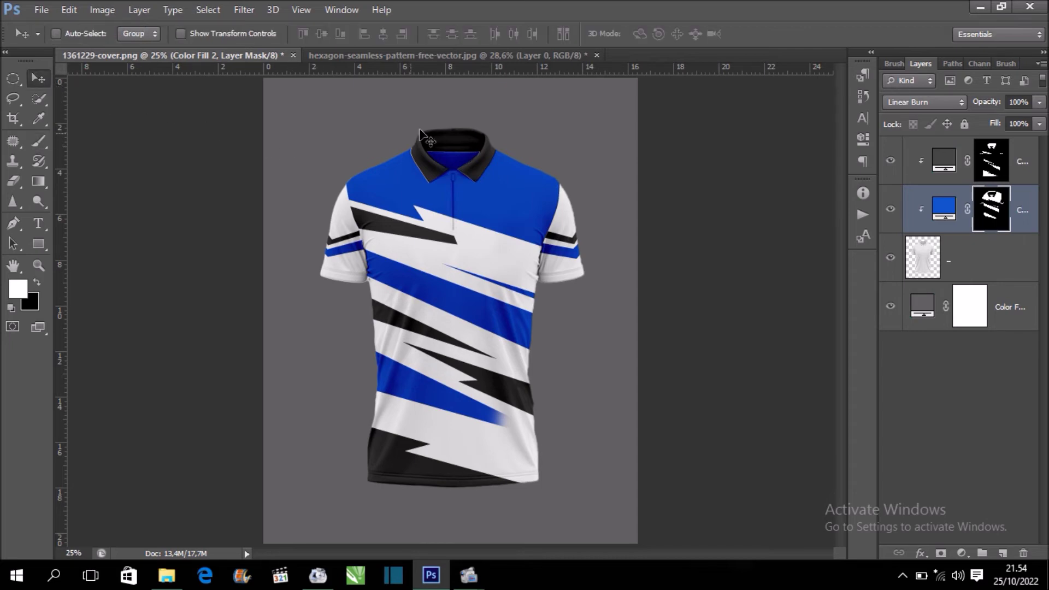
{"action": "left_click", "coordinate": [441, 56]}
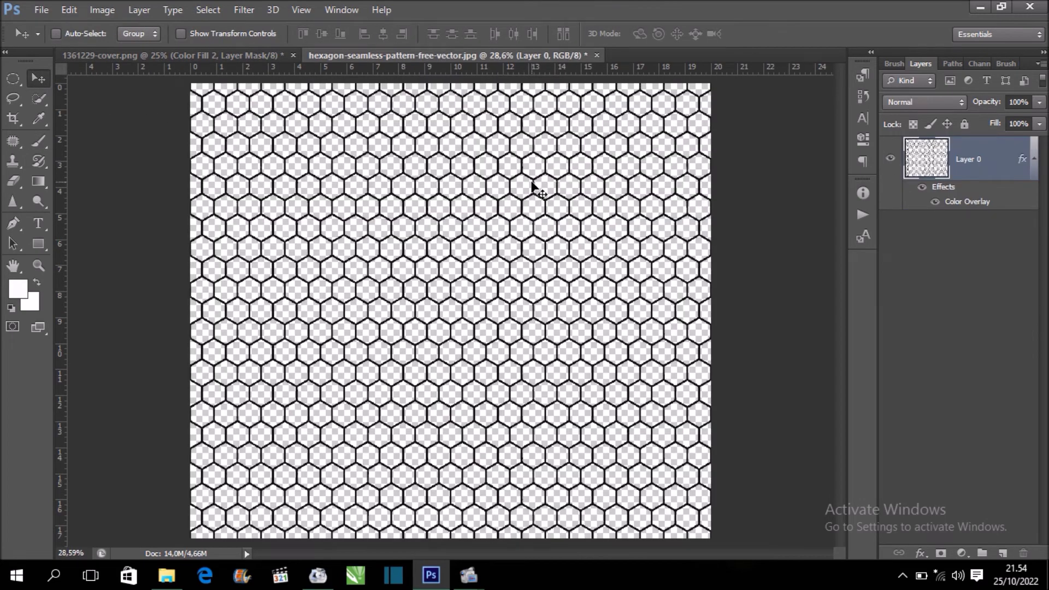
{"action": "mouse_move", "coordinate": [494, 194]}
{"action": "left_mouse_down"}
{"action": "mouse_move", "coordinate": [268, 59]}
{"action": "mouse_move", "coordinate": [460, 193]}
{"action": "left_mouse_up"}
{"action": "left_click_drag", "start_coordinate": [484, 230], "coordinate": [486, 232]}
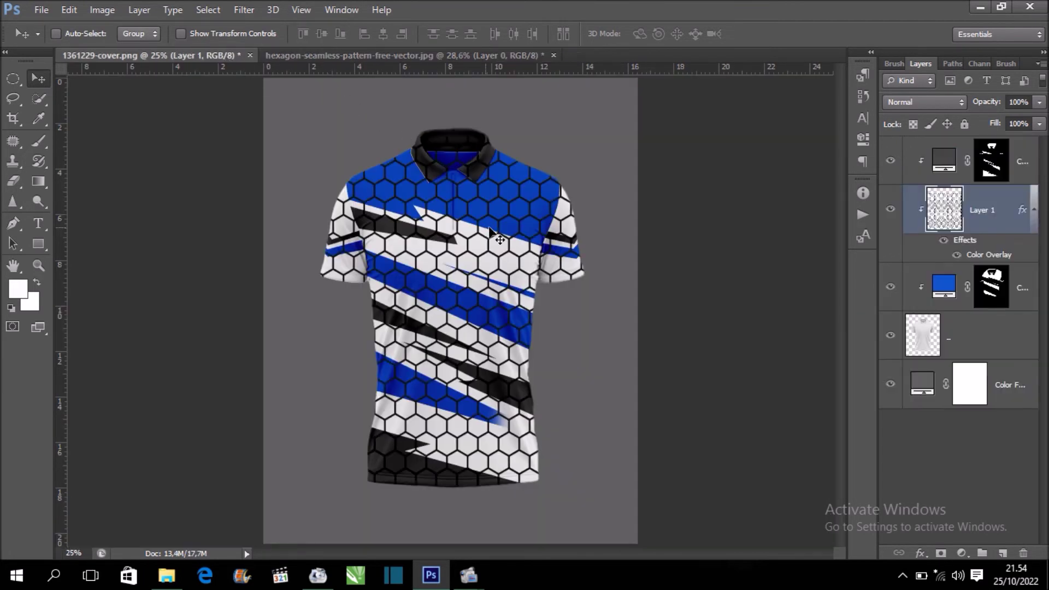
Scale the hexagon pattern to about 43%, tilt it about 17°, and place it on the hem.
{"action": "key", "text": "ctrl+t"}
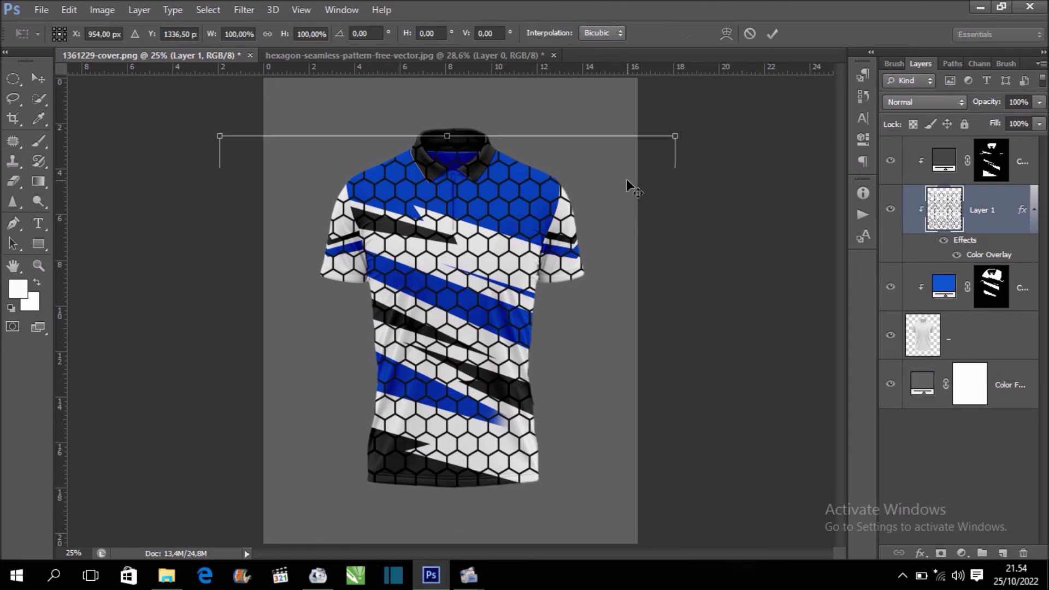
{"action": "mouse_move", "coordinate": [671, 151]}
{"action": "left_mouse_down"}
{"action": "mouse_move", "coordinate": [431, 384]}
{"action": "mouse_move", "coordinate": [541, 410]}
{"action": "left_mouse_up"}
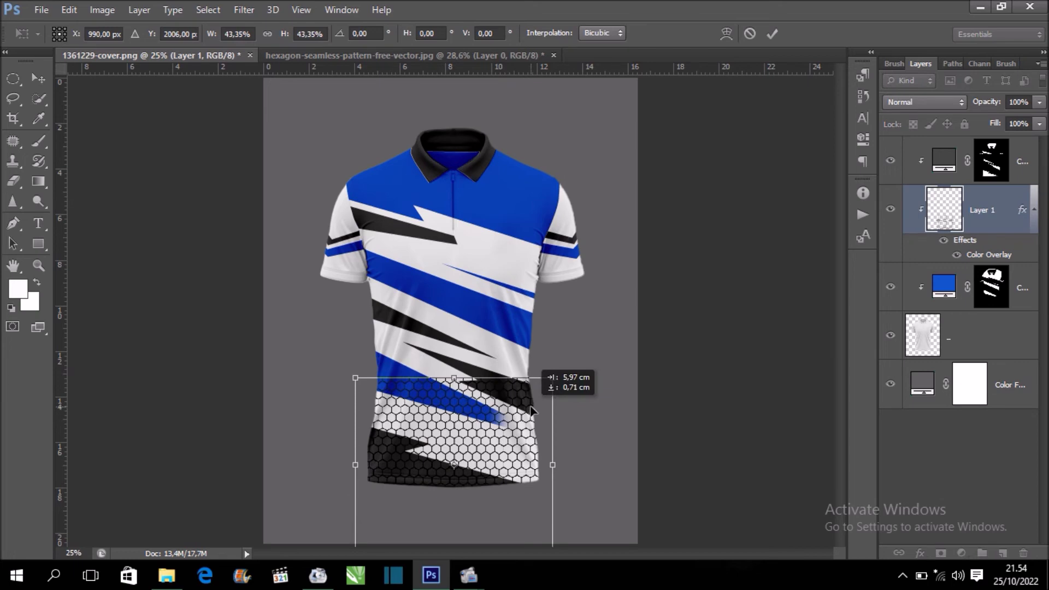
{"action": "left_click_drag", "start_coordinate": [605, 364], "coordinate": [636, 406]}
{"action": "left_click_drag", "start_coordinate": [513, 427], "coordinate": [502, 439]}
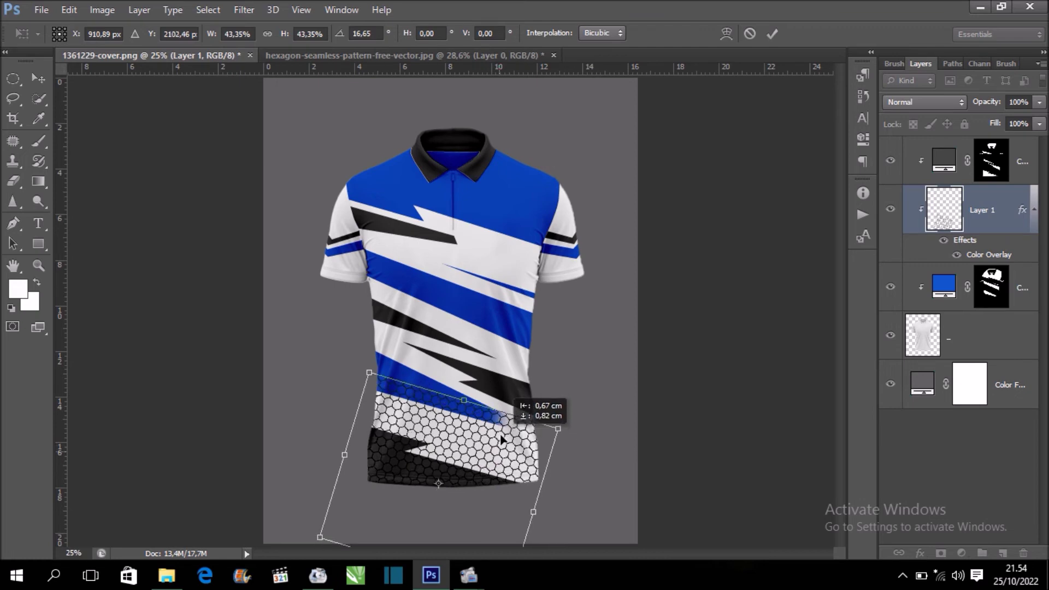
{"action": "left_click_drag", "start_coordinate": [502, 438], "coordinate": [501, 423]}
{"action": "key", "text": "Return"}
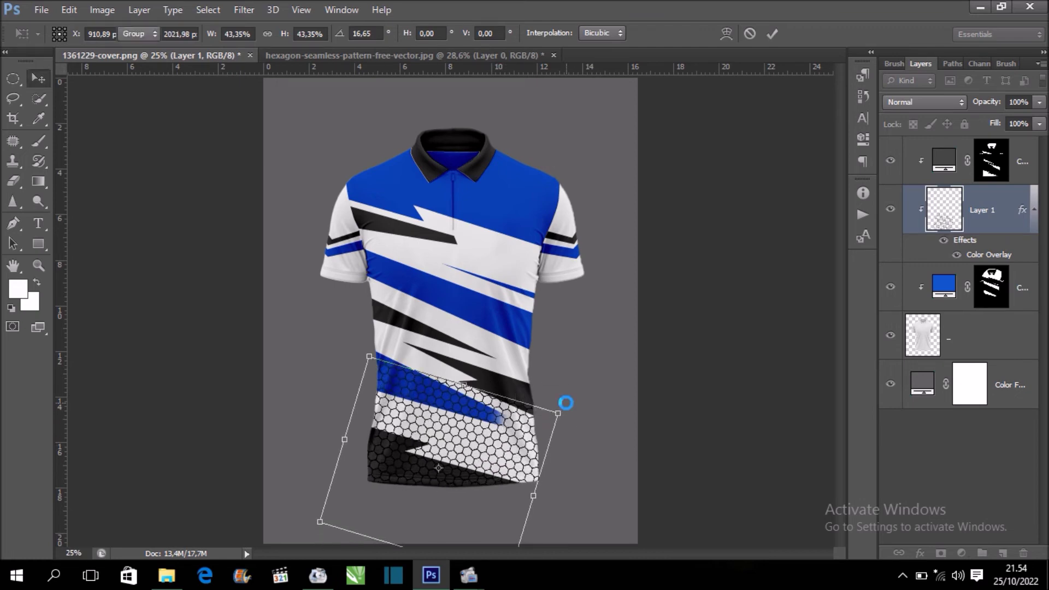
Move the pattern a little lower and rotate it a few more degrees.
{"action": "scroll", "coordinate": [568, 398], "scroll_direction": "up", "scroll_amount": 2}
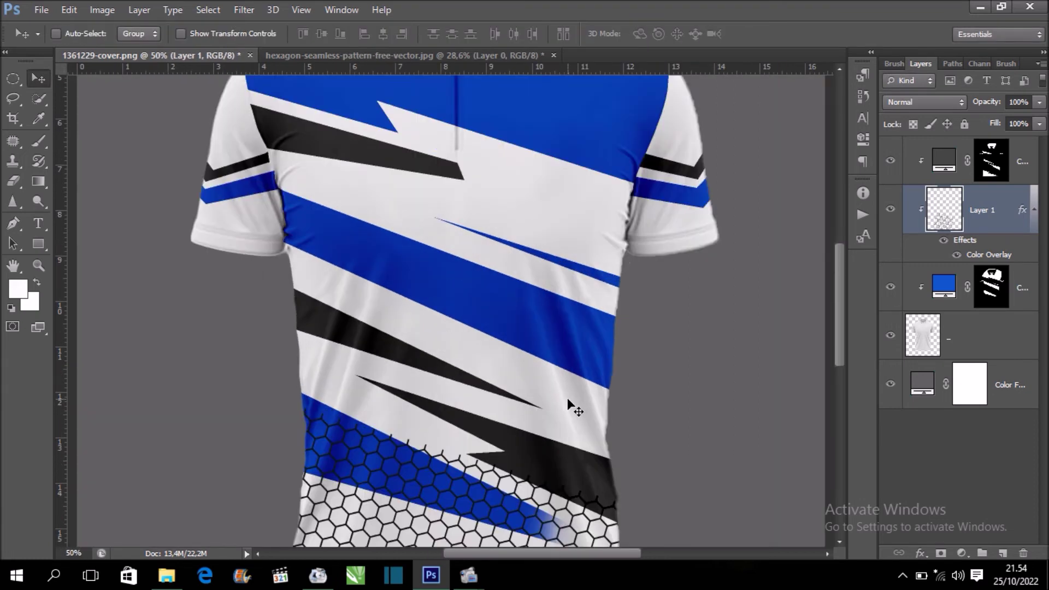
{"action": "scroll", "coordinate": [515, 298], "scroll_direction": "down", "scroll_amount": 2}
{"action": "left_click_drag", "start_coordinate": [514, 369], "coordinate": [510, 409]}
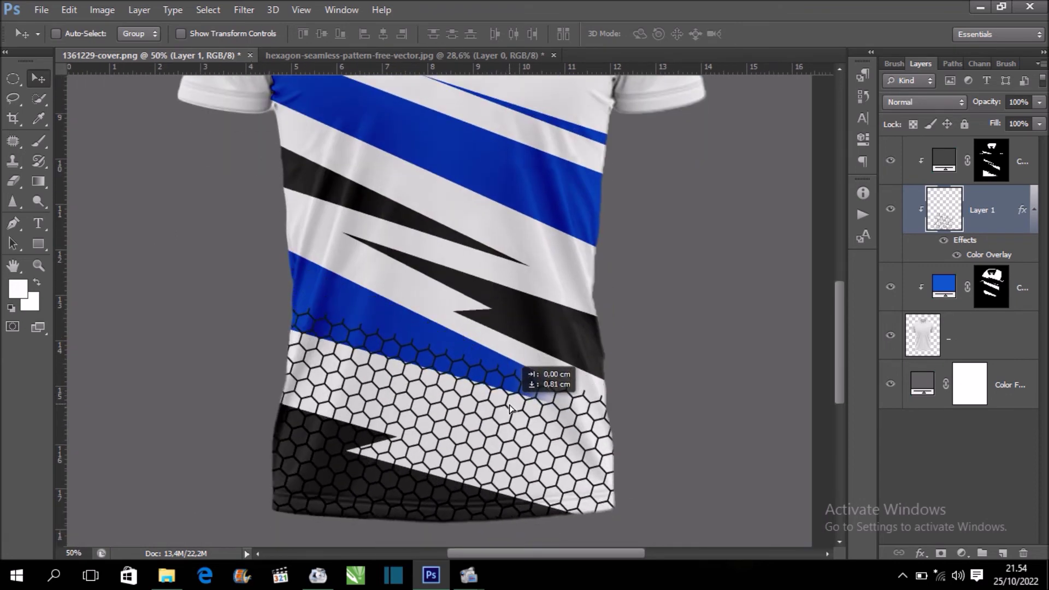
{"action": "key", "text": "ctrl+t"}
{"action": "left_click_drag", "start_coordinate": [675, 329], "coordinate": [688, 335]}
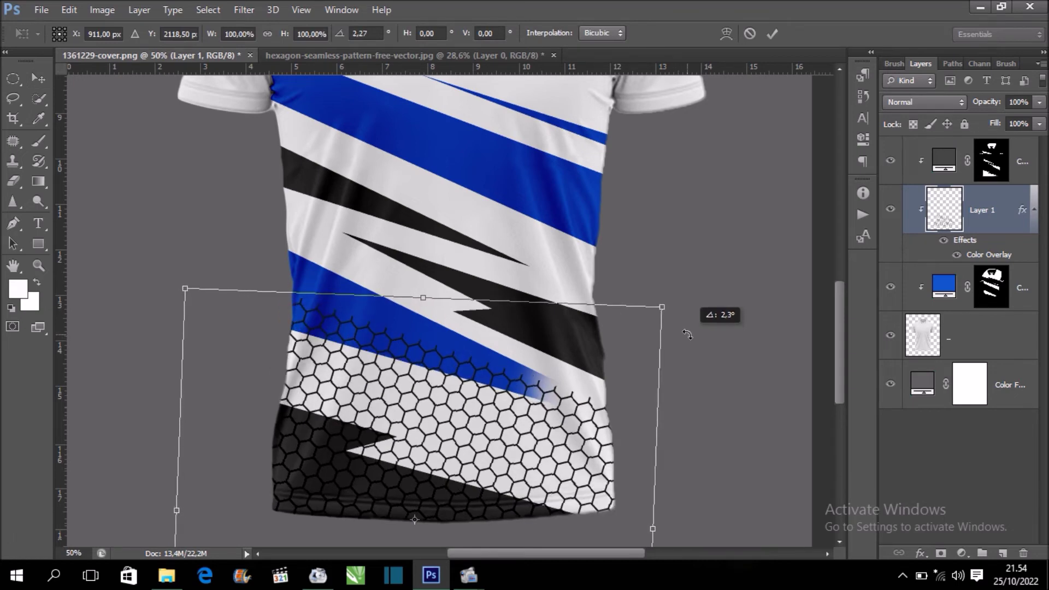
{"action": "key", "text": "Return"}
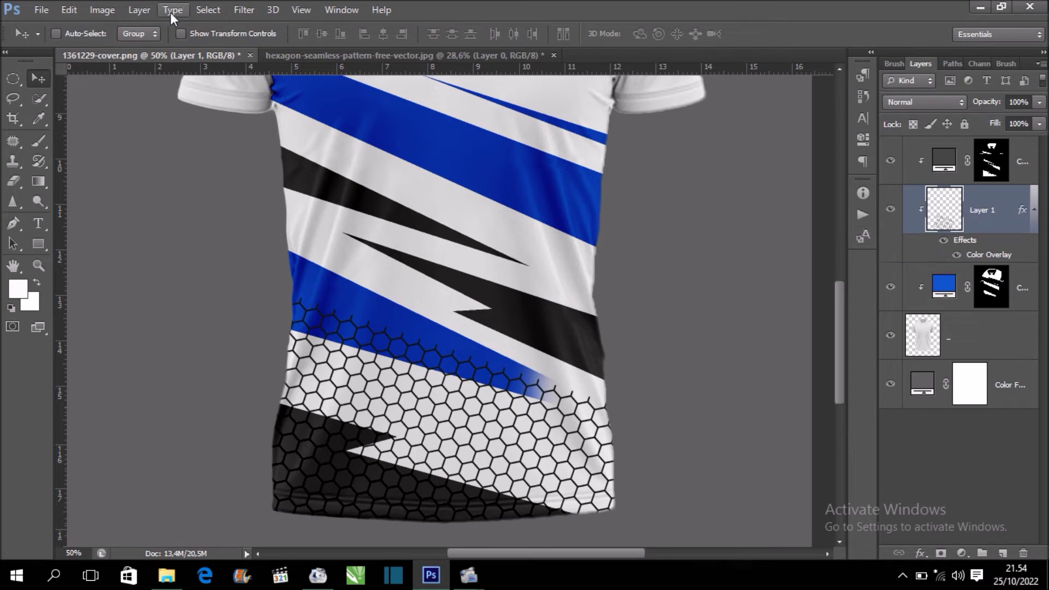
Add a Reveal All mask to the pattern and drag gradients fading its top-left edge.
{"action": "left_click", "coordinate": [144, 10]}
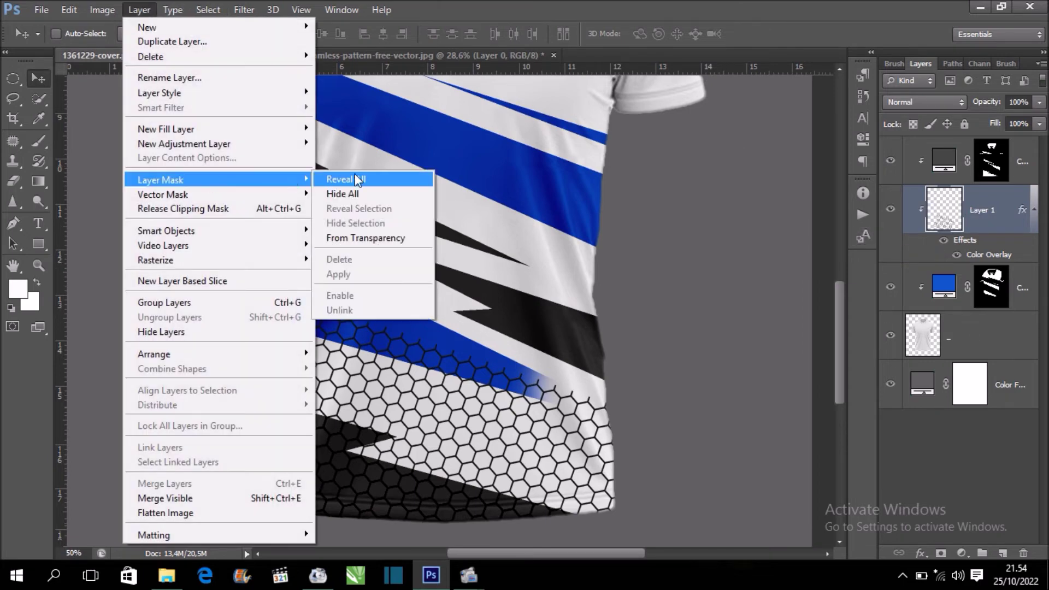
{"action": "left_click", "coordinate": [385, 178]}
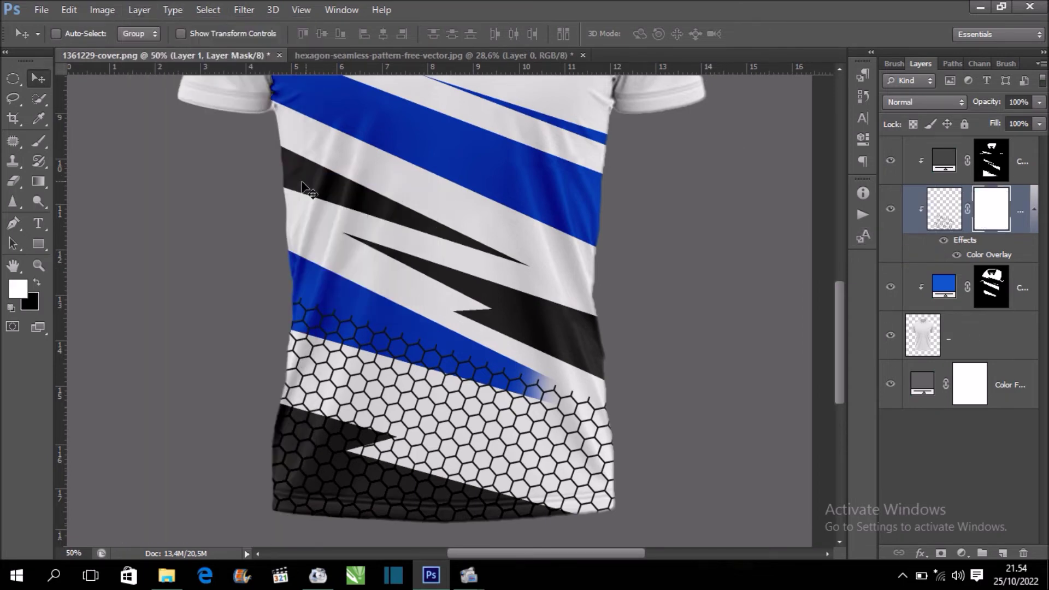
{"action": "left_click", "coordinate": [44, 180]}
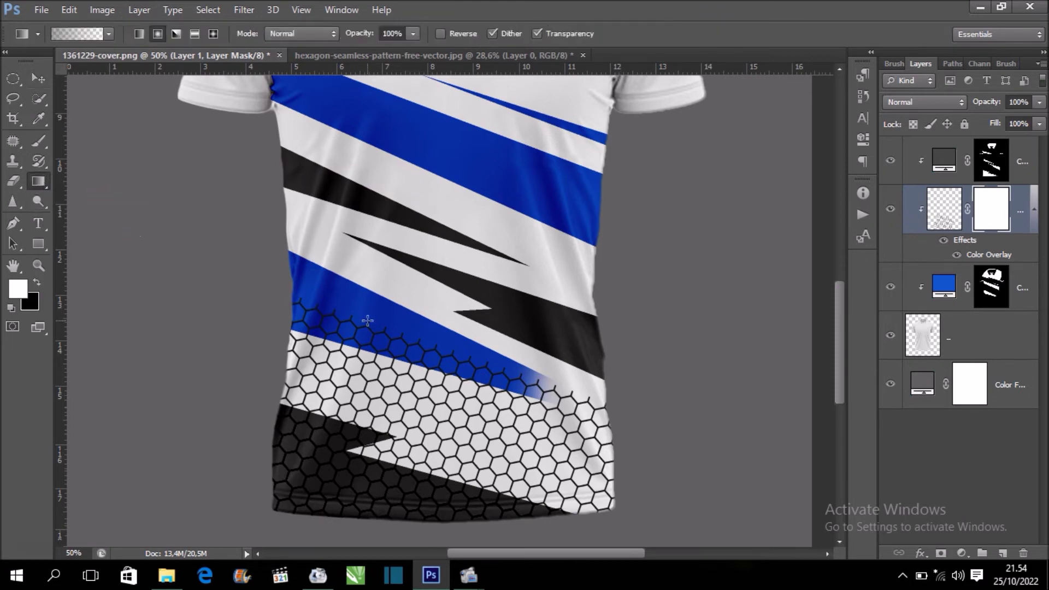
{"action": "left_click_drag", "start_coordinate": [348, 375], "coordinate": [348, 377]}
{"action": "left_click_drag", "start_coordinate": [292, 389], "coordinate": [299, 302]}
{"action": "left_click_drag", "start_coordinate": [285, 363], "coordinate": [286, 364]}
{"action": "left_click_drag", "start_coordinate": [421, 341], "coordinate": [412, 407]}
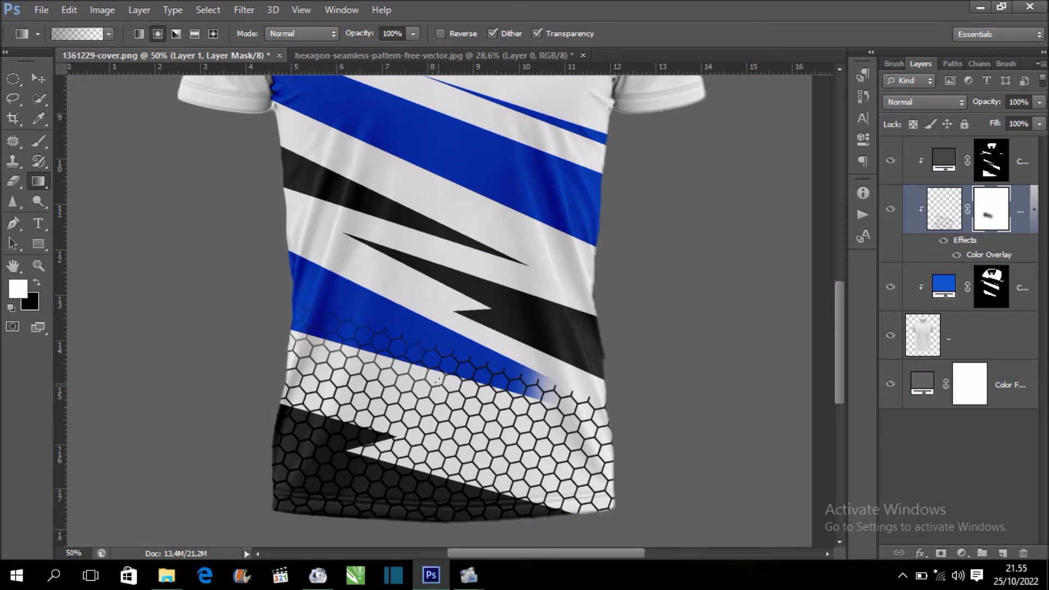
Extend the mask gradients along the blue band and right side, refining the fade.
{"action": "left_click_drag", "start_coordinate": [423, 447], "coordinate": [478, 444]}
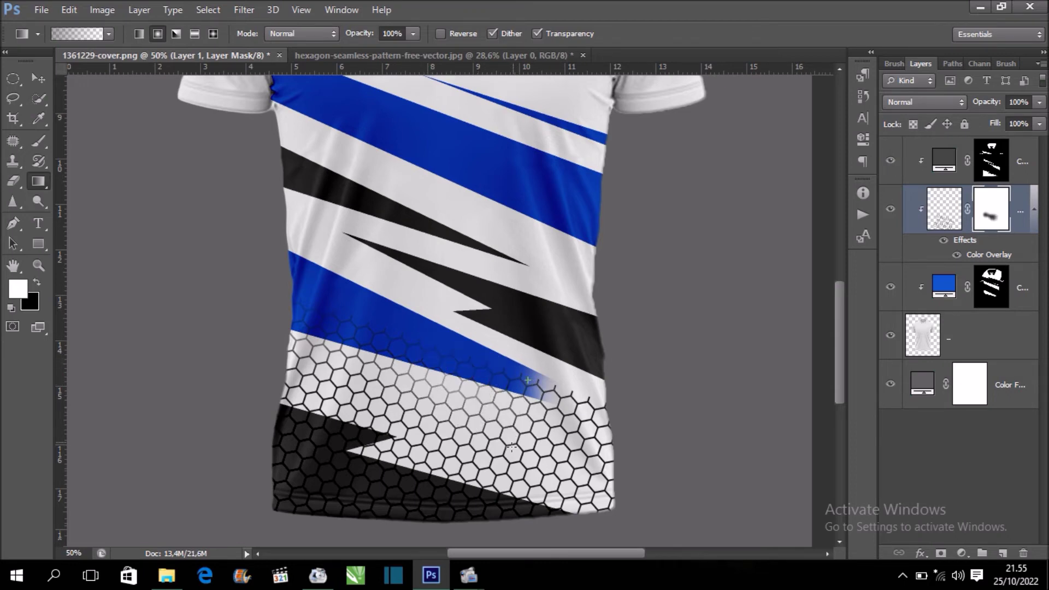
{"action": "left_click_drag", "start_coordinate": [524, 406], "coordinate": [568, 401]}
{"action": "mouse_move", "coordinate": [558, 447]}
{"action": "left_mouse_down"}
{"action": "mouse_move", "coordinate": [548, 476]}
{"action": "mouse_move", "coordinate": [579, 480]}
{"action": "left_mouse_up"}
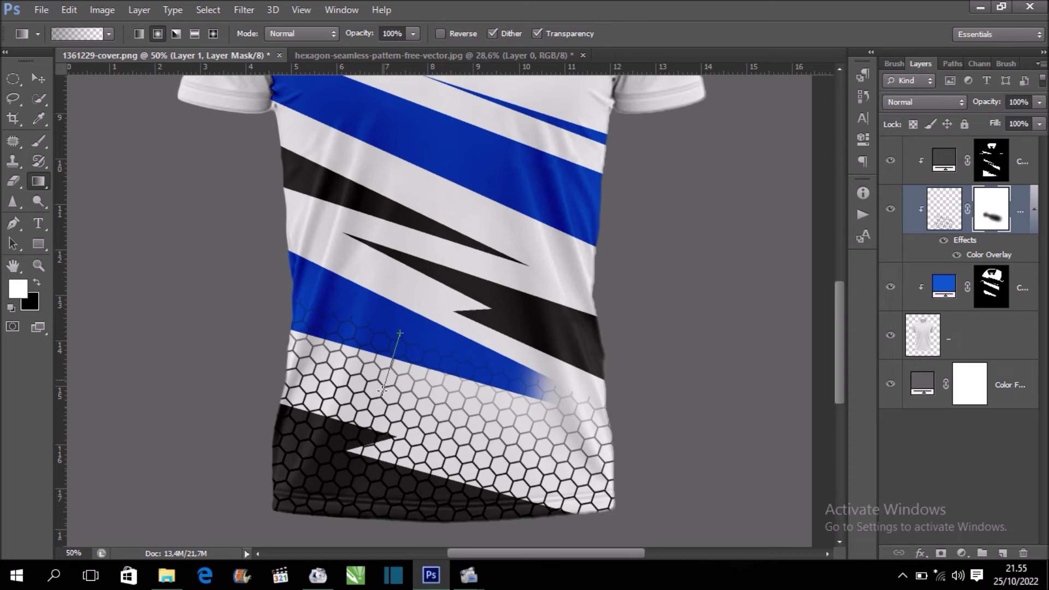
{"action": "left_click_drag", "start_coordinate": [400, 333], "coordinate": [385, 396]}
{"action": "left_click_drag", "start_coordinate": [346, 357], "coordinate": [342, 368]}
{"action": "left_click_drag", "start_coordinate": [285, 332], "coordinate": [286, 333]}
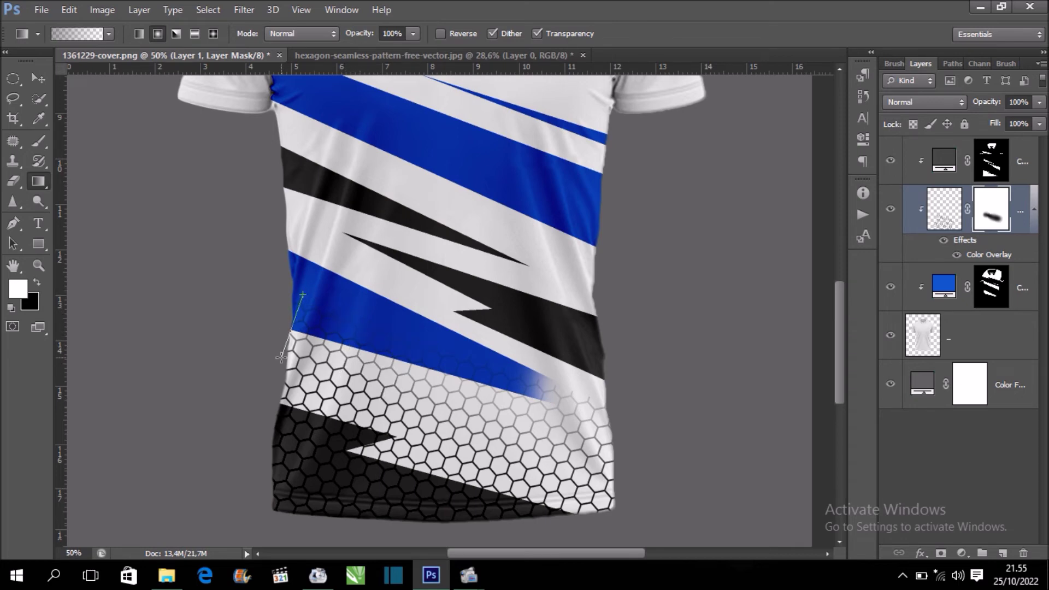
{"action": "left_click_drag", "start_coordinate": [403, 367], "coordinate": [404, 367]}
{"action": "mouse_move", "coordinate": [575, 435]}
{"action": "left_mouse_down"}
{"action": "mouse_move", "coordinate": [569, 452]}
{"action": "mouse_move", "coordinate": [525, 437]}
{"action": "left_mouse_up"}
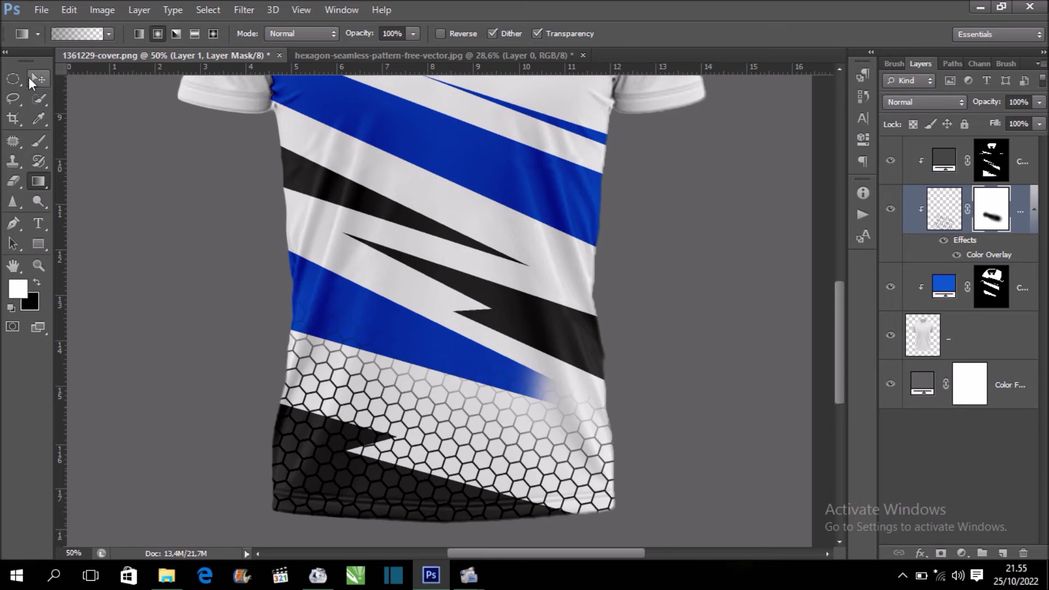
Move the hexagon layer below the blue Color Fill layer and shift it slightly lower.
{"action": "left_click", "coordinate": [39, 79]}
{"action": "left_click_drag", "start_coordinate": [1027, 221], "coordinate": [1021, 305]}
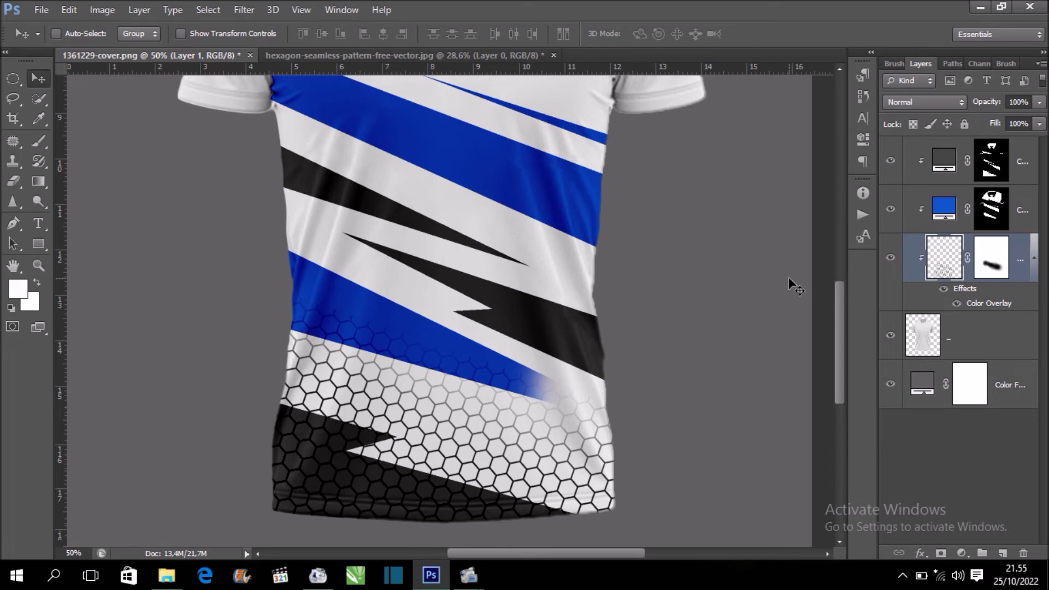
{"action": "mouse_move", "coordinate": [539, 377]}
{"action": "left_mouse_down"}
{"action": "mouse_move", "coordinate": [471, 443]}
{"action": "mouse_move", "coordinate": [448, 438]}
{"action": "left_mouse_up"}
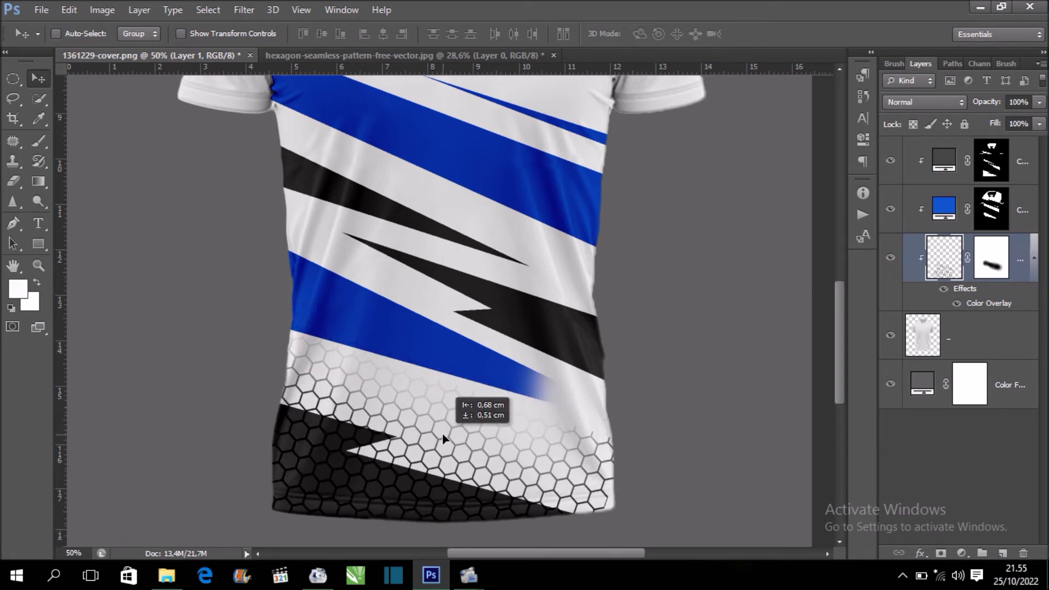
{"action": "left_click_drag", "start_coordinate": [447, 437], "coordinate": [448, 435]}
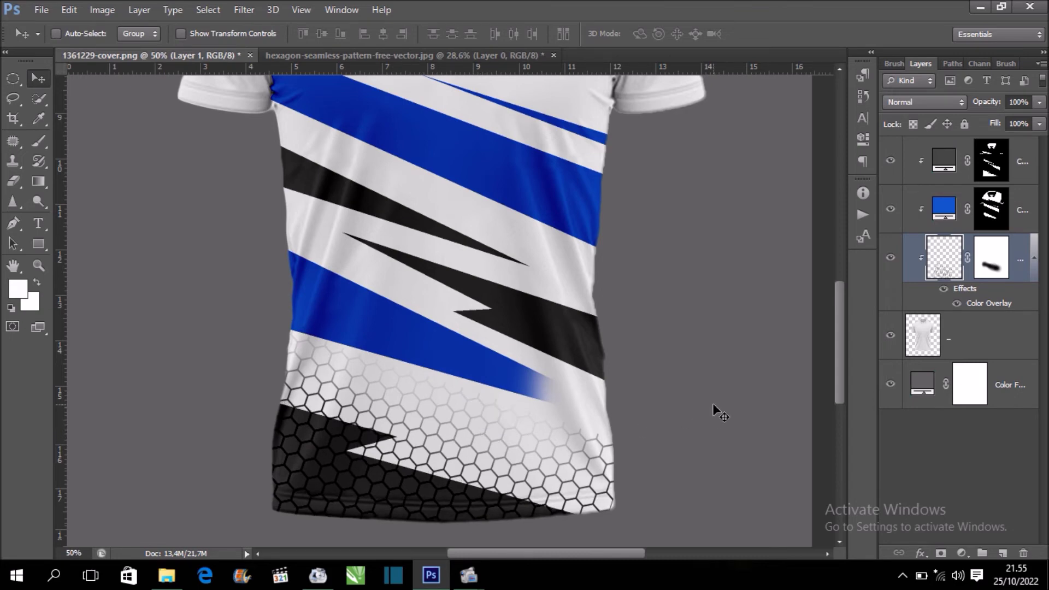
Zoom out and duplicate the hexagon pattern layer with Ctrl+J.
{"action": "key", "text": "ctrl+minus"}
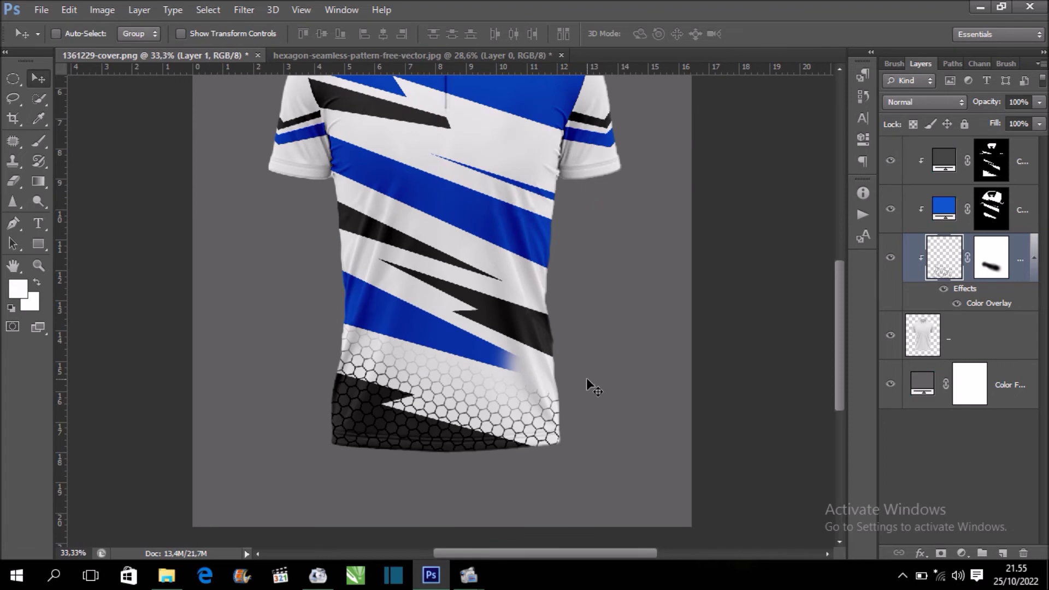
{"action": "left_click_drag", "start_coordinate": [530, 339], "coordinate": [551, 361]}
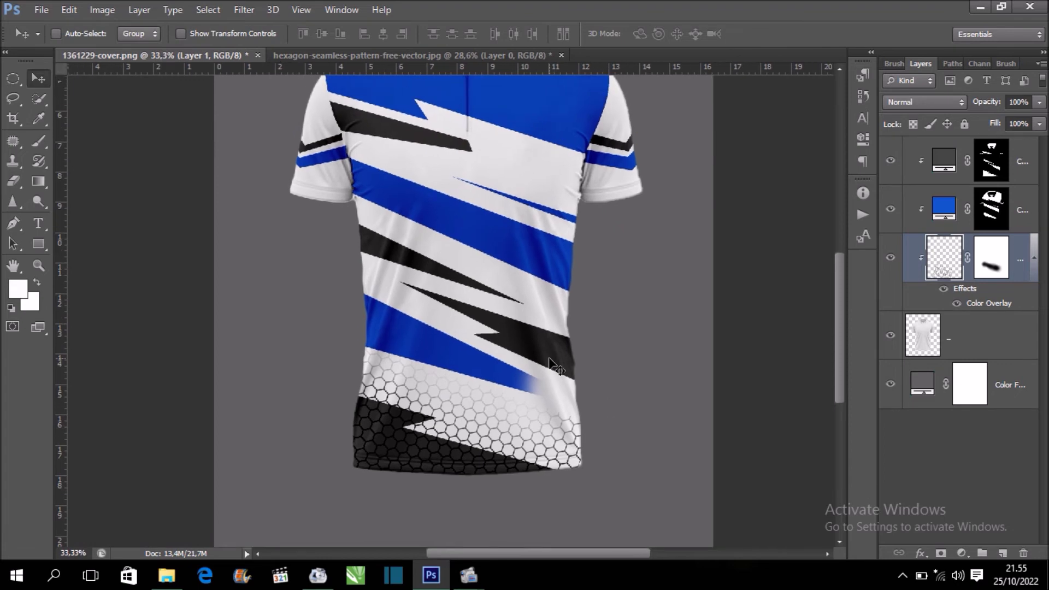
{"action": "scroll", "coordinate": [542, 345], "scroll_direction": "up", "scroll_amount": 1}
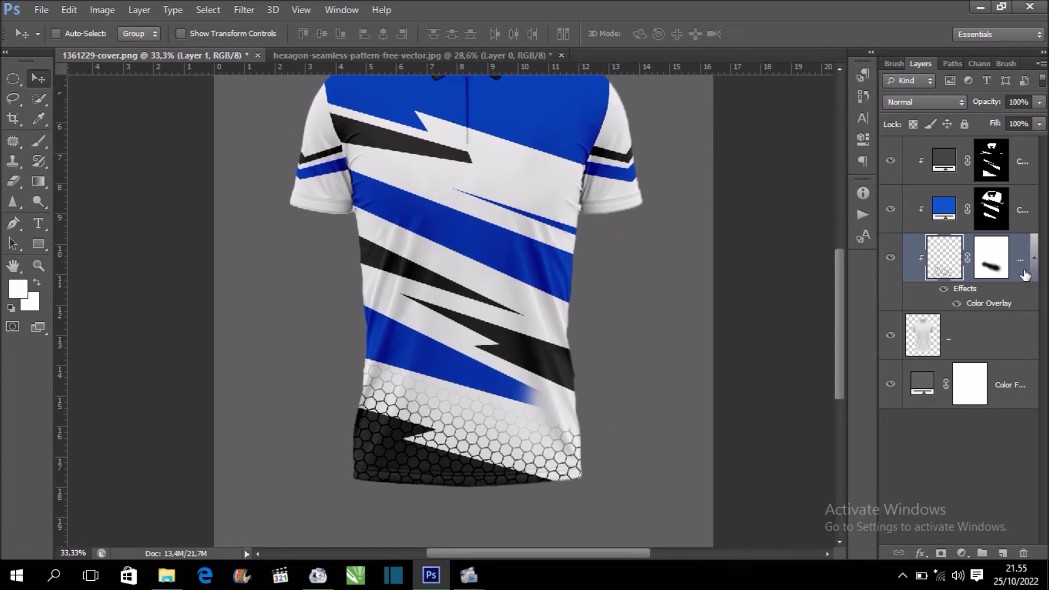
{"action": "key", "text": "ctrl+j"}
Clip the pattern copy to the layer beneath and move it up over the upper body.
{"action": "right_click", "coordinate": [1003, 278]}
{"action": "left_click", "coordinate": [716, 245]}
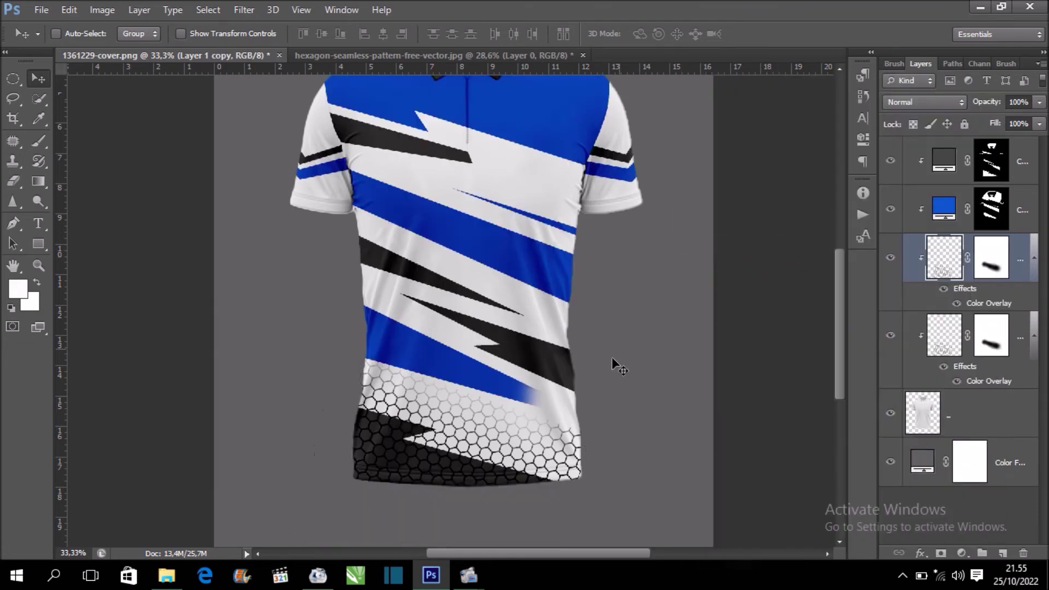
{"action": "left_click_drag", "start_coordinate": [518, 443], "coordinate": [586, 228]}
{"action": "scroll", "coordinate": [586, 228], "scroll_direction": "up", "scroll_amount": 3}
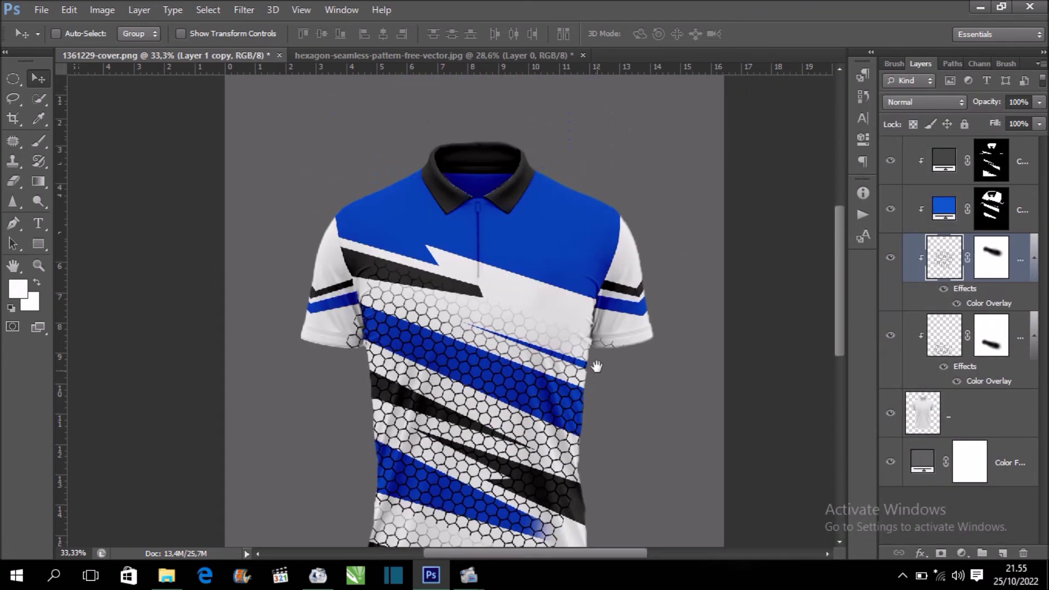
{"action": "left_click_drag", "start_coordinate": [527, 337], "coordinate": [569, 228]}
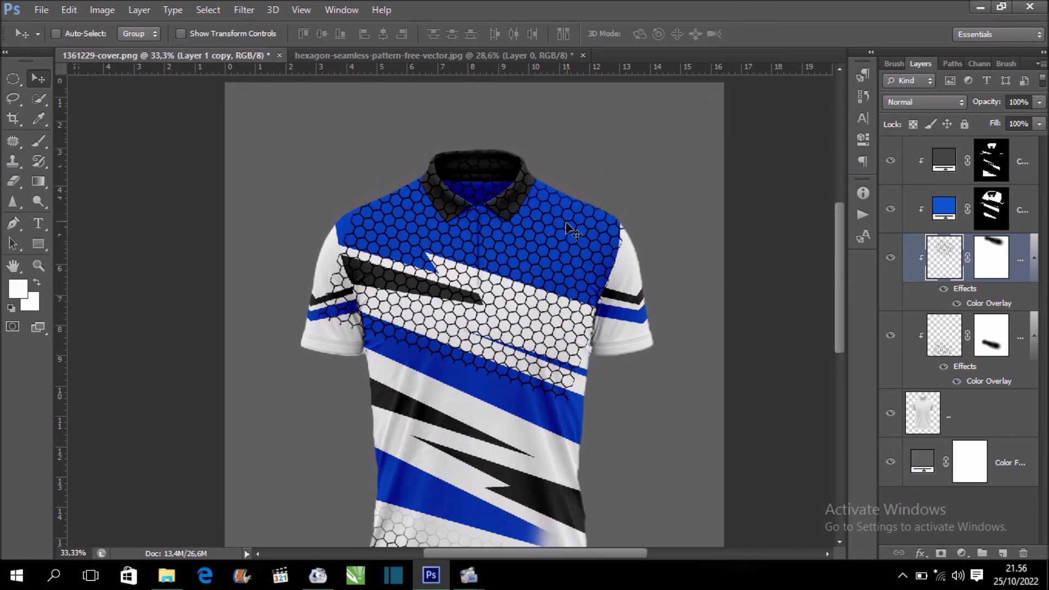
Rotate the pattern copy 180° and scale and position it over the upper chest and shoulders.
{"action": "key", "text": "ctrl+t"}
{"action": "right_click", "coordinate": [568, 228]}
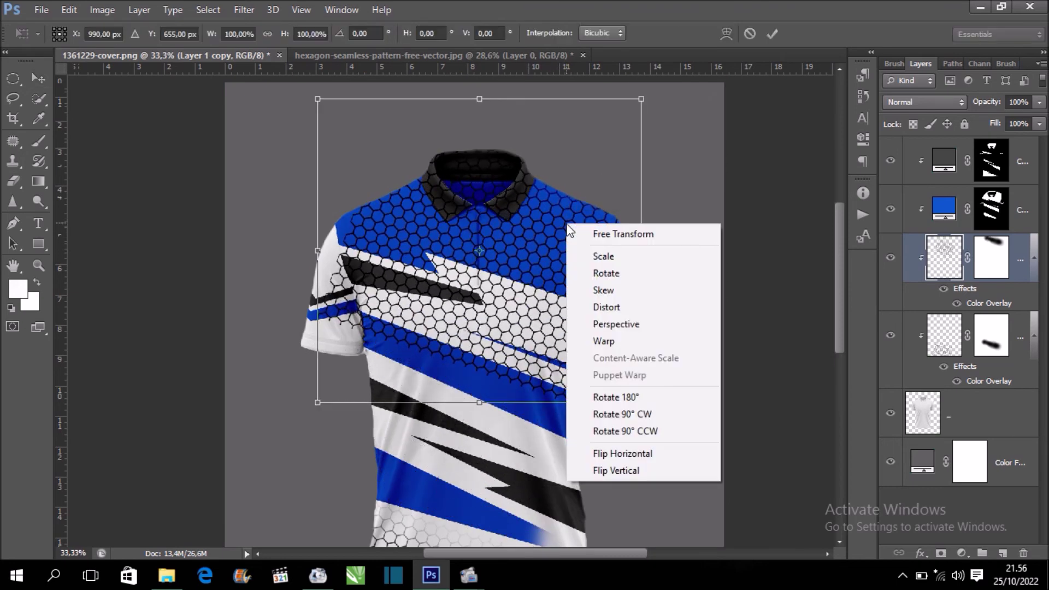
{"action": "left_click", "coordinate": [649, 392]}
{"action": "left_click_drag", "start_coordinate": [575, 299], "coordinate": [597, 194]}
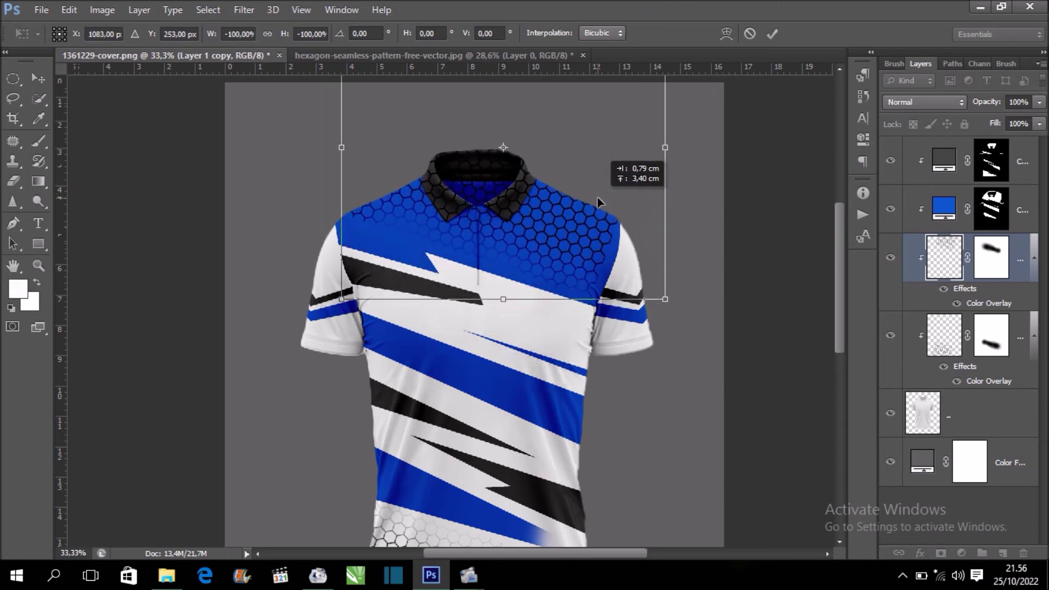
{"action": "left_click_drag", "start_coordinate": [597, 195], "coordinate": [597, 202]}
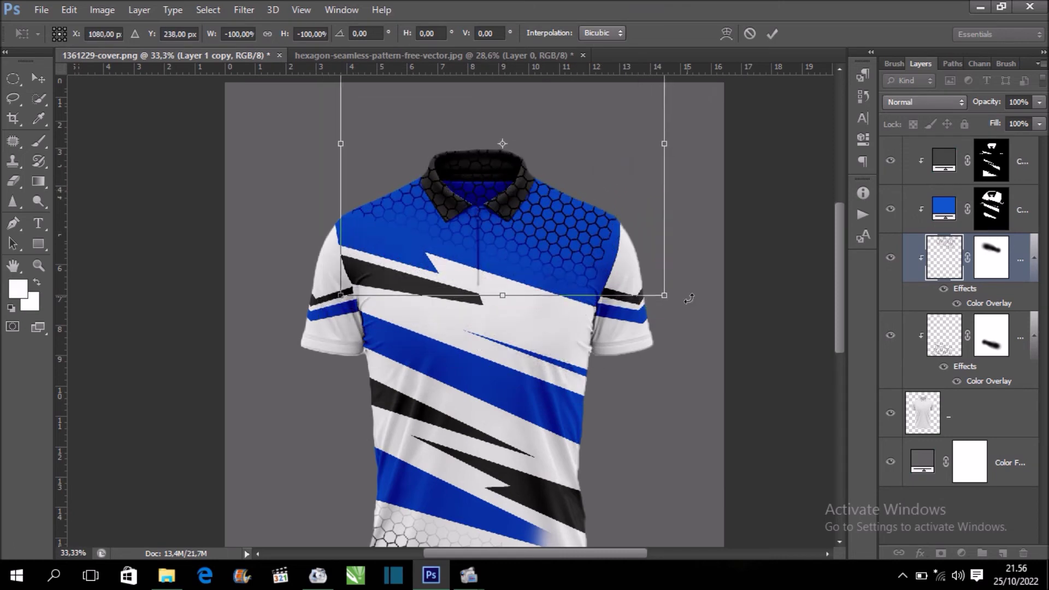
{"action": "left_click_drag", "start_coordinate": [609, 259], "coordinate": [619, 253]}
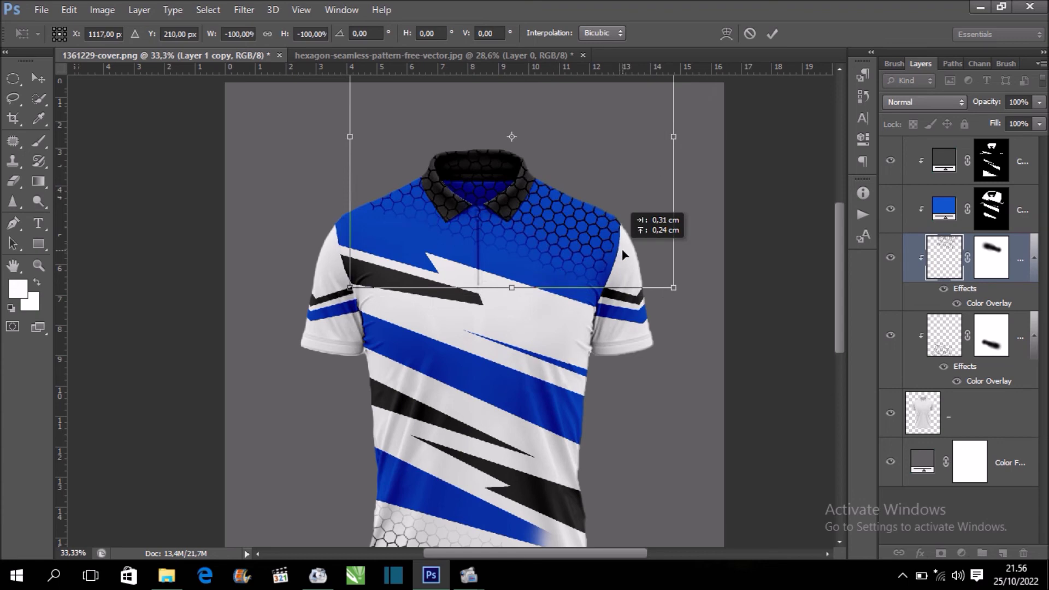
{"action": "left_click_drag", "start_coordinate": [678, 289], "coordinate": [687, 296]}
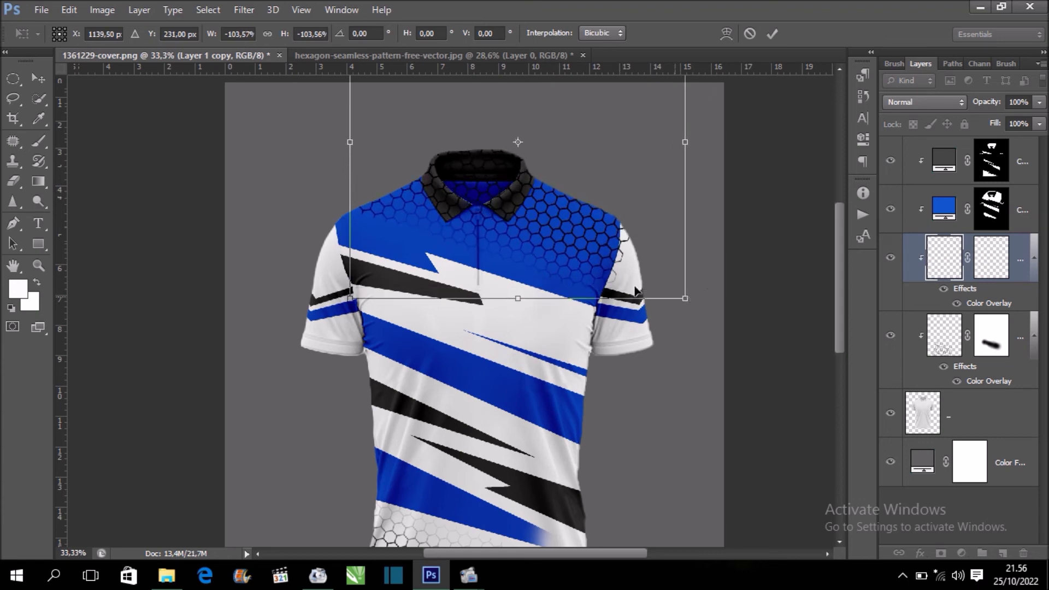
{"action": "left_click_drag", "start_coordinate": [600, 253], "coordinate": [583, 258]}
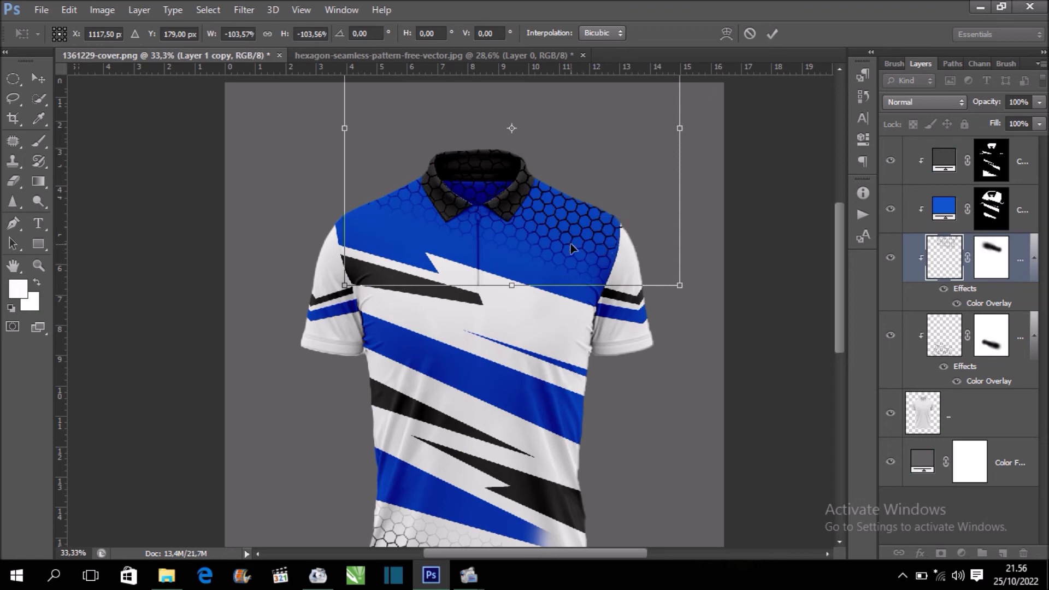
{"action": "left_click_drag", "start_coordinate": [572, 249], "coordinate": [567, 250]}
{"action": "key", "text": "Return"}
{"action": "key", "text": "ctrl+minus"}
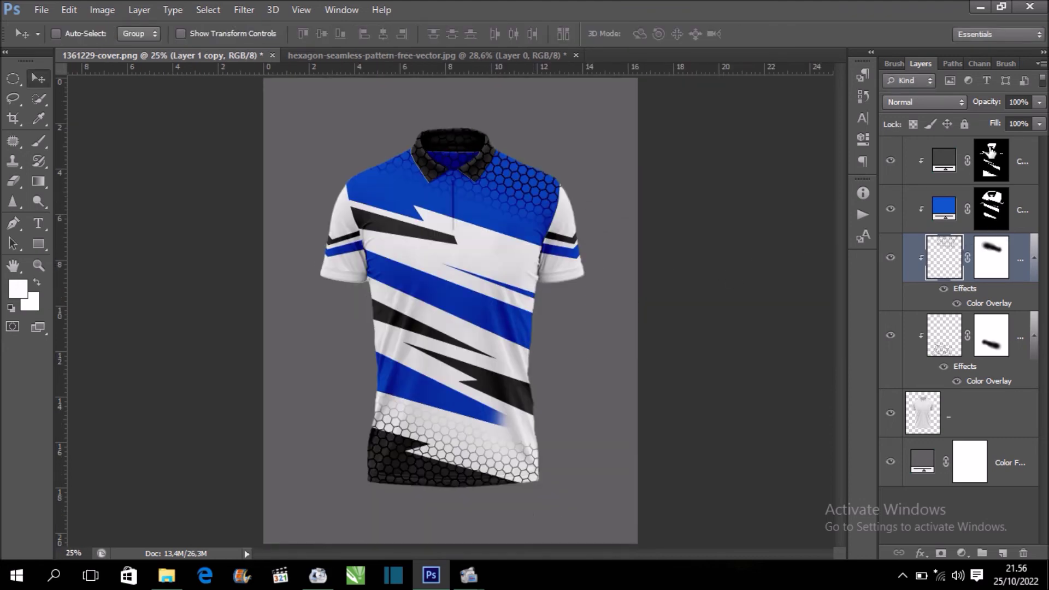
Set the upper pattern layer to Linear Burn and move it above the blue fill layer.
{"action": "left_click", "coordinate": [959, 102]}
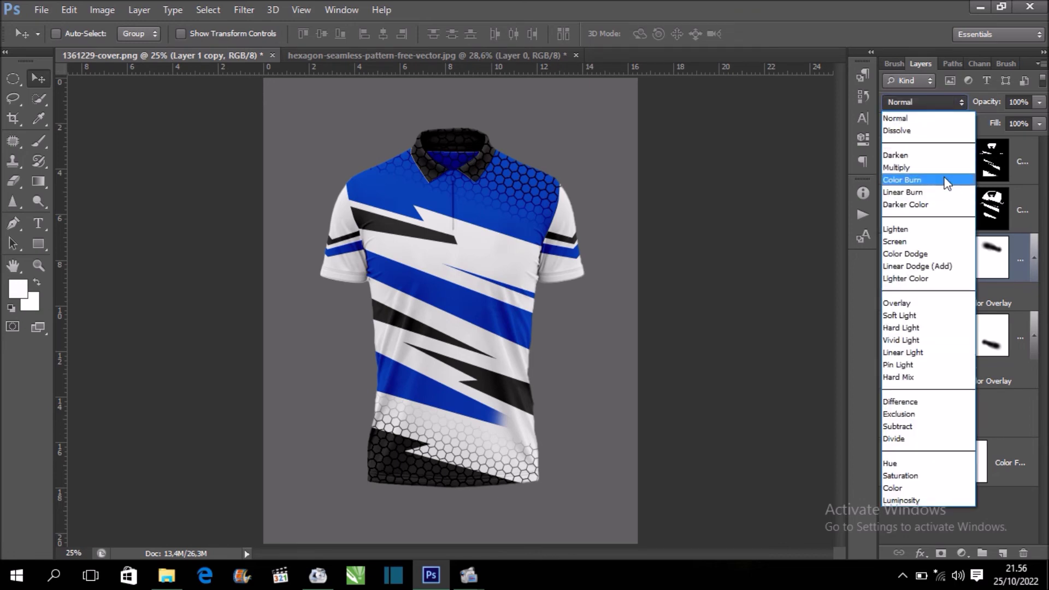
{"action": "left_click", "coordinate": [944, 180]}
{"action": "left_click", "coordinate": [944, 104]}
{"action": "left_click", "coordinate": [939, 196]}
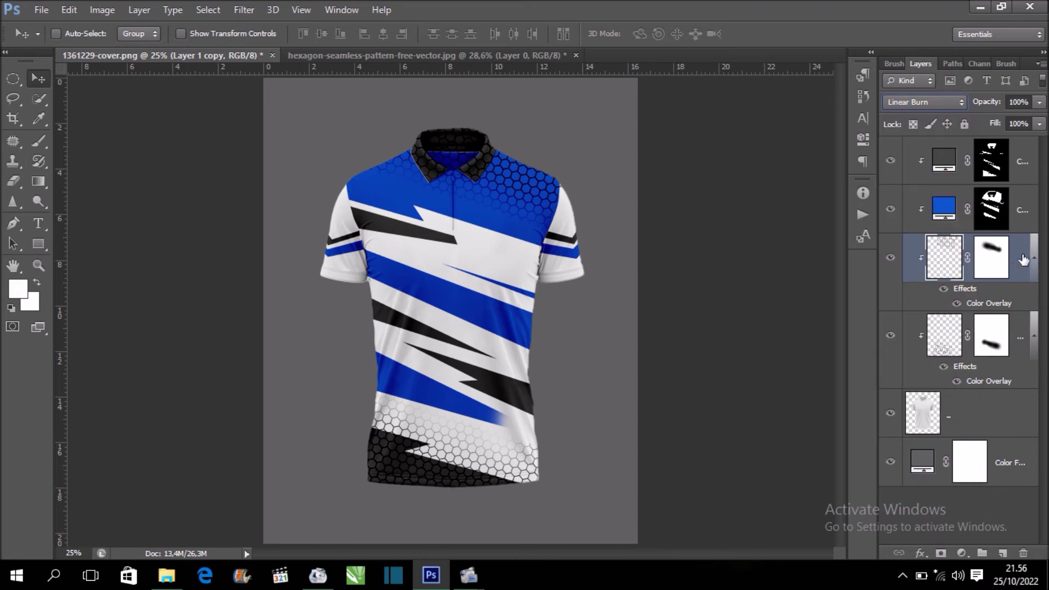
{"action": "left_click_drag", "start_coordinate": [1011, 264], "coordinate": [1021, 202]}
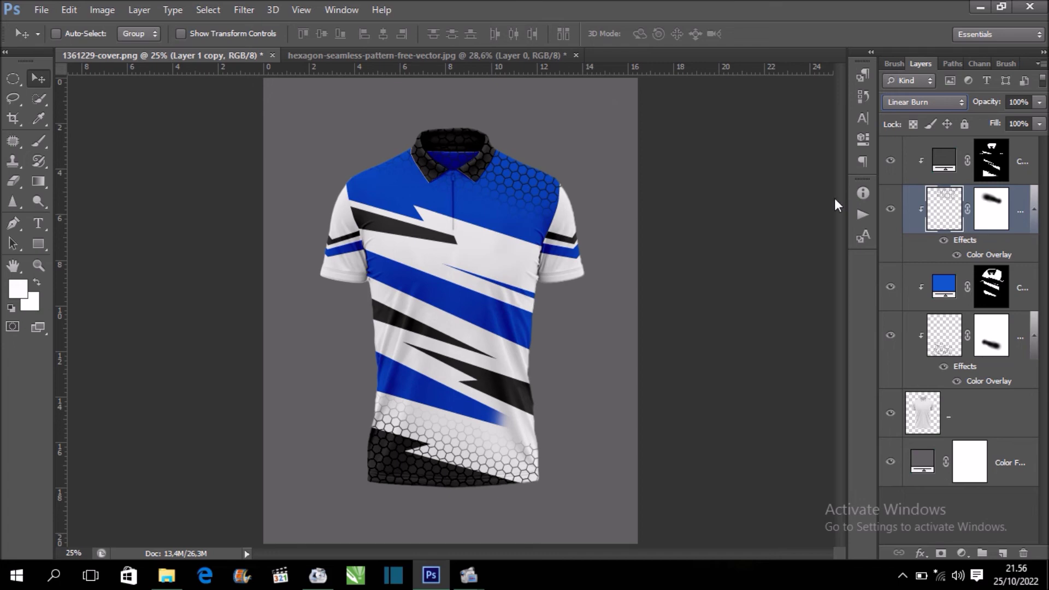
Compare Color Burn and Multiply on the collar, keep Linear Burn, then load the top mask selection.
{"action": "key", "text": "ctrl+plus"}
{"action": "key", "text": "ctrl+plus"}
{"action": "left_click_drag", "start_coordinate": [738, 186], "coordinate": [728, 335]}
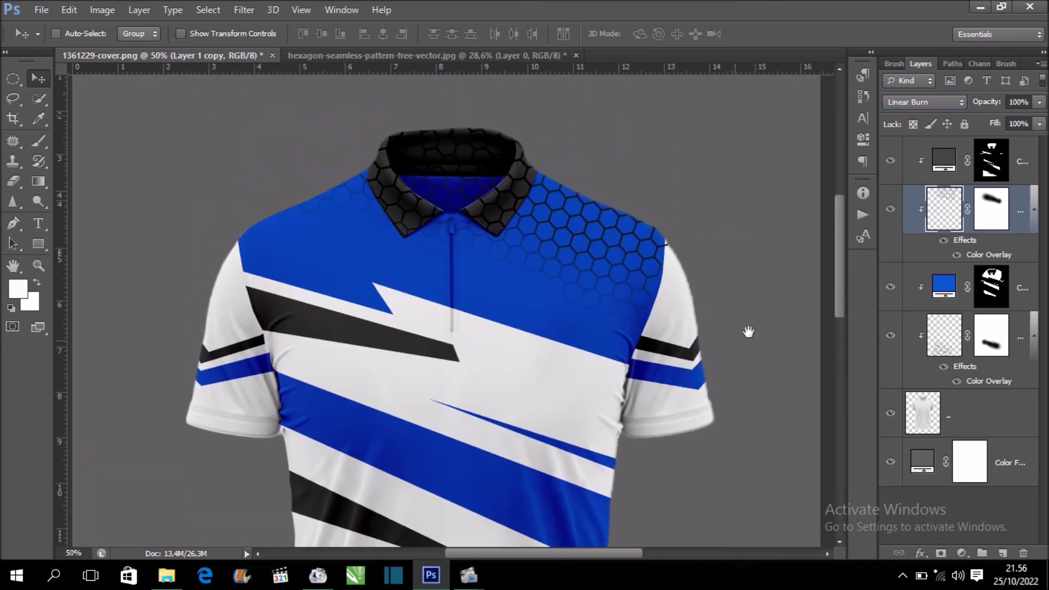
{"action": "left_click", "coordinate": [936, 106]}
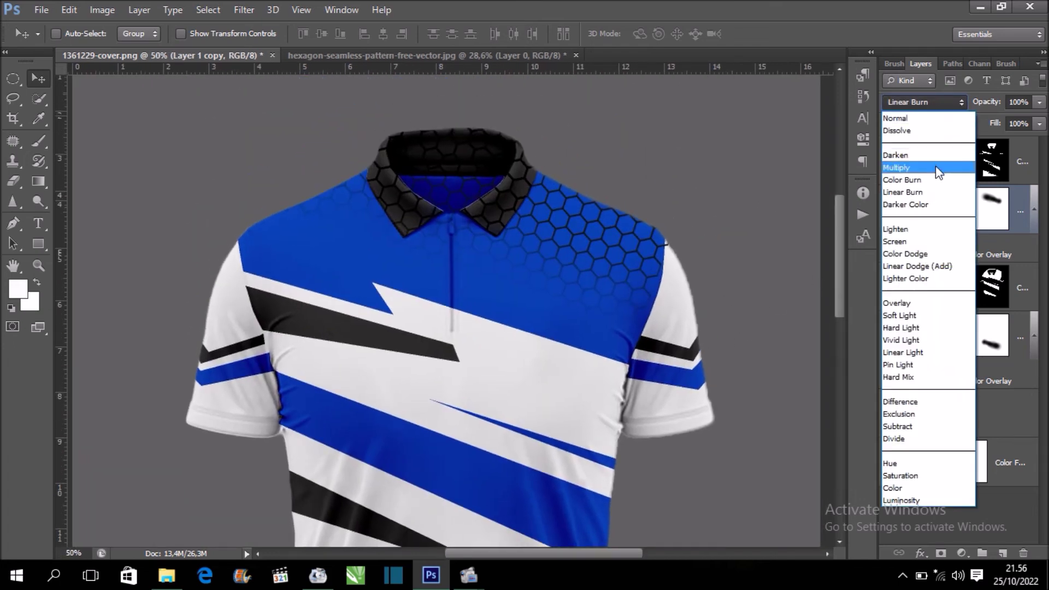
{"action": "left_click", "coordinate": [937, 179]}
{"action": "left_click", "coordinate": [955, 100]}
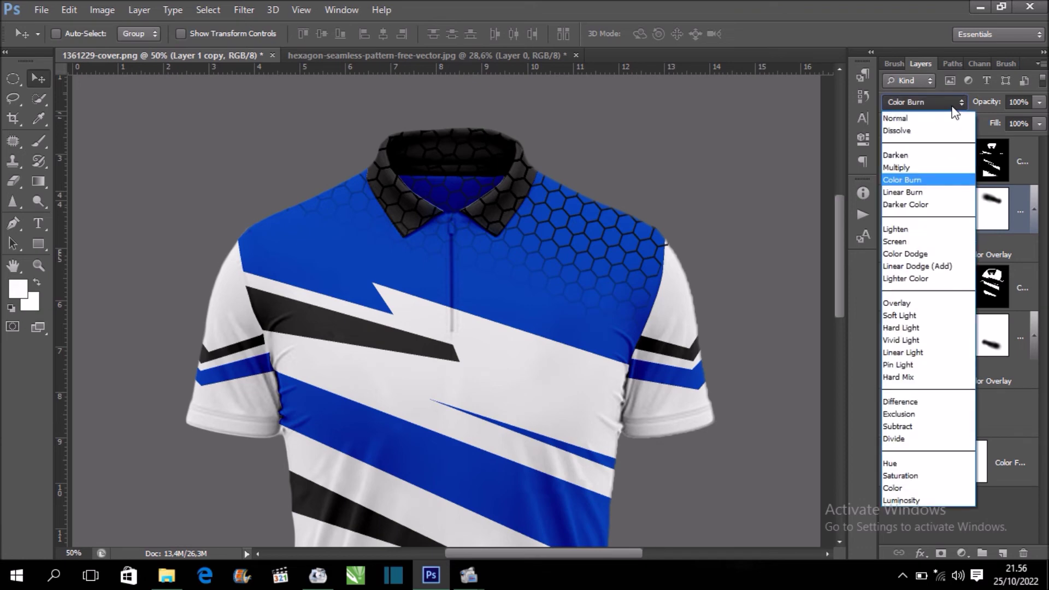
{"action": "left_click", "coordinate": [936, 169]}
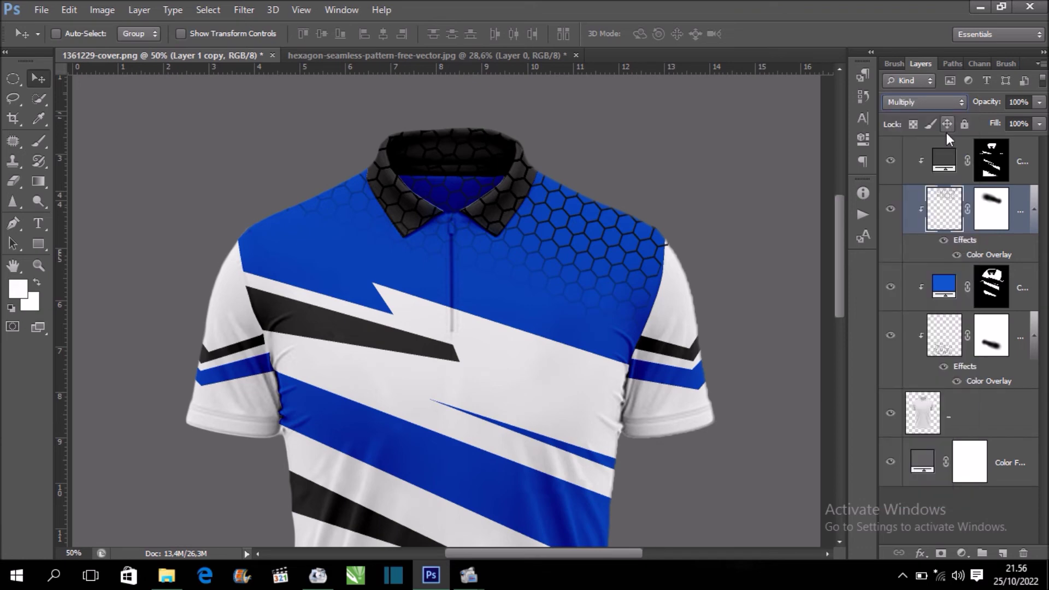
{"action": "left_click", "coordinate": [940, 107]}
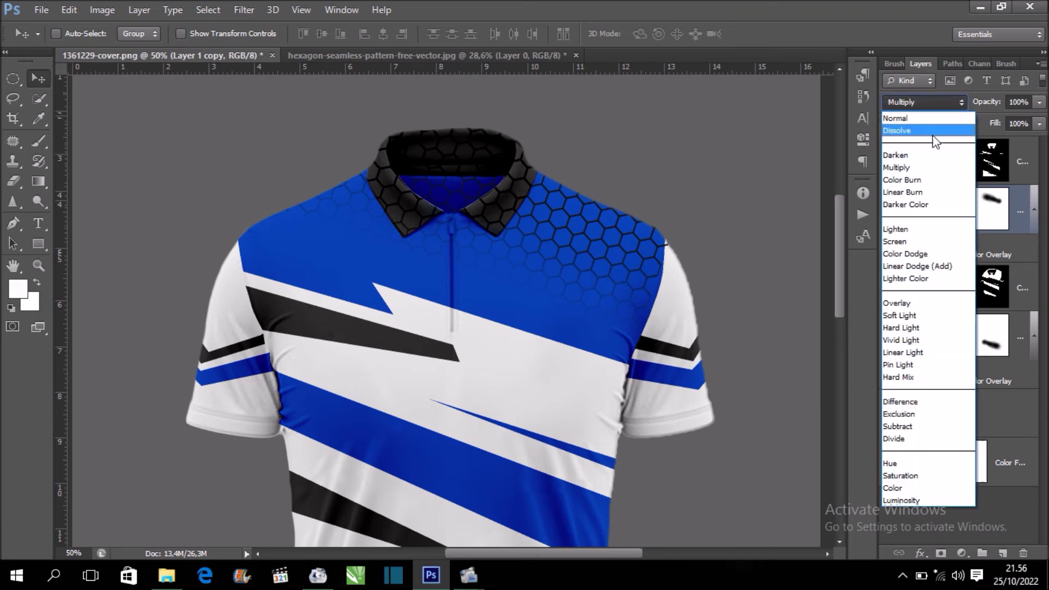
{"action": "left_click", "coordinate": [939, 194]}
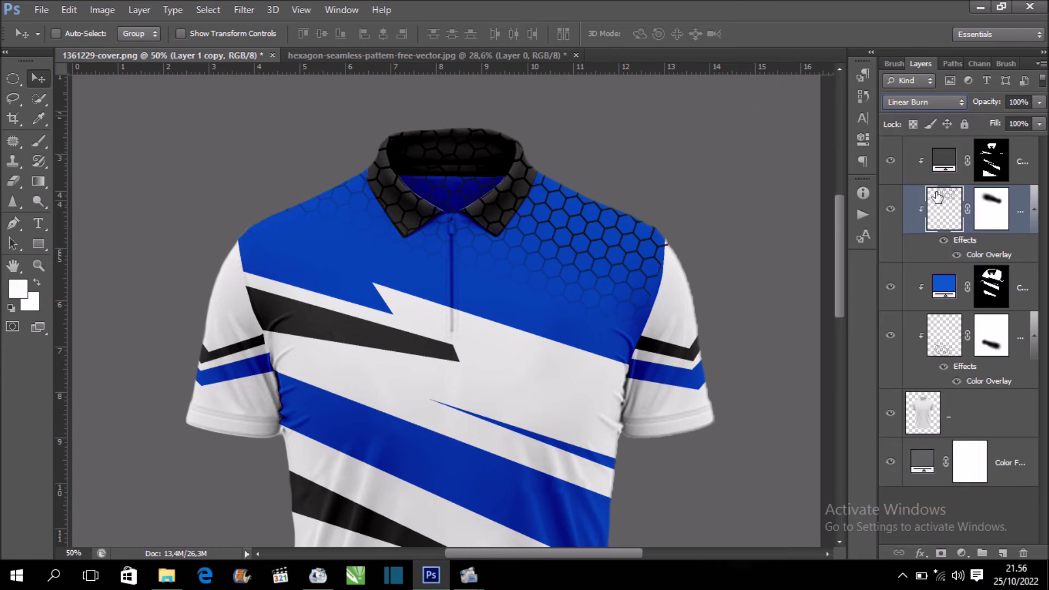
{"action": "key", "text": "ctrl+minus"}
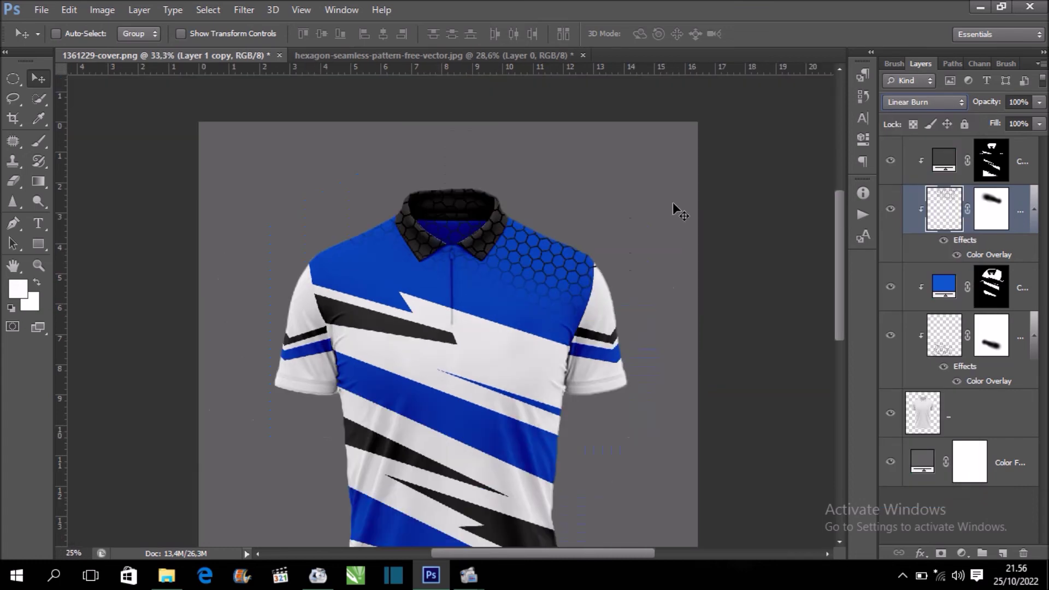
{"action": "key", "text": "ctrl+minus"}
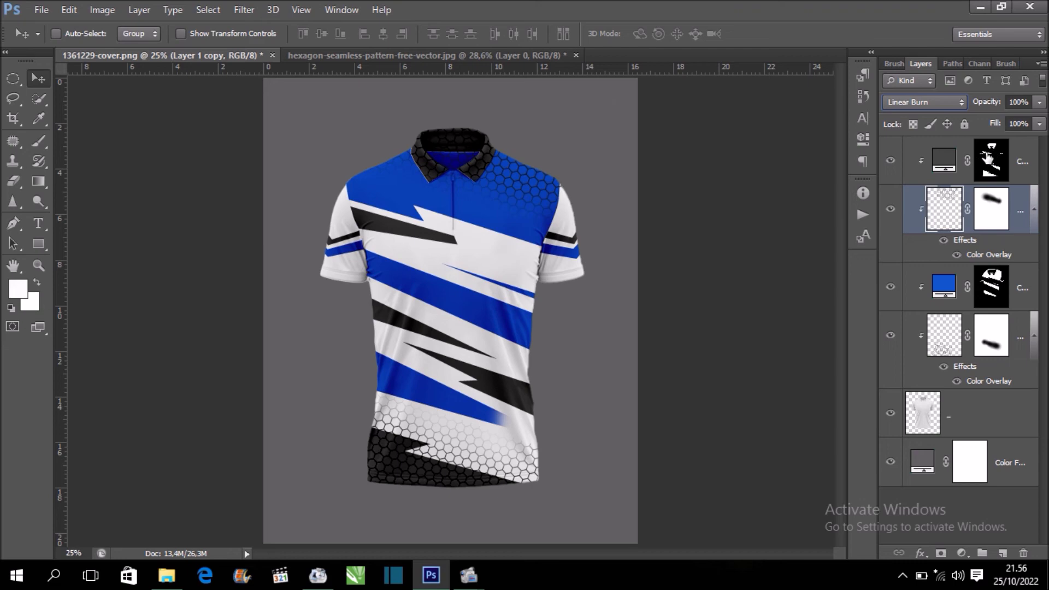
{"action": "left_click", "coordinate": [989, 157], "text": "ctrl"}
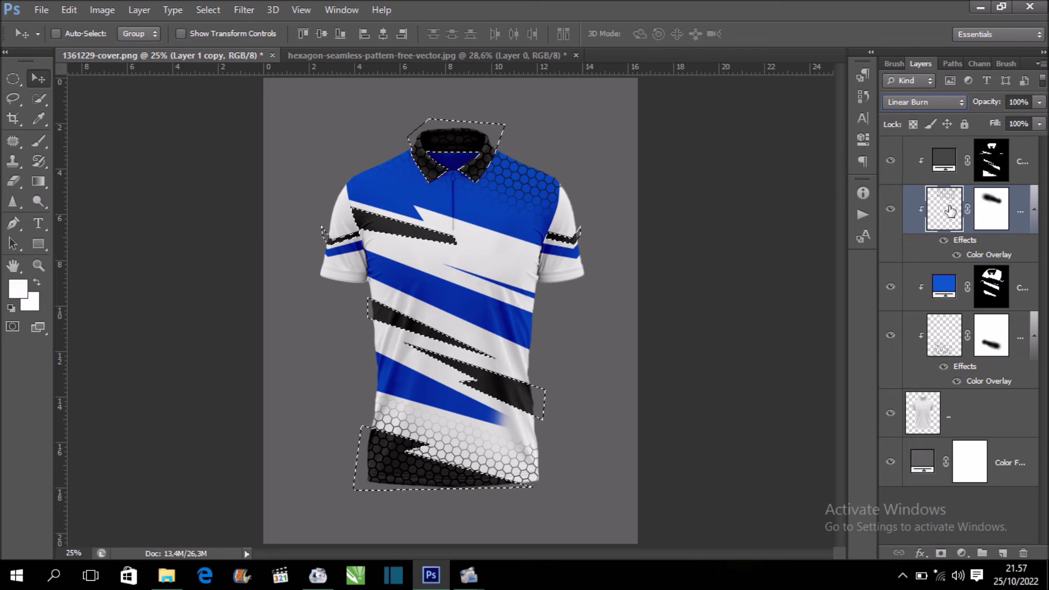
Erase the hexagon texture from the collar and the black bottom area, then deselect.
{"action": "left_click", "coordinate": [13, 181]}
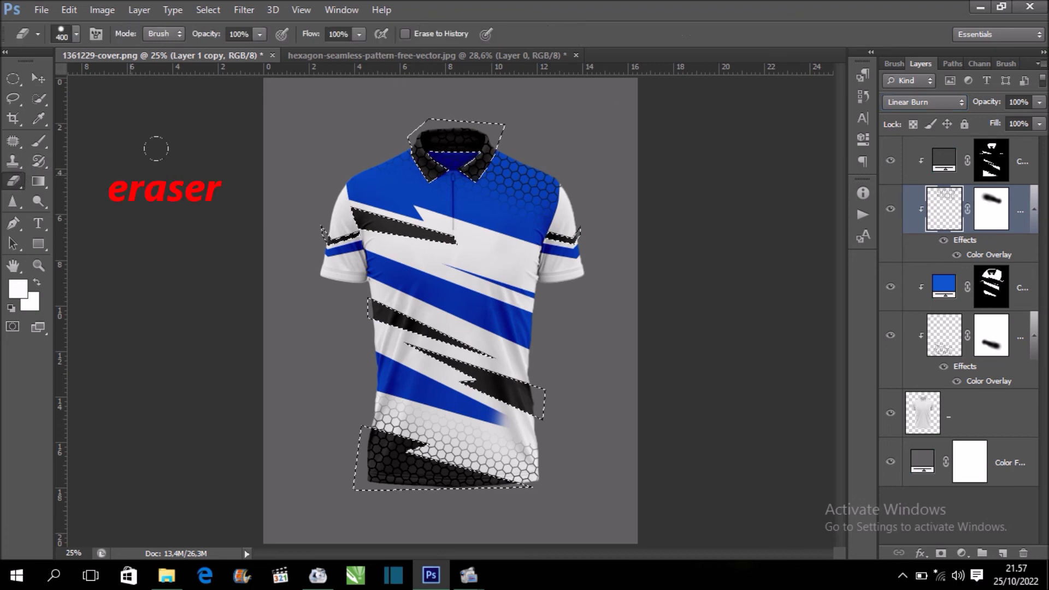
{"action": "left_click_drag", "start_coordinate": [421, 145], "coordinate": [444, 132]}
{"action": "left_click", "coordinate": [444, 133]}
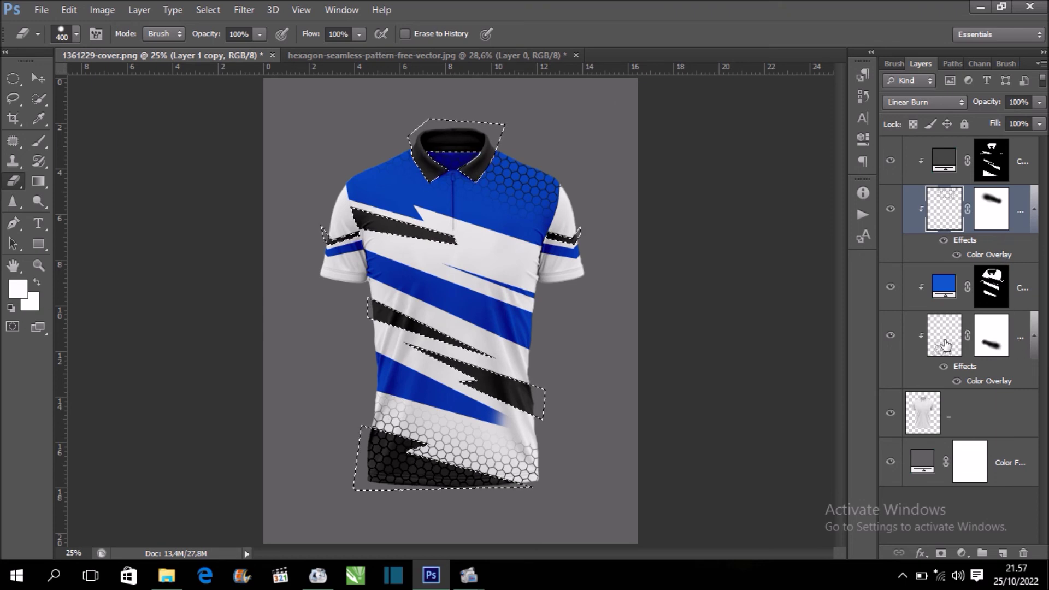
{"action": "left_click", "coordinate": [945, 345]}
{"action": "left_click_drag", "start_coordinate": [585, 380], "coordinate": [291, 422]}
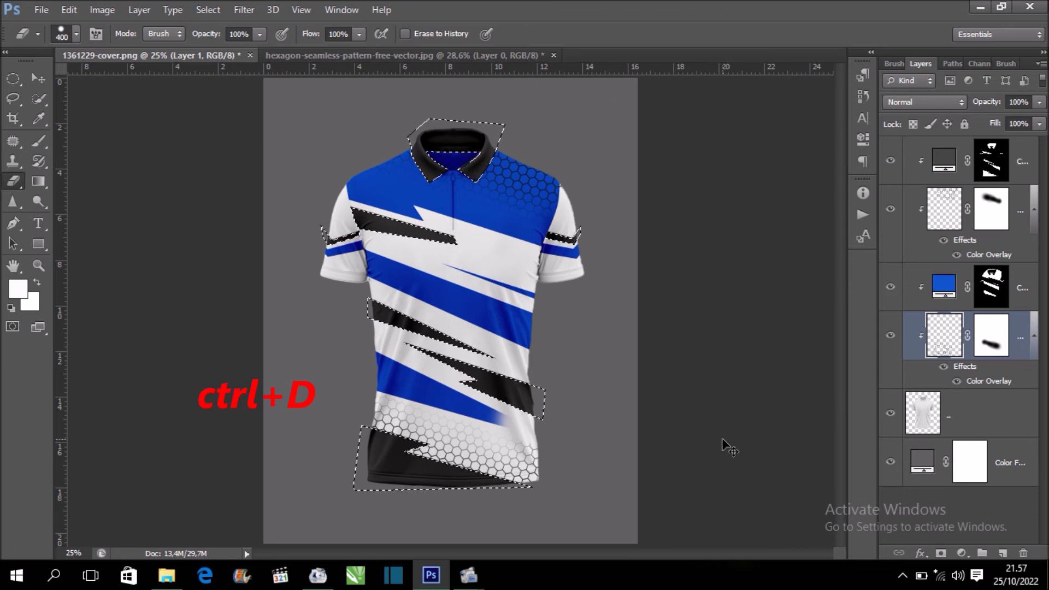
{"action": "key", "text": "ctrl+d"}
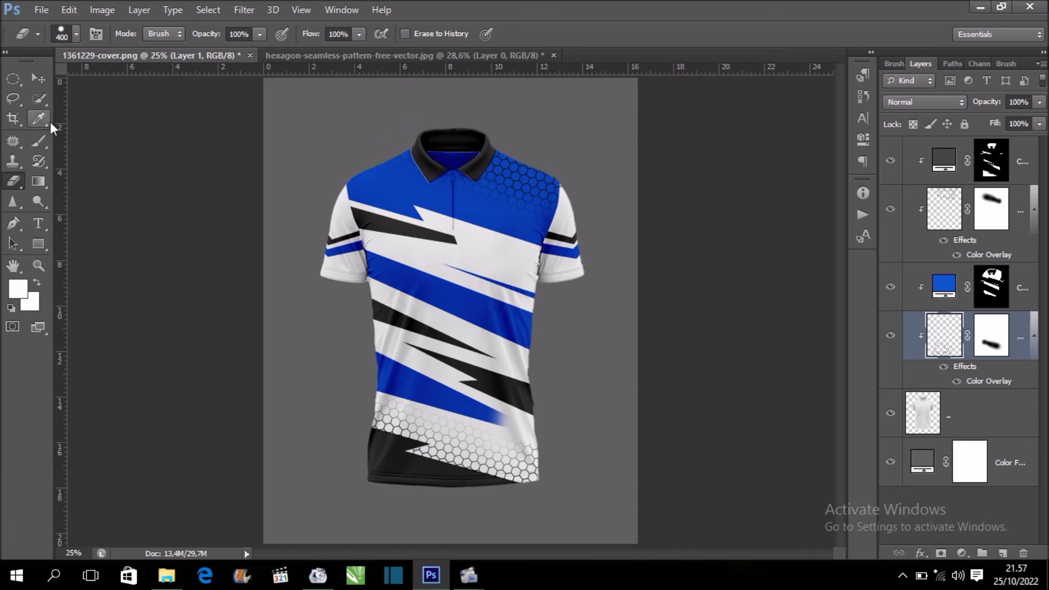
Add the BIKE COMMUNITY text on the left chest.
{"action": "left_click", "coordinate": [38, 219]}
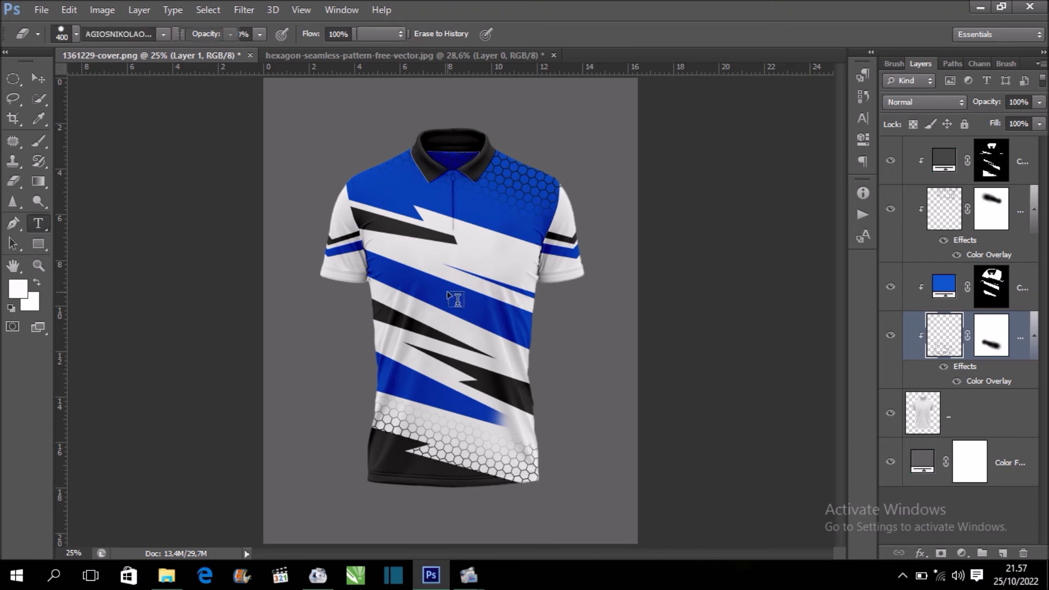
{"action": "left_click", "coordinate": [411, 254]}
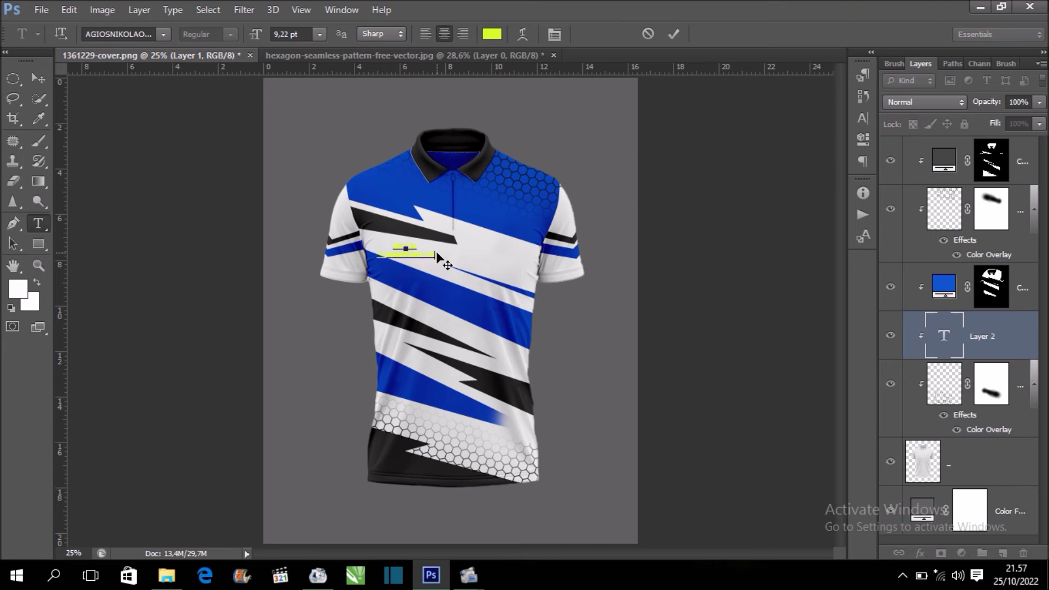
{"action": "left_click", "coordinate": [39, 80]}
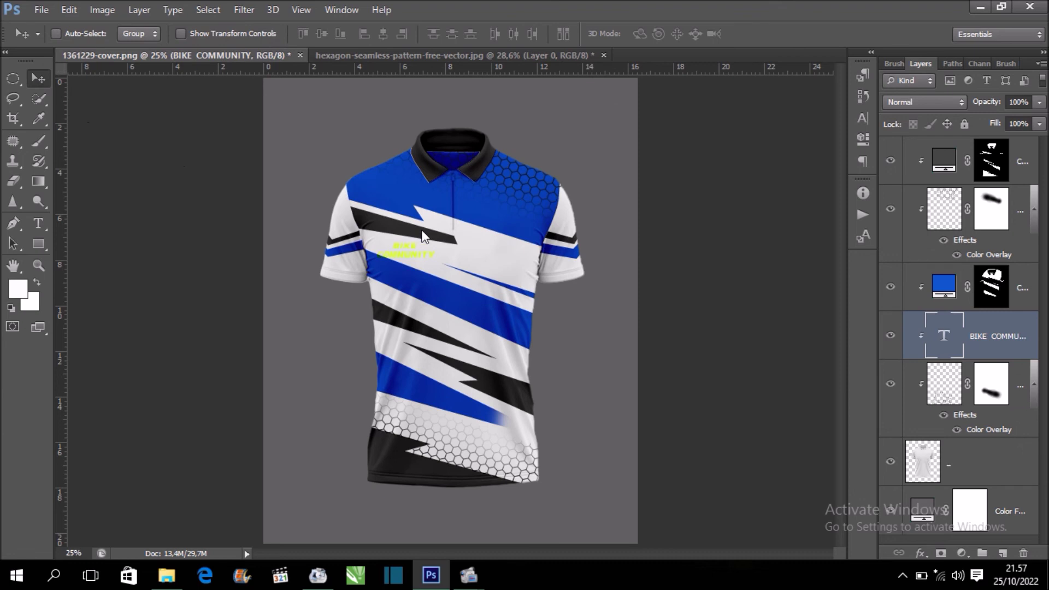
Enlarge the BIKE COMMUNITY text and move its layer to the top of the stack.
{"action": "key", "text": "ctrl+t"}
{"action": "left_click_drag", "start_coordinate": [439, 260], "coordinate": [526, 285]}
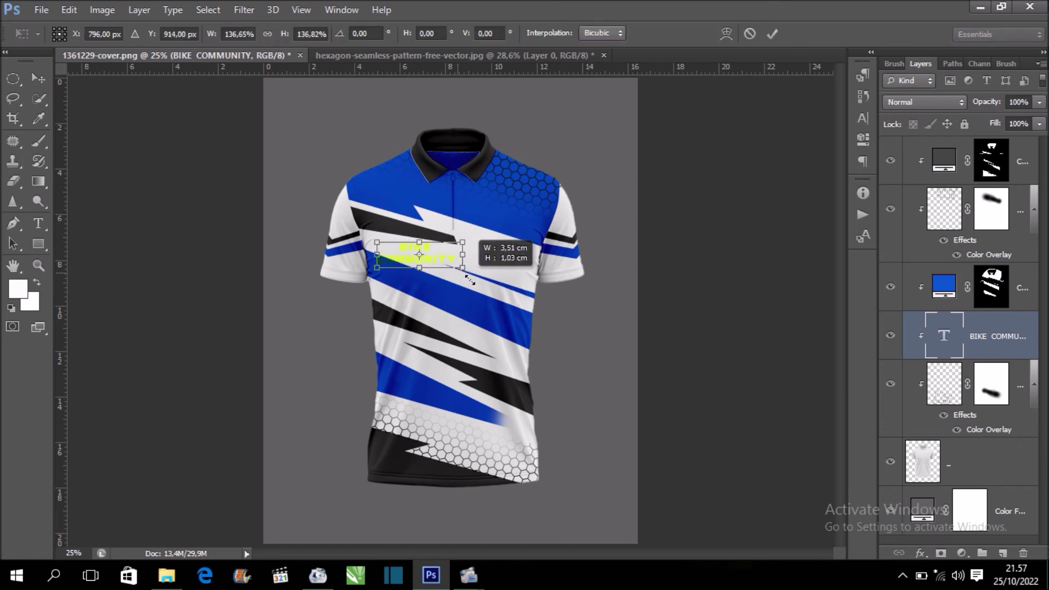
{"action": "key", "text": "Return"}
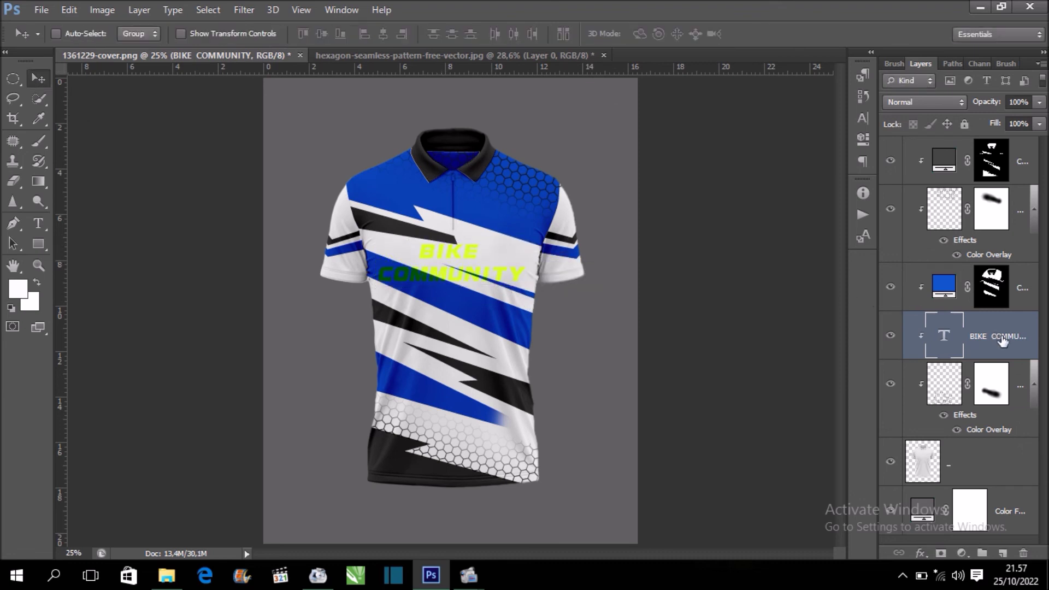
{"action": "left_click_drag", "start_coordinate": [1002, 339], "coordinate": [998, 156]}
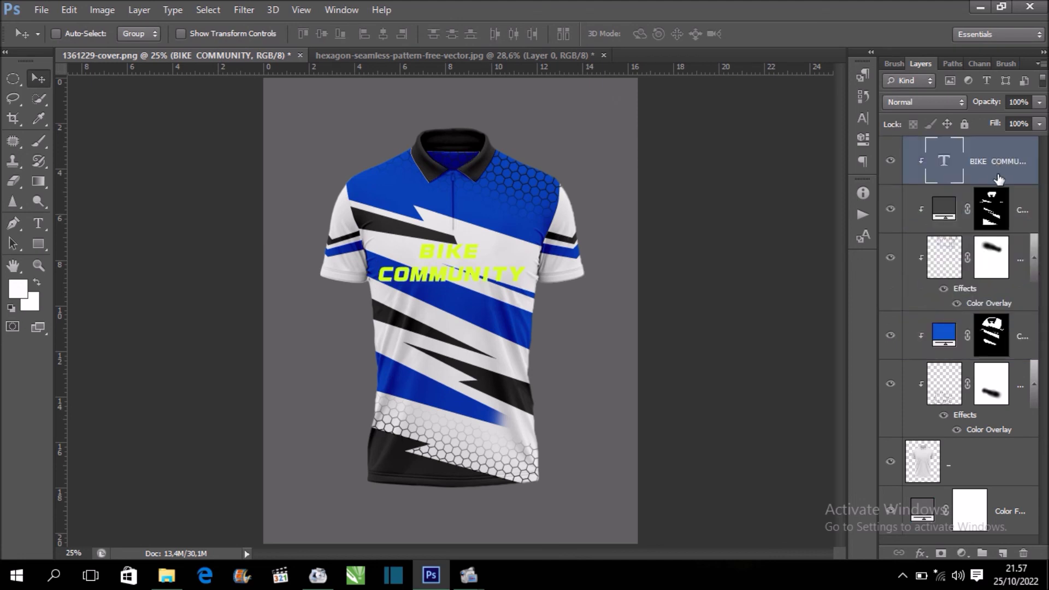
Give the BIKE COMMUNITY text an 8 px black stroke and nudge it slightly right and down.
{"action": "double_click", "coordinate": [999, 179]}
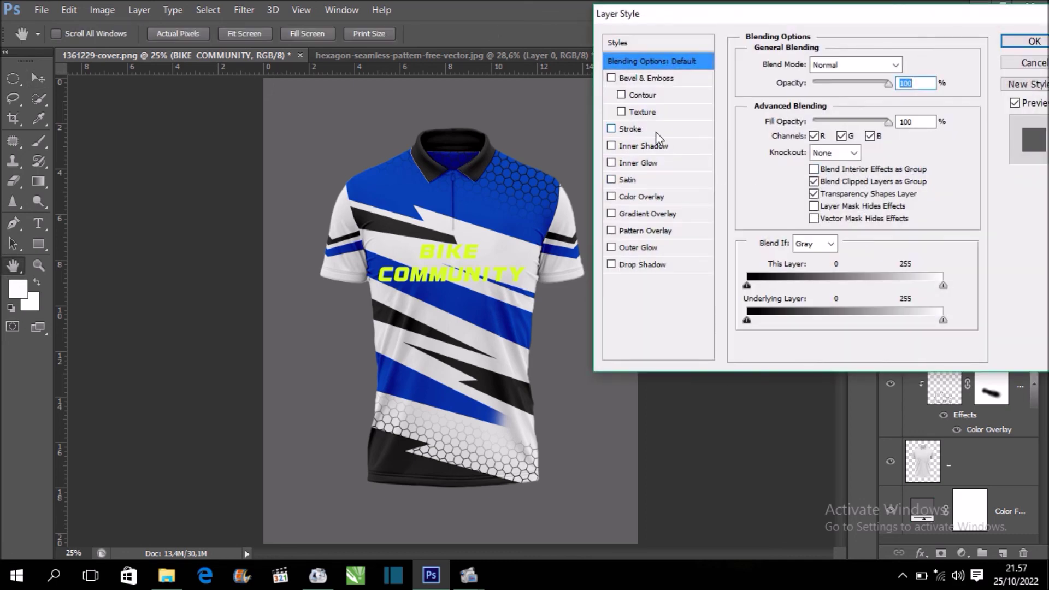
{"action": "left_click", "coordinate": [656, 131]}
{"action": "left_click", "coordinate": [776, 170]}
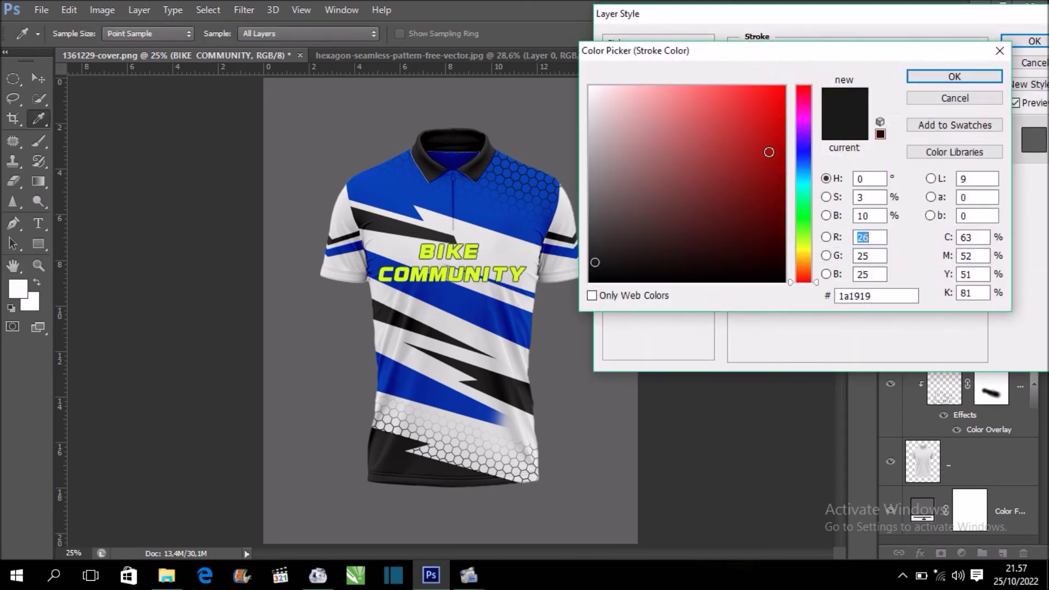
{"action": "mouse_move", "coordinate": [643, 172]}
{"action": "left_mouse_down"}
{"action": "mouse_move", "coordinate": [589, 254]}
{"action": "mouse_move", "coordinate": [590, 282]}
{"action": "left_mouse_up"}
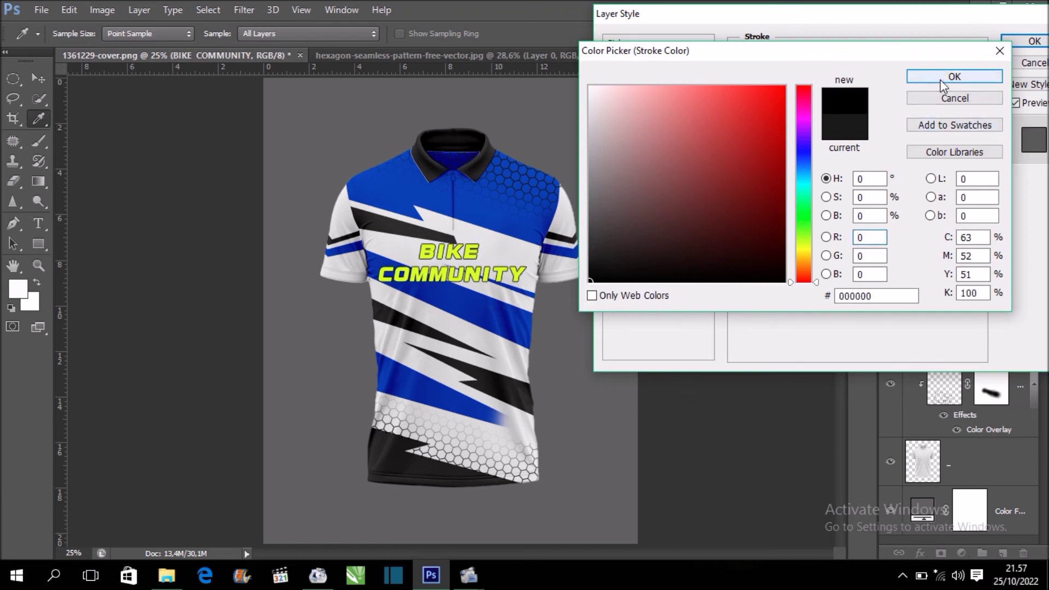
{"action": "left_click", "coordinate": [941, 81]}
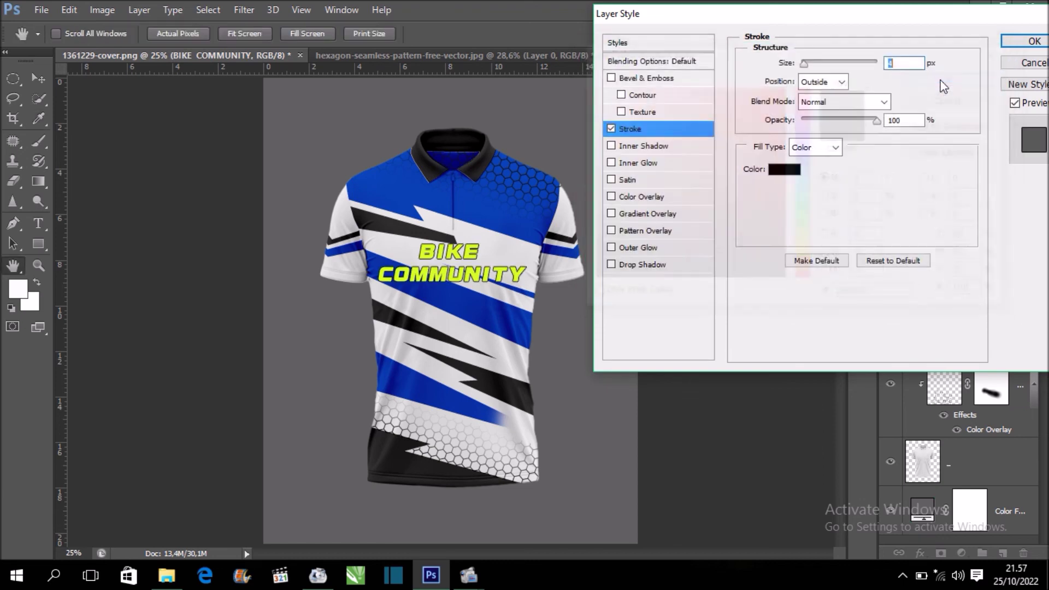
{"action": "left_click", "coordinate": [808, 65]}
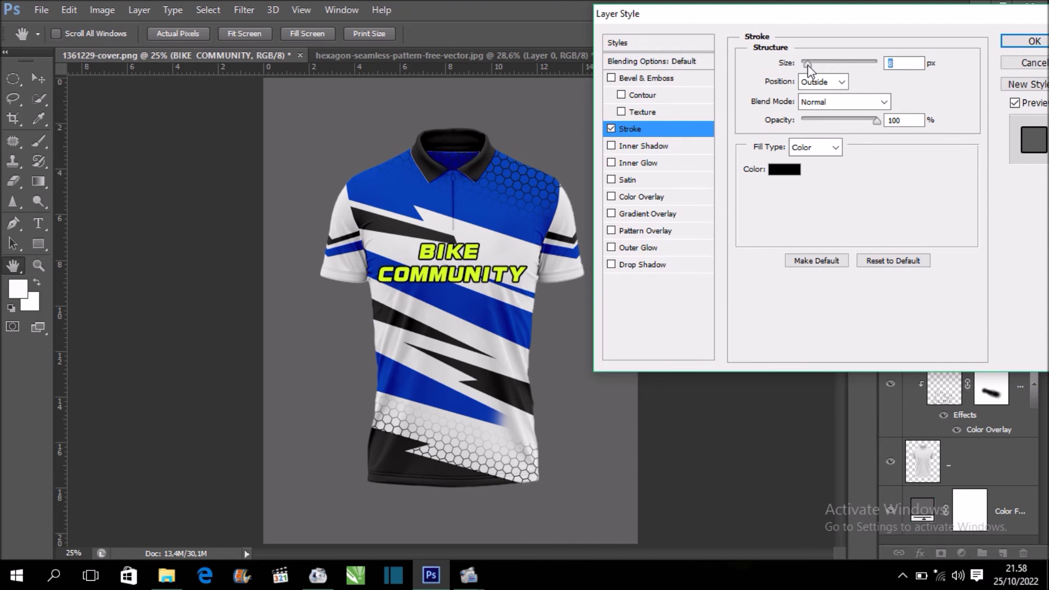
{"action": "key", "text": "Return"}
{"action": "key", "text": "ctrl+plus"}
{"action": "key", "text": "ctrl+plus"}
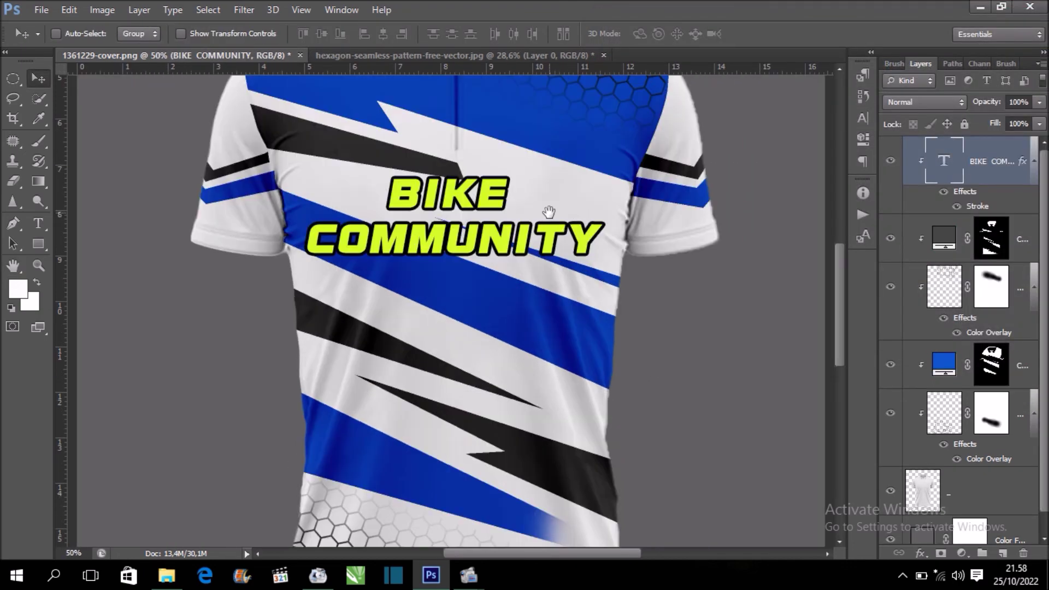
{"action": "left_click_drag", "start_coordinate": [496, 282], "coordinate": [509, 296]}
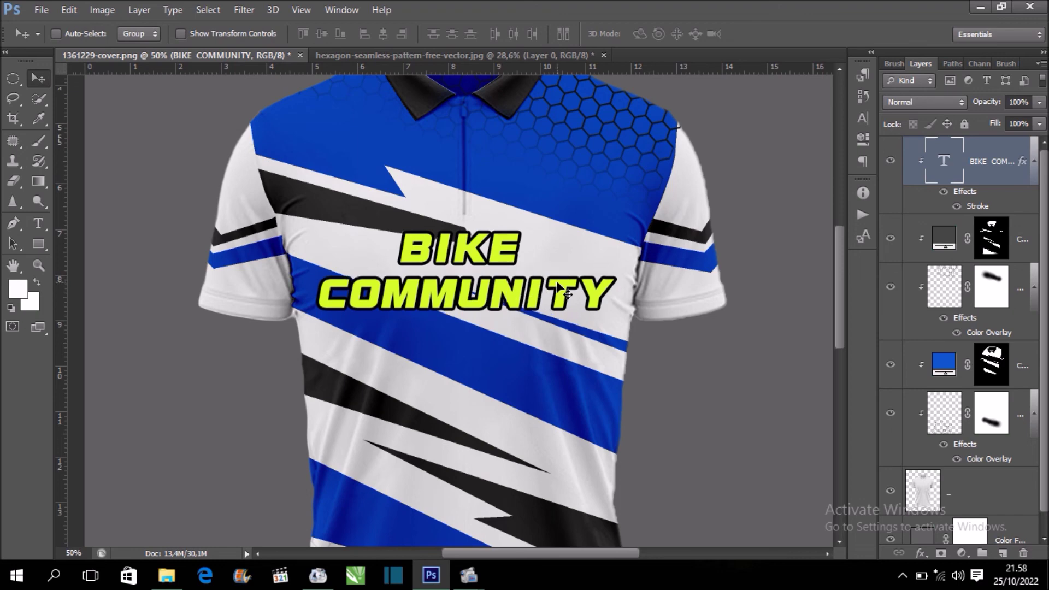
On Layer 1 copy, erase the hexagon pattern inside the back collar with a smaller eraser.
{"action": "key", "text": "ctrl+minus"}
{"action": "scroll", "coordinate": [558, 283], "scroll_direction": "down", "scroll_amount": 2}
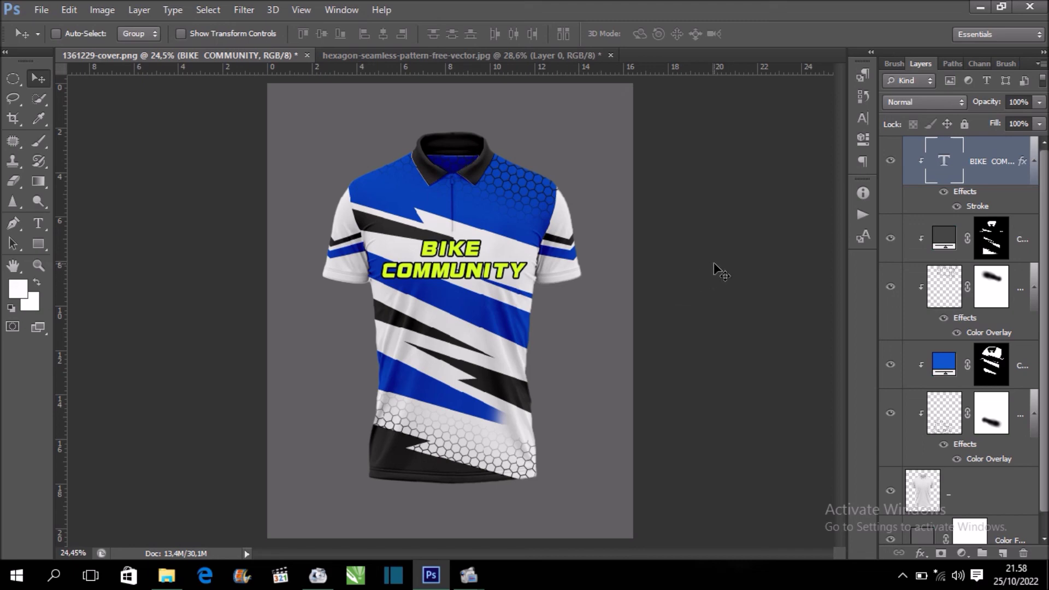
{"action": "scroll", "coordinate": [615, 167], "scroll_direction": "up", "scroll_amount": 2}
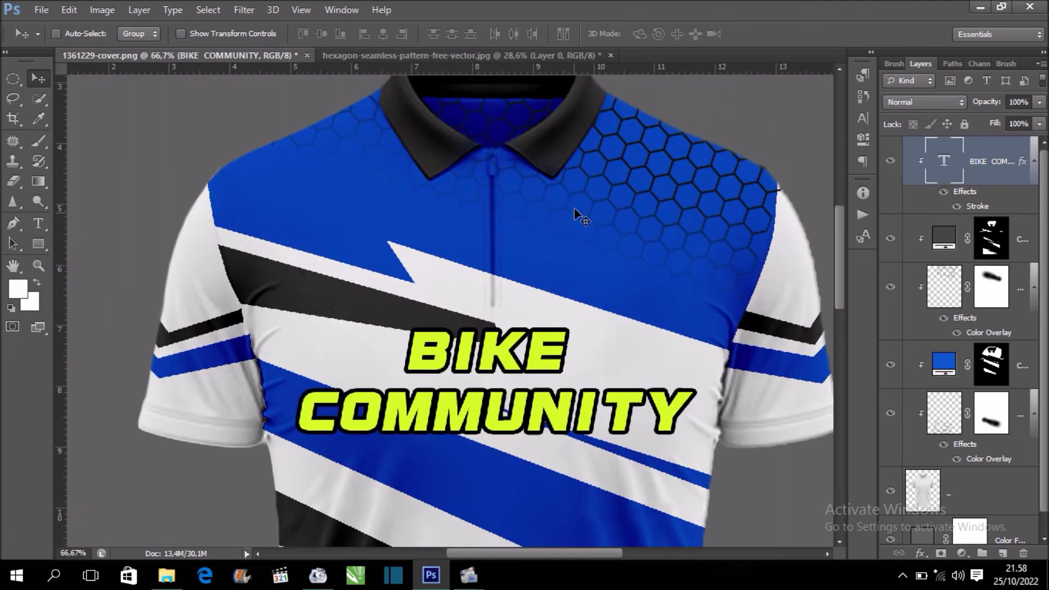
{"action": "scroll", "coordinate": [574, 262], "scroll_direction": "up", "scroll_amount": 1}
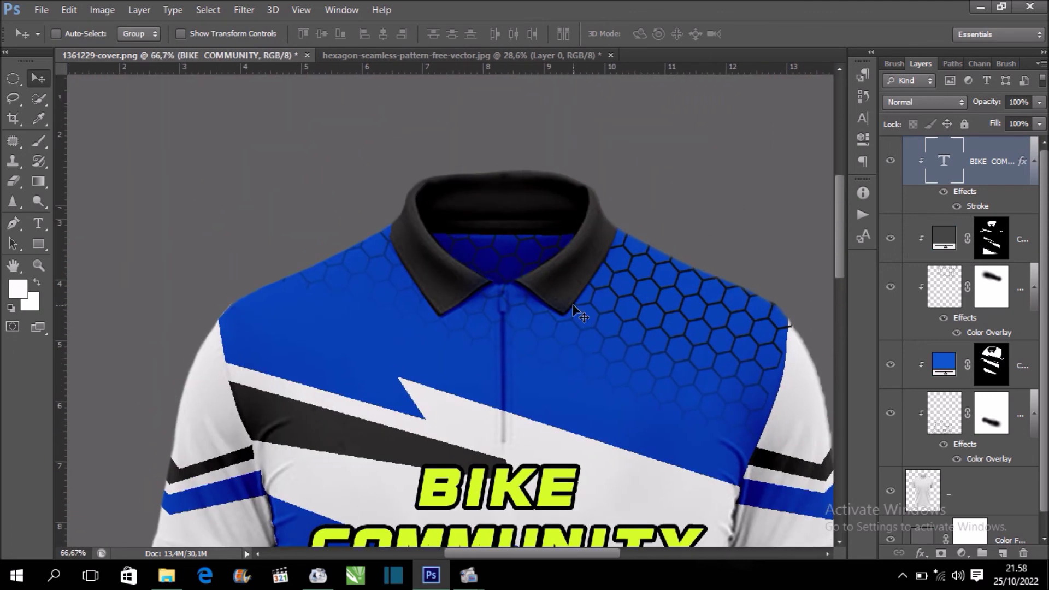
{"action": "left_click", "coordinate": [944, 287]}
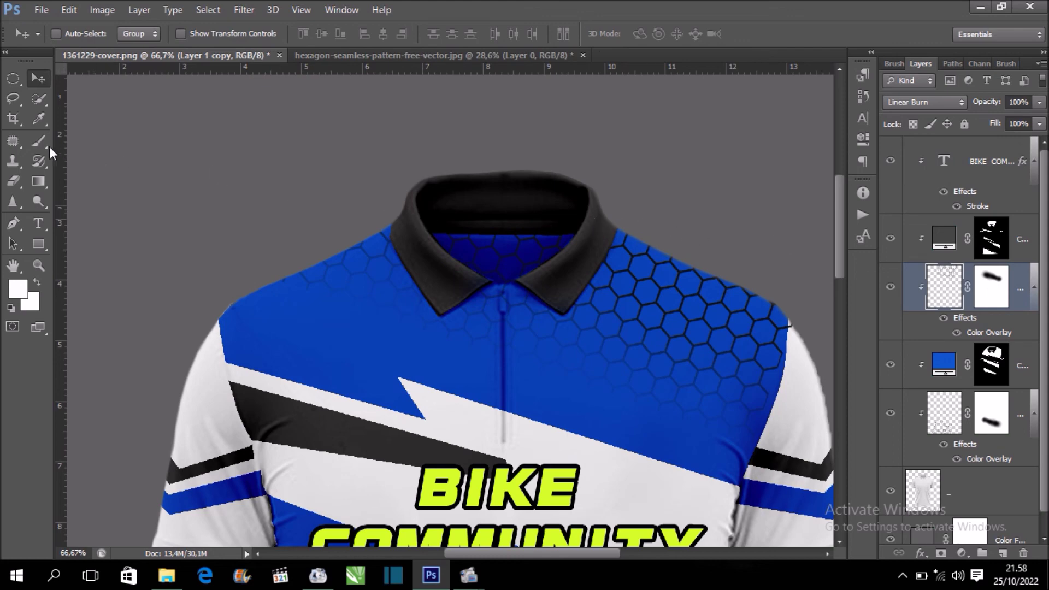
{"action": "left_click", "coordinate": [20, 181]}
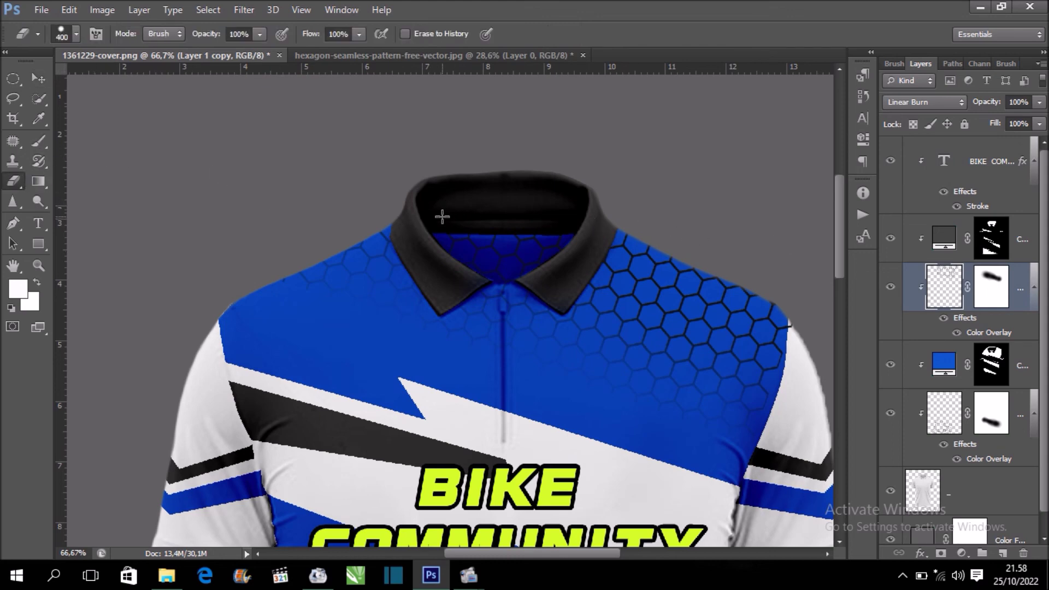
{"action": "key", "text": "bracketleft"}
{"action": "key", "text": "bracketleft"}
{"action": "key", "text": "bracketleft"}
{"action": "left_click_drag", "start_coordinate": [473, 208], "coordinate": [467, 200]}
{"action": "key", "text": "ctrl+minus"}
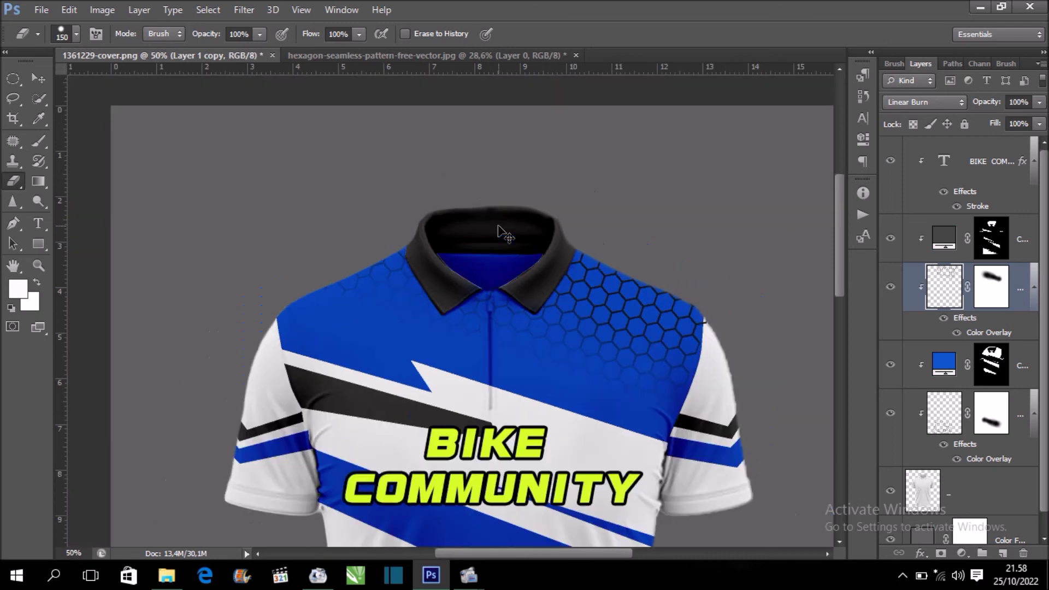
{"action": "key", "text": "ctrl+minus"}
{"action": "key", "text": "ctrl+minus"}
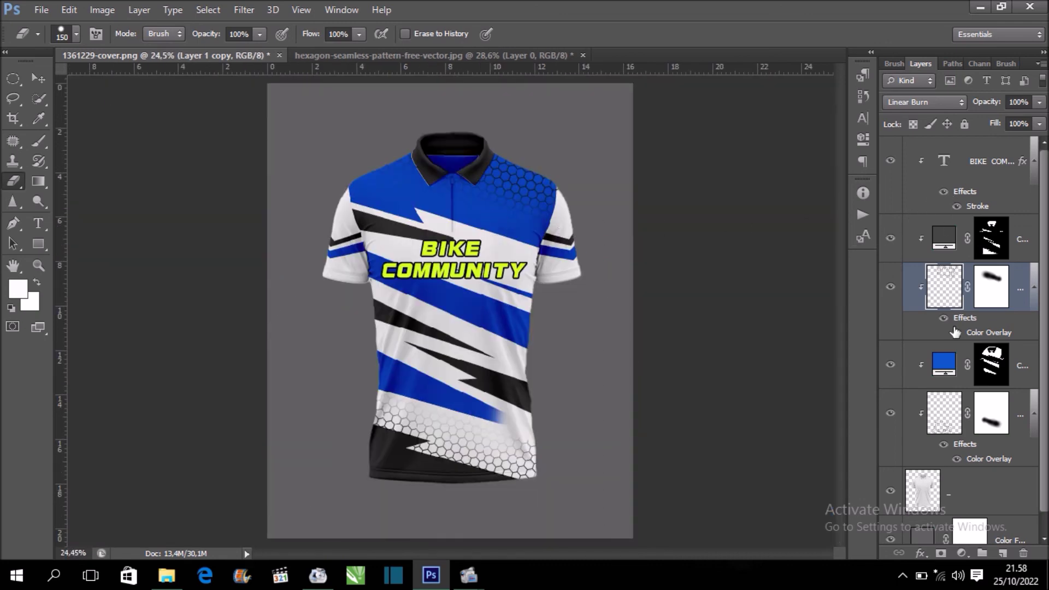
Set the lower hexagon pattern, Layer 1, to Linear Burn with reduced opacity.
{"action": "left_click", "coordinate": [960, 416]}
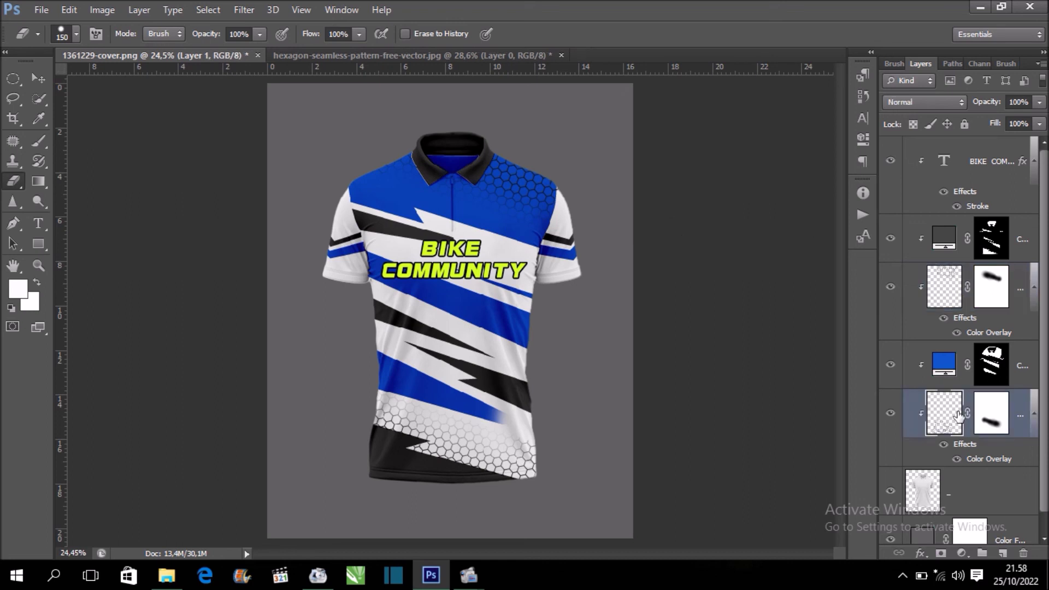
{"action": "left_click", "coordinate": [951, 103]}
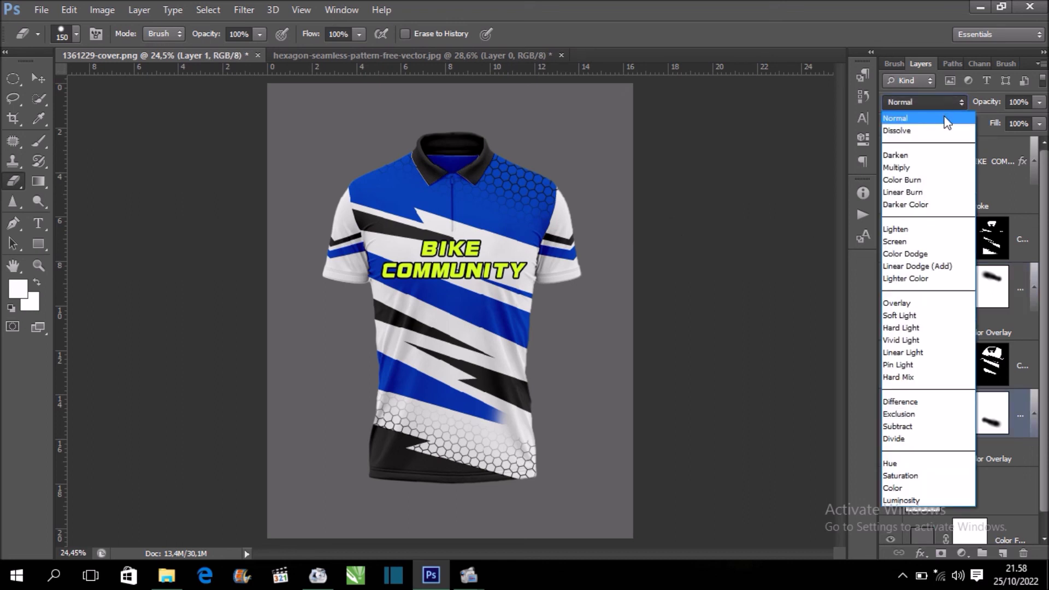
{"action": "left_click", "coordinate": [933, 191]}
{"action": "left_click", "coordinate": [1036, 103]}
{"action": "mouse_move", "coordinate": [1002, 125]}
{"action": "left_mouse_down"}
{"action": "mouse_move", "coordinate": [993, 124]}
{"action": "mouse_move", "coordinate": [1014, 125]}
{"action": "left_mouse_up"}
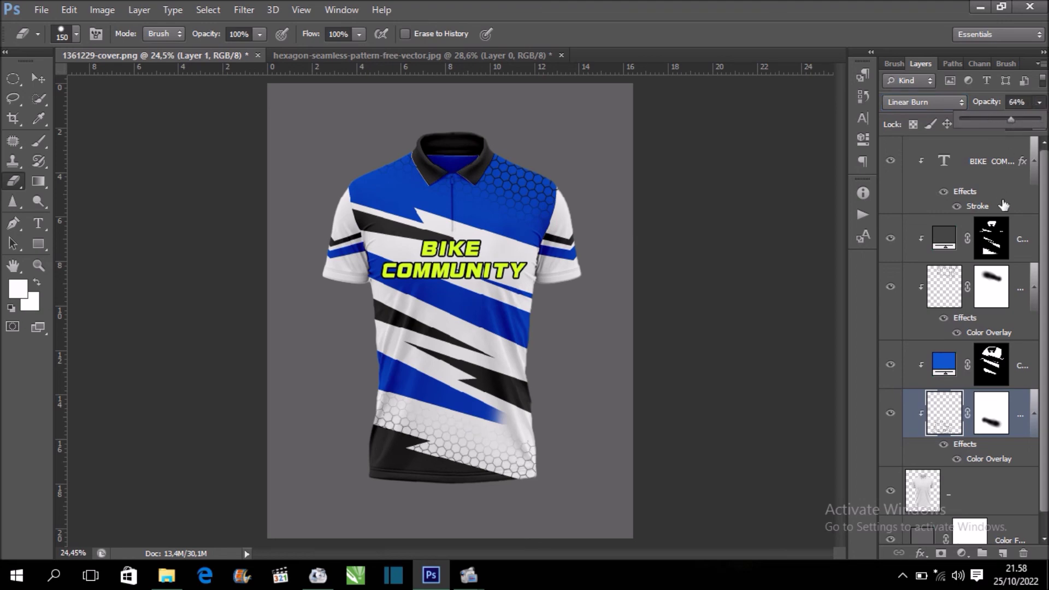
Lower the Layer 1 copy chest pattern's opacity to 52%.
{"action": "left_click", "coordinate": [968, 273]}
{"action": "left_click", "coordinate": [1040, 102]}
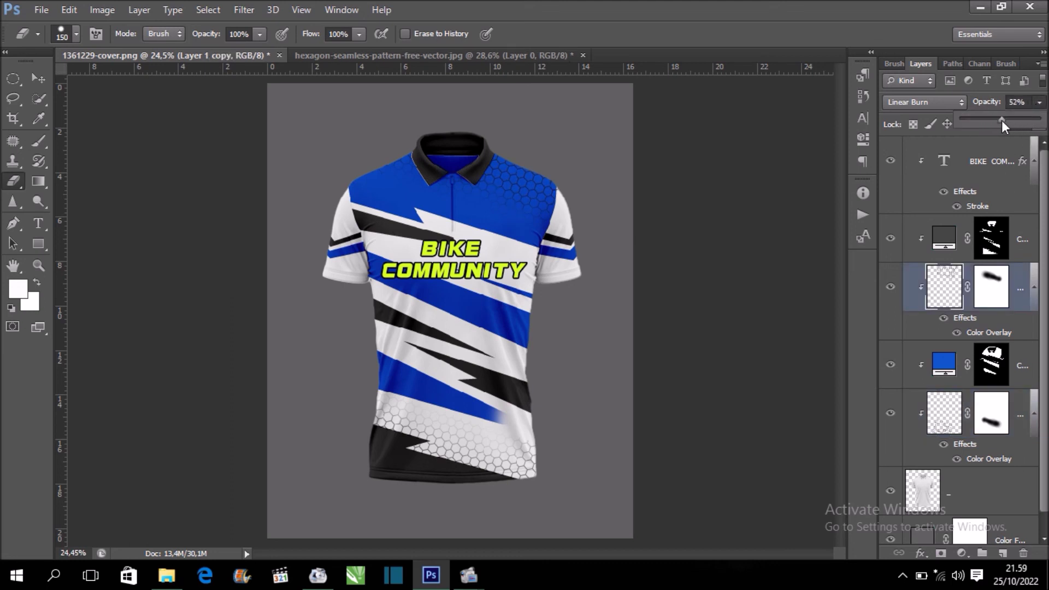
{"action": "key", "text": "ctrl+plus"}
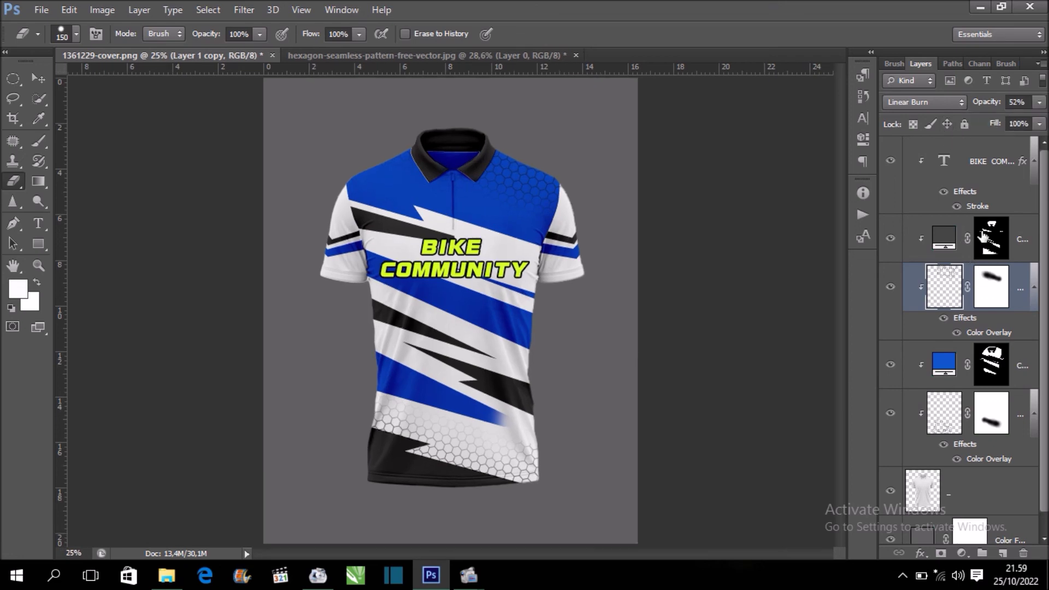
{"action": "left_click", "coordinate": [999, 162]}
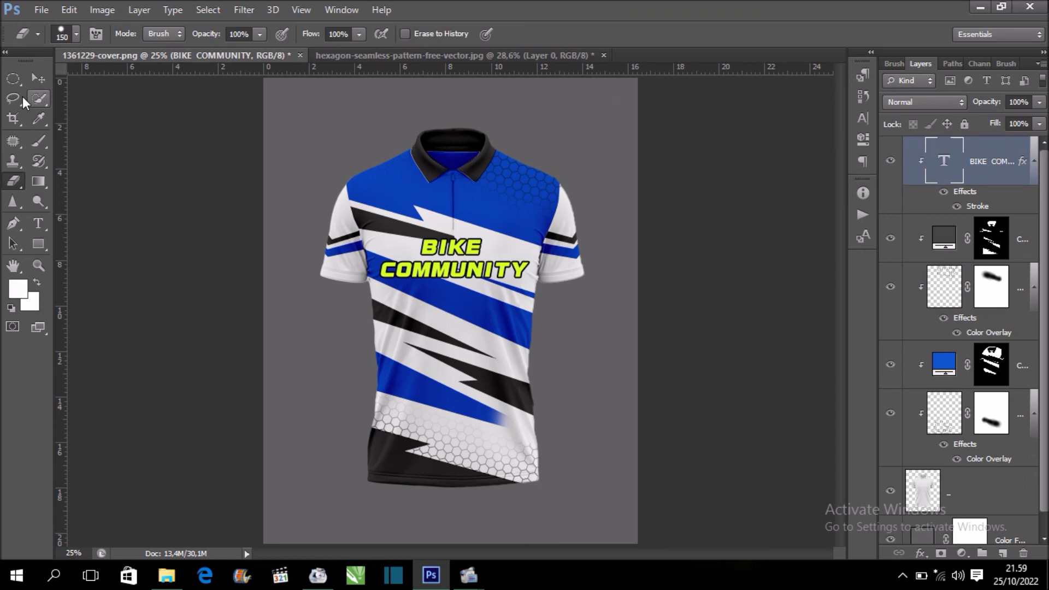
Move the BIKE COMMUNITY text slightly lower on the chest.
{"action": "left_click", "coordinate": [38, 78]}
{"action": "left_click_drag", "start_coordinate": [478, 283], "coordinate": [479, 295]}
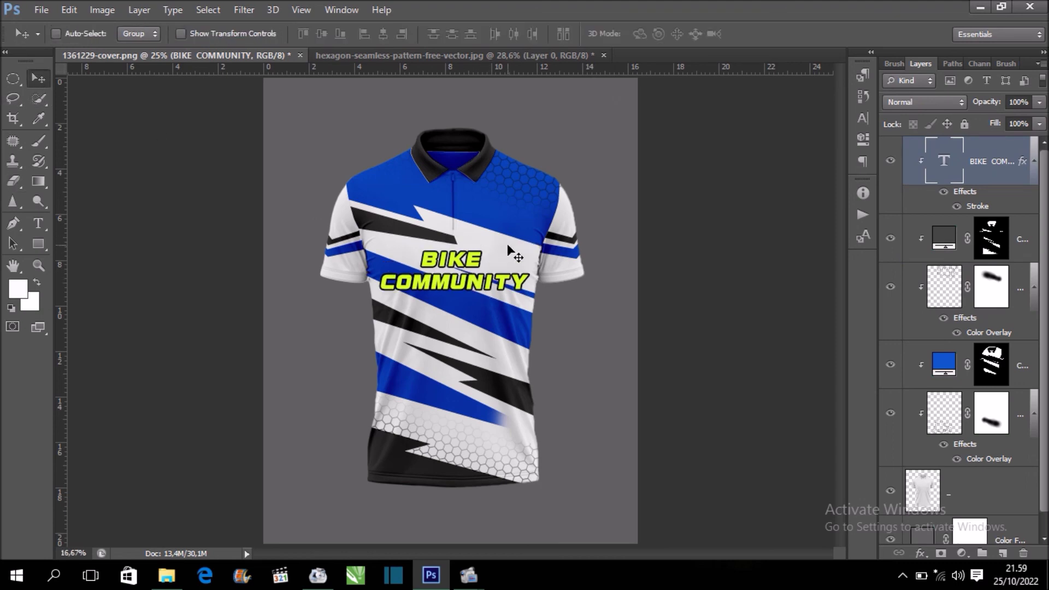
{"action": "key", "text": "ctrl+minus"}
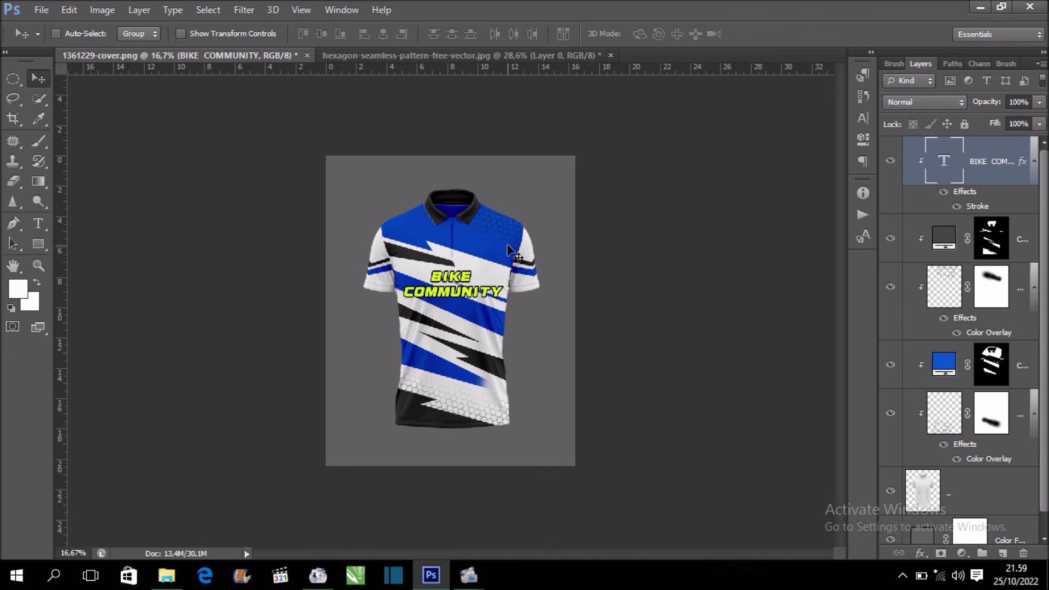
{"action": "key", "text": "ctrl+plus"}
{"action": "key", "text": "ctrl+plus"}
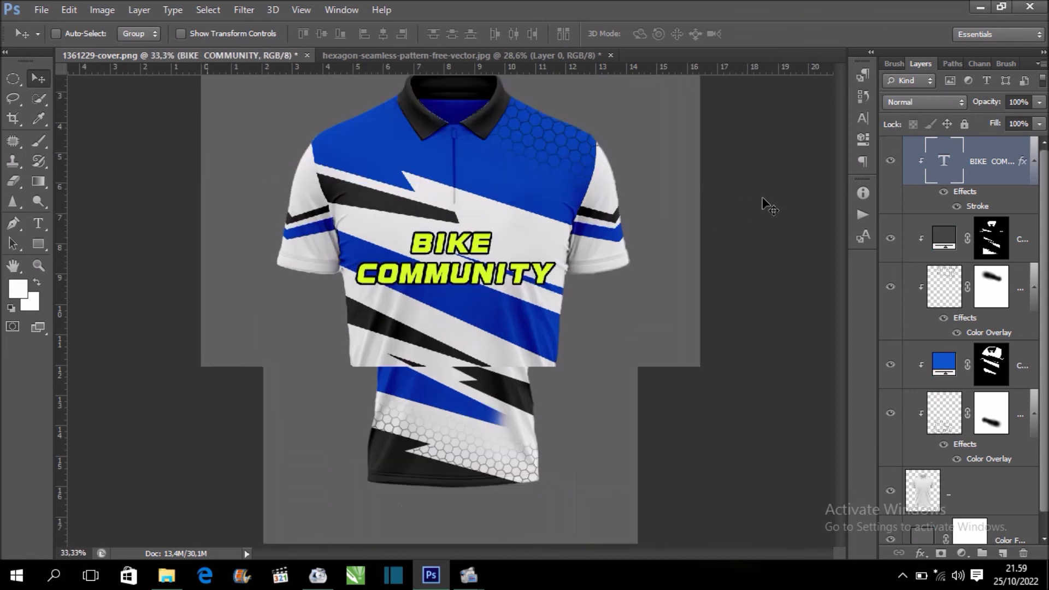
{"action": "left_click_drag", "start_coordinate": [723, 197], "coordinate": [730, 193]}
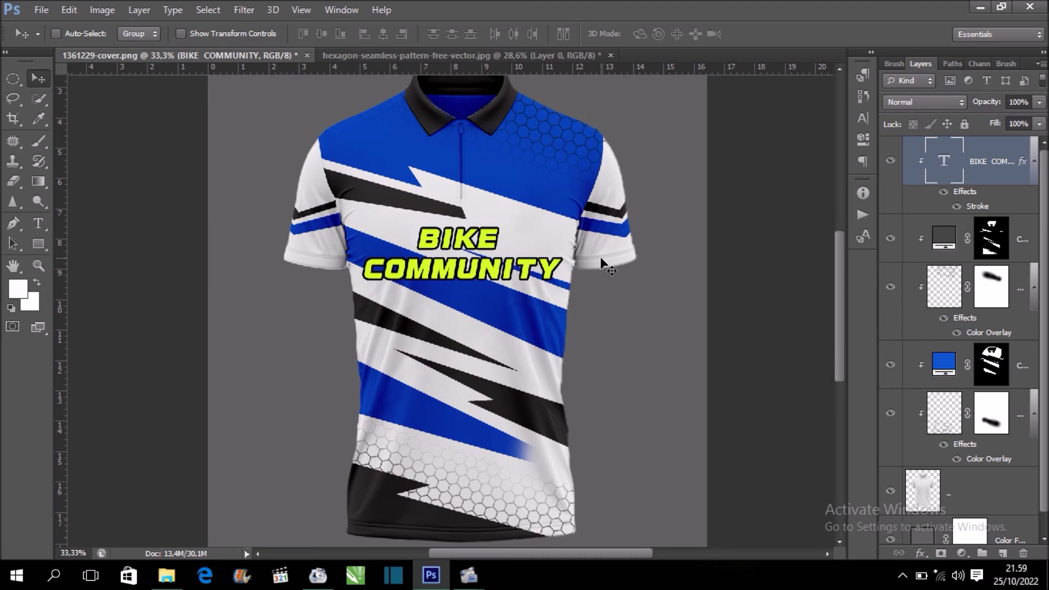
Flatten all layers into a single Background layer.
{"action": "scroll", "coordinate": [601, 263], "scroll_direction": "down", "scroll_amount": 1}
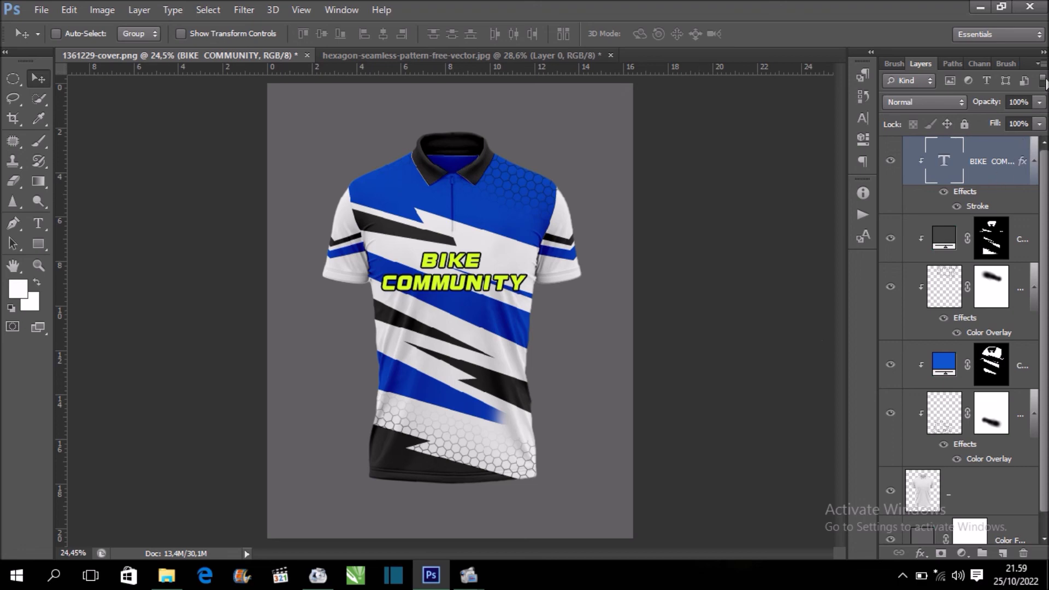
{"action": "left_click", "coordinate": [1042, 64]}
{"action": "left_click", "coordinate": [912, 361]}
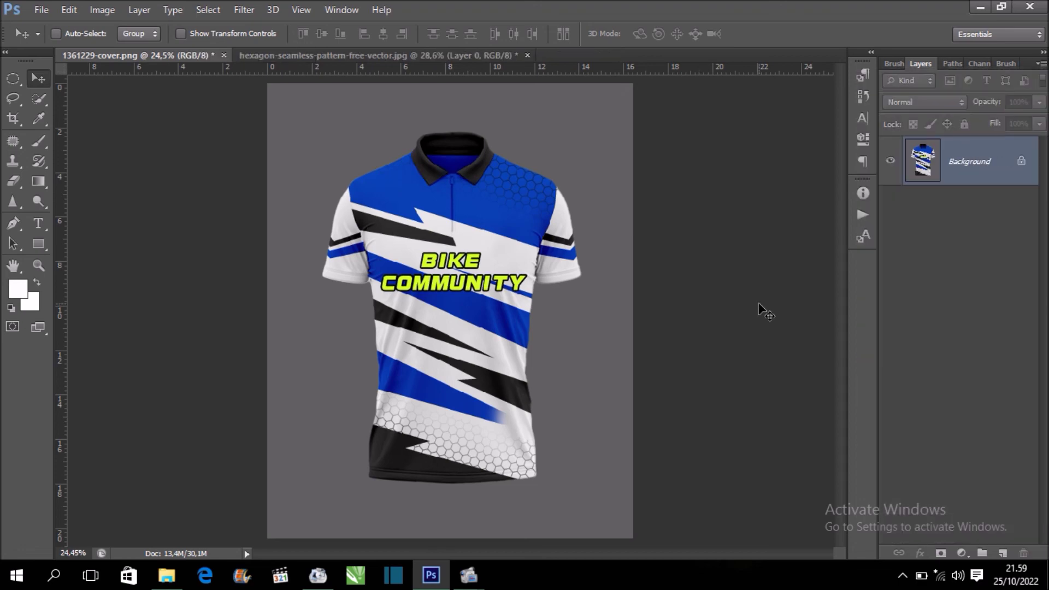